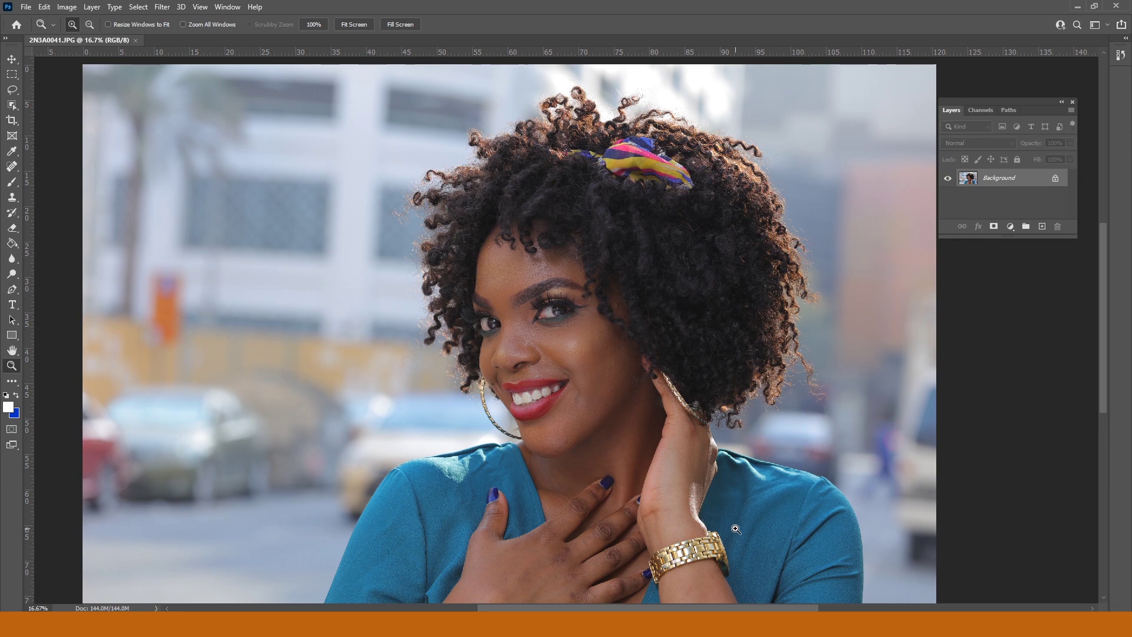
Examine the woman's face, neck, hands and hair up close in the portrait
{"action": "left_click", "coordinate": [658, 435]}
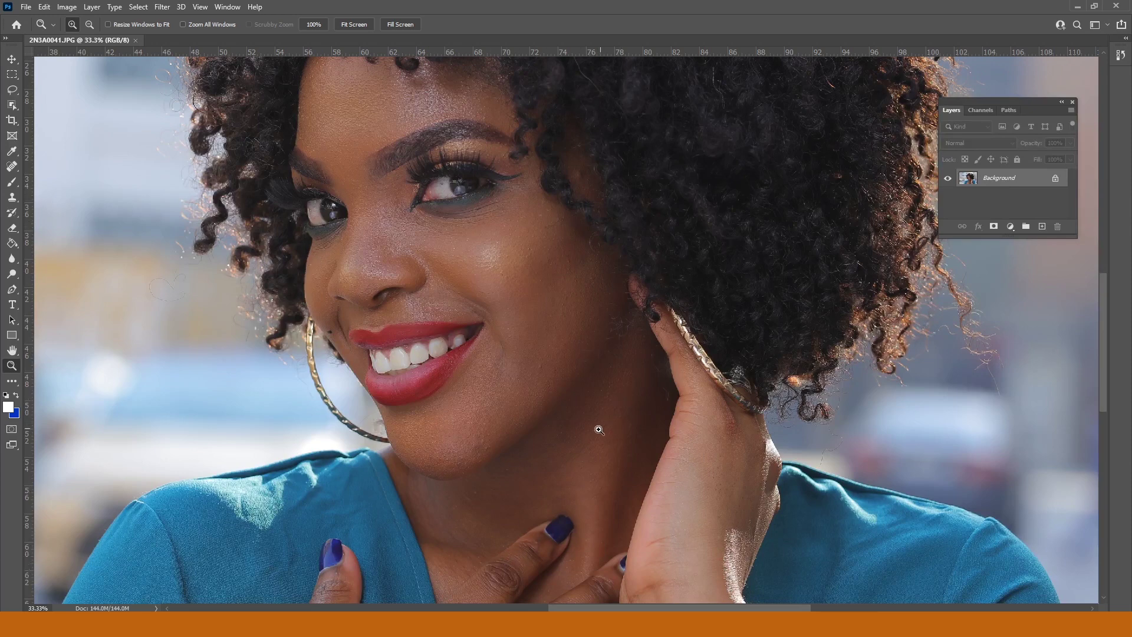
{"action": "left_click_drag", "start_coordinate": [594, 450], "coordinate": [618, 205]}
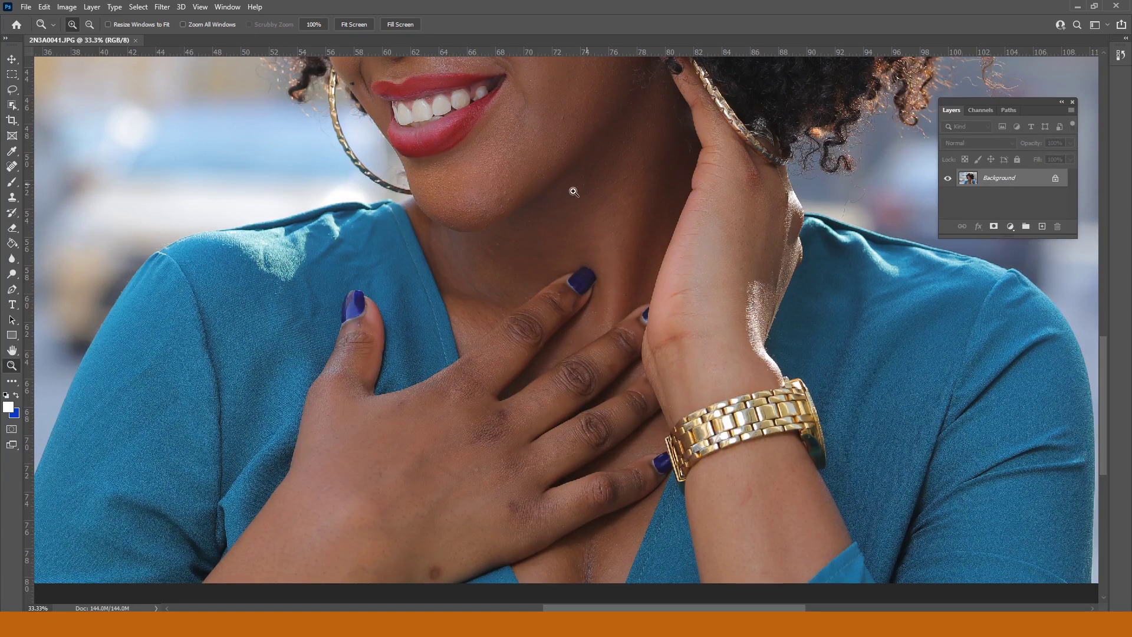
{"action": "left_click_drag", "start_coordinate": [588, 167], "coordinate": [608, 356]}
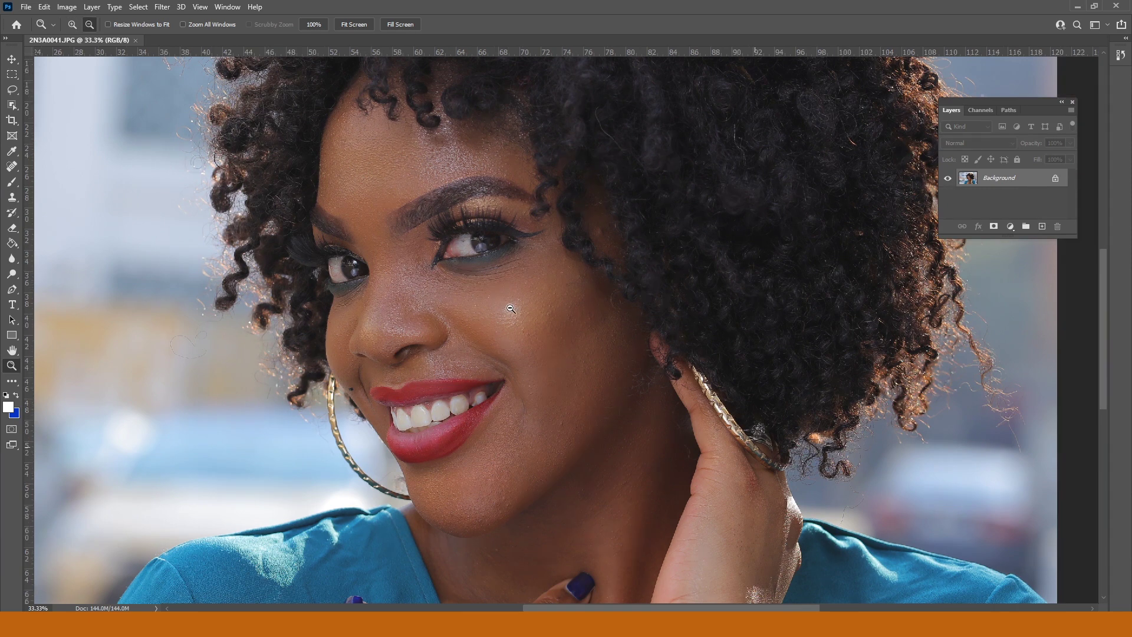
{"action": "left_click", "coordinate": [511, 309], "text": "alt"}
{"action": "left_click", "coordinate": [510, 309], "text": "alt"}
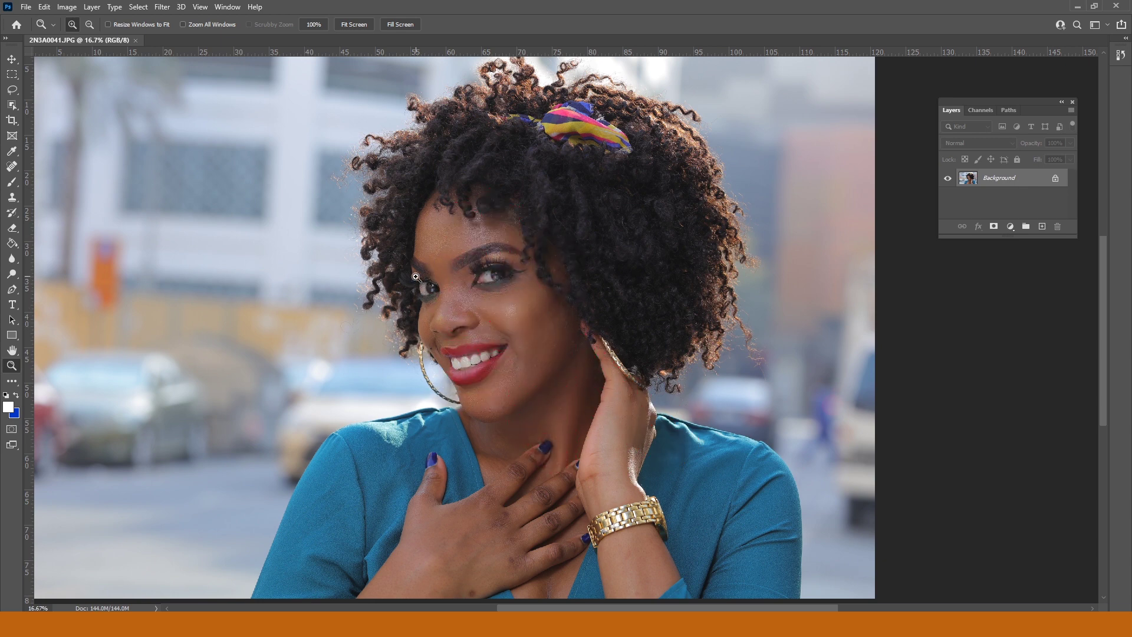
{"action": "left_click", "coordinate": [497, 267]}
{"action": "left_click", "coordinate": [644, 255]}
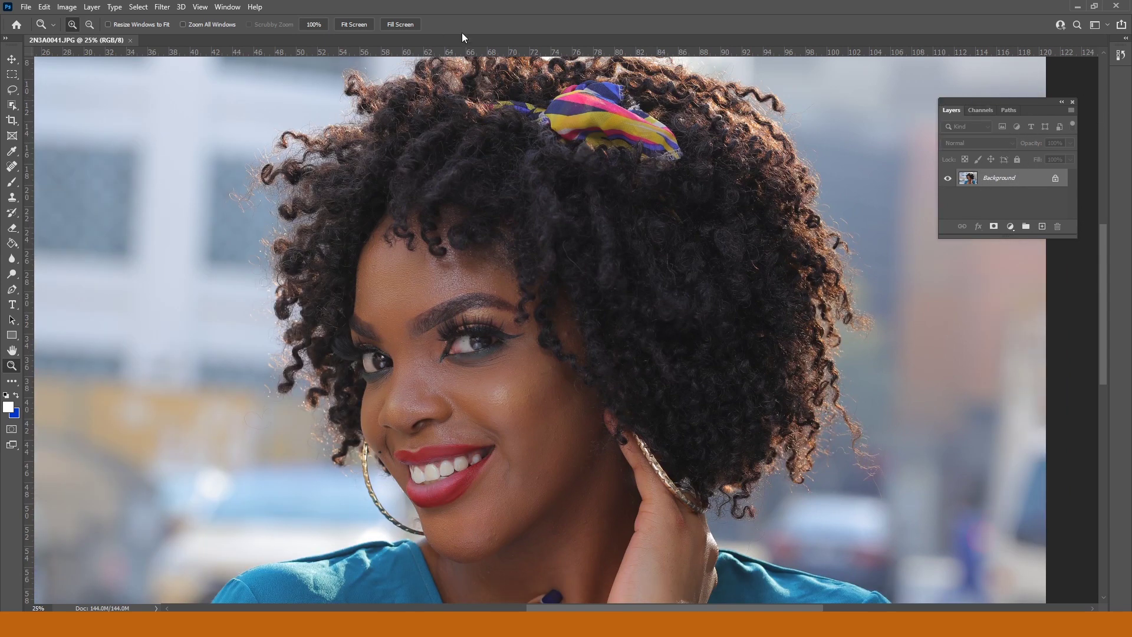
Duplicate the Background layer twice
{"action": "left_click", "coordinate": [227, 7]}
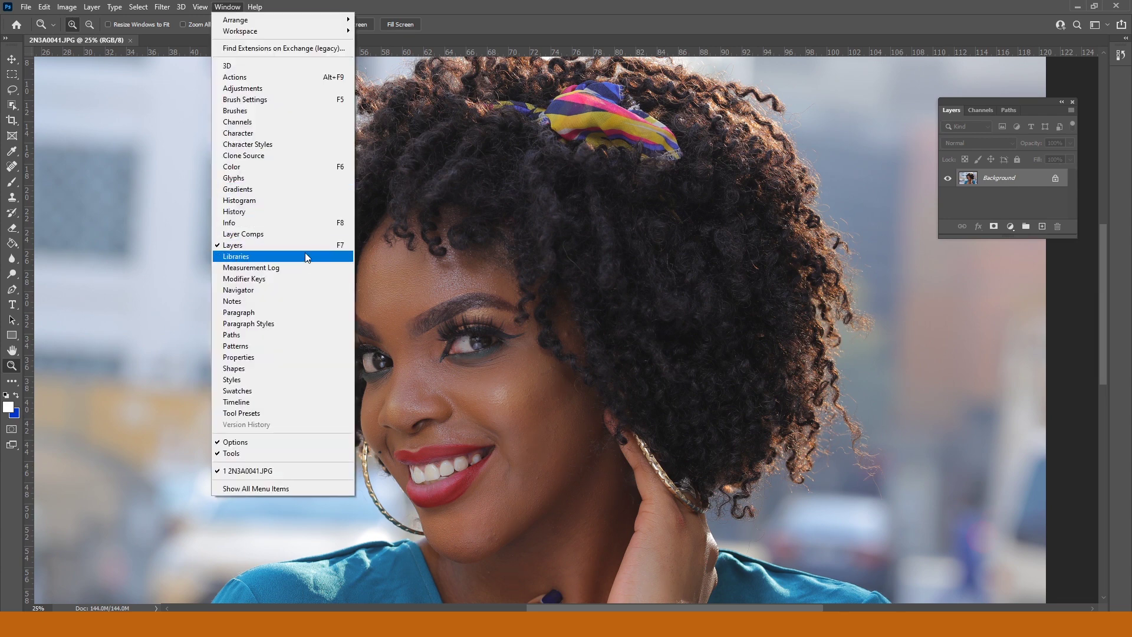
{"action": "left_click", "coordinate": [1032, 99]}
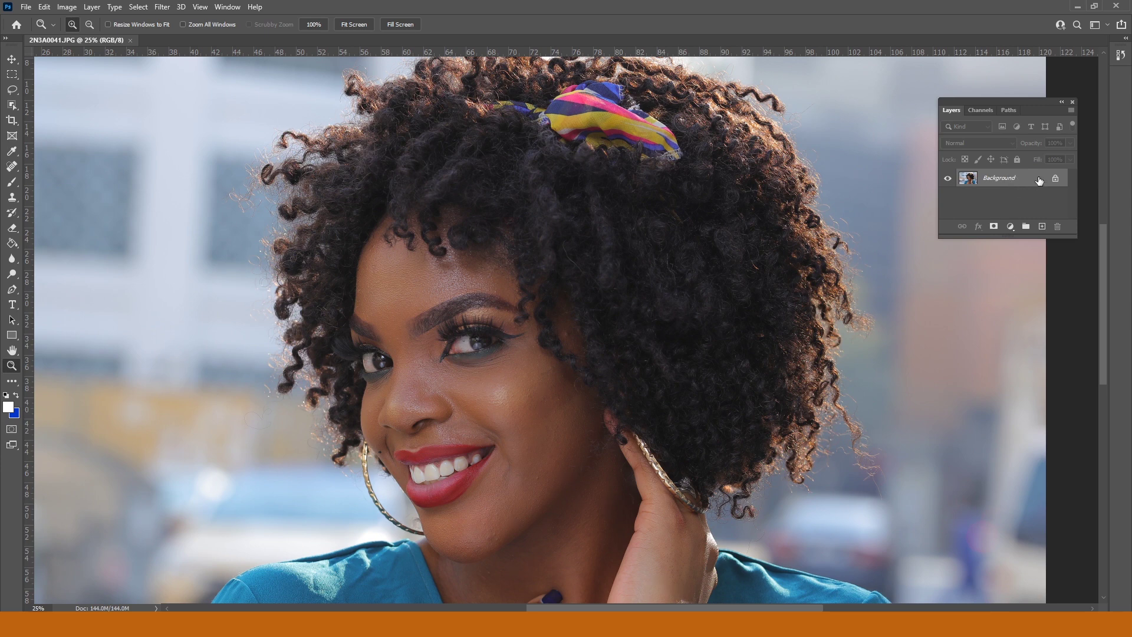
{"action": "left_click_drag", "start_coordinate": [1038, 181], "coordinate": [1042, 226]}
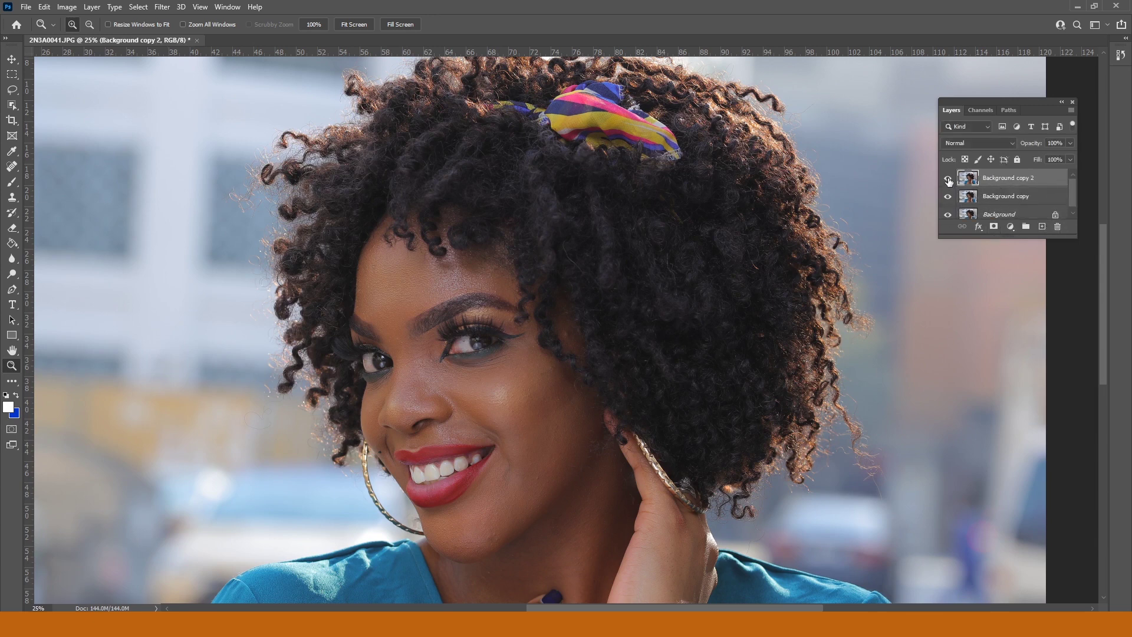
Rename the lower background copy as tones and the upper copy as textures
{"action": "double_click", "coordinate": [998, 200]}
{"action": "type", "text": "t"}
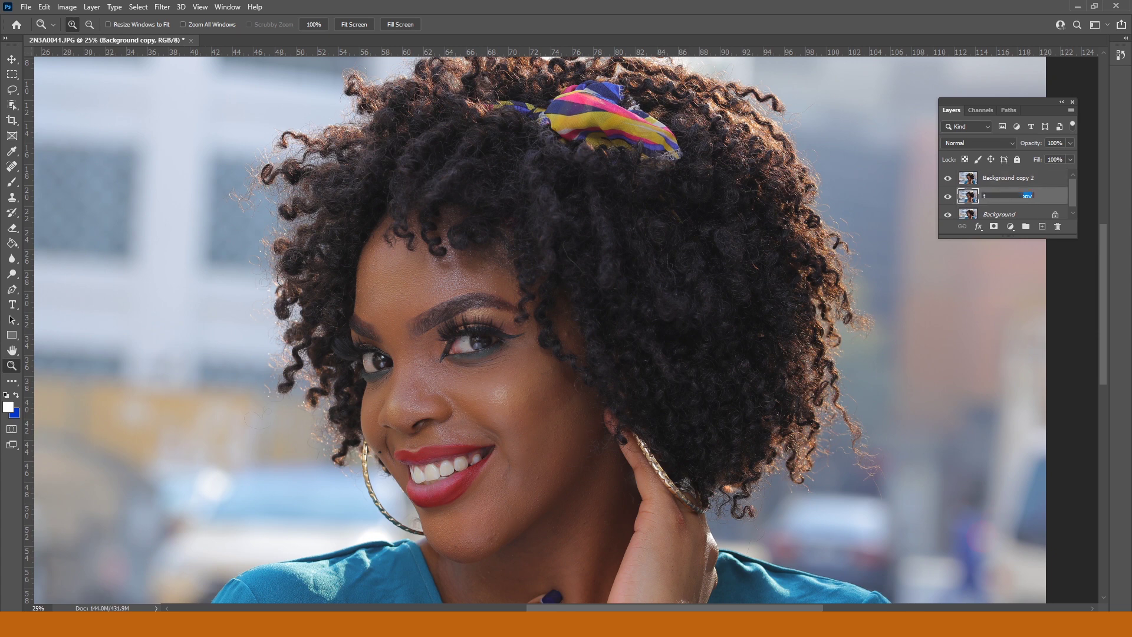
{"action": "type", "text": "ones"}
{"action": "double_click", "coordinate": [1001, 178]}
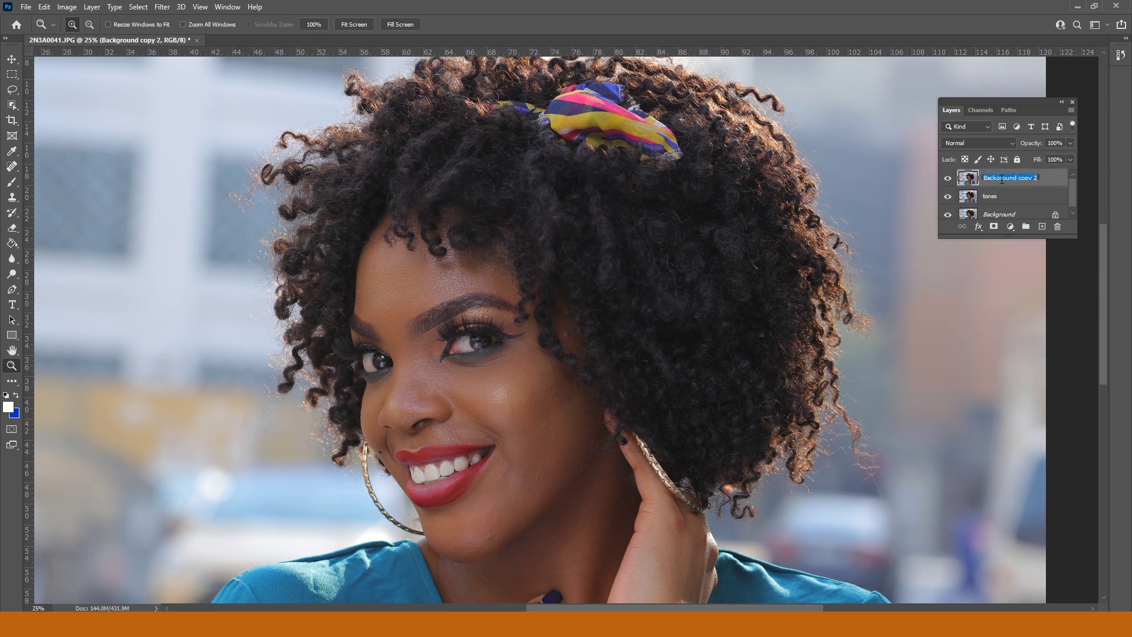
{"action": "type", "text": "textures"}
{"action": "key", "text": "Return"}
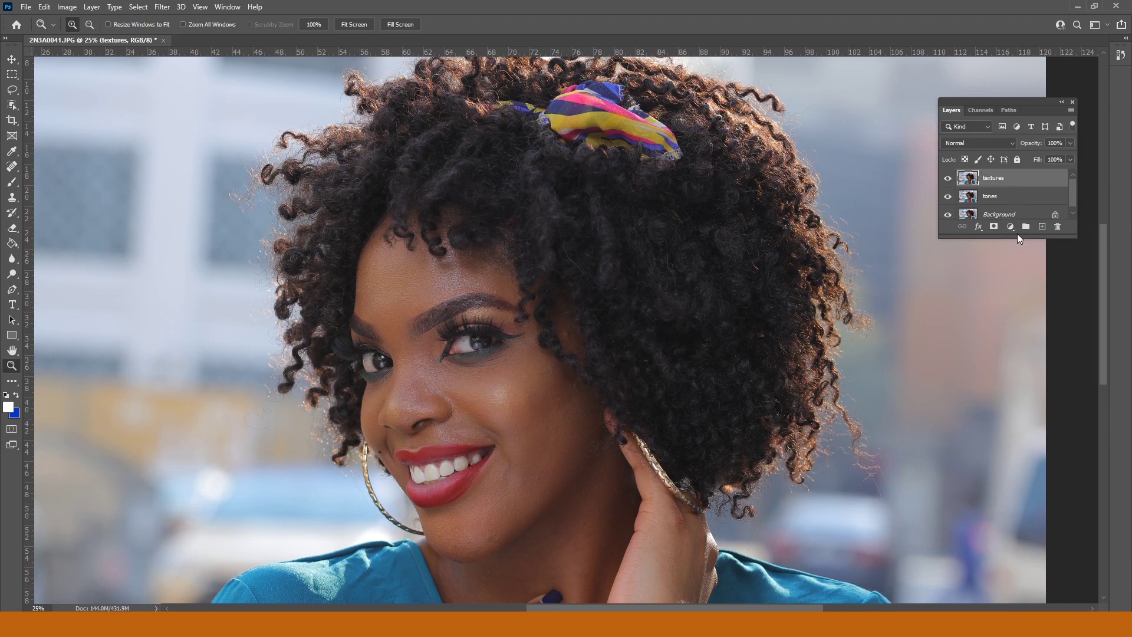
Make room for all layers in the list, hide the textures layer and rename the tones layer as color
{"action": "left_click_drag", "start_coordinate": [1022, 234], "coordinate": [1020, 308]}
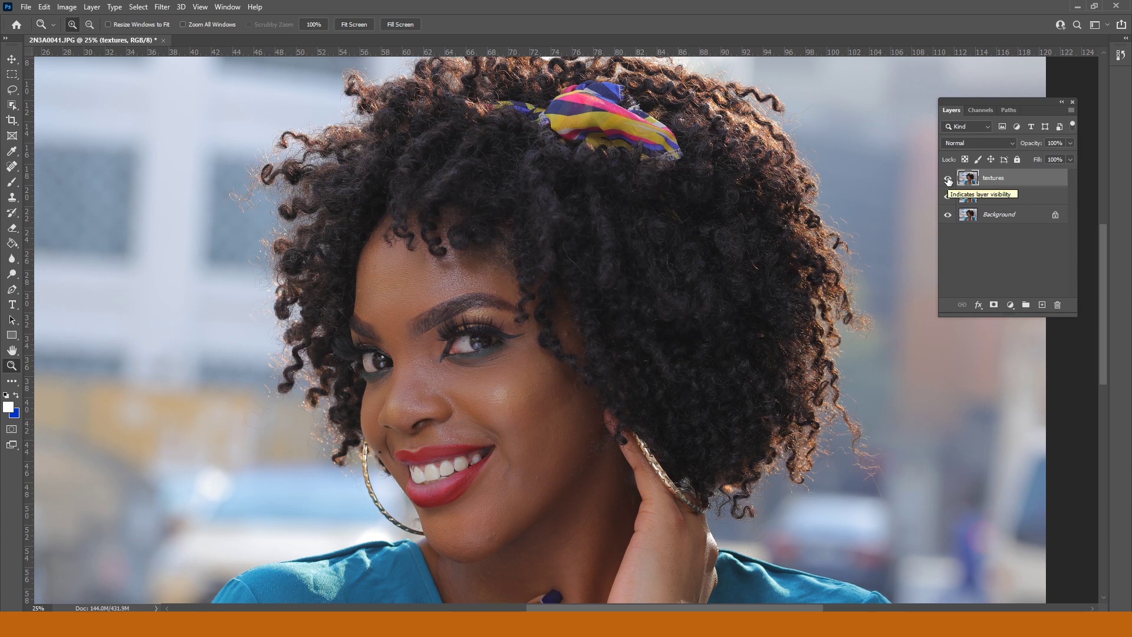
{"action": "left_click", "coordinate": [948, 178]}
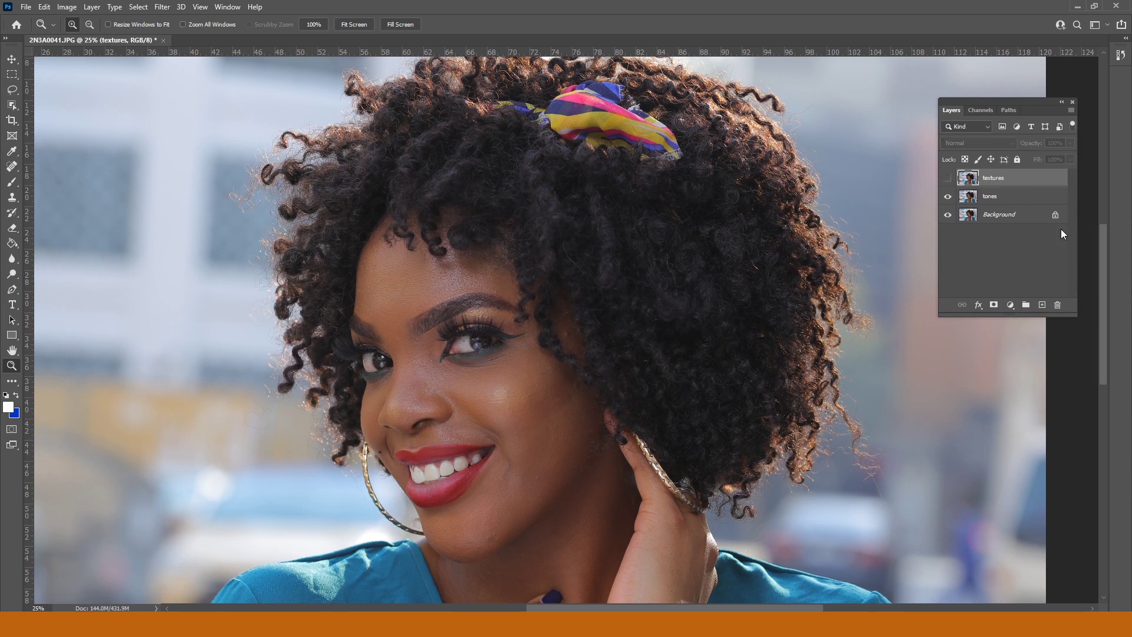
{"action": "left_click", "coordinate": [996, 198]}
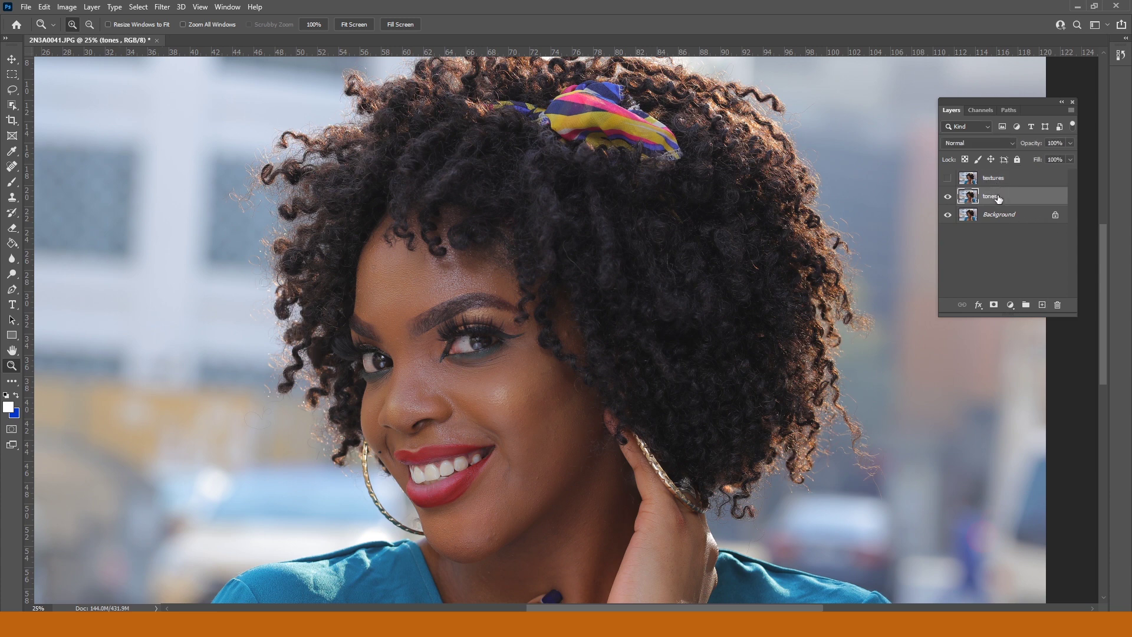
{"action": "double_click", "coordinate": [992, 198]}
{"action": "left_click_drag", "start_coordinate": [997, 198], "coordinate": [976, 199]}
{"action": "type", "text": "color"}
{"action": "key", "text": "Return"}
Start a Gaussian Blur on the color layer and preview the forehead skin at a radius of 7.2 pixels
{"action": "left_click", "coordinate": [162, 7]}
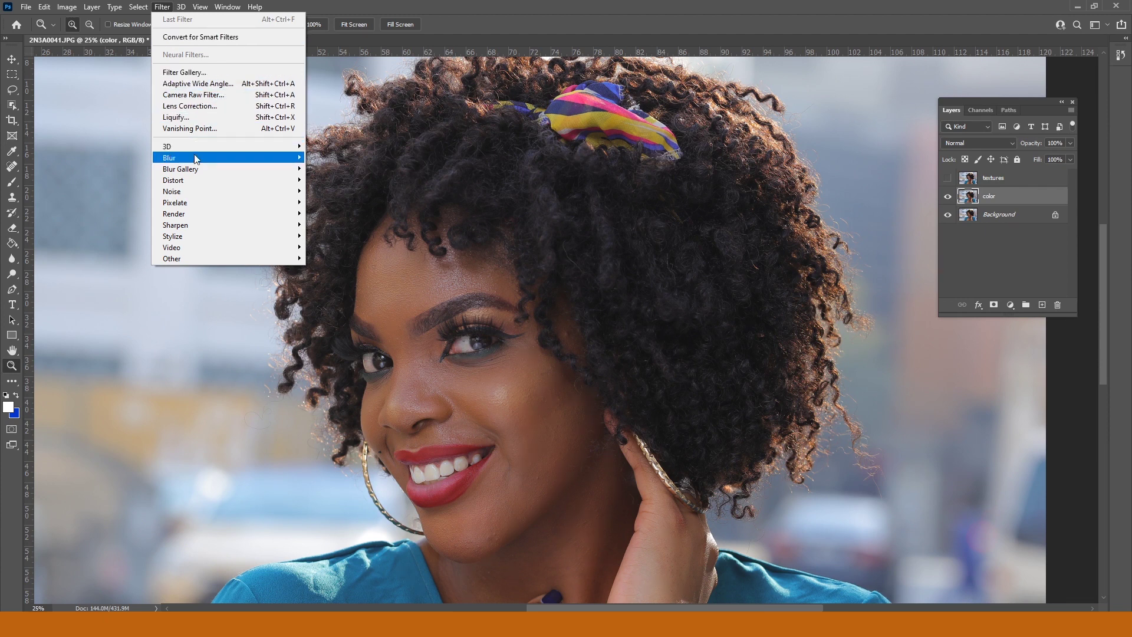
{"action": "mouse_move", "coordinate": [205, 158]}
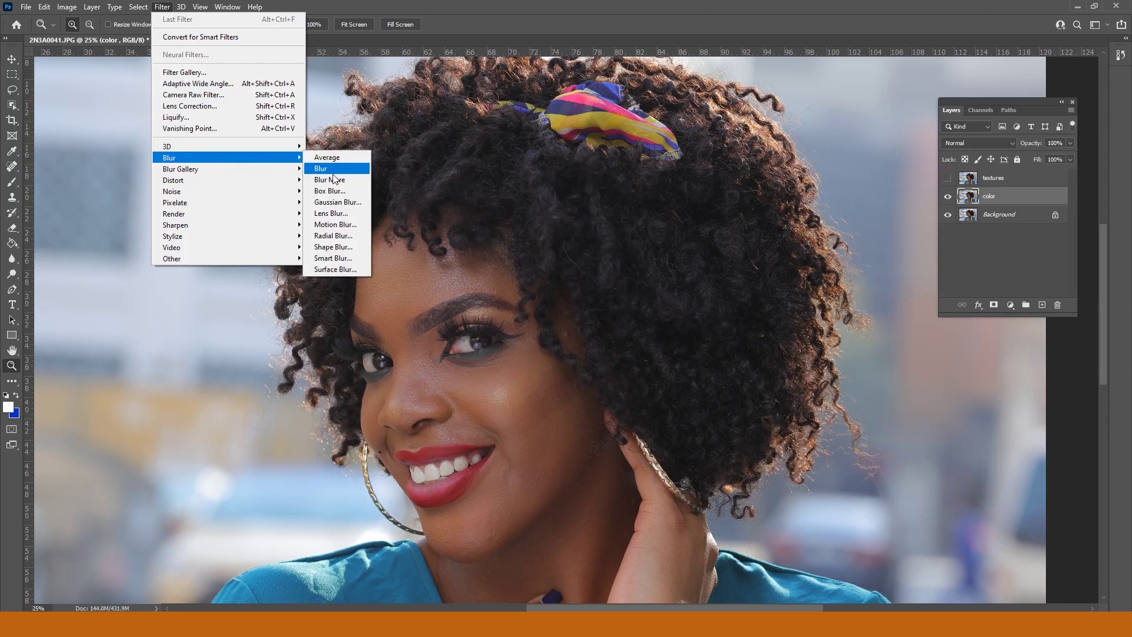
{"action": "left_click", "coordinate": [348, 205]}
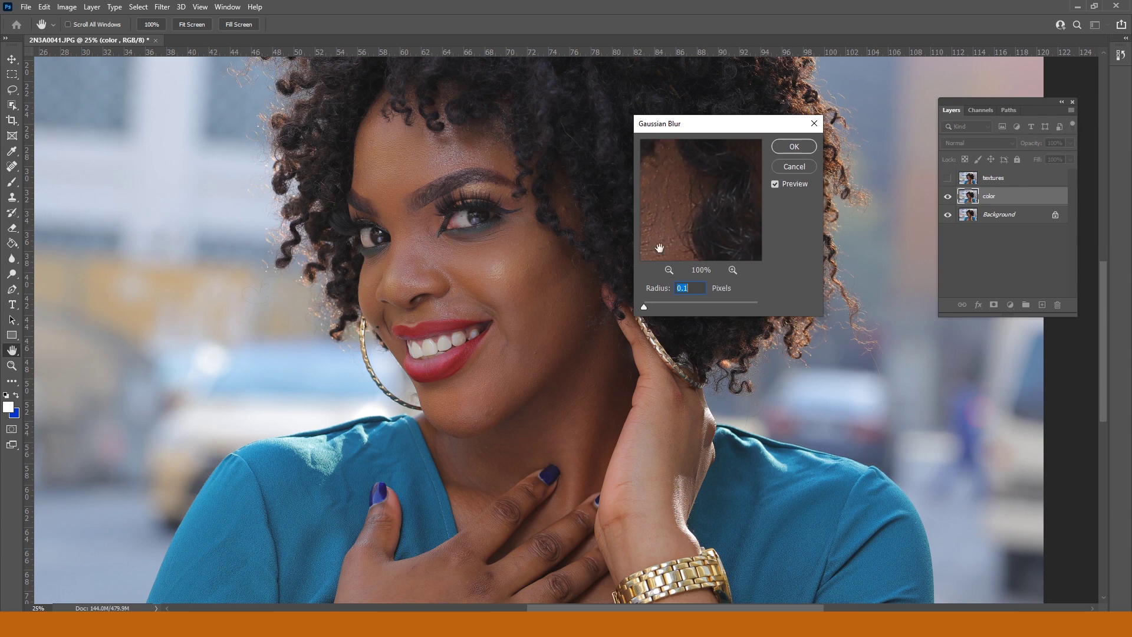
{"action": "left_click", "coordinate": [454, 156]}
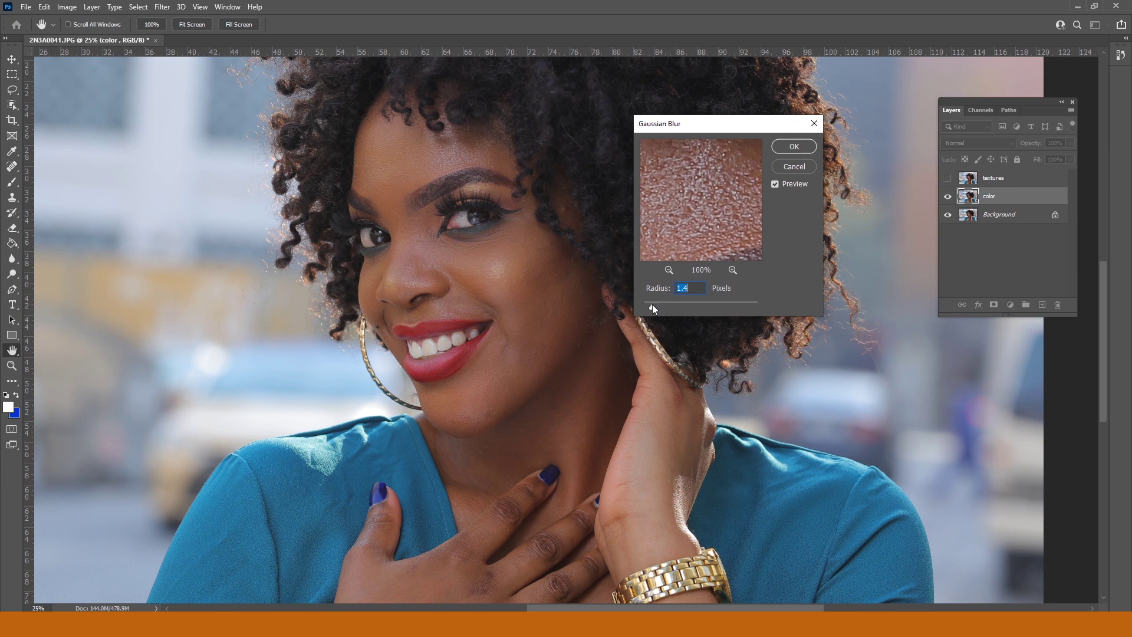
{"action": "left_click_drag", "start_coordinate": [654, 309], "coordinate": [674, 309]}
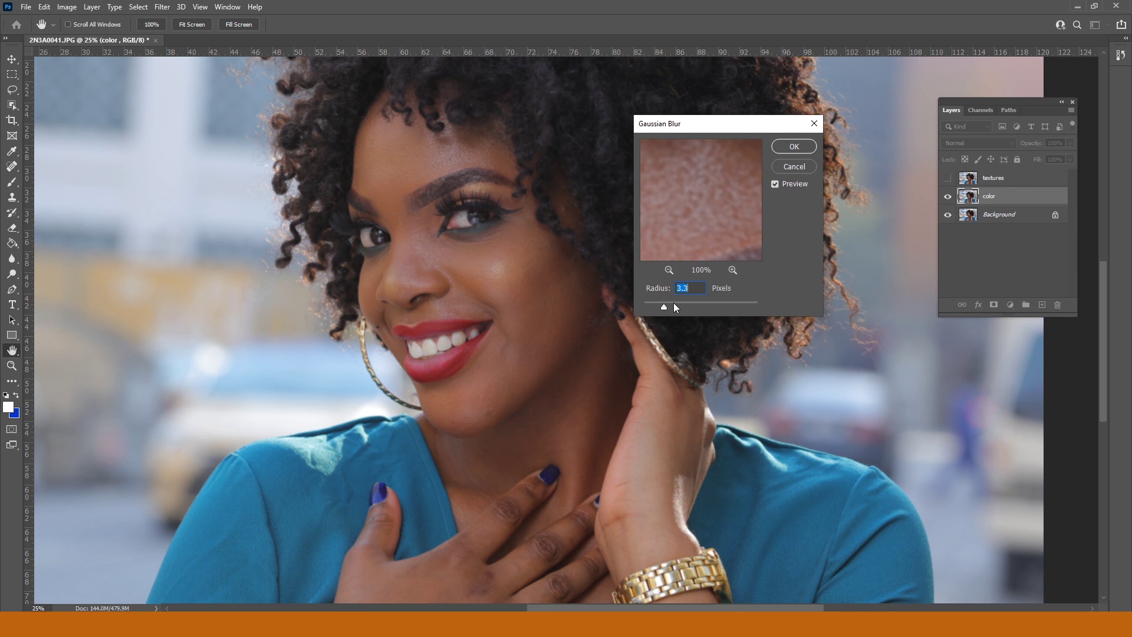
{"action": "mouse_move", "coordinate": [665, 306]}
{"action": "left_mouse_down"}
{"action": "mouse_move", "coordinate": [642, 305]}
{"action": "mouse_move", "coordinate": [681, 304]}
{"action": "left_mouse_up"}
{"action": "left_click", "coordinate": [668, 271]}
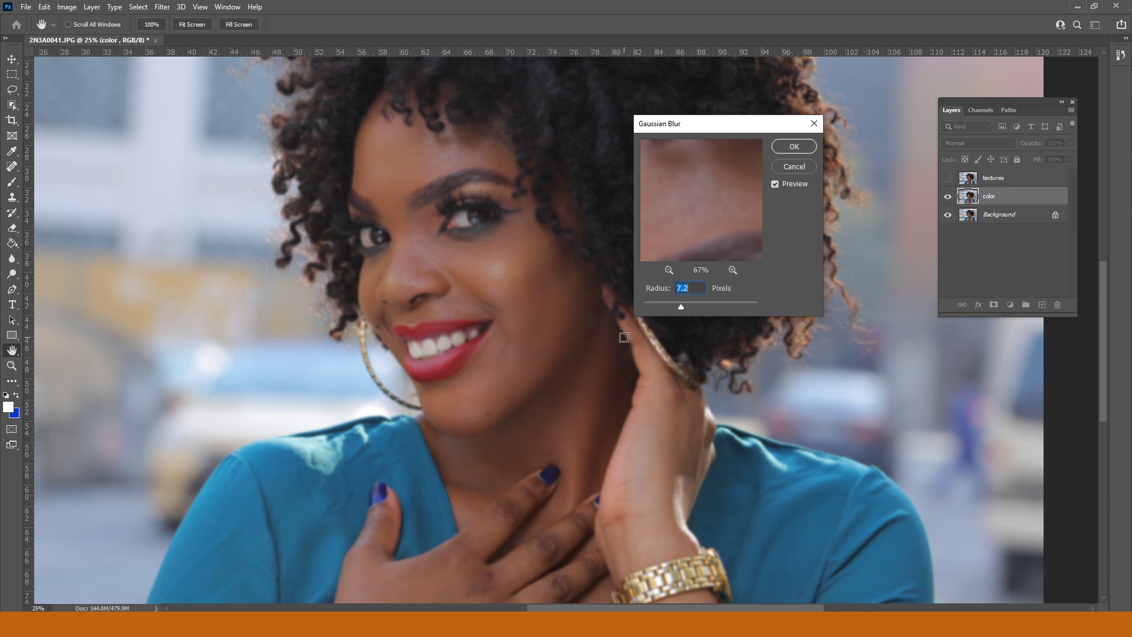
Raise the Gaussian Blur radius to 11.1 pixels and apply it to the color layer
{"action": "left_click_drag", "start_coordinate": [681, 307], "coordinate": [681, 306]}
{"action": "left_click", "coordinate": [452, 155]}
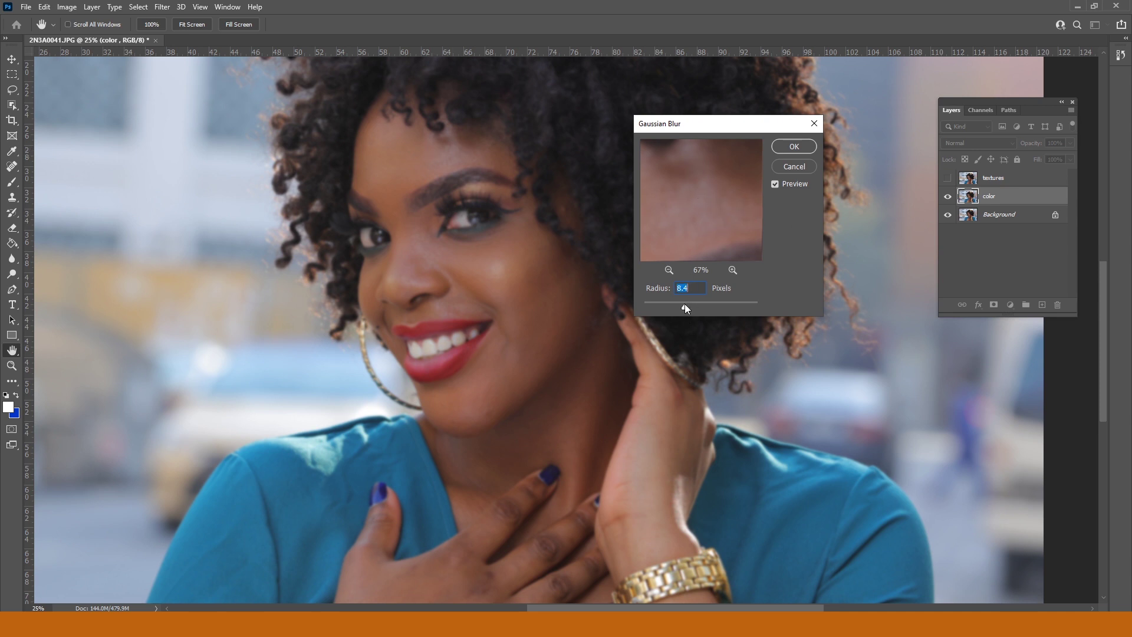
{"action": "left_click_drag", "start_coordinate": [684, 306], "coordinate": [688, 301]}
{"action": "left_click_drag", "start_coordinate": [686, 304], "coordinate": [688, 305]}
{"action": "left_click", "coordinate": [669, 270]}
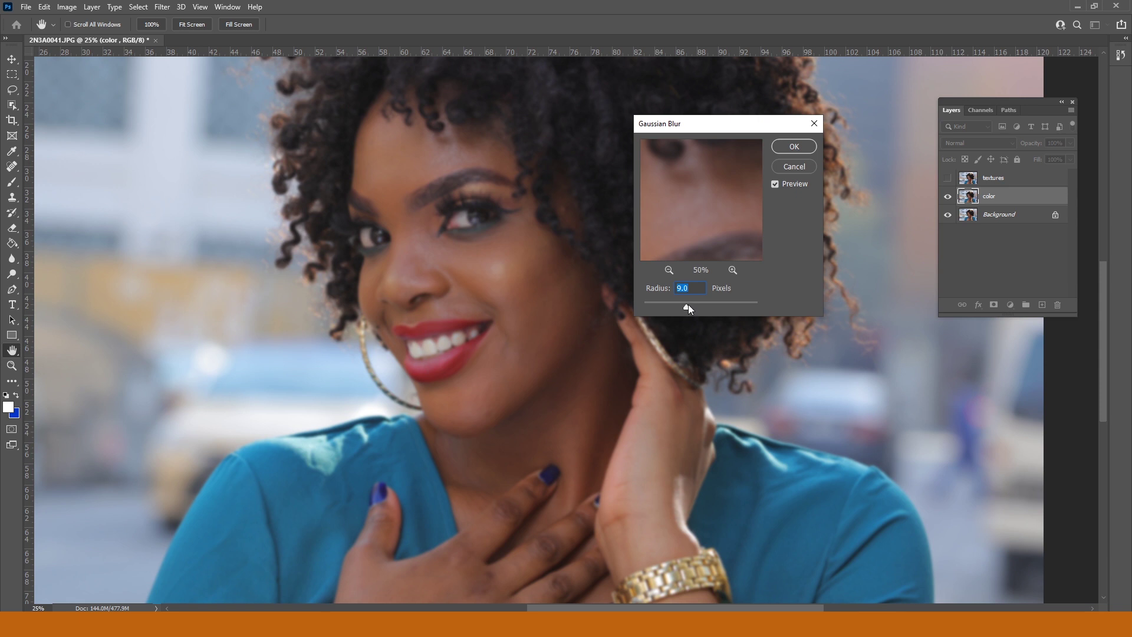
{"action": "left_click_drag", "start_coordinate": [688, 304], "coordinate": [690, 304]}
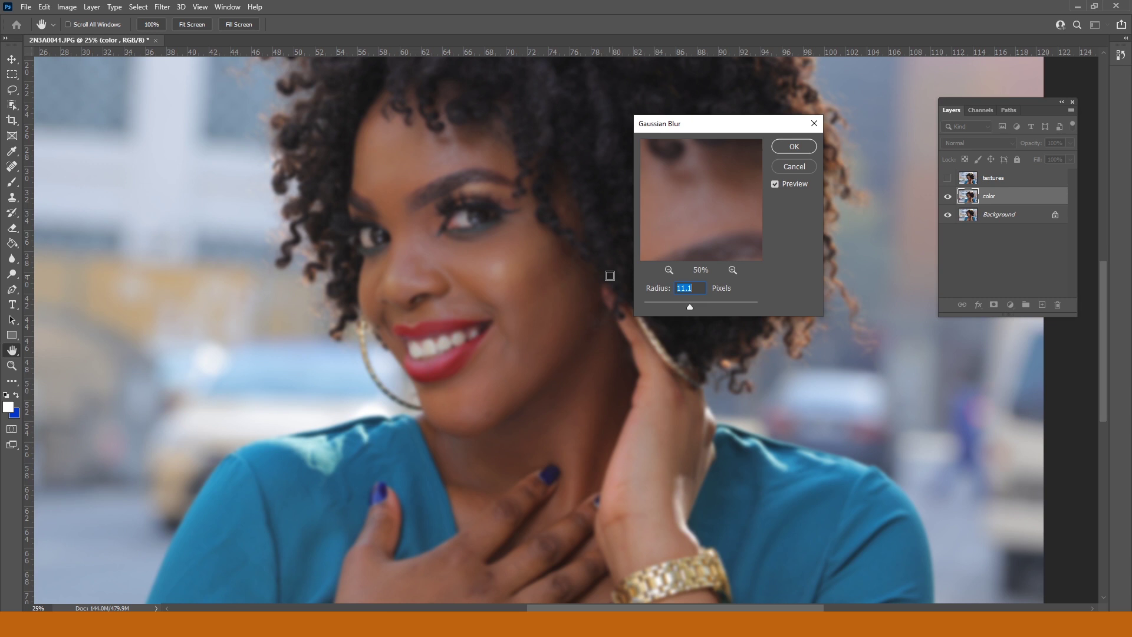
{"action": "left_click", "coordinate": [793, 147]}
{"action": "key", "text": "z"}
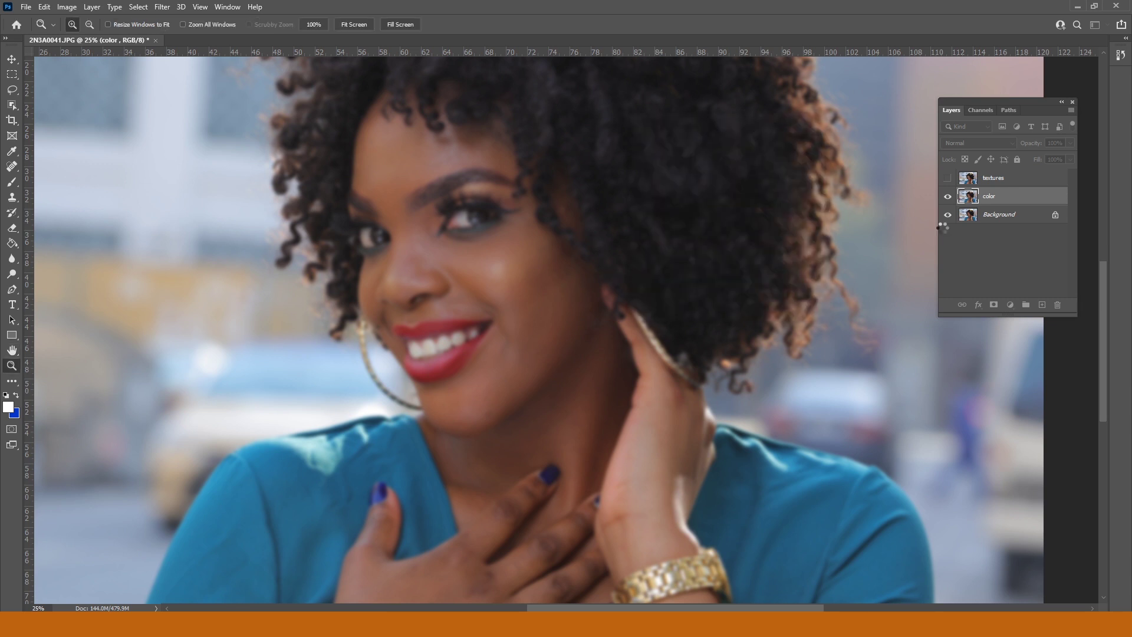
Show the textures layer and use Apply Image on it with layer color, channel RGB, Subtract blending, scale 2 and offset 128
{"action": "left_click", "coordinate": [948, 180]}
{"action": "key", "text": "alt+bracketright"}
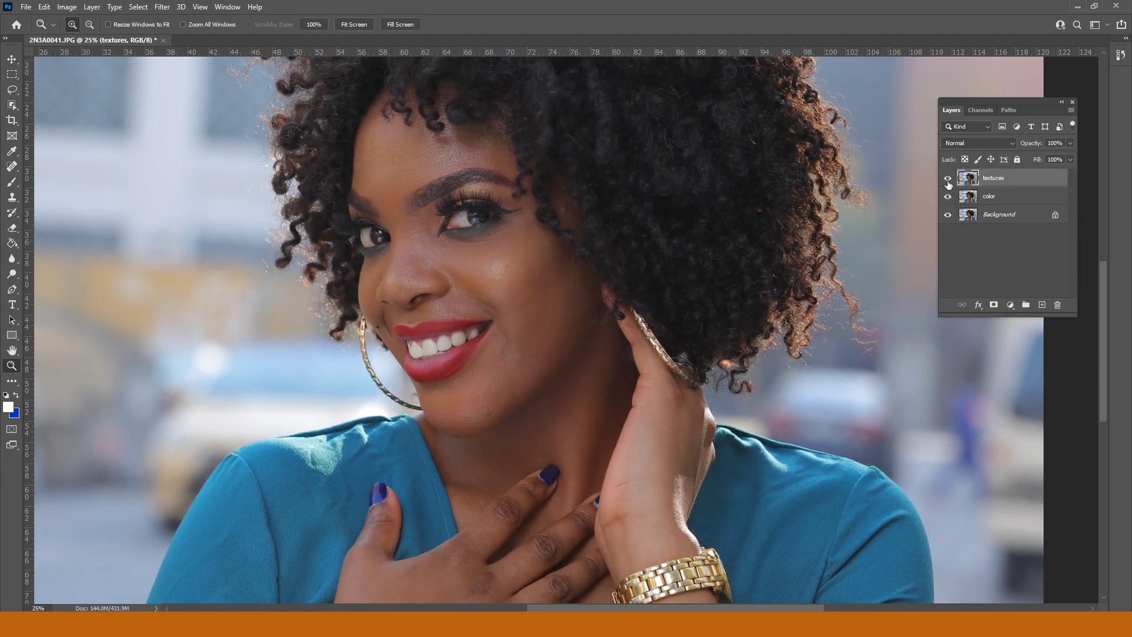
{"action": "left_click", "coordinate": [67, 7]}
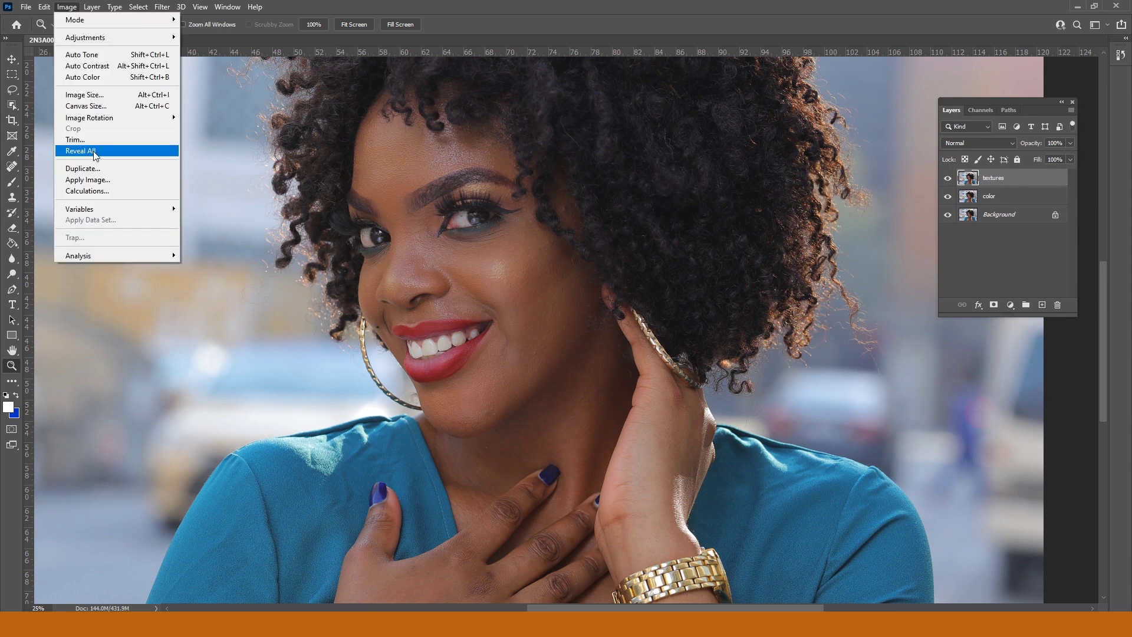
{"action": "left_click", "coordinate": [101, 180]}
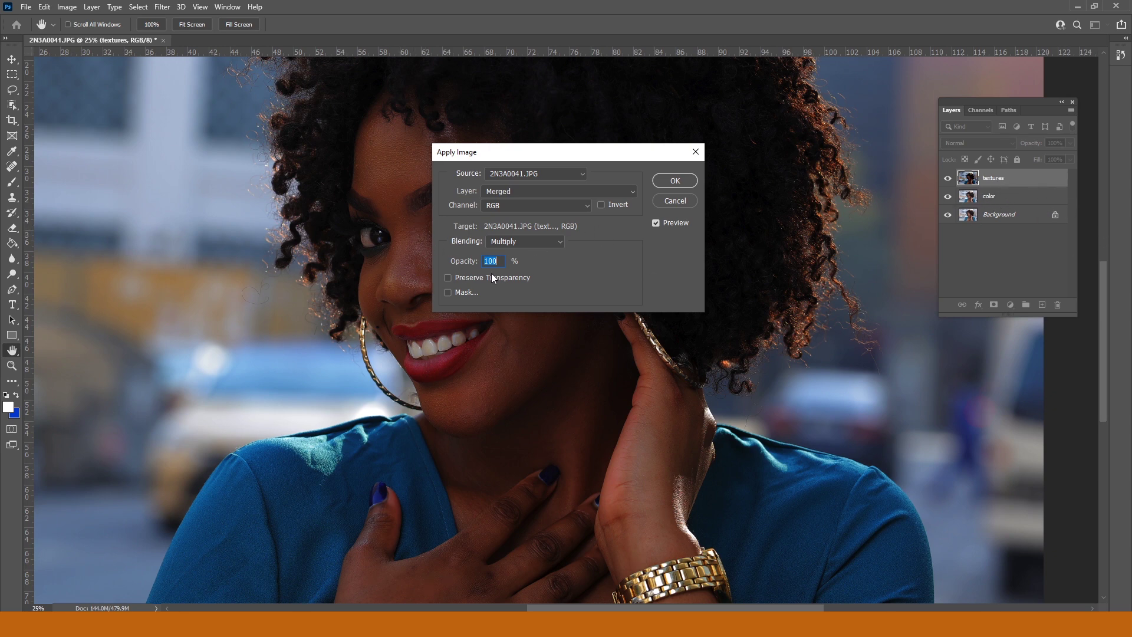
{"action": "left_click", "coordinate": [559, 242]}
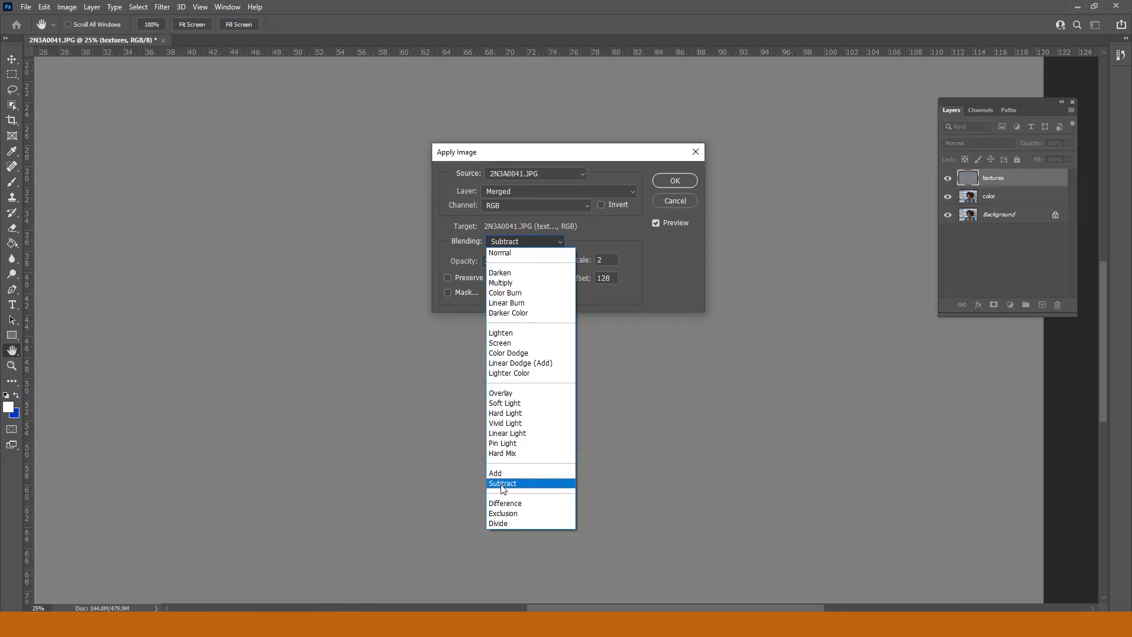
{"action": "left_click", "coordinate": [502, 485]}
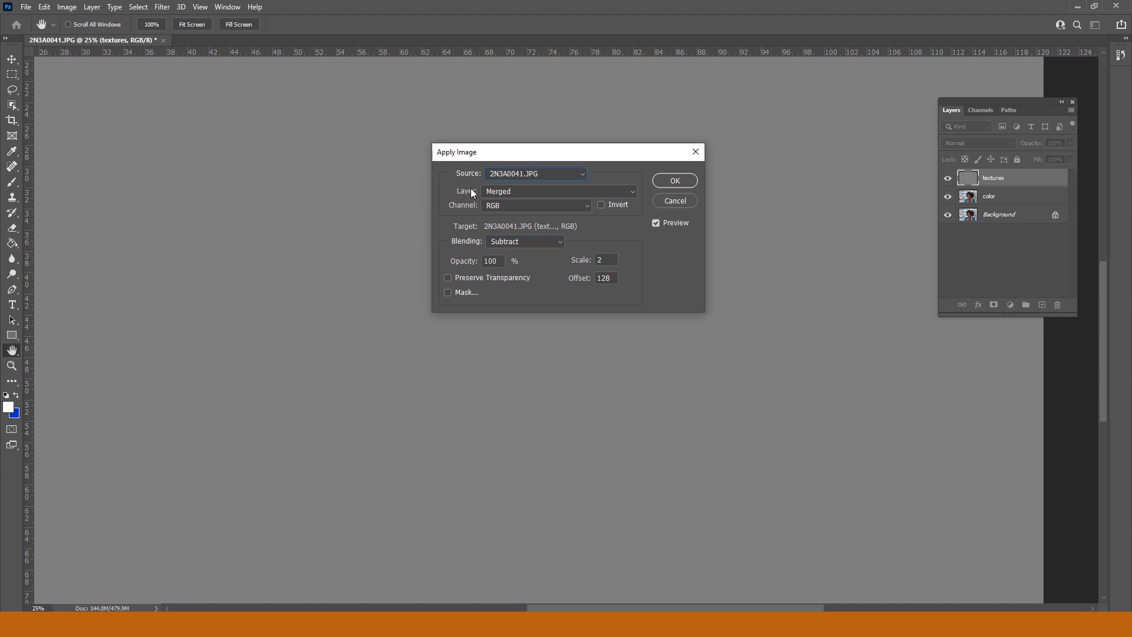
{"action": "left_click", "coordinate": [634, 191]}
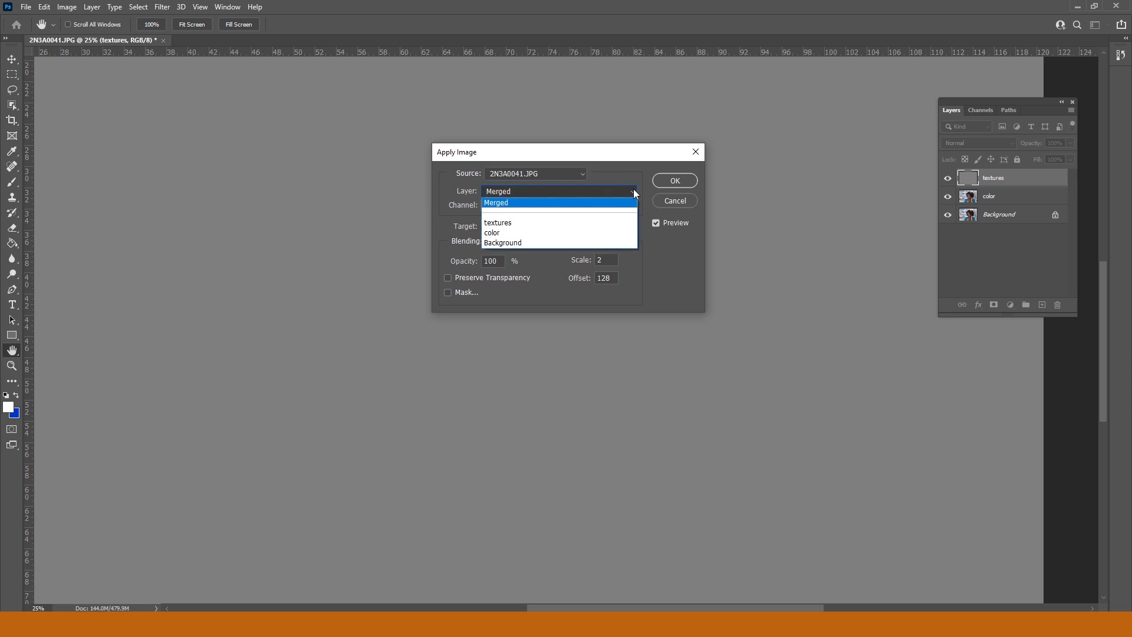
{"action": "left_click", "coordinate": [491, 234]}
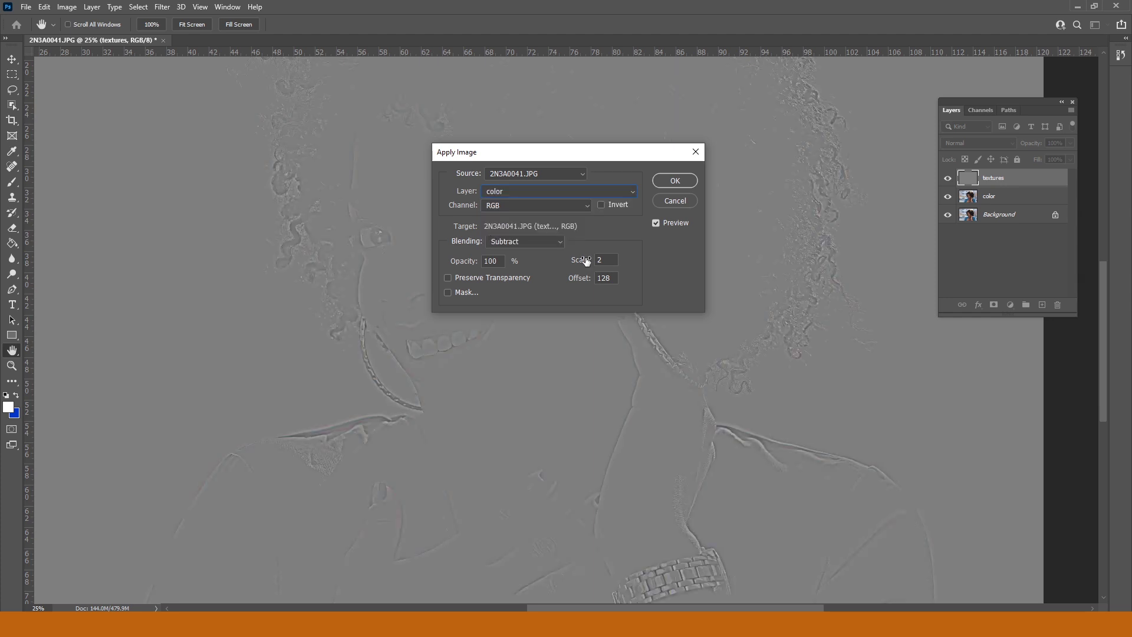
{"action": "left_click_drag", "start_coordinate": [566, 152], "coordinate": [678, 175]}
{"action": "left_click", "coordinate": [786, 205]}
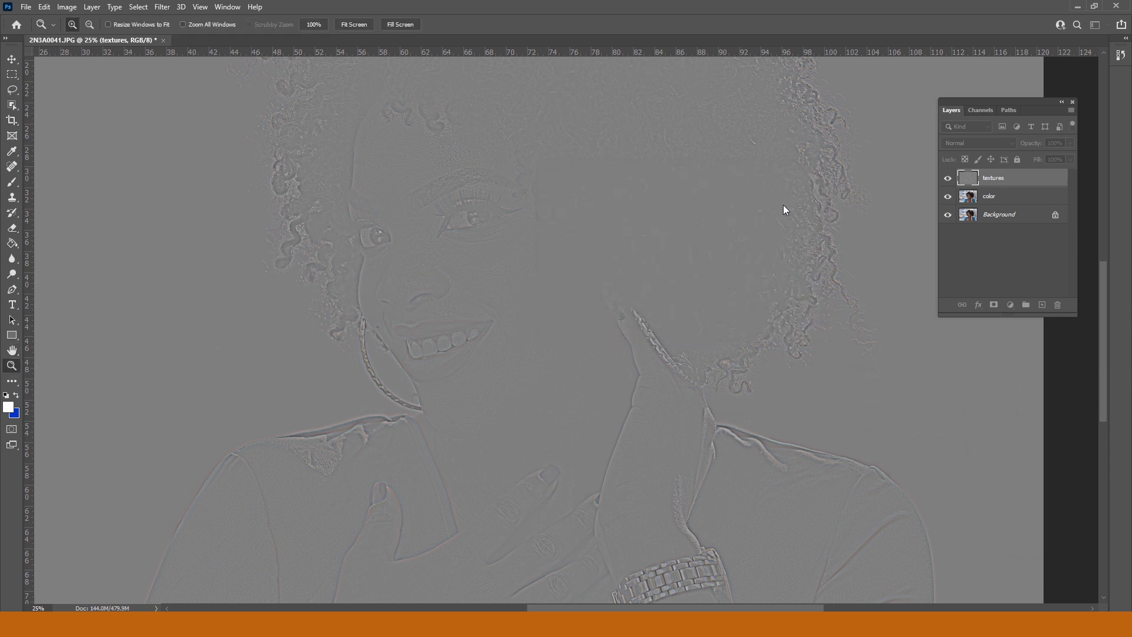
View the textures layer without the layers beneath it, restore them, and set its blending mode to Linear Light
{"action": "left_click", "coordinate": [947, 196]}
{"action": "left_click", "coordinate": [947, 215]}
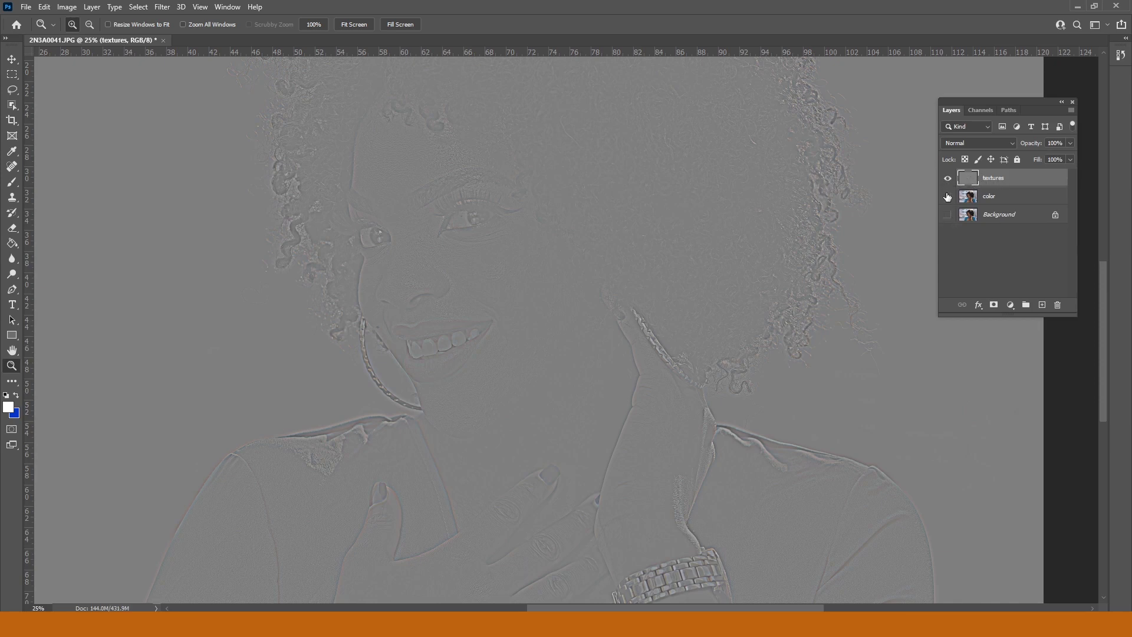
{"action": "left_click", "coordinate": [948, 196]}
{"action": "left_click", "coordinate": [1010, 142]}
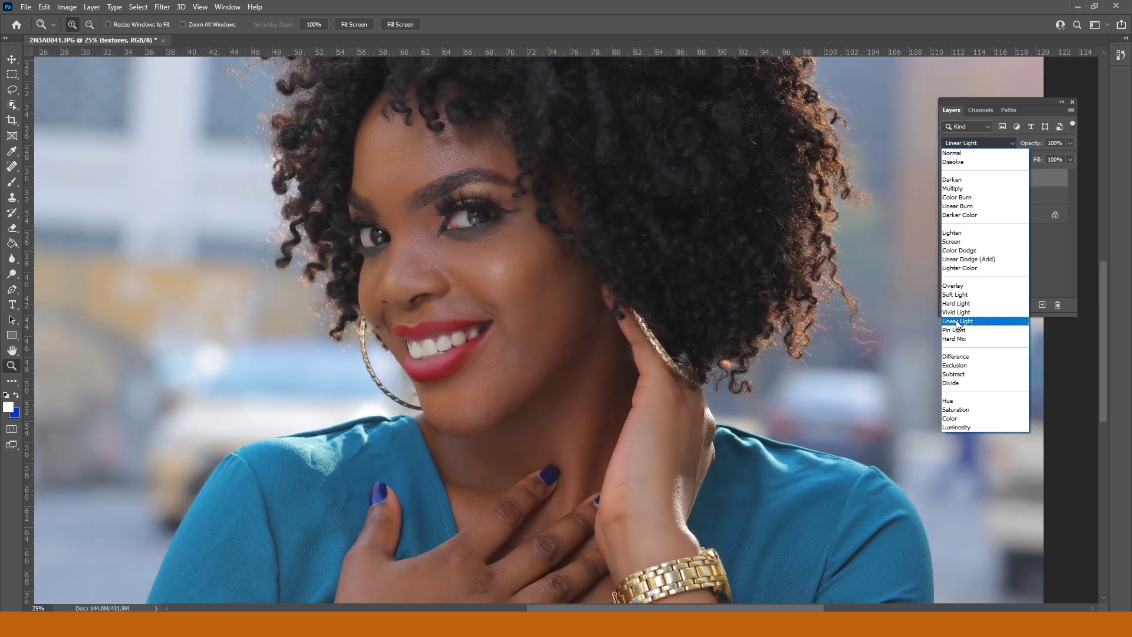
{"action": "left_click", "coordinate": [957, 321]}
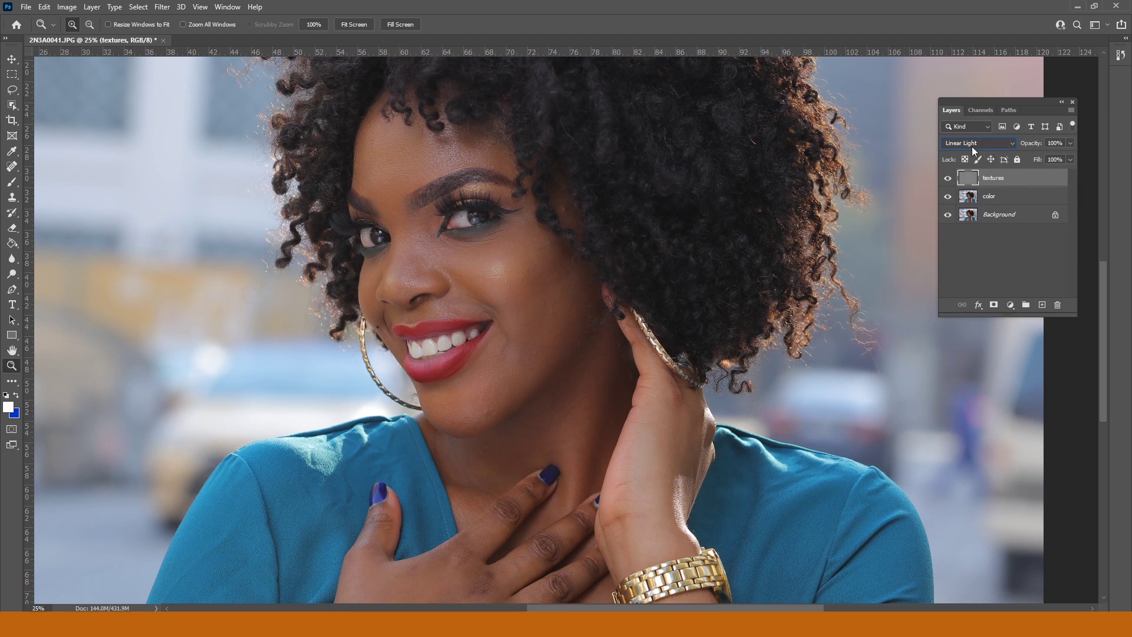
Group the textures and color layers, name the group "frequency", and expand it to show its layers
{"action": "left_click", "coordinate": [1018, 197], "text": "shift"}
{"action": "left_click_drag", "start_coordinate": [1017, 196], "coordinate": [1026, 304]}
{"action": "double_click", "coordinate": [992, 176]}
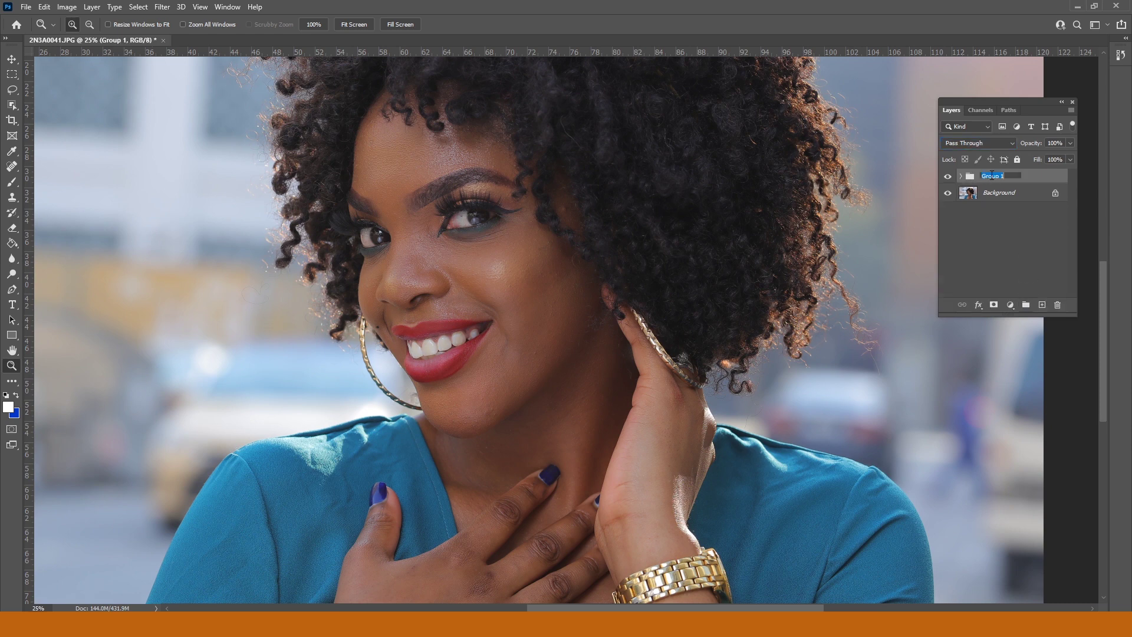
{"action": "type", "text": "frequency"}
{"action": "left_click", "coordinate": [1013, 225]}
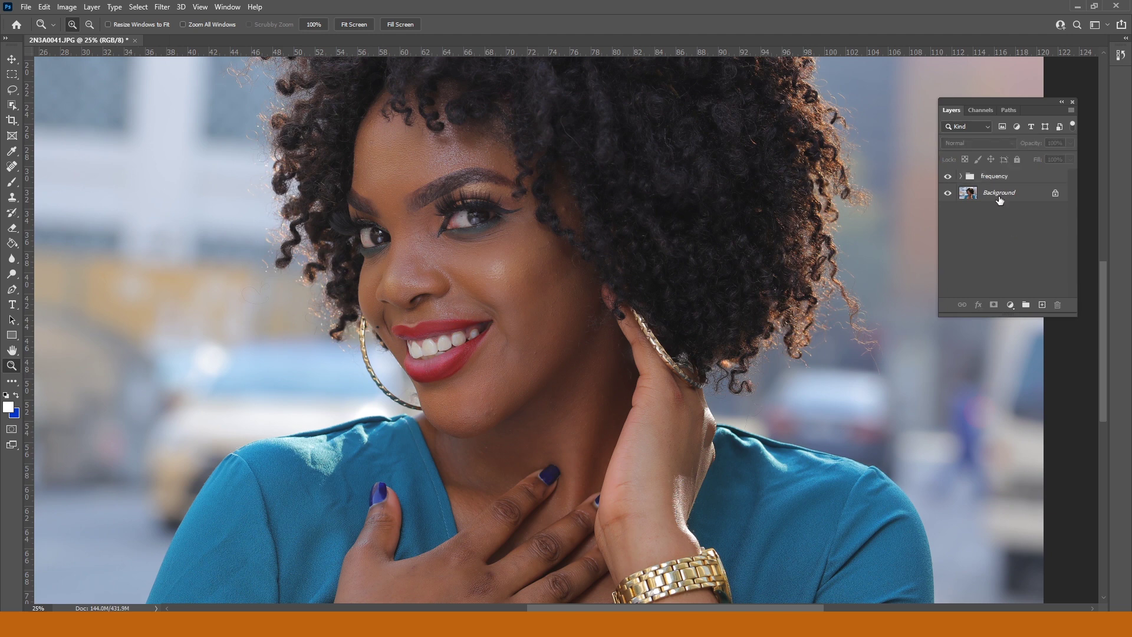
{"action": "left_click", "coordinate": [961, 177]}
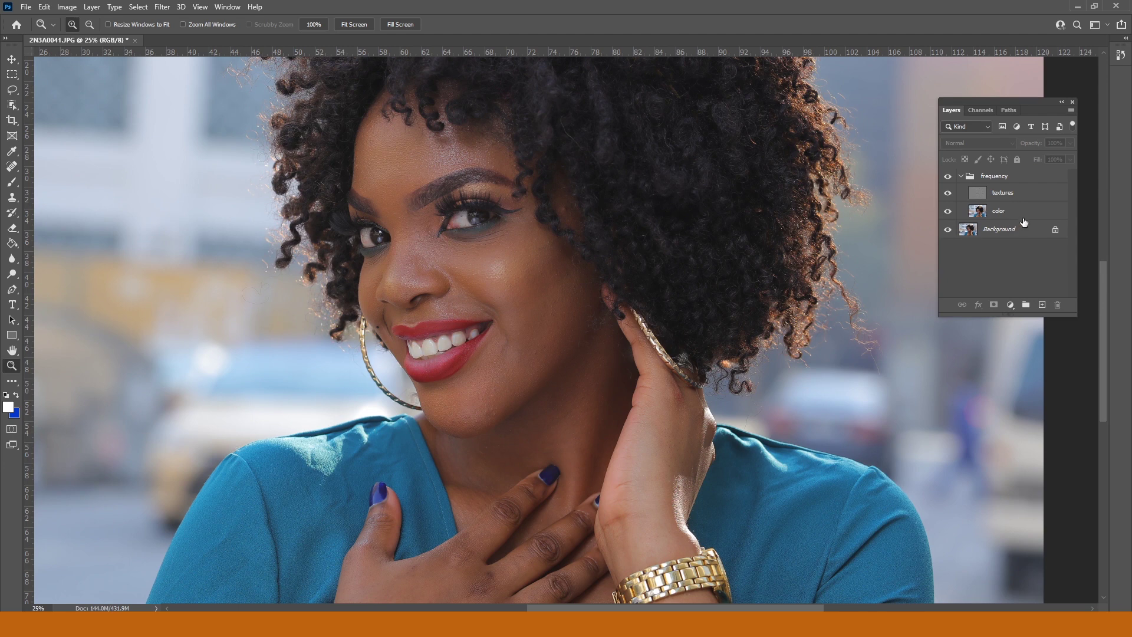
{"action": "left_click", "coordinate": [1002, 193]}
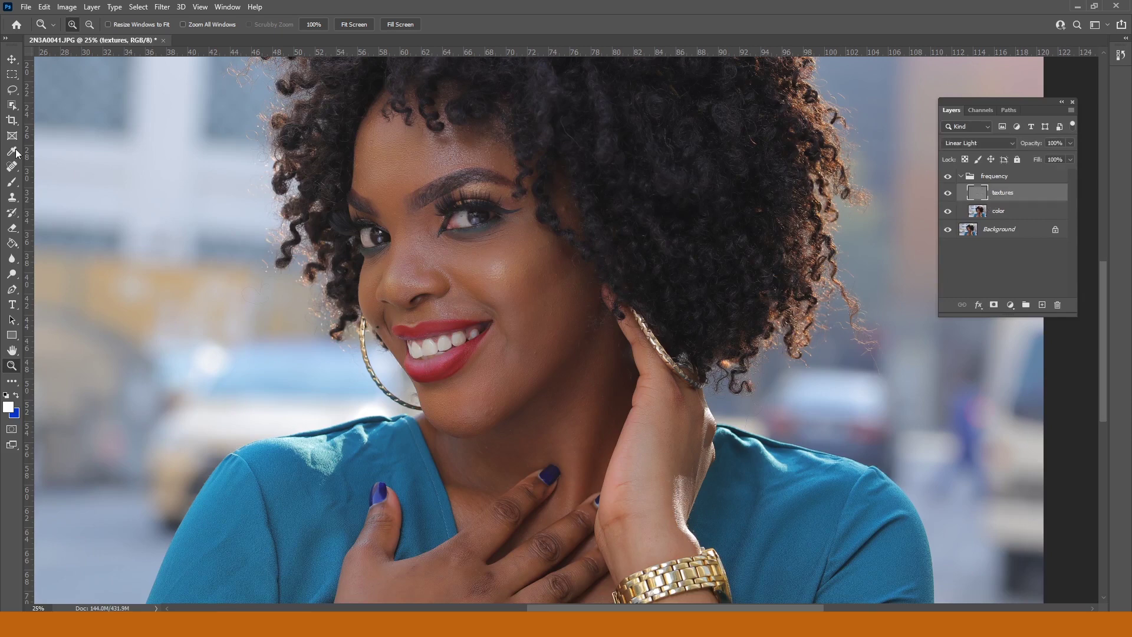
{"action": "left_click", "coordinate": [537, 228]}
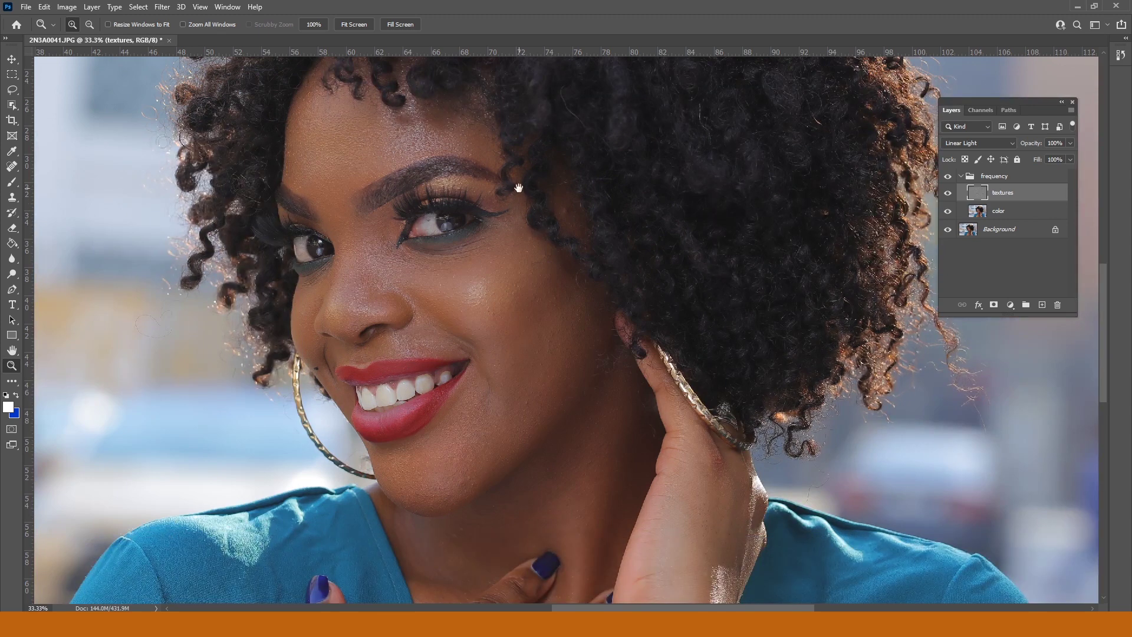
{"action": "scroll", "coordinate": [522, 234], "scroll_direction": "up", "scroll_amount": 3}
{"action": "left_click", "coordinate": [1010, 304]}
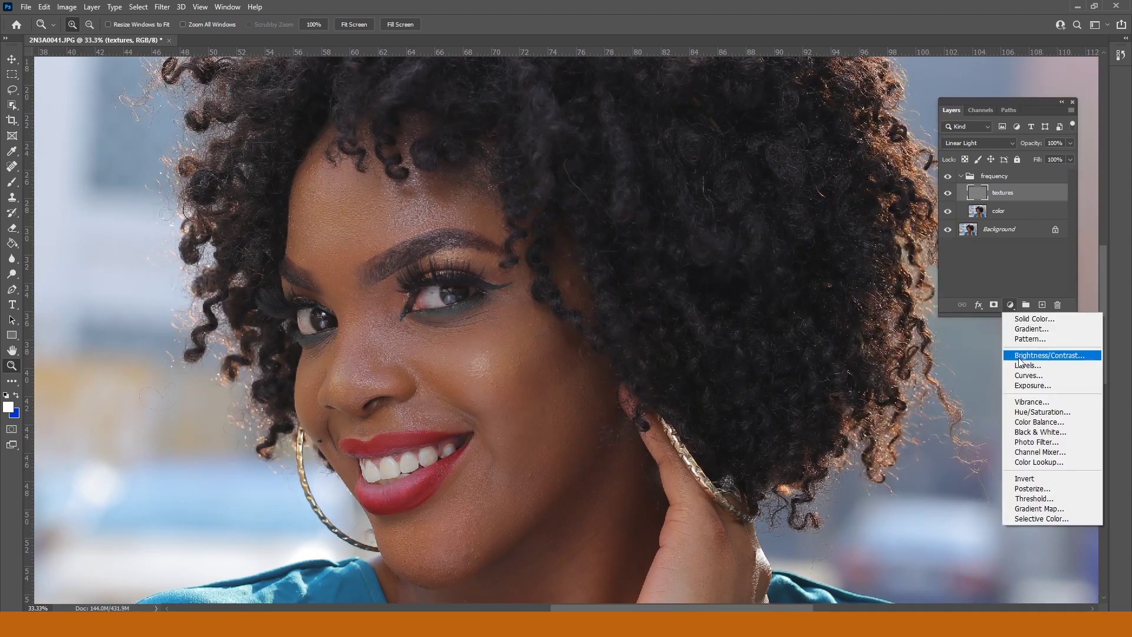
{"action": "left_click", "coordinate": [546, 171]}
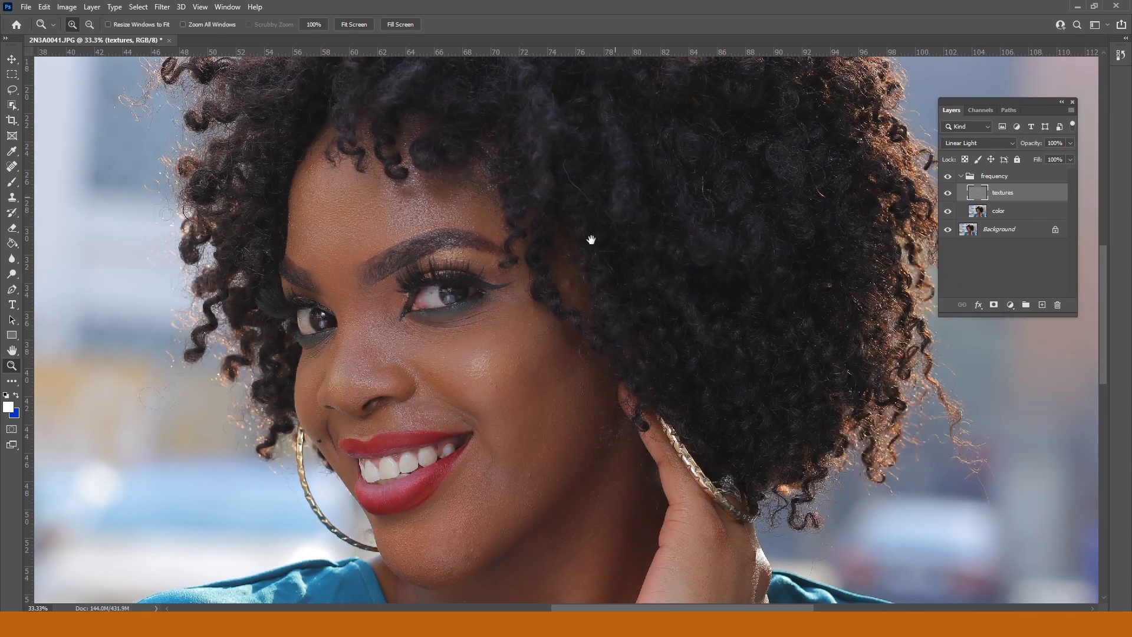
{"action": "scroll", "coordinate": [560, 236], "scroll_direction": "up", "scroll_amount": 1}
{"action": "left_click", "coordinate": [493, 266], "text": "alt"}
{"action": "left_click", "coordinate": [493, 267], "text": "alt"}
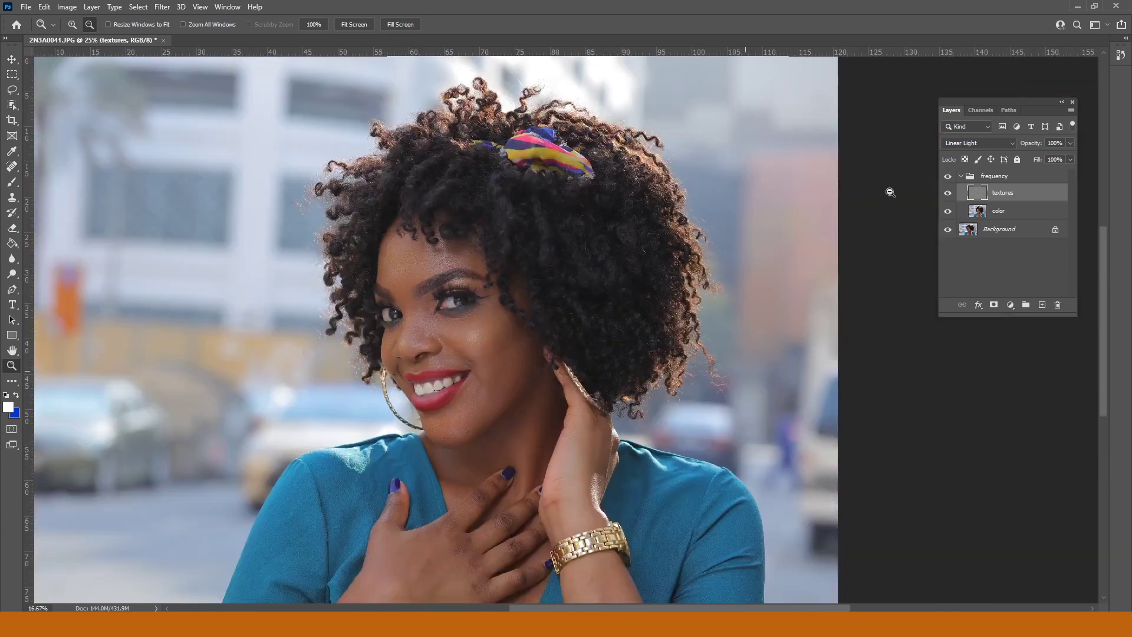
Add a Black & White adjustment layer inside the frequency group, above the textures layer, with Reds set to -104
{"action": "left_click", "coordinate": [1013, 178]}
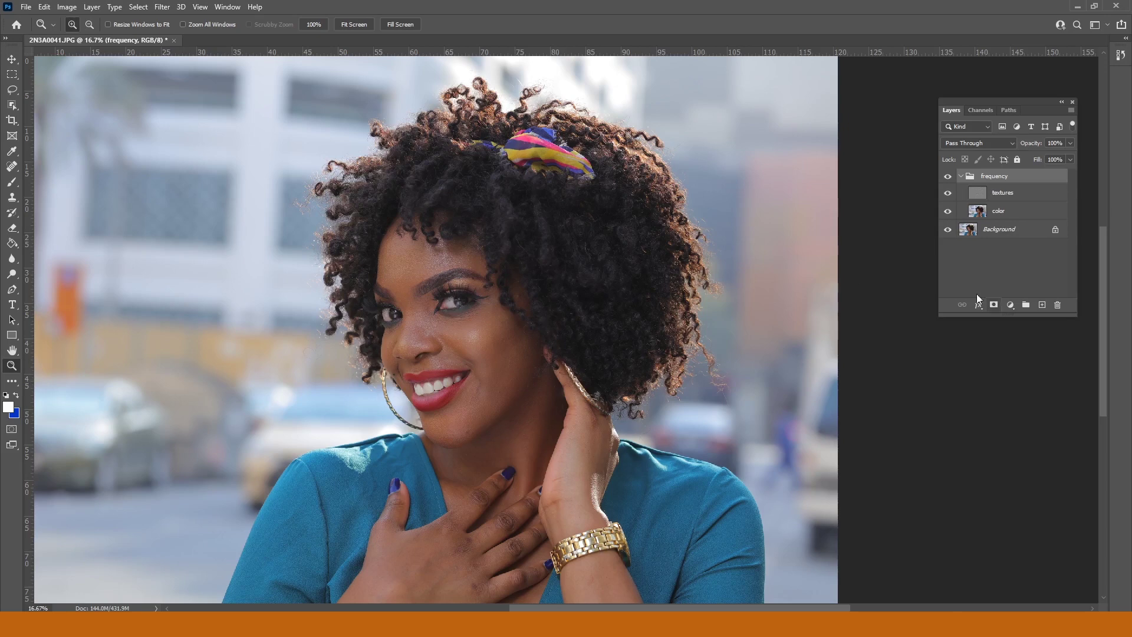
{"action": "left_click", "coordinate": [477, 329]}
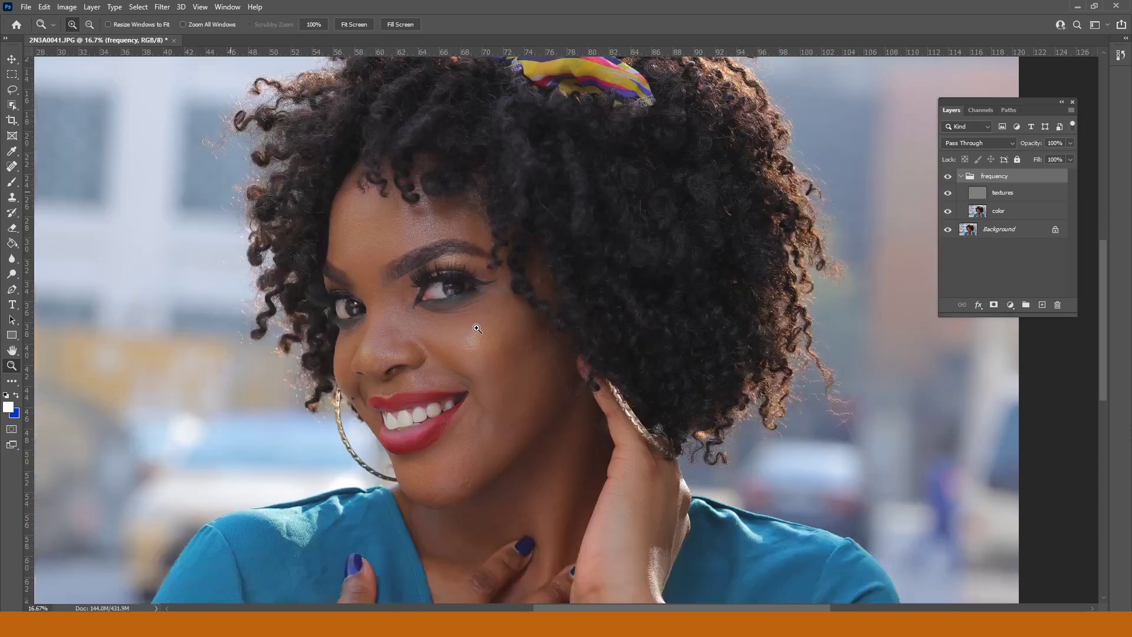
{"action": "left_click", "coordinate": [480, 268]}
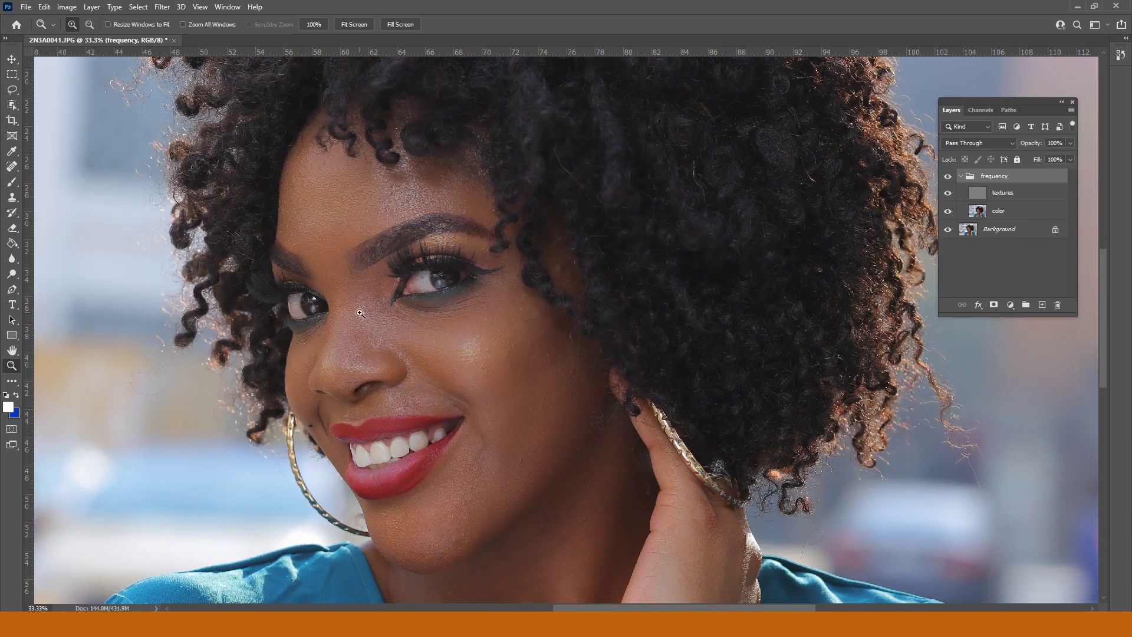
{"action": "left_click", "coordinate": [357, 302]}
{"action": "key", "text": "space"}
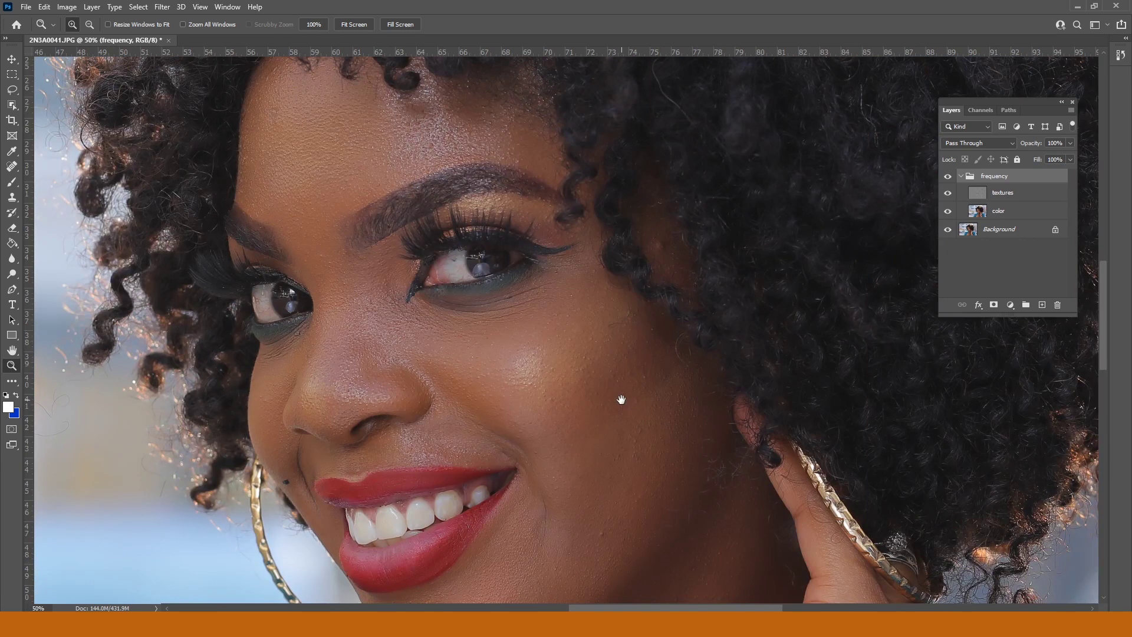
{"action": "left_click_drag", "start_coordinate": [621, 399], "coordinate": [589, 270]}
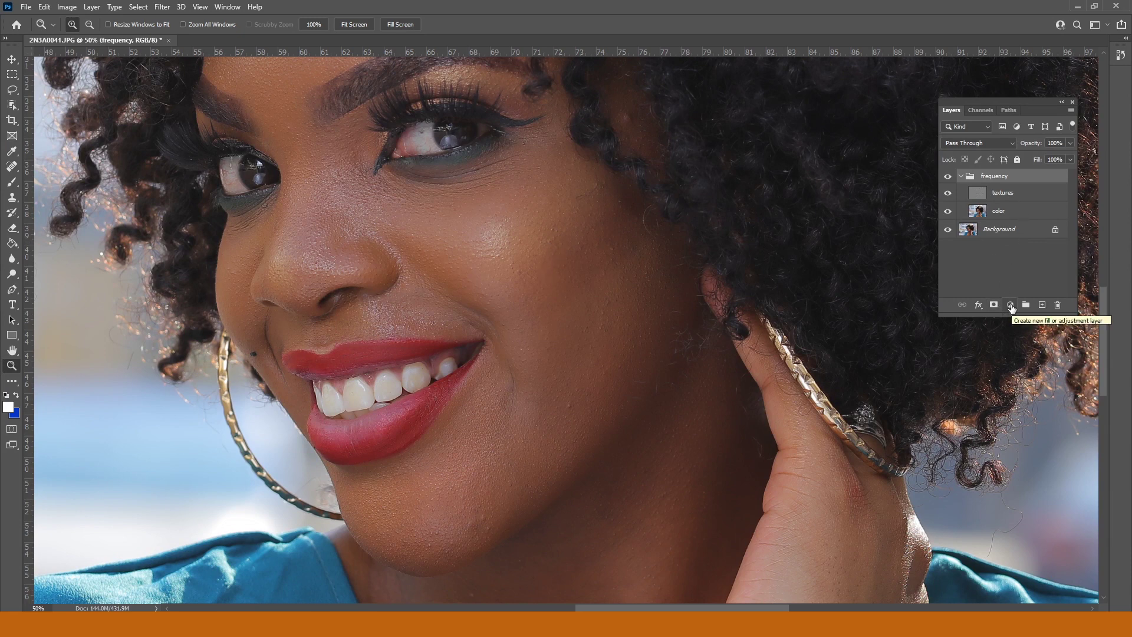
{"action": "left_click", "coordinate": [1011, 305]}
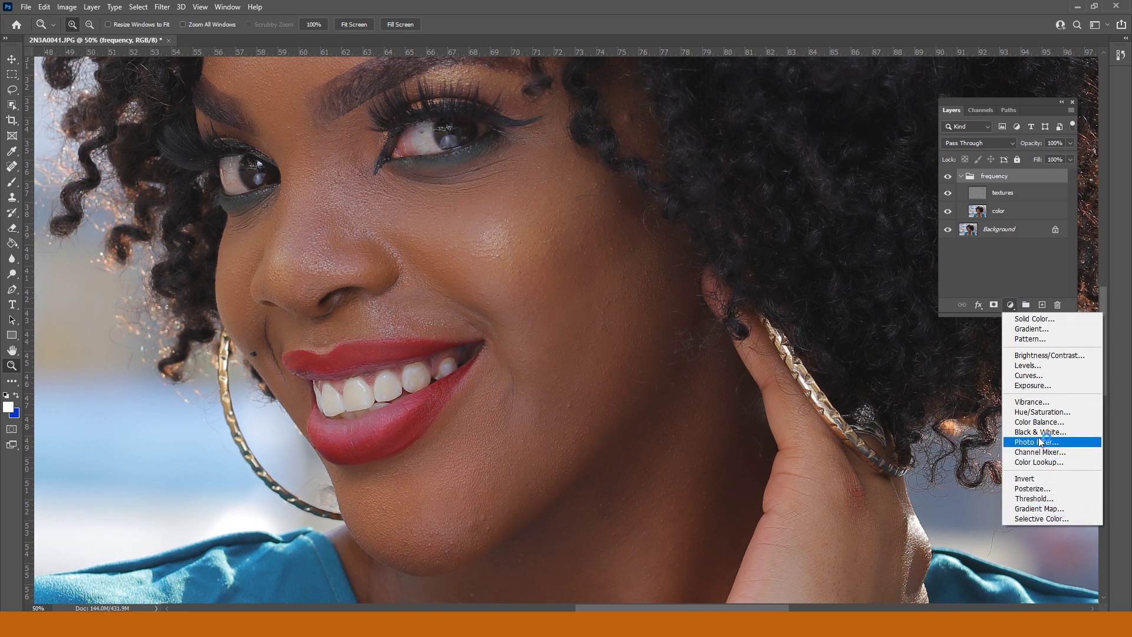
{"action": "left_click", "coordinate": [1010, 305]}
{"action": "left_click", "coordinate": [1011, 305]}
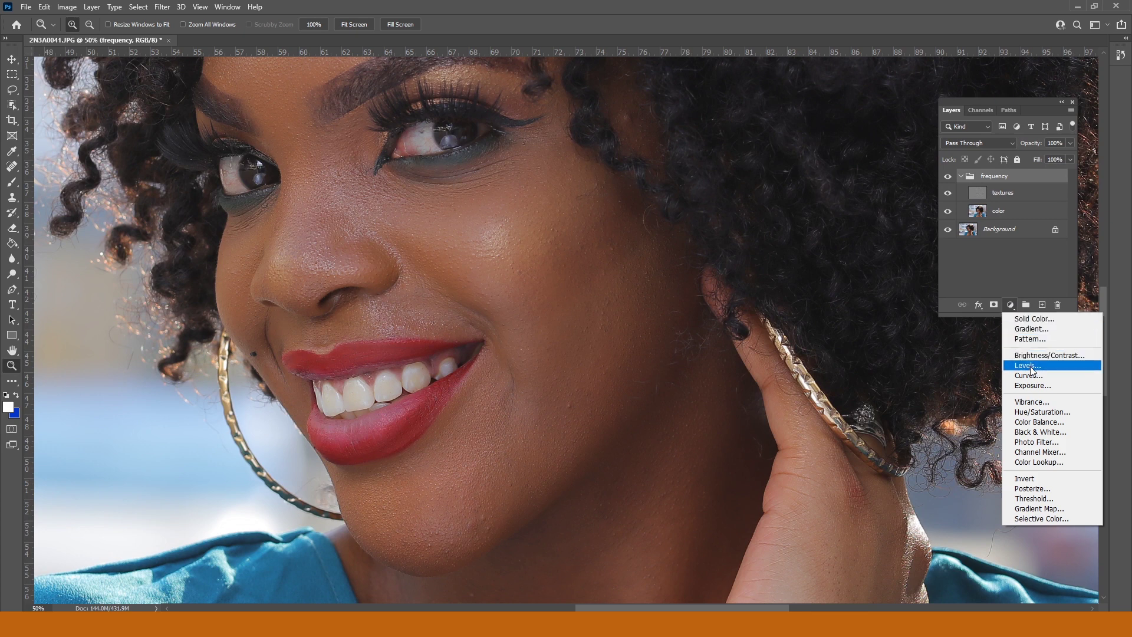
{"action": "left_click", "coordinate": [1037, 434]}
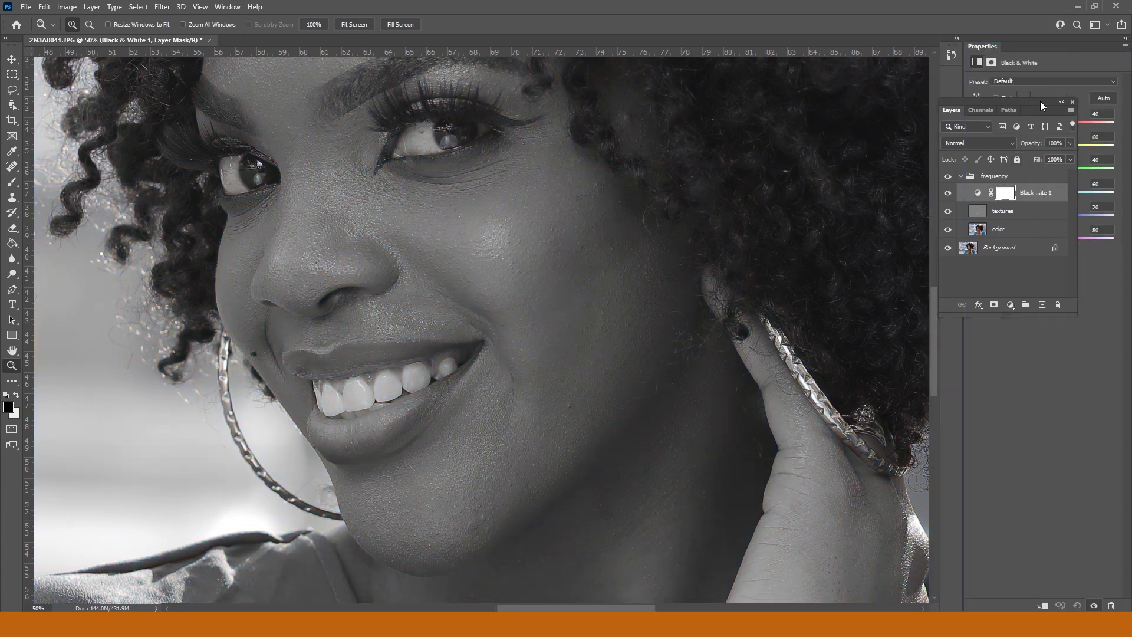
{"action": "left_click_drag", "start_coordinate": [1041, 105], "coordinate": [1088, 295]}
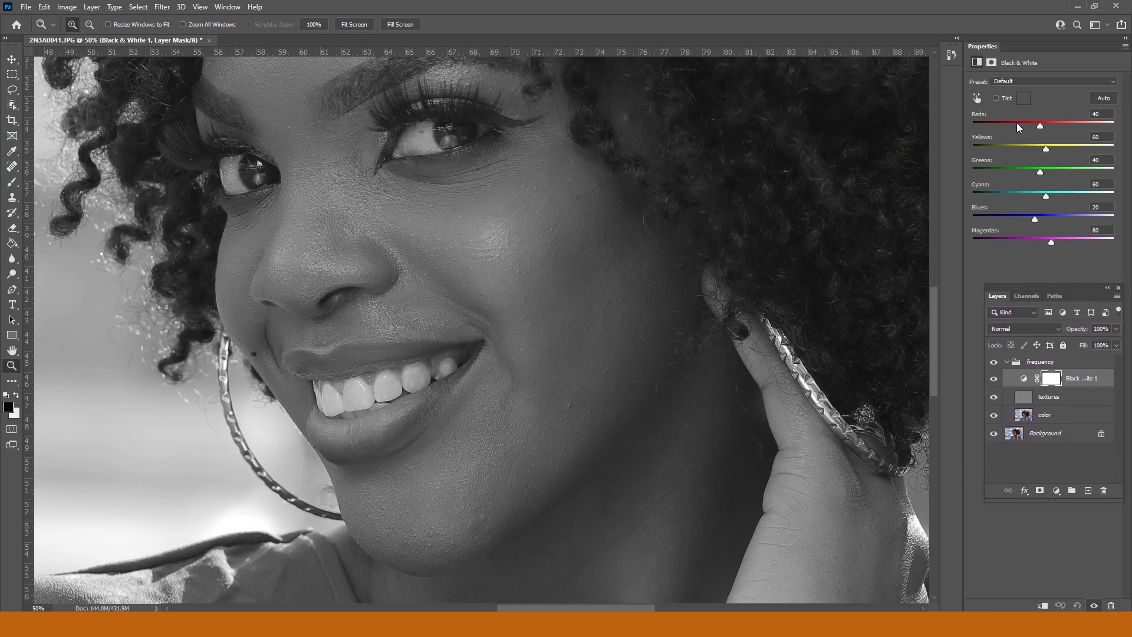
{"action": "left_click", "coordinate": [1013, 123]}
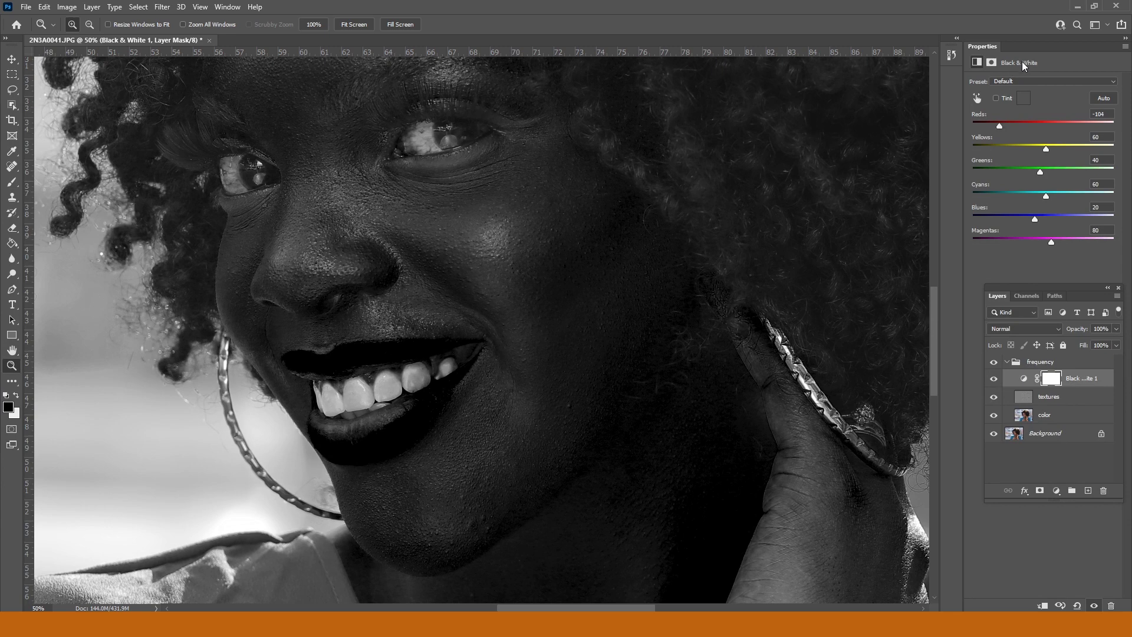
Target the textures layer and set up the Clone Stamp tool with a 17 px brush for close work on the face
{"action": "left_click", "coordinate": [1051, 400]}
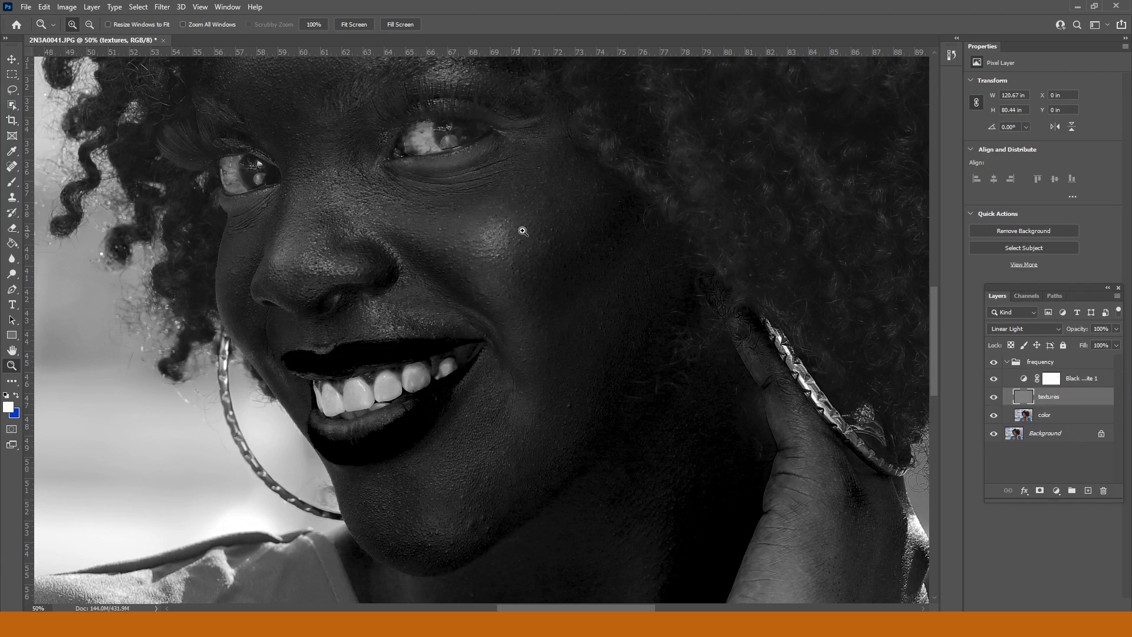
{"action": "left_click_drag", "start_coordinate": [523, 230], "coordinate": [497, 234]}
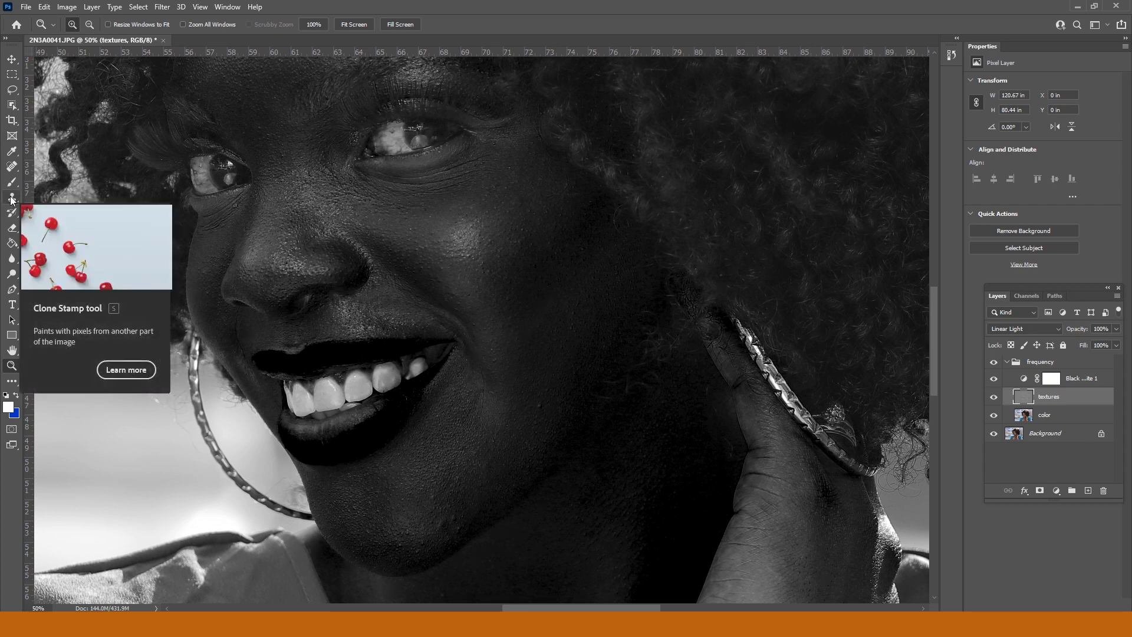
{"action": "left_click", "coordinate": [12, 198]}
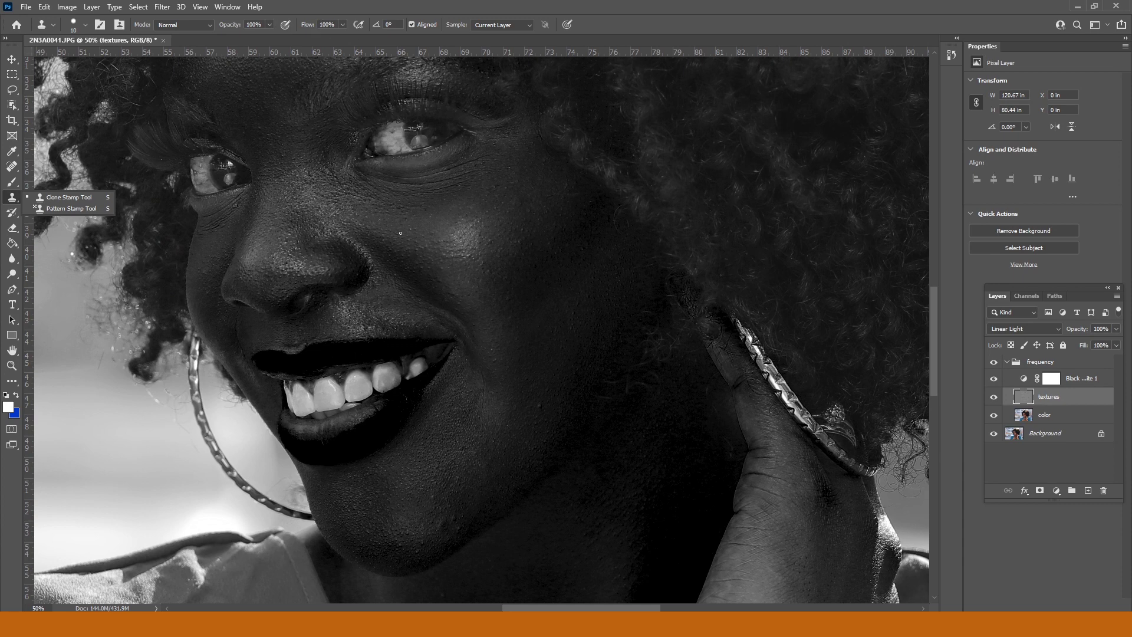
{"action": "right_click", "coordinate": [469, 221]}
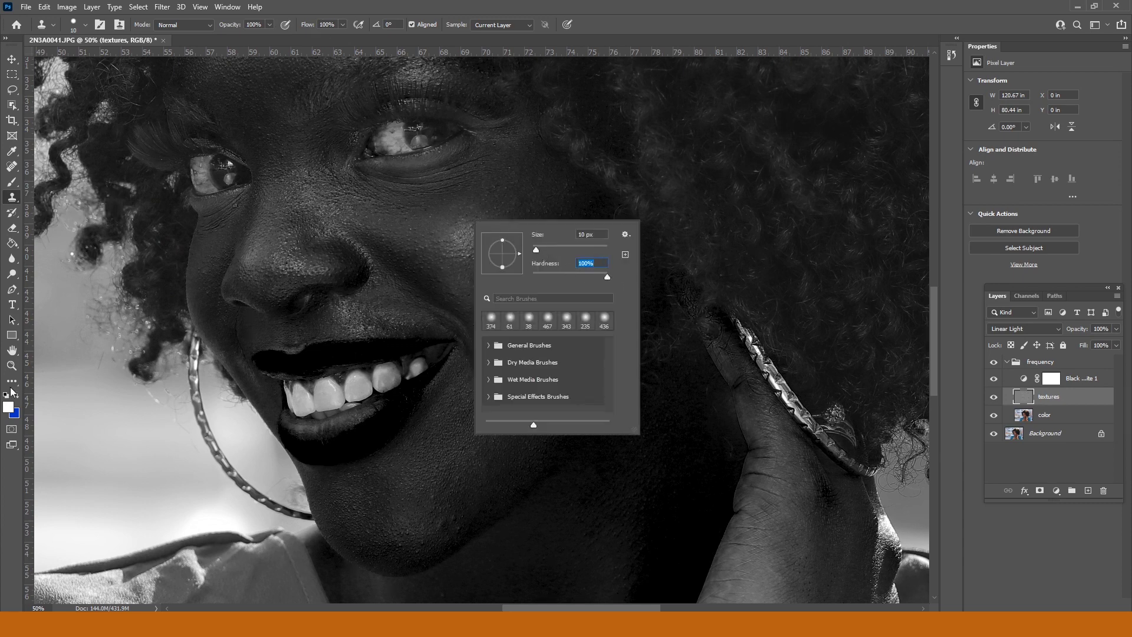
{"action": "left_click", "coordinate": [12, 365]}
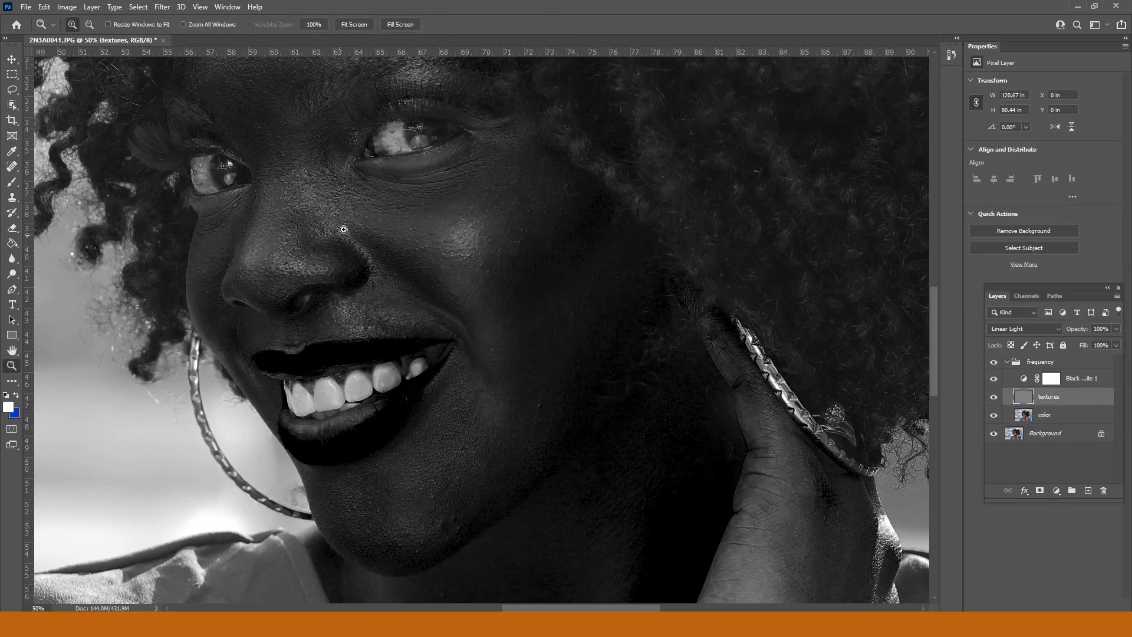
{"action": "left_click", "coordinate": [239, 204]}
{"action": "left_click", "coordinate": [239, 203]}
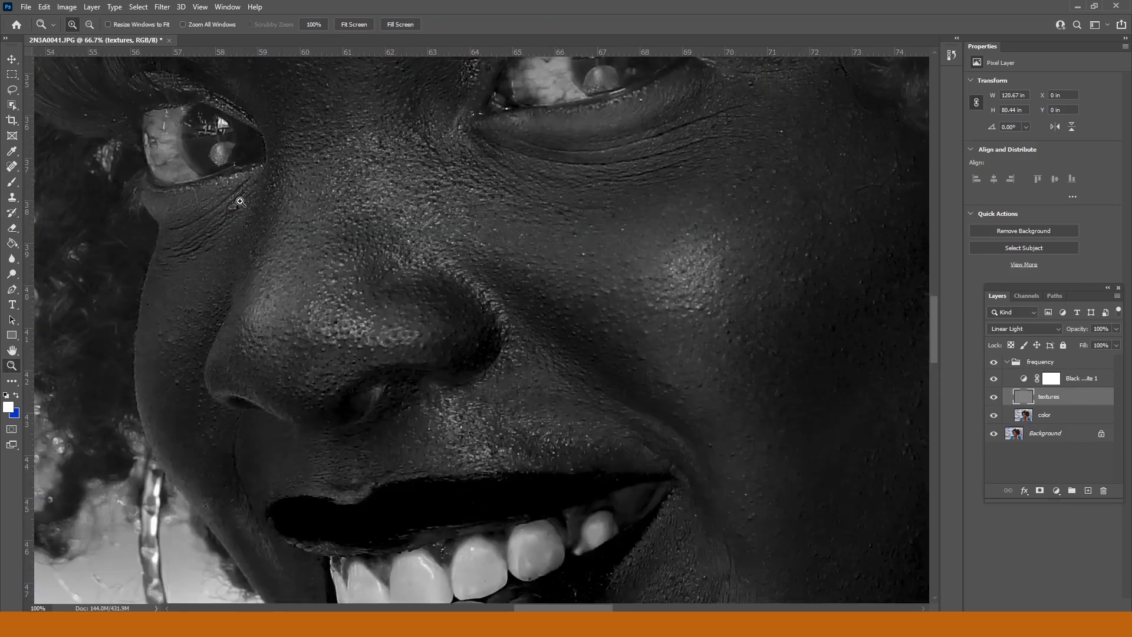
{"action": "left_click", "coordinate": [11, 198]}
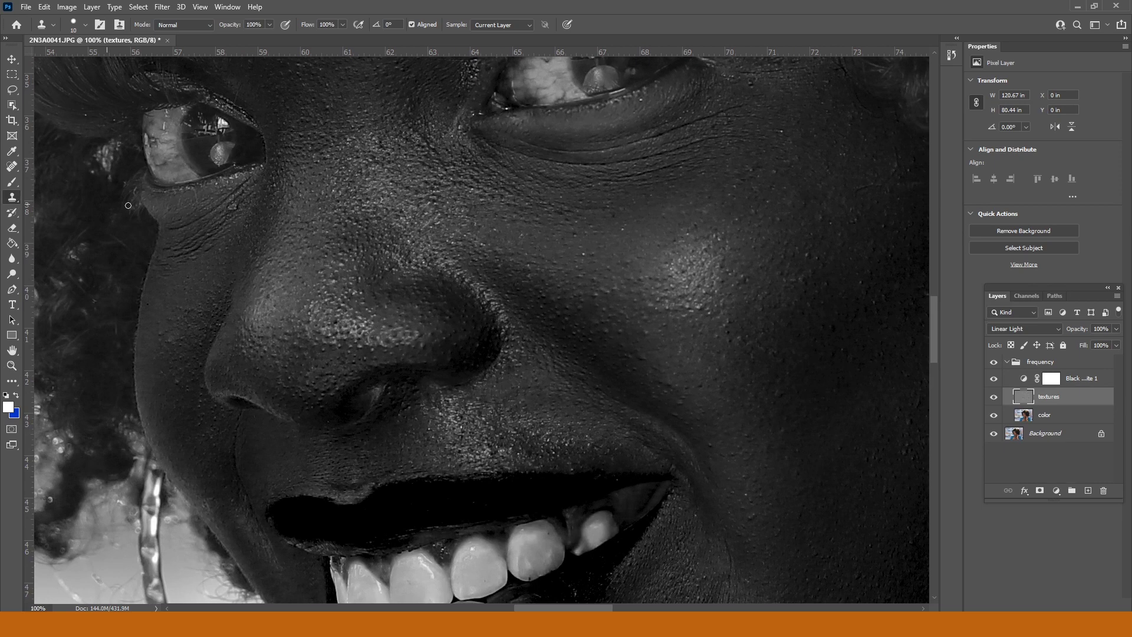
{"action": "right_click", "coordinate": [234, 227]}
{"action": "left_click_drag", "start_coordinate": [306, 257], "coordinate": [308, 257]}
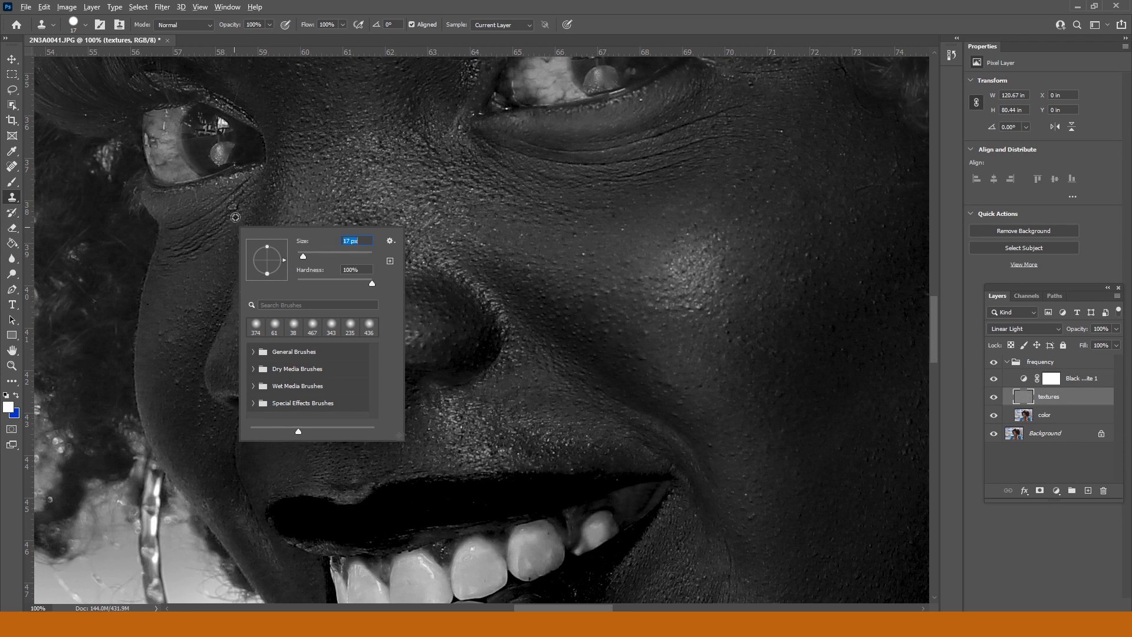
{"action": "key", "text": "Return"}
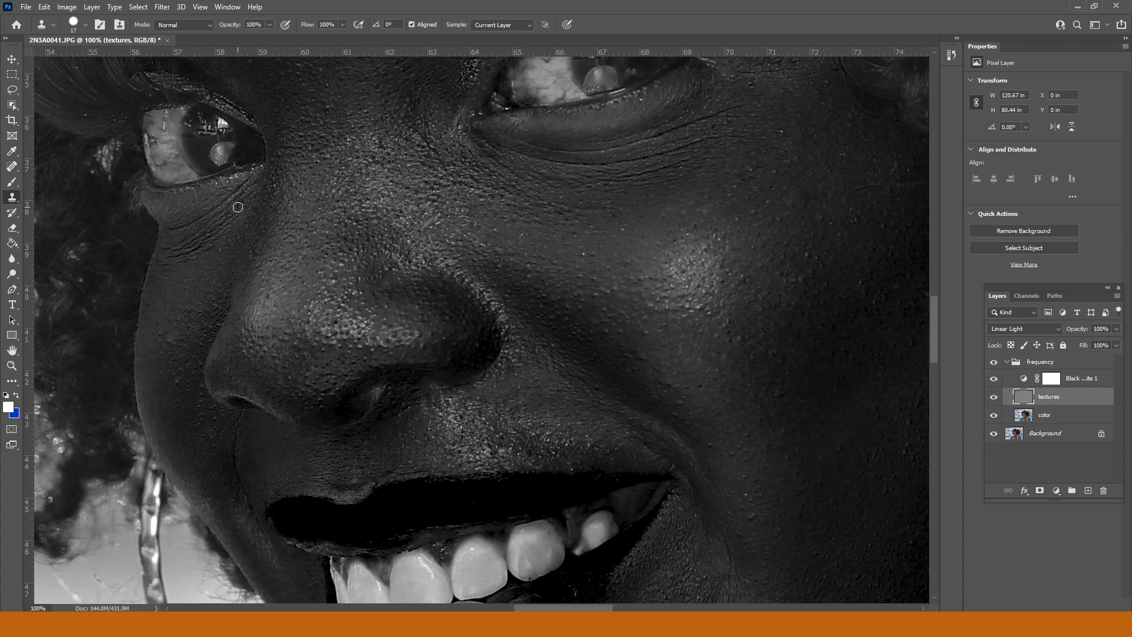
Clone clean skin texture over the bumps beneath the eye, beside the nose and on both cheeks of the textures layer
{"action": "left_click", "coordinate": [241, 216], "text": "alt"}
{"action": "left_click", "coordinate": [450, 278]}
{"action": "left_click", "coordinate": [786, 191]}
{"action": "left_click_drag", "start_coordinate": [786, 161], "coordinate": [797, 153]}
{"action": "left_click_drag", "start_coordinate": [760, 193], "coordinate": [777, 220]}
{"action": "left_click_drag", "start_coordinate": [809, 256], "coordinate": [834, 230]}
{"action": "mouse_move", "coordinate": [874, 198]}
{"action": "left_mouse_down"}
{"action": "mouse_move", "coordinate": [893, 169]}
{"action": "mouse_move", "coordinate": [891, 183]}
{"action": "mouse_move", "coordinate": [893, 157]}
{"action": "mouse_move", "coordinate": [828, 177]}
{"action": "left_mouse_up"}
{"action": "left_click_drag", "start_coordinate": [518, 267], "coordinate": [483, 249]}
{"action": "left_click", "coordinate": [177, 313], "text": "alt"}
{"action": "left_click", "coordinate": [185, 360], "text": "alt"}
{"action": "left_click_drag", "start_coordinate": [191, 390], "coordinate": [202, 408]}
Clone clean texture over the remaining bumps on the outer cheek between the mouth and the hairline
{"action": "left_click_drag", "start_coordinate": [687, 321], "coordinate": [392, 320]}
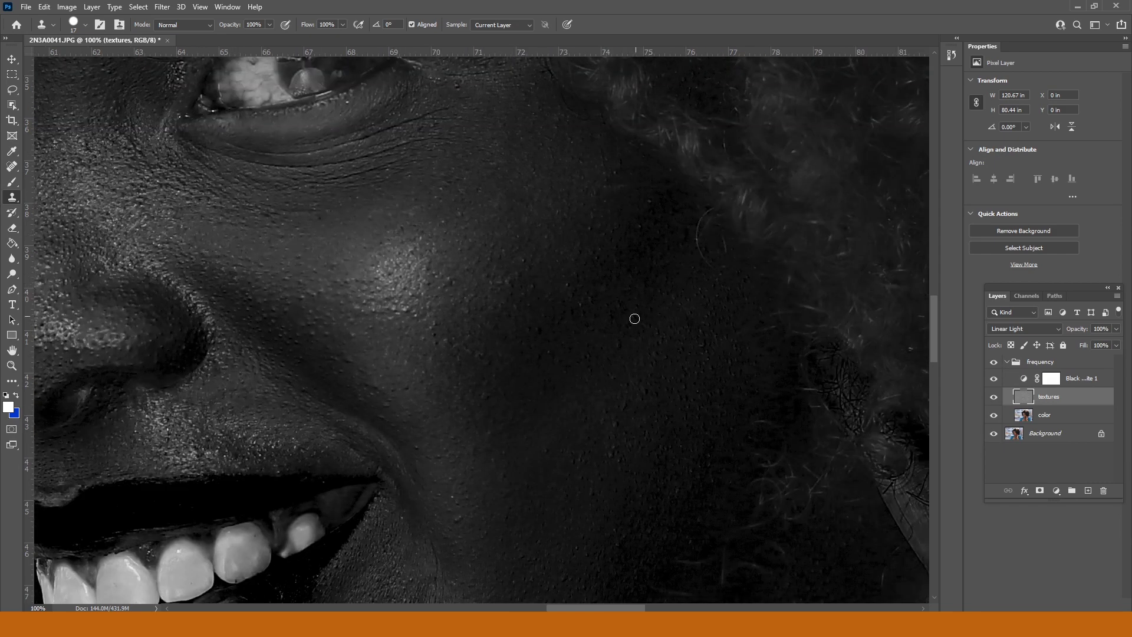
{"action": "left_click_drag", "start_coordinate": [641, 249], "coordinate": [638, 225]}
{"action": "mouse_move", "coordinate": [612, 222]}
{"action": "left_mouse_down"}
{"action": "mouse_move", "coordinate": [595, 260]}
{"action": "mouse_move", "coordinate": [594, 225]}
{"action": "left_mouse_up"}
{"action": "left_click_drag", "start_coordinate": [537, 327], "coordinate": [536, 314]}
{"action": "left_click_drag", "start_coordinate": [547, 354], "coordinate": [583, 312]}
{"action": "left_click", "coordinate": [533, 379], "text": "alt"}
{"action": "left_click_drag", "start_coordinate": [542, 383], "coordinate": [543, 386]}
{"action": "left_click", "coordinate": [609, 398], "text": "alt"}
{"action": "left_click_drag", "start_coordinate": [605, 415], "coordinate": [604, 415]}
{"action": "left_click_drag", "start_coordinate": [610, 458], "coordinate": [624, 449]}
{"action": "left_click_drag", "start_coordinate": [482, 389], "coordinate": [471, 376]}
Enlarge the Clone Stamp brush to 23 px and sample clean skin to retouch the forehead on the textures layer
{"action": "key", "text": "alt+space"}
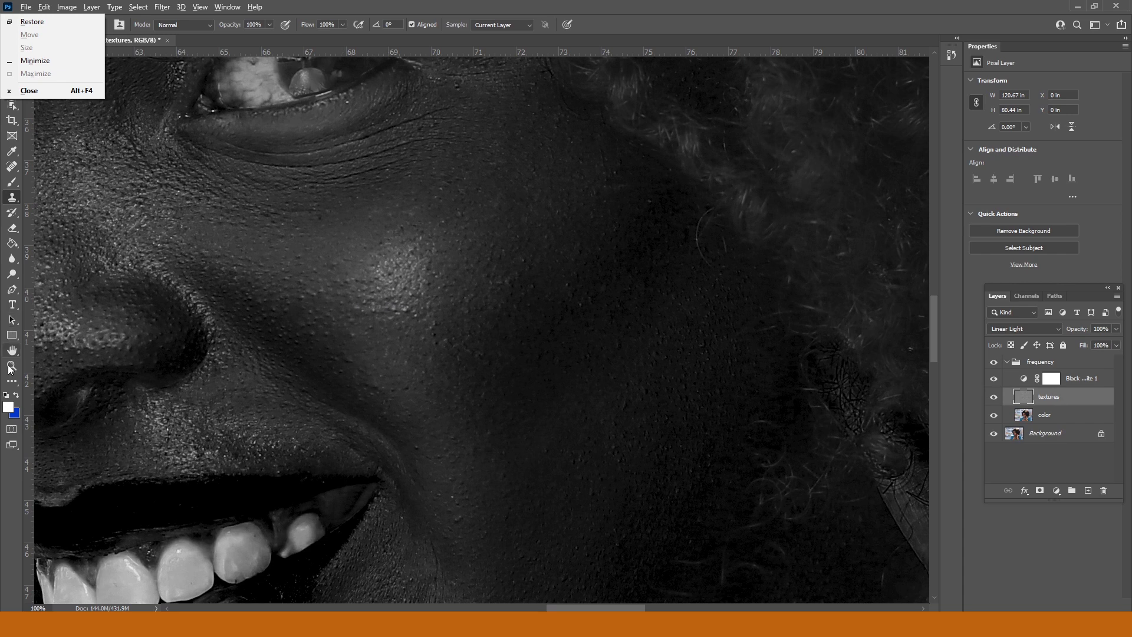
{"action": "key", "text": "Escape"}
{"action": "key", "text": "alt+space"}
{"action": "left_click", "coordinate": [339, 281], "text": "alt"}
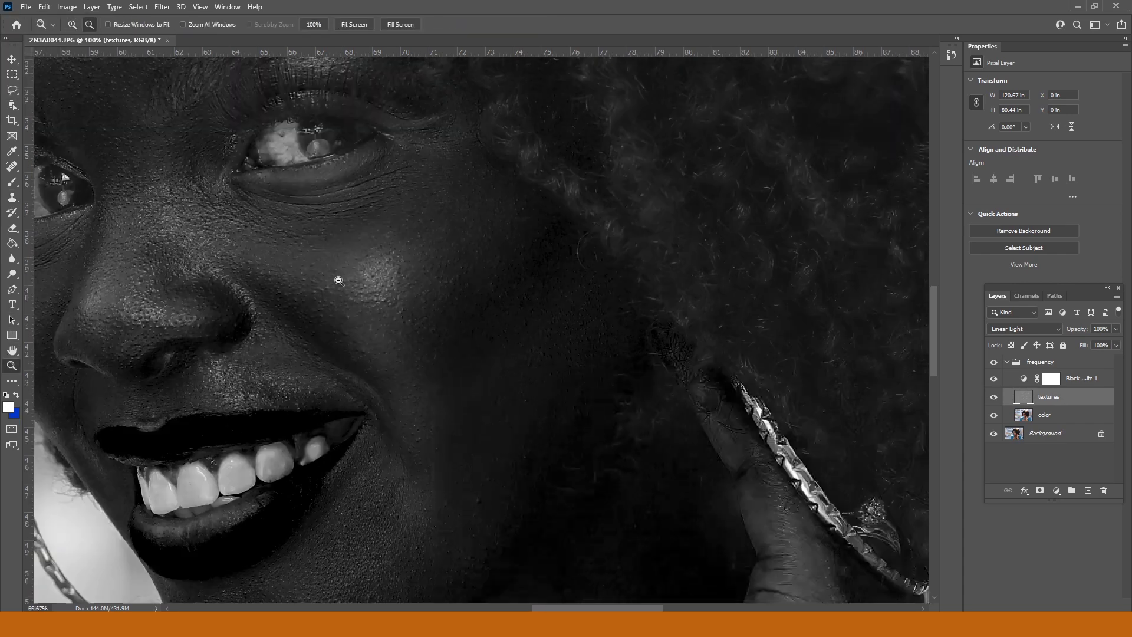
{"action": "left_click", "coordinate": [340, 268], "text": "alt"}
{"action": "left_click_drag", "start_coordinate": [439, 269], "coordinate": [576, 303]}
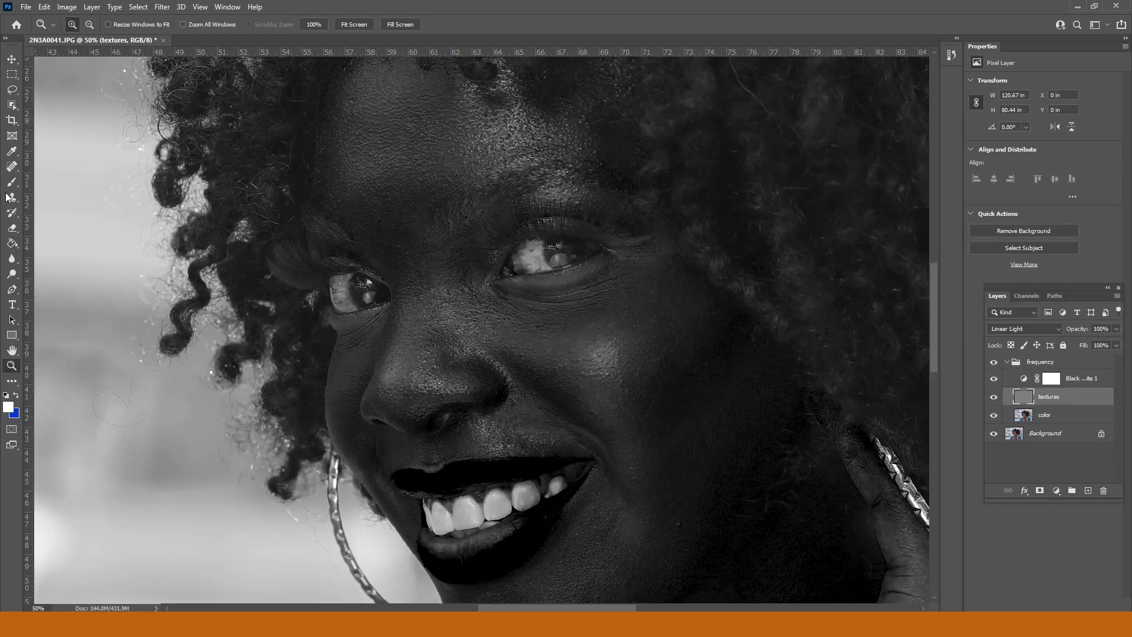
{"action": "key", "text": "s"}
{"action": "right_click", "coordinate": [451, 136]}
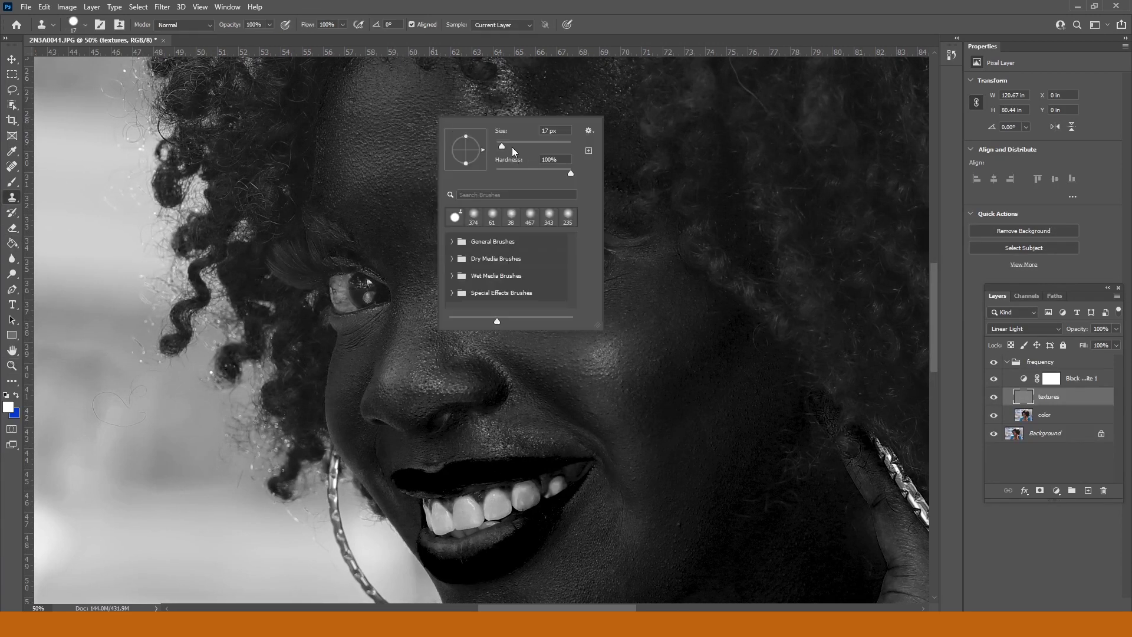
{"action": "left_click", "coordinate": [504, 145]}
{"action": "left_click", "coordinate": [433, 114], "text": "alt"}
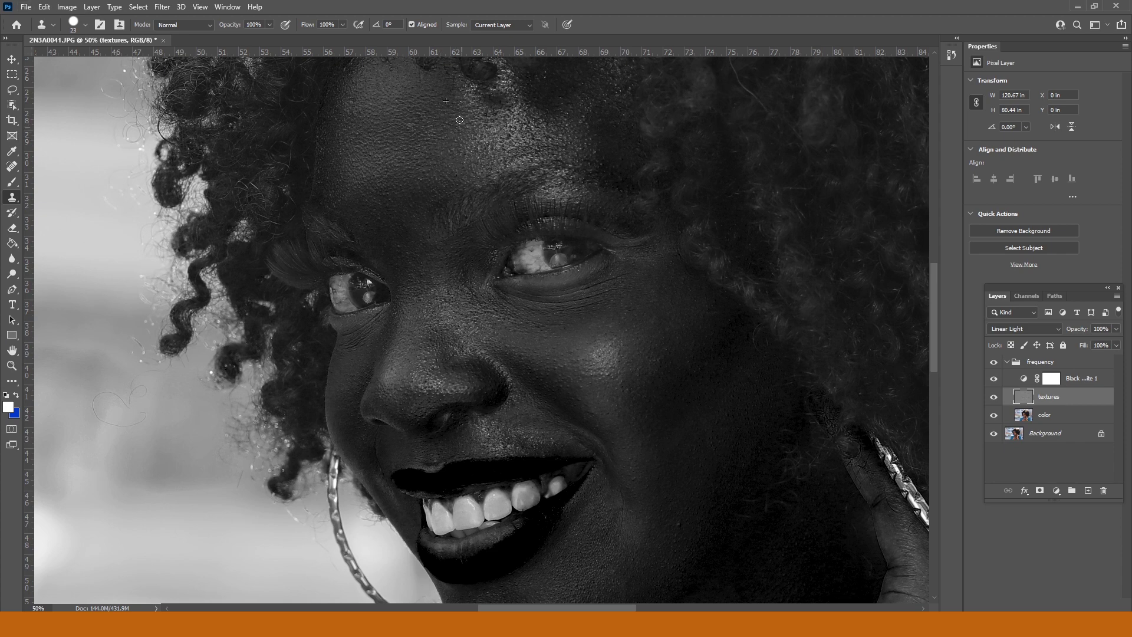
{"action": "left_click", "coordinate": [554, 70], "text": "alt"}
Heal a forehead spot with the Spot Healing Brush and use Clone Stamp to retouch the texture beside and below the mouth
{"action": "left_click", "coordinate": [12, 168]}
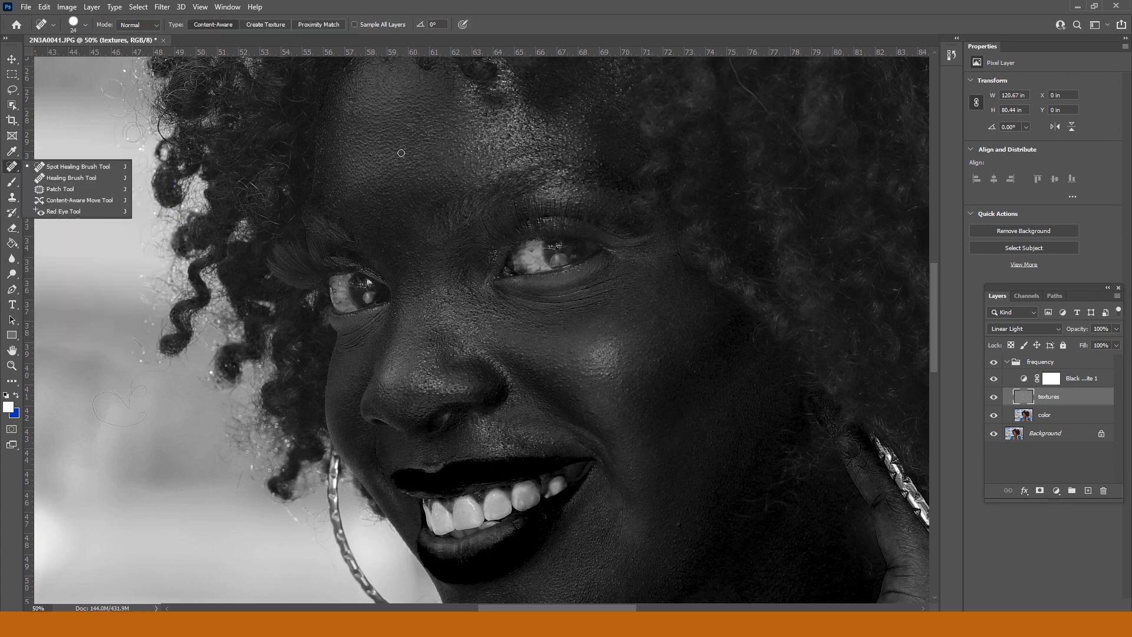
{"action": "left_click", "coordinate": [352, 101]}
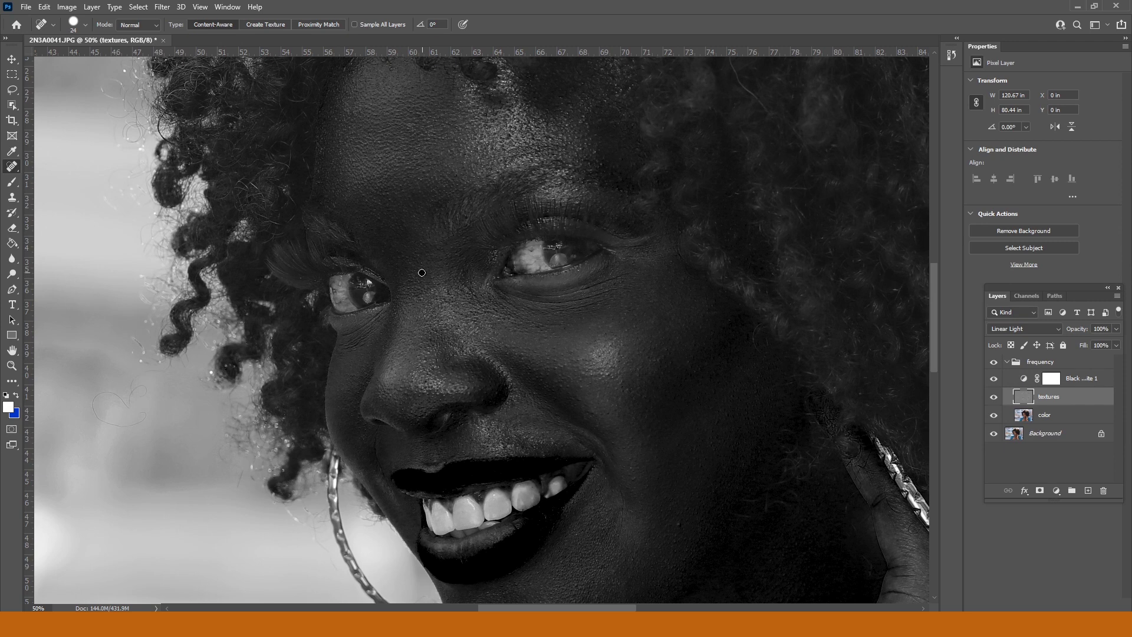
{"action": "left_click", "coordinate": [12, 197]}
{"action": "left_click", "coordinate": [689, 507], "text": "alt"}
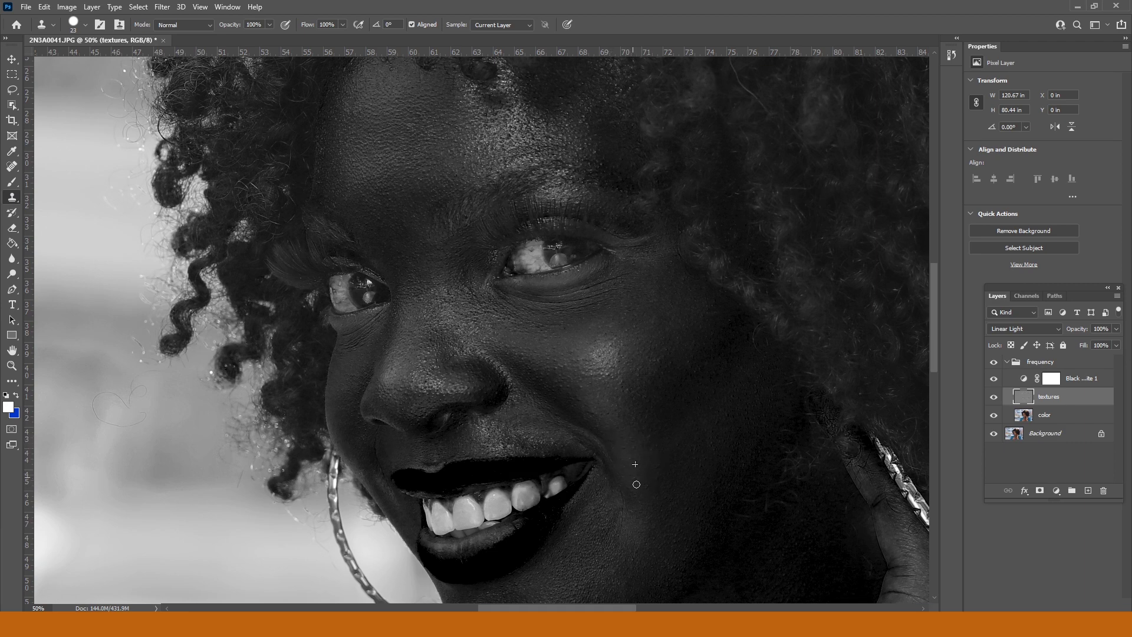
{"action": "scroll", "coordinate": [637, 375], "scroll_direction": "down", "scroll_amount": 3}
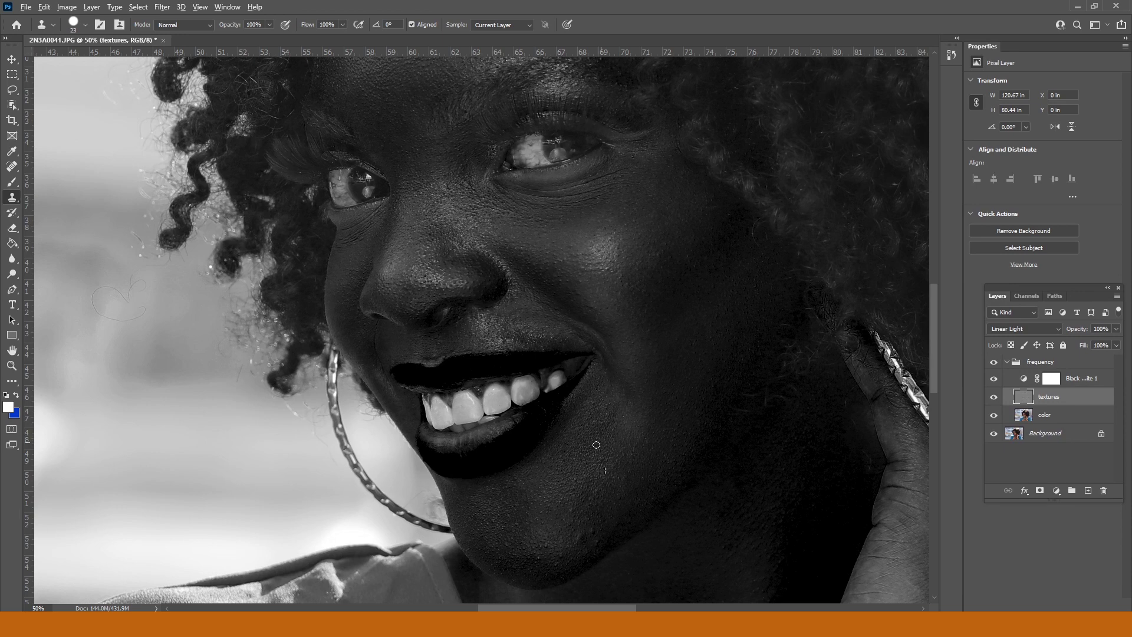
{"action": "mouse_move", "coordinate": [570, 509]}
{"action": "left_mouse_down"}
{"action": "mouse_move", "coordinate": [596, 530]}
{"action": "mouse_move", "coordinate": [587, 537]}
{"action": "mouse_move", "coordinate": [609, 522]}
{"action": "mouse_move", "coordinate": [597, 541]}
{"action": "mouse_move", "coordinate": [610, 520]}
{"action": "left_mouse_up"}
Enlarge the Clone Stamp brush to 36 px and clone clean texture over the bumps on the chin and lower jaw
{"action": "scroll", "coordinate": [608, 497], "scroll_direction": "down", "scroll_amount": 3}
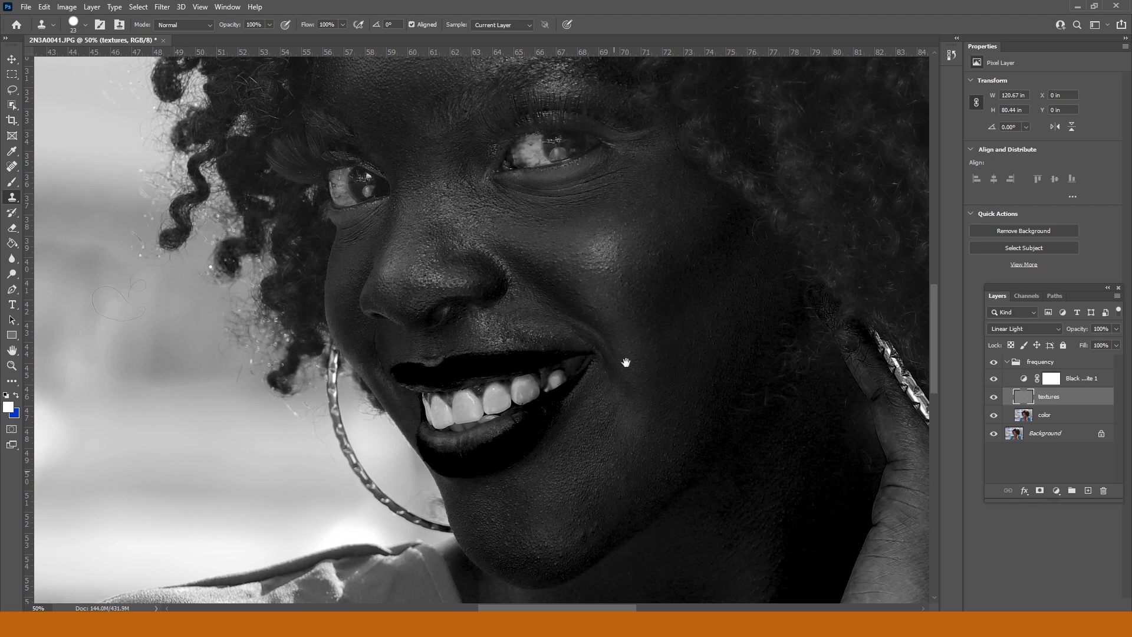
{"action": "right_click", "coordinate": [628, 386]}
{"action": "left_click_drag", "start_coordinate": [698, 413], "coordinate": [702, 413]}
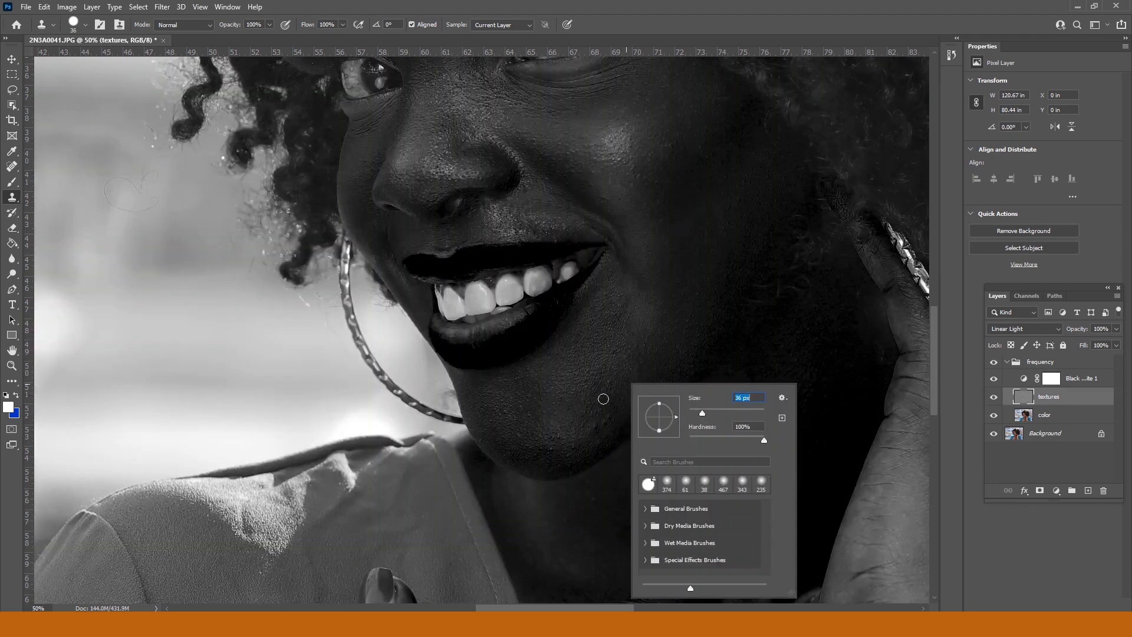
{"action": "key", "text": "Return"}
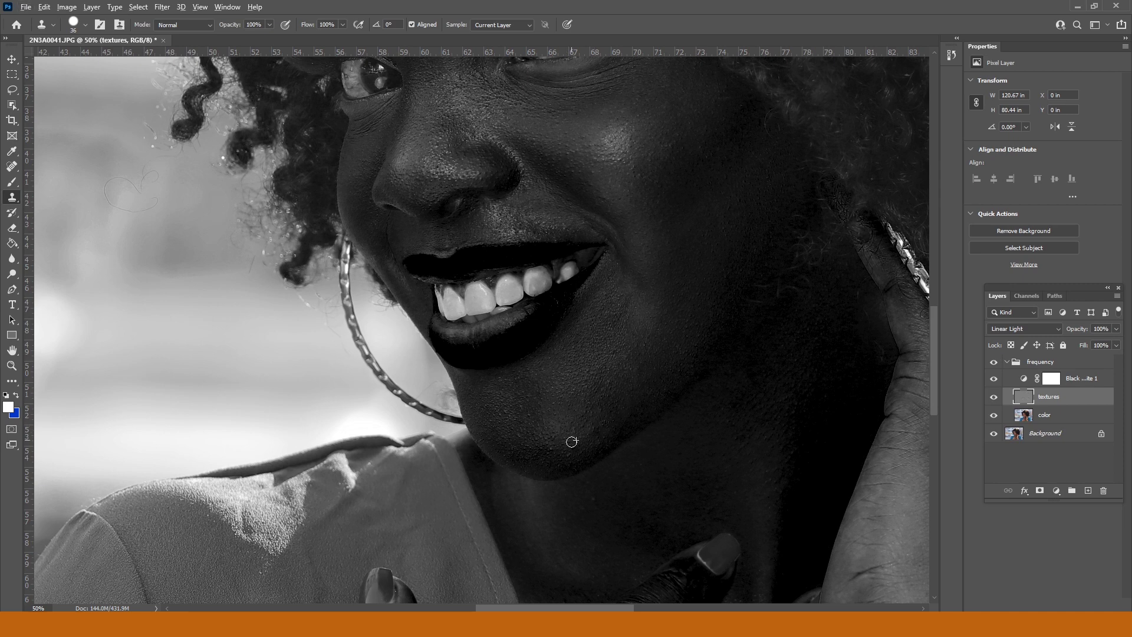
{"action": "left_click_drag", "start_coordinate": [564, 445], "coordinate": [531, 437]}
{"action": "left_click", "coordinate": [634, 536], "text": "alt"}
{"action": "mouse_move", "coordinate": [594, 499]}
{"action": "left_mouse_down"}
{"action": "mouse_move", "coordinate": [583, 454]}
{"action": "mouse_move", "coordinate": [551, 450]}
{"action": "mouse_move", "coordinate": [569, 453]}
{"action": "left_mouse_up"}
Clone clean skin texture over the rough patches on the forehead above the brow, out to the hairline
{"action": "scroll", "coordinate": [657, 247], "scroll_direction": "up", "scroll_amount": 5}
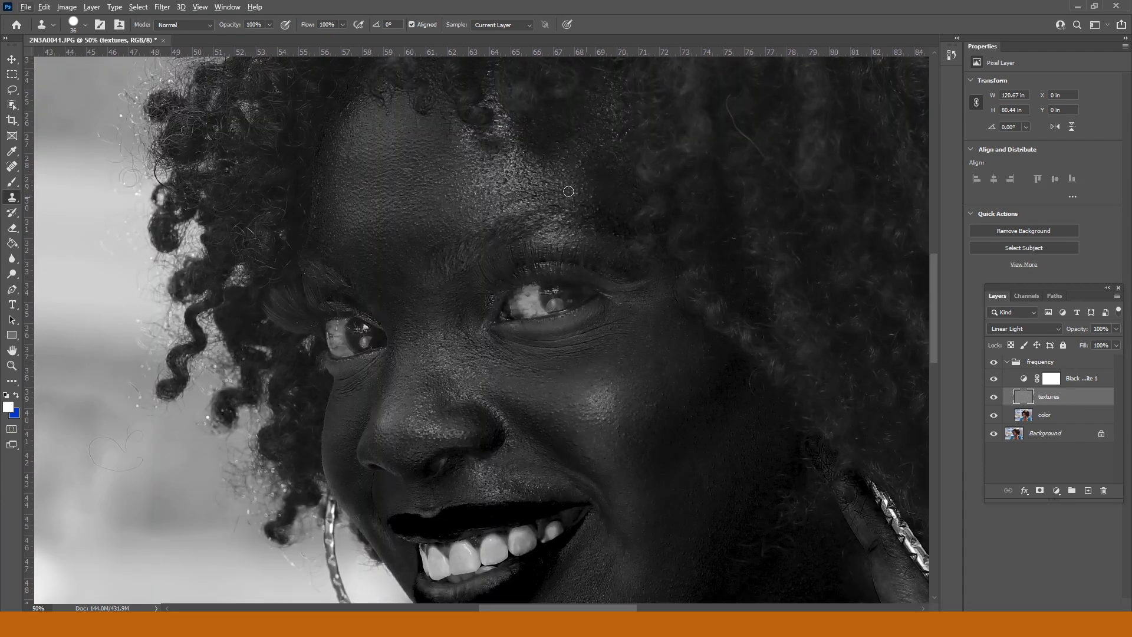
{"action": "left_click_drag", "start_coordinate": [557, 187], "coordinate": [592, 174]}
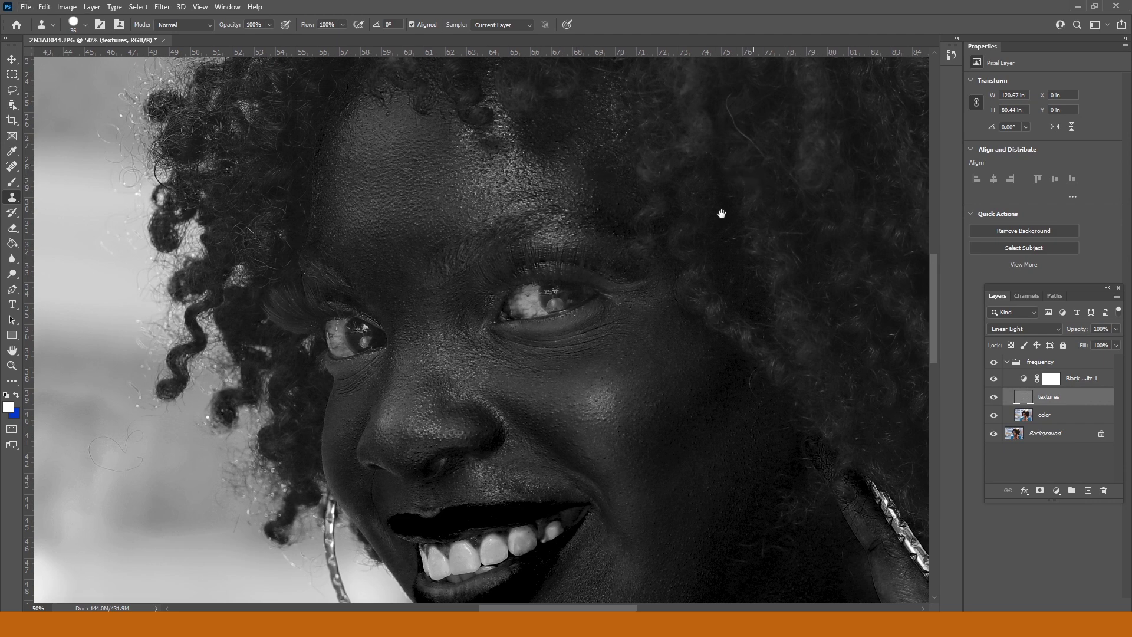
{"action": "left_click_drag", "start_coordinate": [660, 112], "coordinate": [619, 159]}
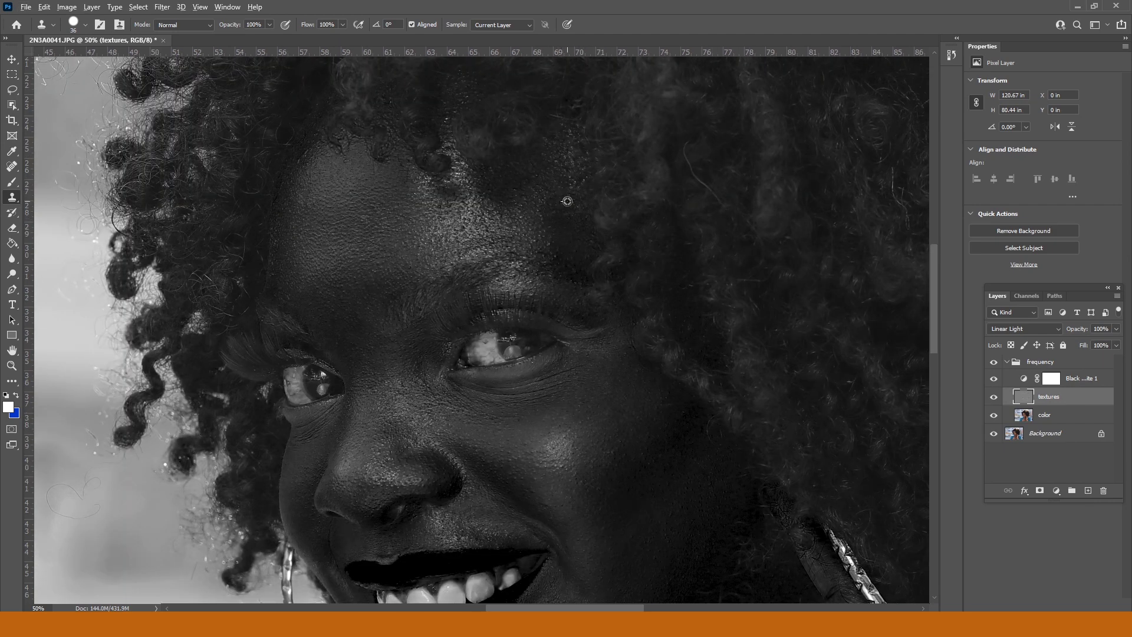
{"action": "left_click", "coordinate": [566, 201], "text": "alt"}
{"action": "left_click_drag", "start_coordinate": [576, 184], "coordinate": [586, 177]}
Clone dark hair texture over the light stray hair crossing the curls beside the forehead
{"action": "left_click_drag", "start_coordinate": [473, 114], "coordinate": [515, 222]}
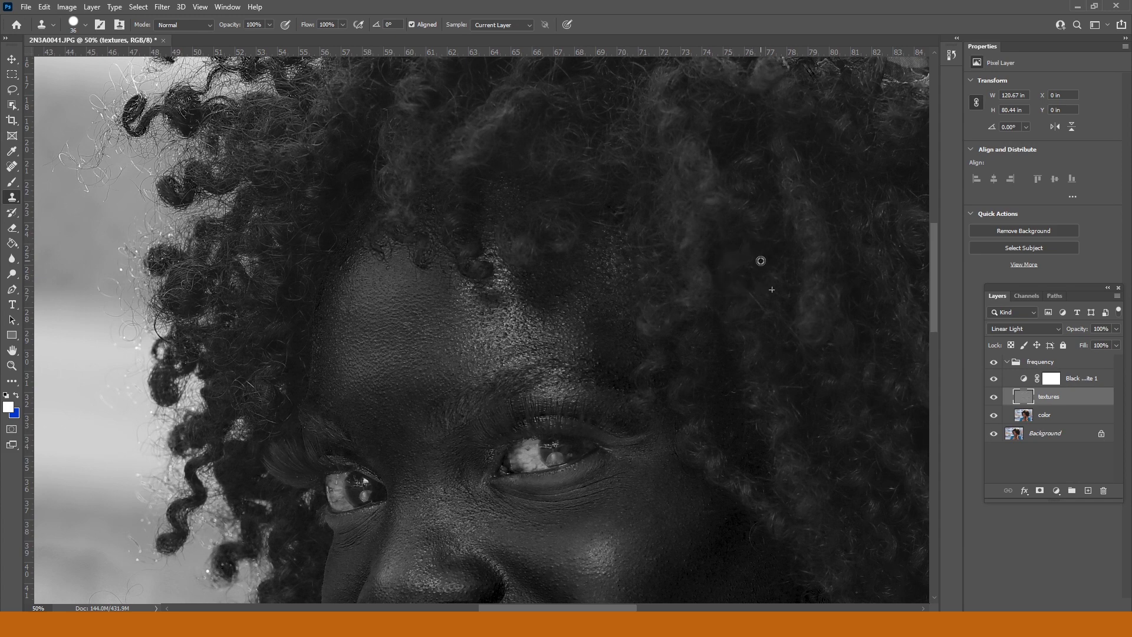
{"action": "left_click", "coordinate": [760, 261], "text": "alt"}
{"action": "mouse_move", "coordinate": [753, 298]}
{"action": "left_mouse_down"}
{"action": "mouse_move", "coordinate": [760, 269]}
{"action": "mouse_move", "coordinate": [778, 320]}
{"action": "left_mouse_up"}
{"action": "left_click", "coordinate": [760, 270], "text": "alt"}
Sample clean skin near the brow and clone over the texture between the eyes at the top of the nose
{"action": "scroll", "coordinate": [412, 371], "scroll_direction": "down", "scroll_amount": 5}
{"action": "scroll", "coordinate": [413, 371], "scroll_direction": "left", "scroll_amount": 1}
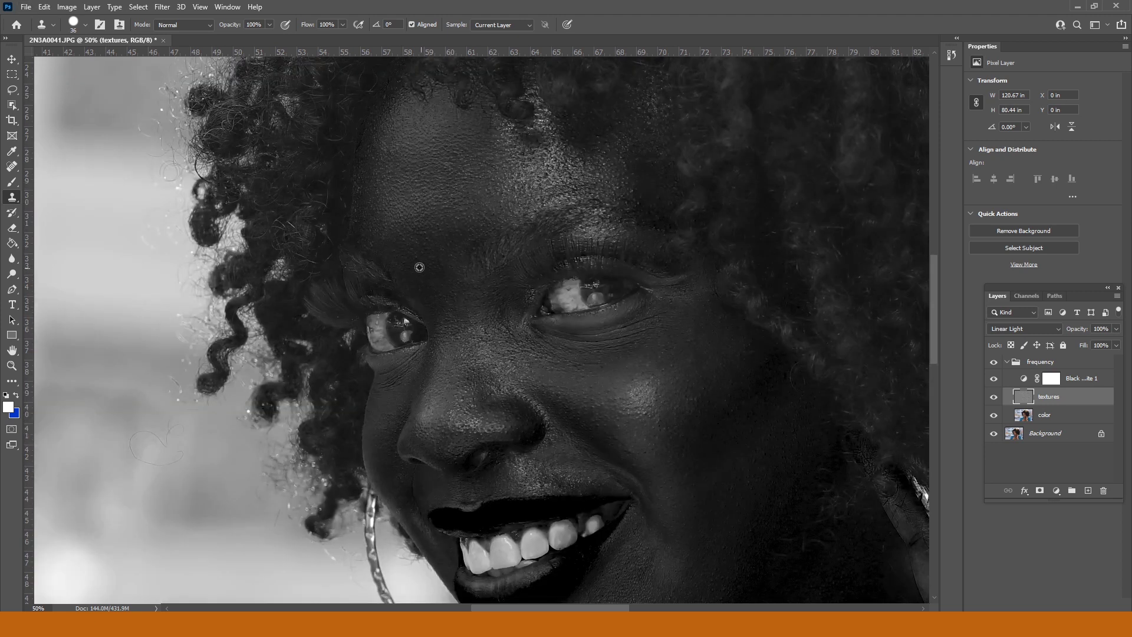
{"action": "left_click", "coordinate": [430, 267], "text": "alt"}
{"action": "left_click", "coordinate": [452, 290]}
{"action": "left_click", "coordinate": [423, 311], "text": "alt"}
Hide the Black & White helper layer and review the retouched face, neck and hands in full color
{"action": "left_click", "coordinate": [995, 378]}
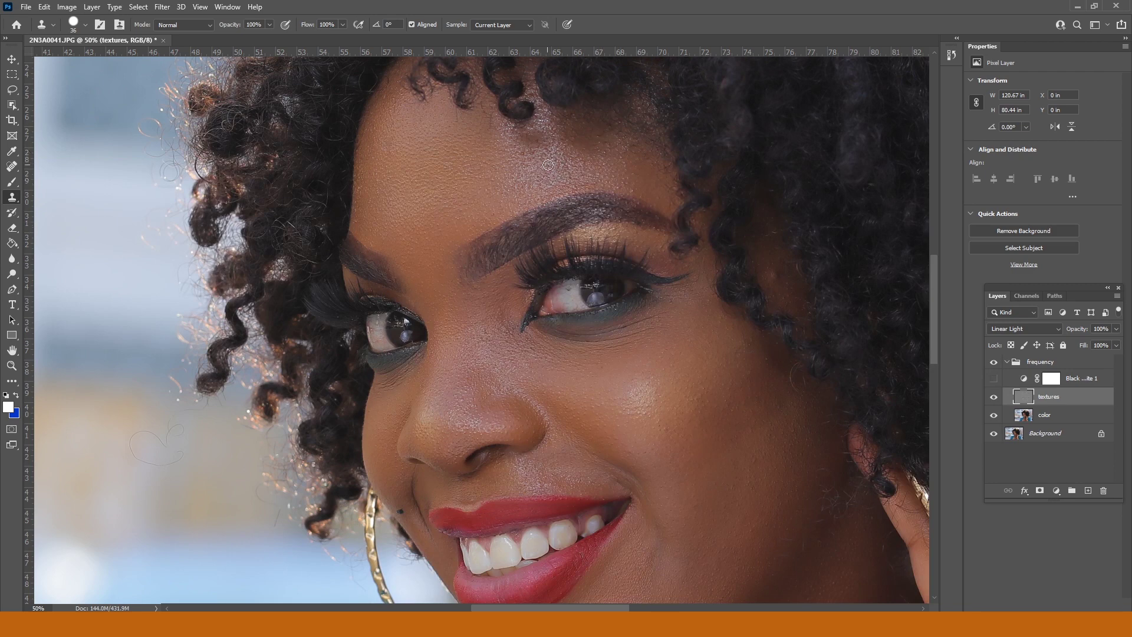
{"action": "mouse_move", "coordinate": [701, 383]}
{"action": "left_mouse_down"}
{"action": "mouse_move", "coordinate": [551, 147]}
{"action": "mouse_move", "coordinate": [551, 157]}
{"action": "left_mouse_up"}
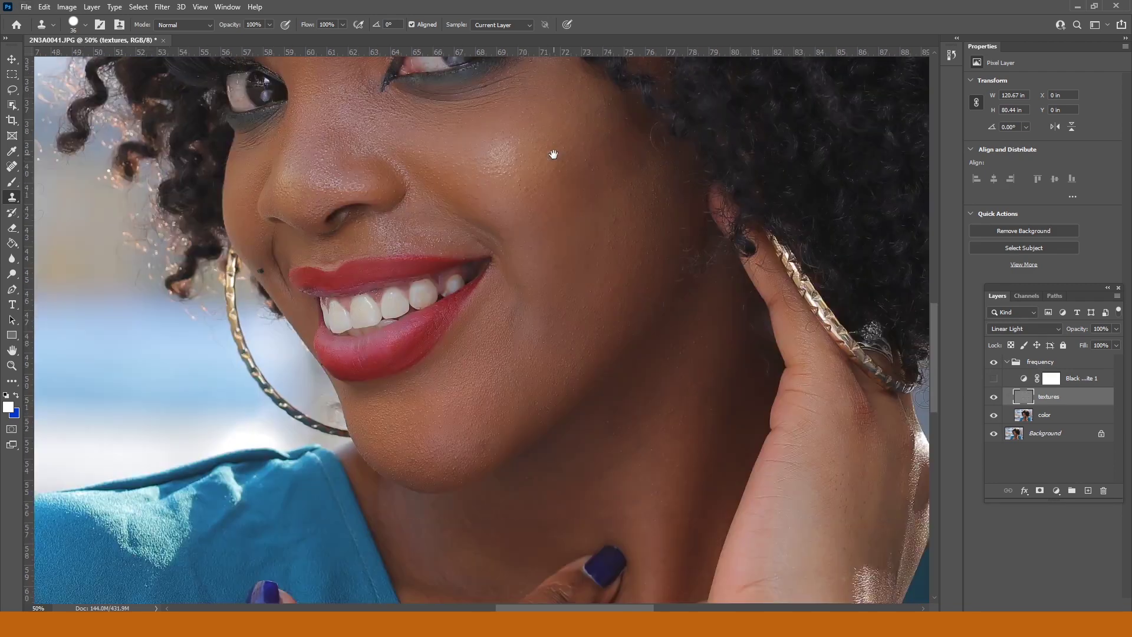
{"action": "mouse_move", "coordinate": [627, 383]}
{"action": "left_mouse_down"}
{"action": "mouse_move", "coordinate": [592, 146]}
{"action": "mouse_move", "coordinate": [689, 321]}
{"action": "left_mouse_up"}
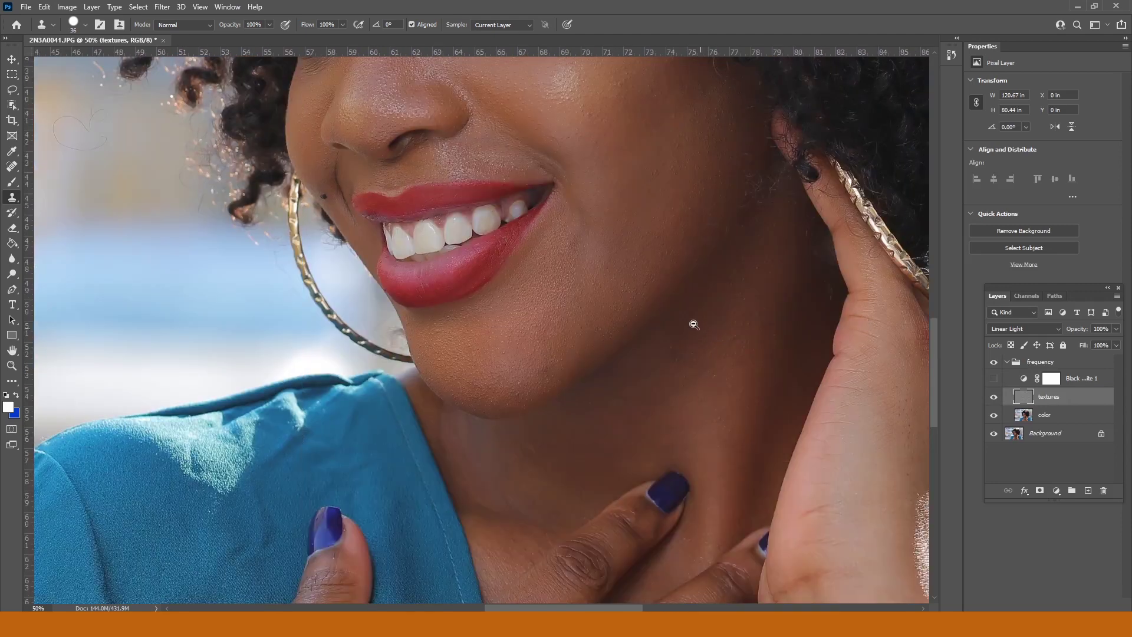
{"action": "left_click", "coordinate": [539, 221], "text": "alt"}
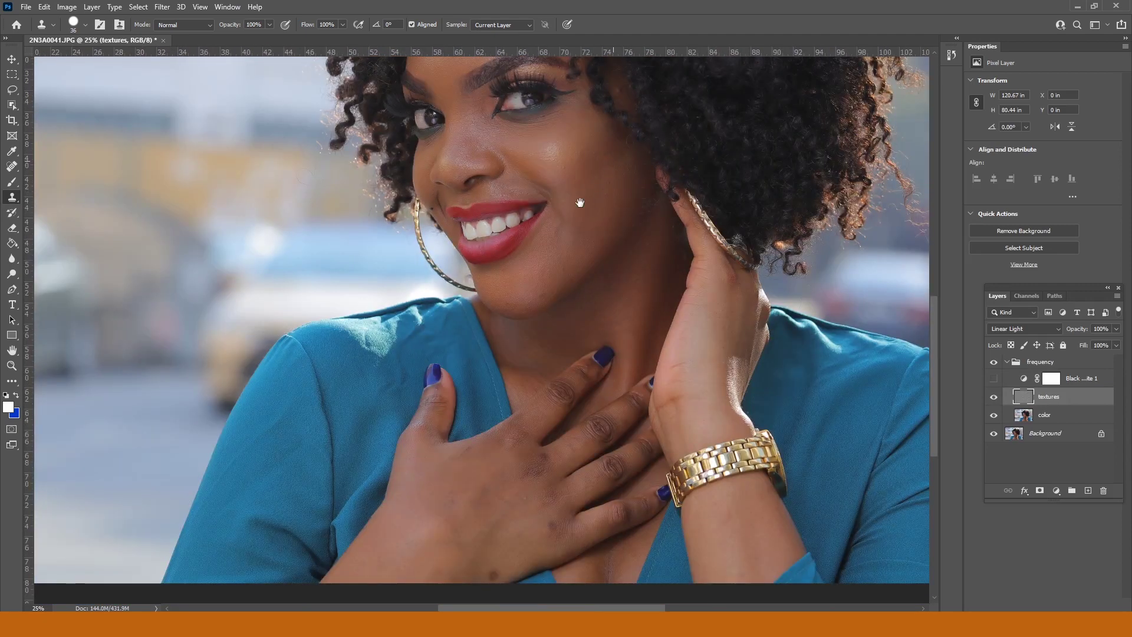
{"action": "left_click", "coordinate": [580, 203], "text": "alt"}
{"action": "left_click_drag", "start_coordinate": [635, 153], "coordinate": [539, 282]}
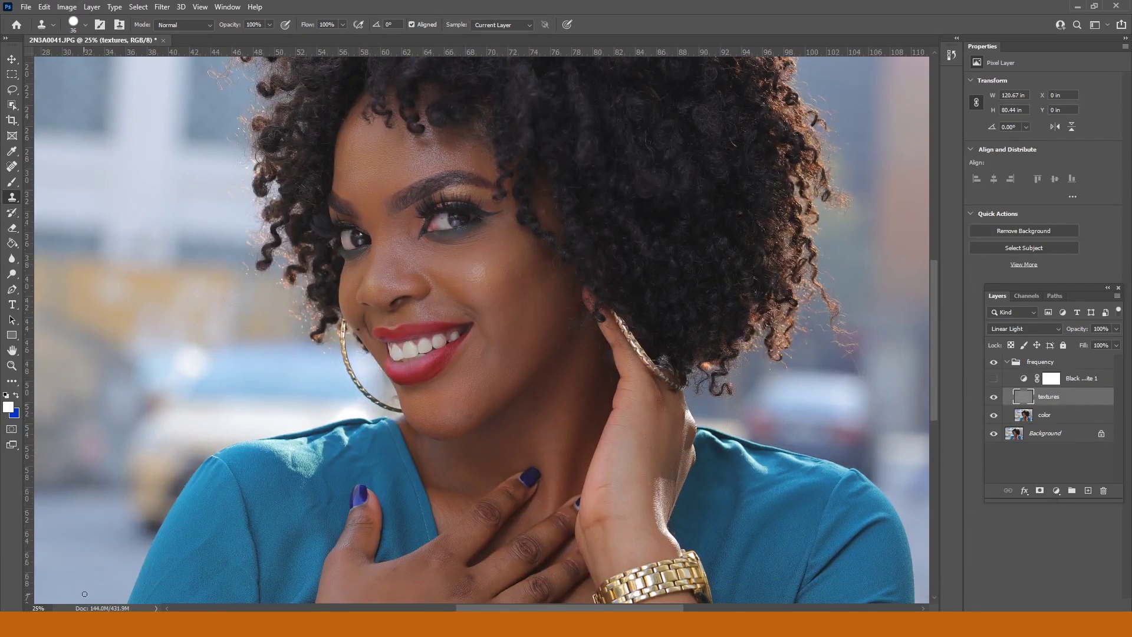
{"action": "key", "text": "super"}
{"action": "key", "text": "super"}
{"action": "left_click", "coordinate": [12, 365]}
{"action": "left_click", "coordinate": [573, 271]}
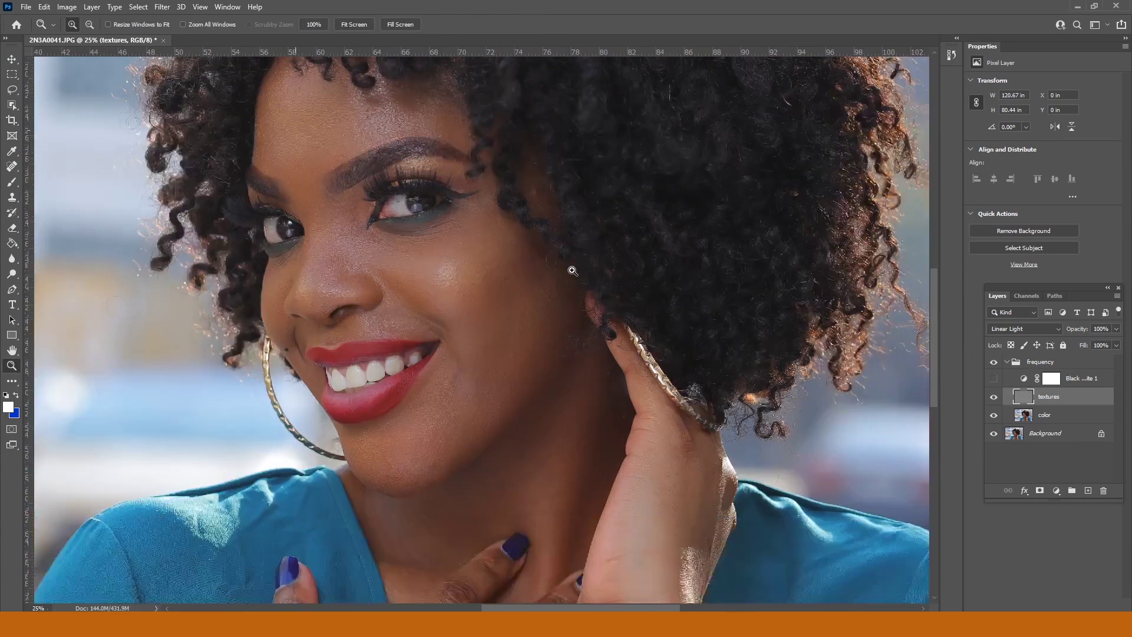
{"action": "left_click_drag", "start_coordinate": [517, 278], "coordinate": [564, 353]}
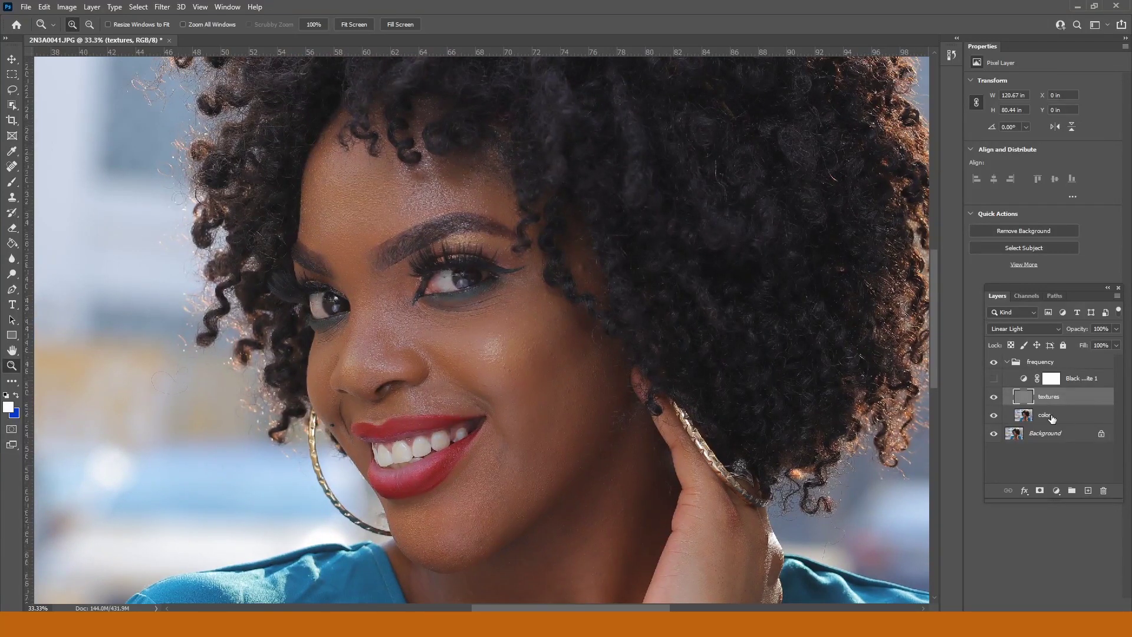
Target the color layer and outline the cheek beneath the eye with the Lasso tool
{"action": "left_click", "coordinate": [1052, 417]}
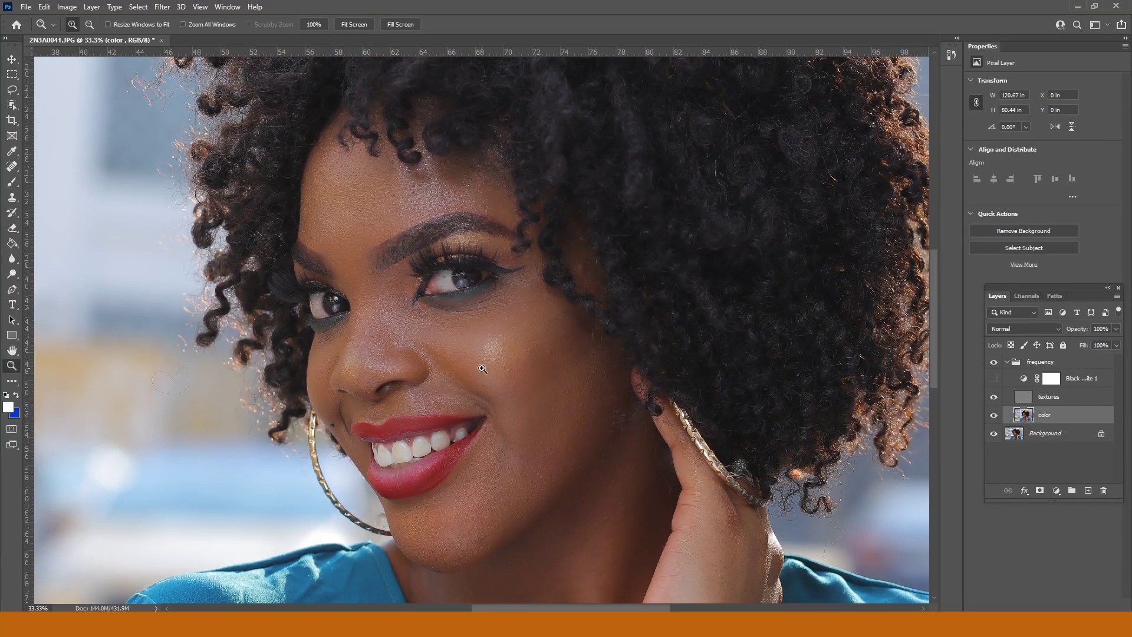
{"action": "left_click", "coordinate": [366, 175]}
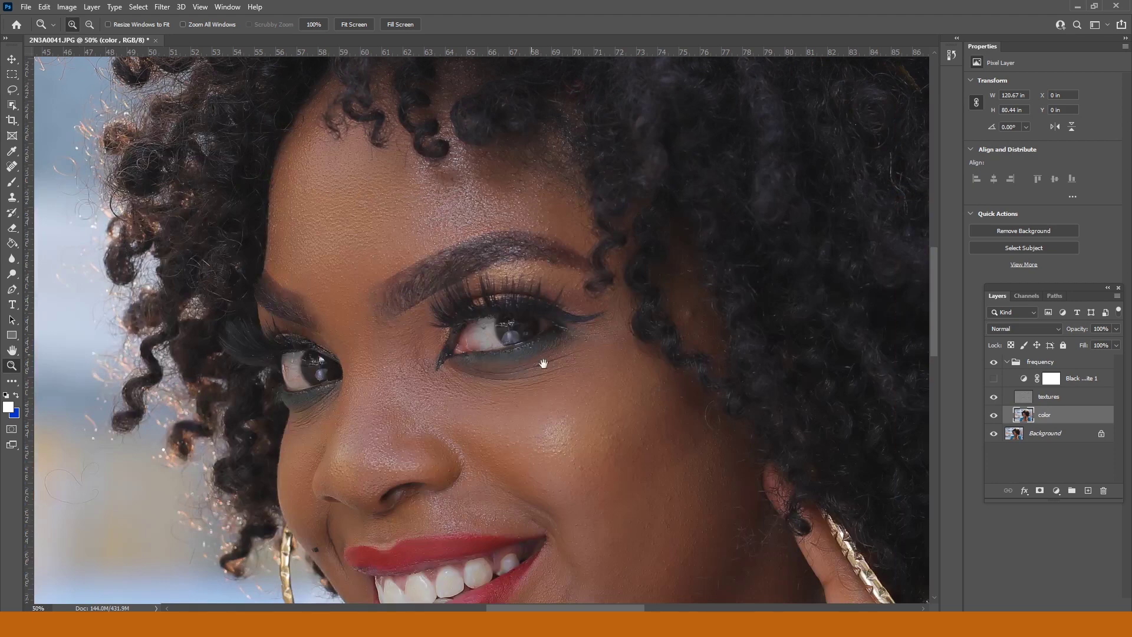
{"action": "left_click_drag", "start_coordinate": [593, 372], "coordinate": [537, 330]}
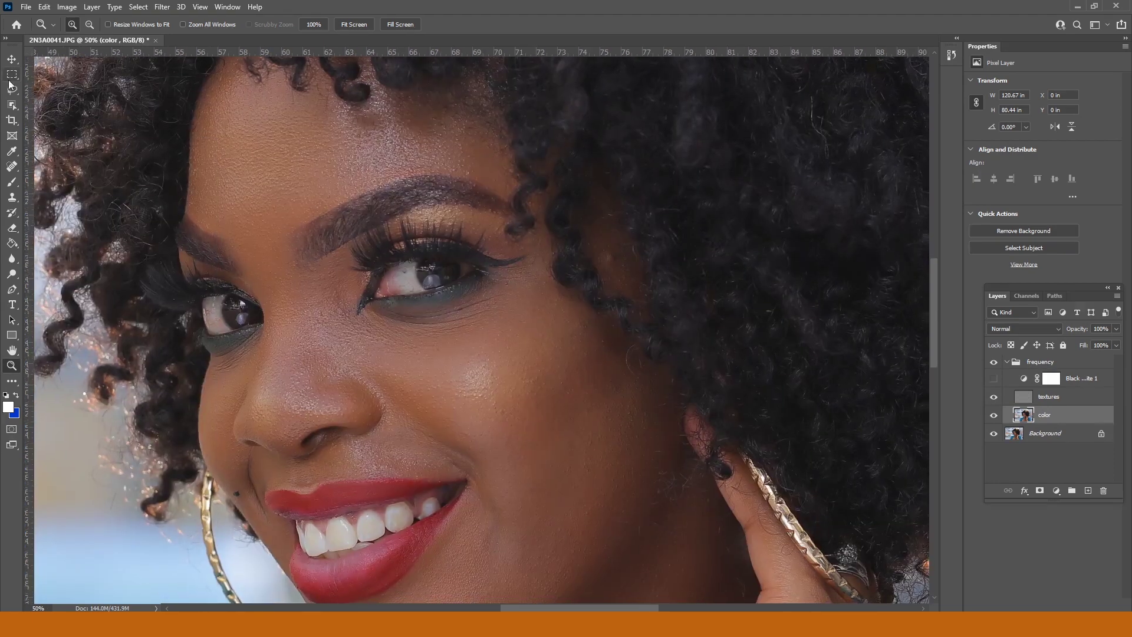
{"action": "left_click", "coordinate": [12, 89]}
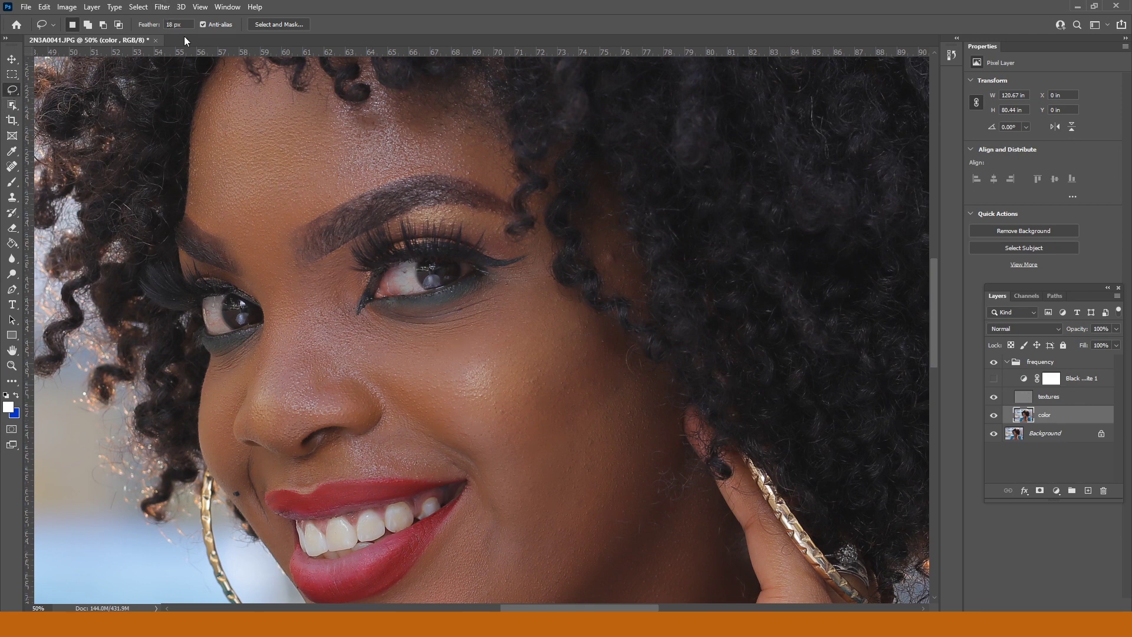
{"action": "mouse_move", "coordinate": [371, 322]}
{"action": "left_mouse_down"}
{"action": "mouse_move", "coordinate": [444, 329]}
{"action": "mouse_move", "coordinate": [533, 292]}
{"action": "mouse_move", "coordinate": [587, 311]}
{"action": "left_mouse_up"}
{"action": "left_click_drag", "start_coordinate": [623, 358], "coordinate": [625, 432]}
{"action": "left_click_drag", "start_coordinate": [366, 338], "coordinate": [368, 335]}
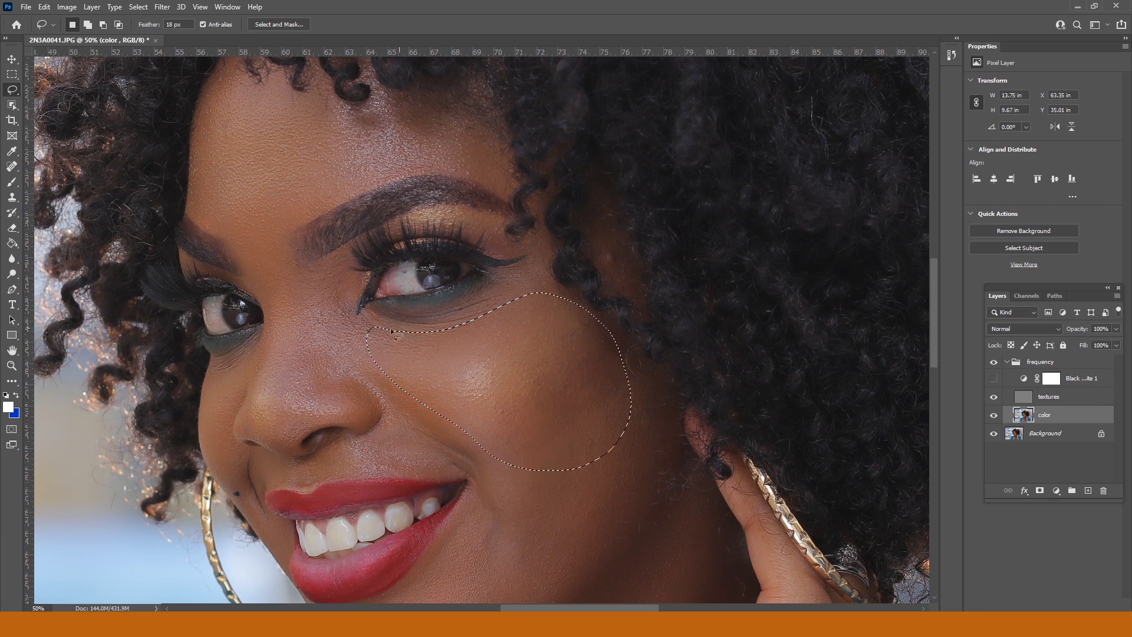
Smooth the selected cheek on the color layer with a Gaussian Blur and clear the selection
{"action": "left_click", "coordinate": [162, 7]}
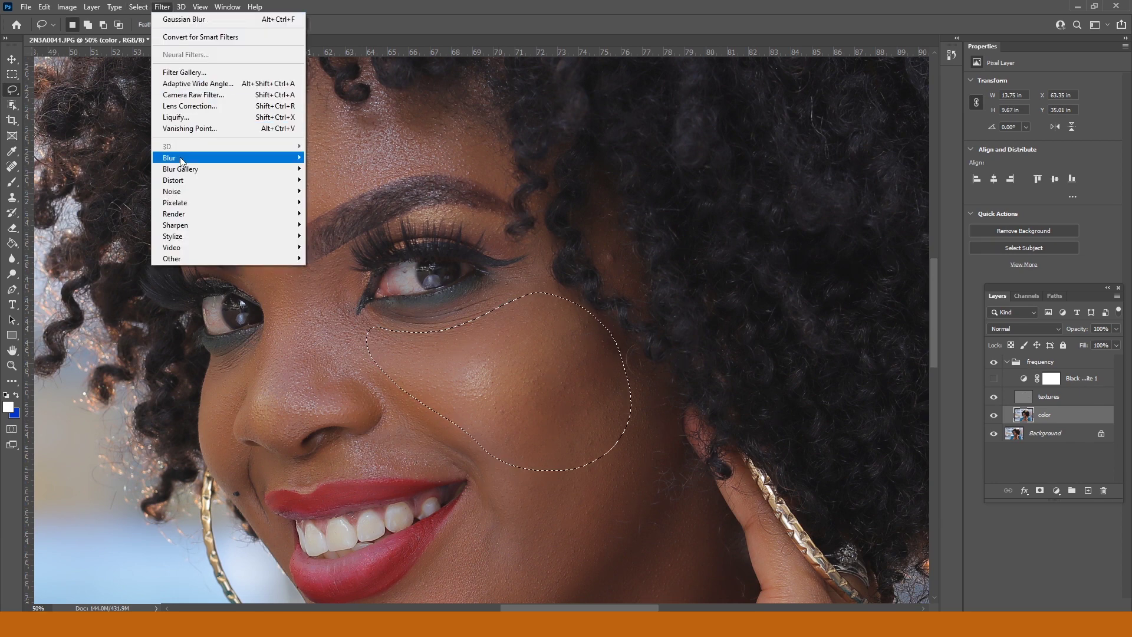
{"action": "mouse_move", "coordinate": [190, 160]}
{"action": "left_click", "coordinate": [337, 202]}
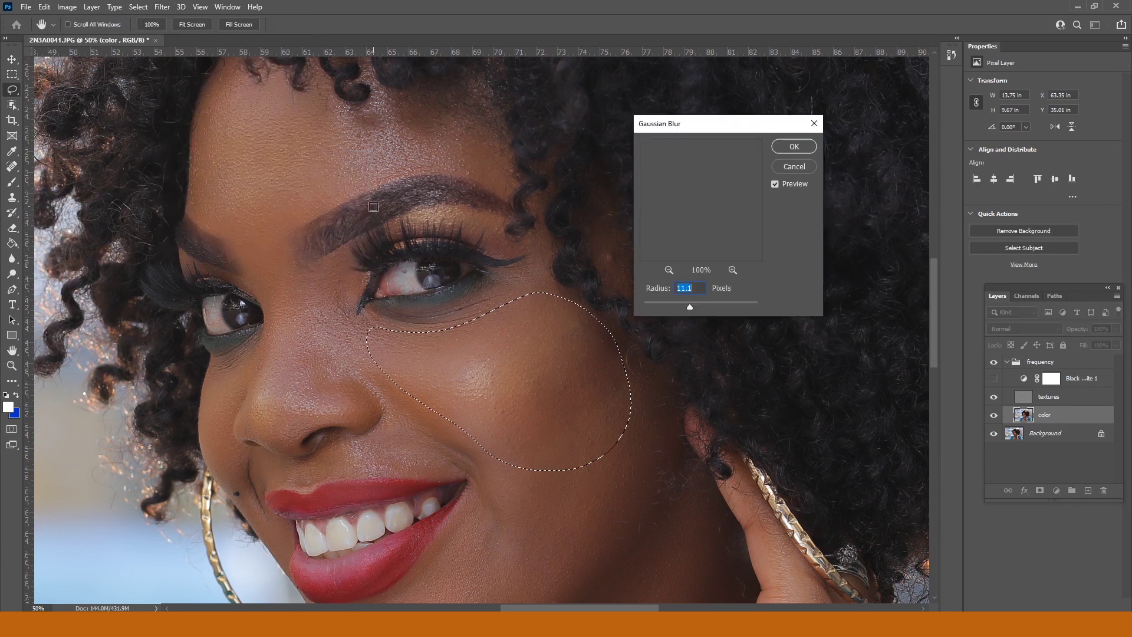
{"action": "left_click_drag", "start_coordinate": [688, 308], "coordinate": [606, 304]}
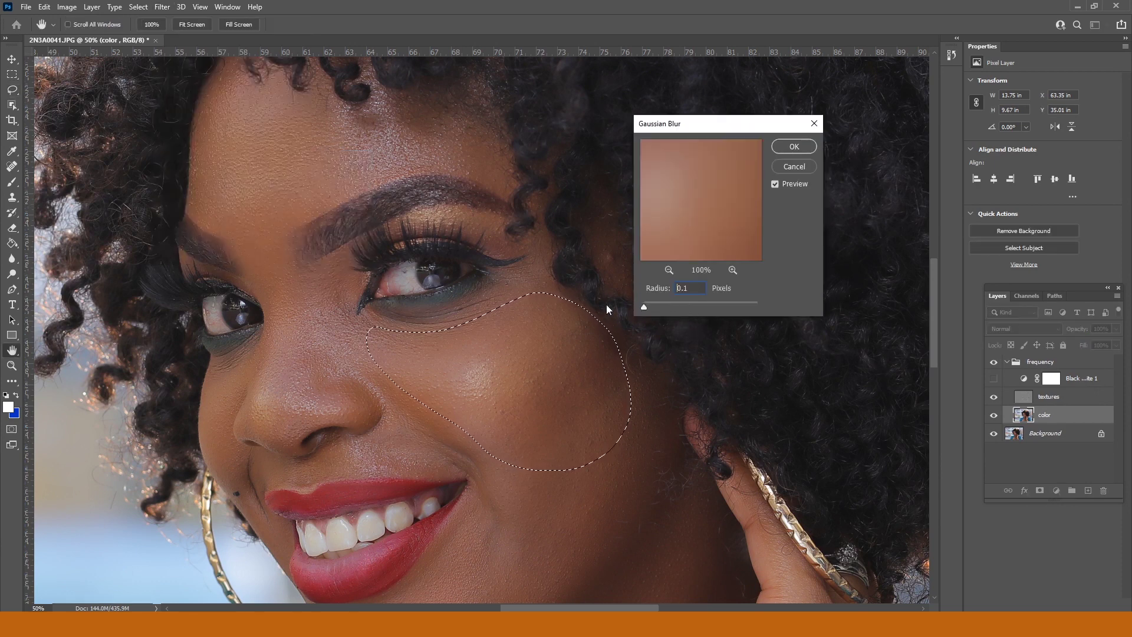
{"action": "left_click", "coordinate": [660, 304]}
{"action": "left_click_drag", "start_coordinate": [660, 304], "coordinate": [692, 305]}
{"action": "left_click_drag", "start_coordinate": [694, 306], "coordinate": [681, 306]}
{"action": "left_click", "coordinate": [689, 304]}
{"action": "left_click", "coordinate": [689, 304]}
{"action": "left_click_drag", "start_coordinate": [689, 304], "coordinate": [693, 303]}
{"action": "left_click", "coordinate": [792, 147]}
{"action": "key", "text": "ctrl+d"}
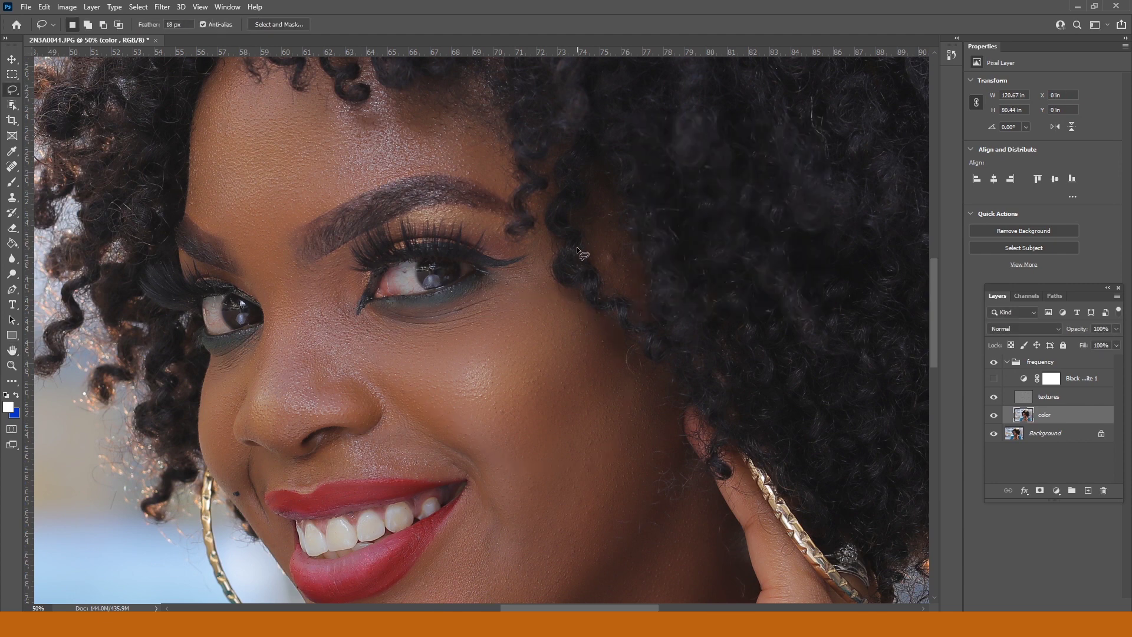
Lasso the outer cheek down to the jaw, then the chin below the lips on the color layer, releasing each selection
{"action": "scroll", "coordinate": [602, 217], "scroll_direction": "down", "scroll_amount": 3}
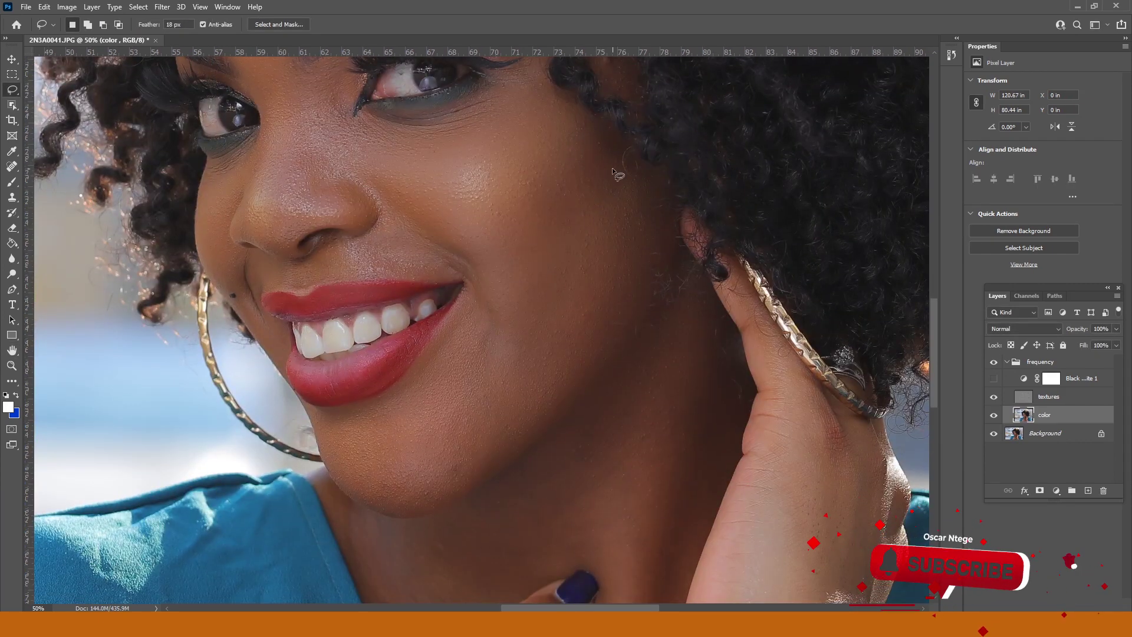
{"action": "mouse_move", "coordinate": [613, 169]}
{"action": "left_mouse_down"}
{"action": "mouse_move", "coordinate": [574, 210]}
{"action": "mouse_move", "coordinate": [551, 319]}
{"action": "mouse_move", "coordinate": [506, 382]}
{"action": "mouse_move", "coordinate": [489, 436]}
{"action": "mouse_move", "coordinate": [552, 412]}
{"action": "mouse_move", "coordinate": [629, 334]}
{"action": "mouse_move", "coordinate": [668, 268]}
{"action": "mouse_move", "coordinate": [654, 193]}
{"action": "mouse_move", "coordinate": [632, 177]}
{"action": "left_mouse_up"}
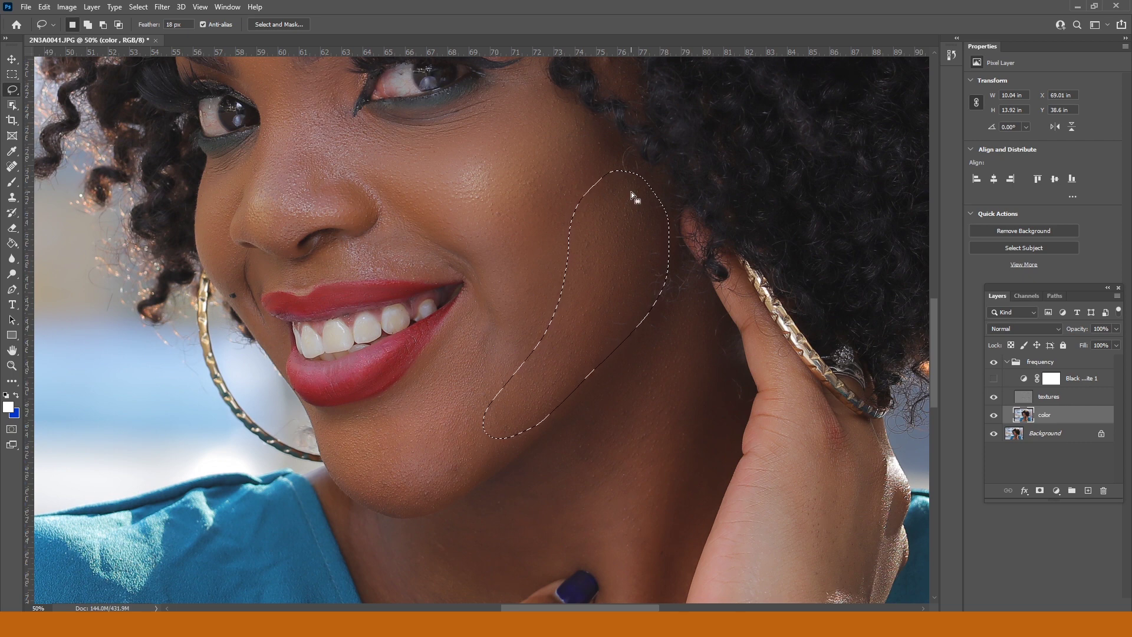
{"action": "key", "text": "ctrl+d"}
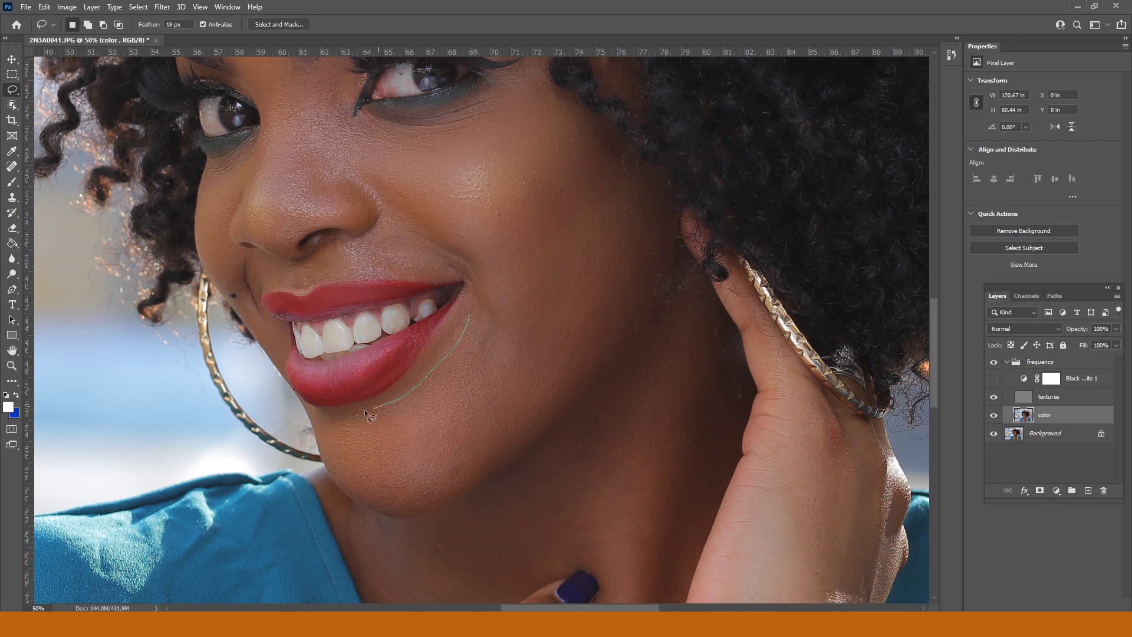
{"action": "left_click_drag", "start_coordinate": [477, 469], "coordinate": [507, 336]}
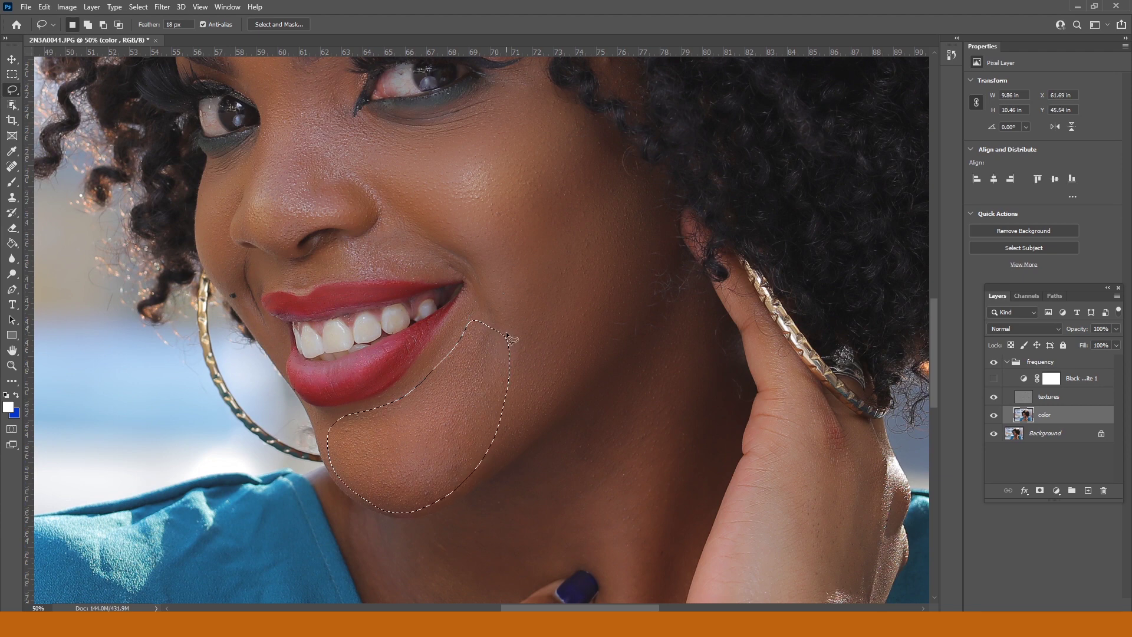
{"action": "key", "text": "ctrl+d"}
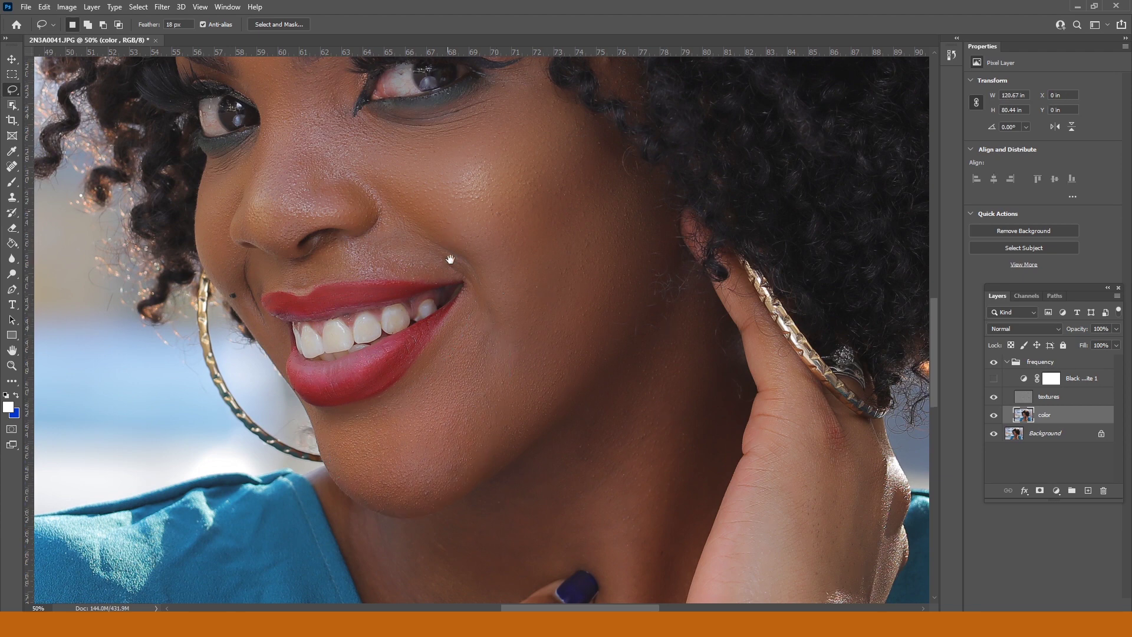
Outline the forehead above the eyebrows on the color layer with the Lasso tool
{"action": "left_click_drag", "start_coordinate": [451, 259], "coordinate": [463, 354]}
{"action": "left_click_drag", "start_coordinate": [351, 199], "coordinate": [349, 289]}
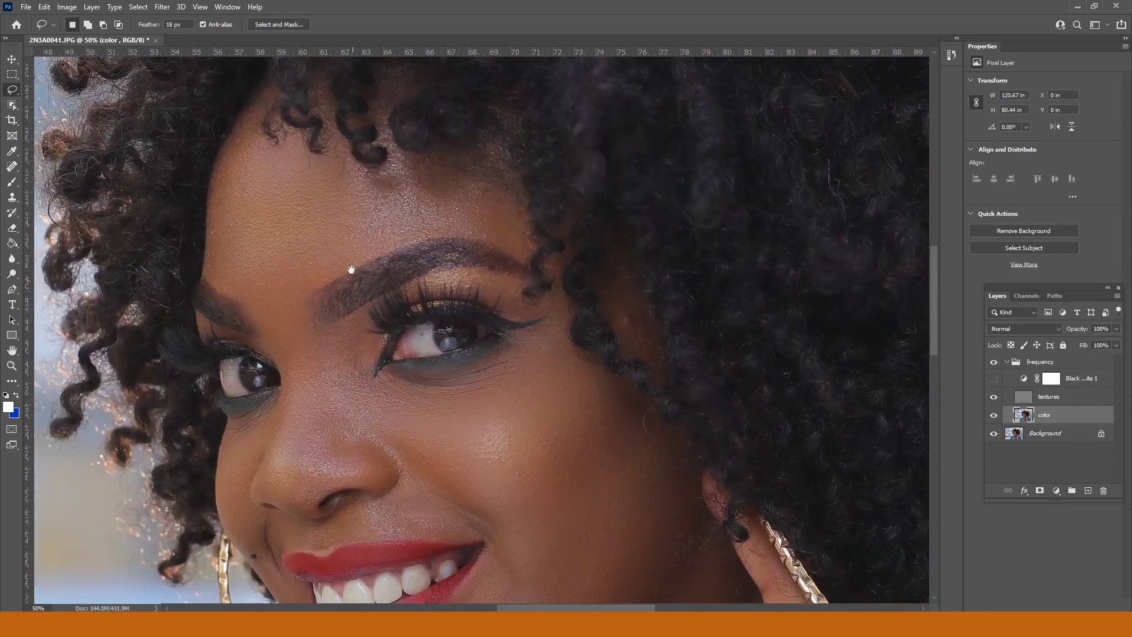
{"action": "mouse_move", "coordinate": [254, 101]}
{"action": "left_mouse_down"}
{"action": "mouse_move", "coordinate": [215, 183]}
{"action": "mouse_move", "coordinate": [210, 241]}
{"action": "left_mouse_up"}
{"action": "left_click_drag", "start_coordinate": [242, 294], "coordinate": [313, 270]}
{"action": "left_click_drag", "start_coordinate": [257, 152], "coordinate": [254, 101]}
Smooth the selected forehead on the color layer with a Gaussian Blur and clear the selection
{"action": "left_click", "coordinate": [162, 7]}
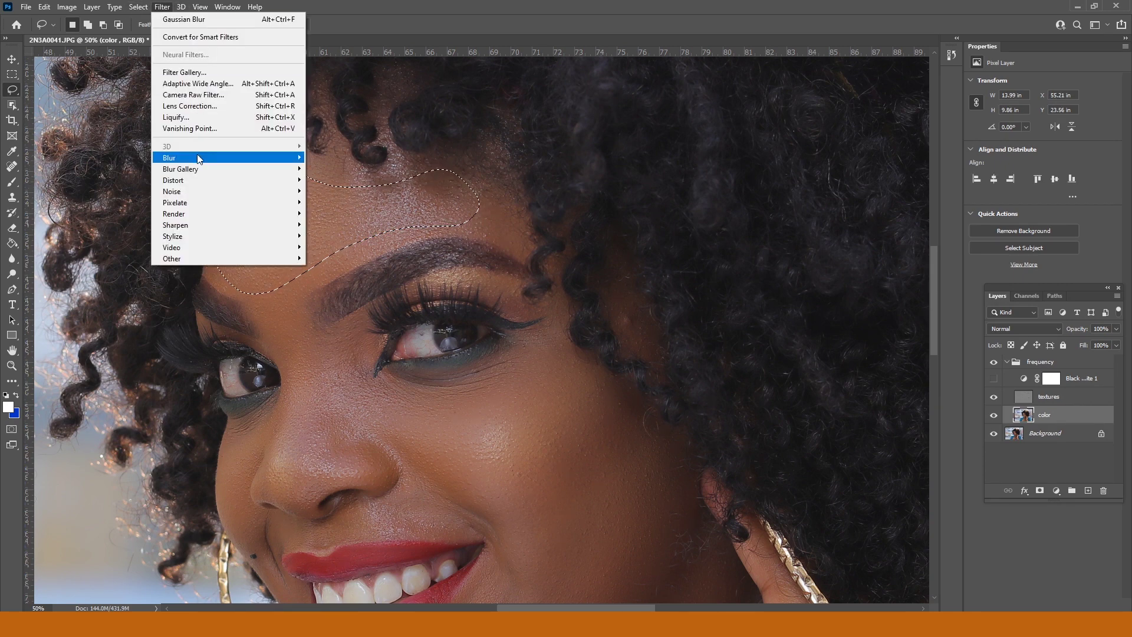
{"action": "mouse_move", "coordinate": [171, 157]}
{"action": "left_click", "coordinate": [329, 204]}
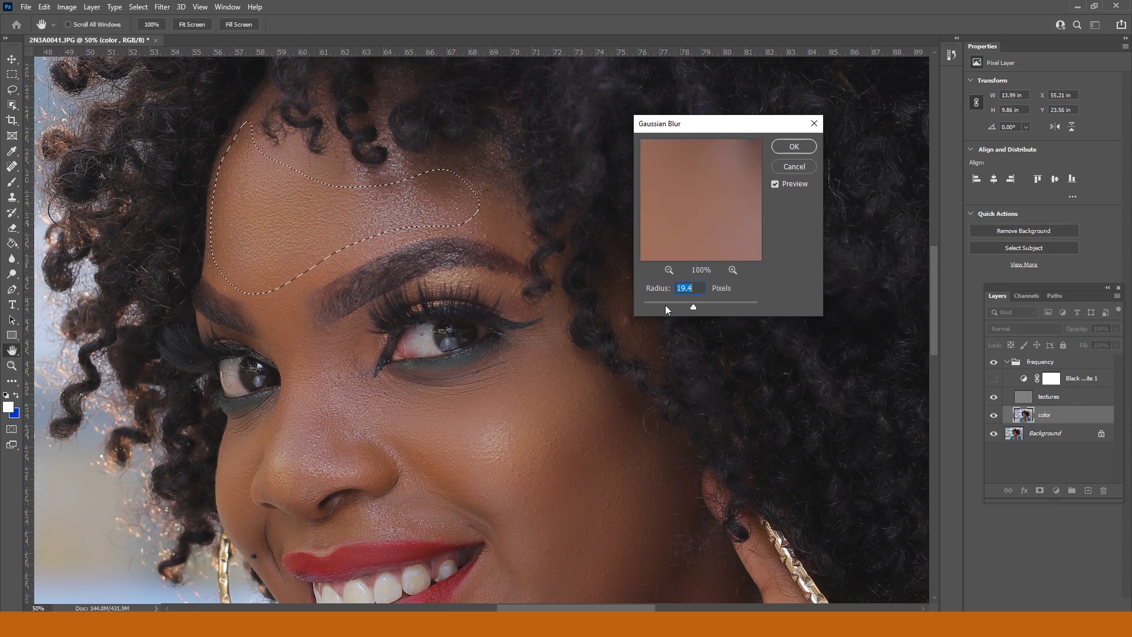
{"action": "left_click_drag", "start_coordinate": [686, 303], "coordinate": [693, 305]}
{"action": "key", "text": "Return"}
{"action": "key", "text": "l"}
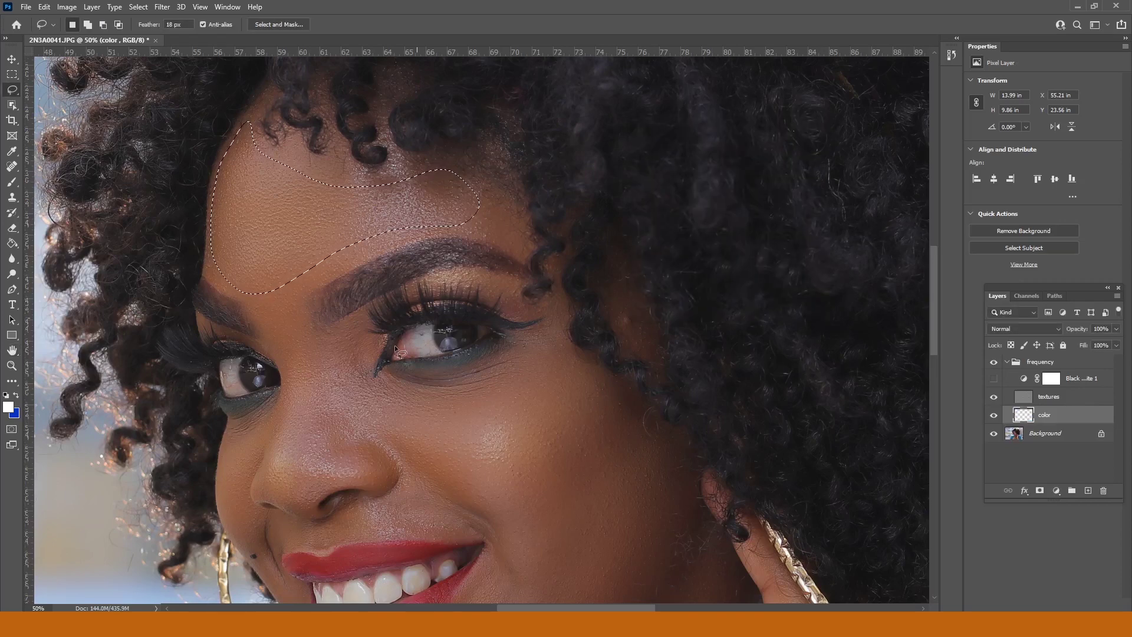
{"action": "key", "text": "ctrl+d"}
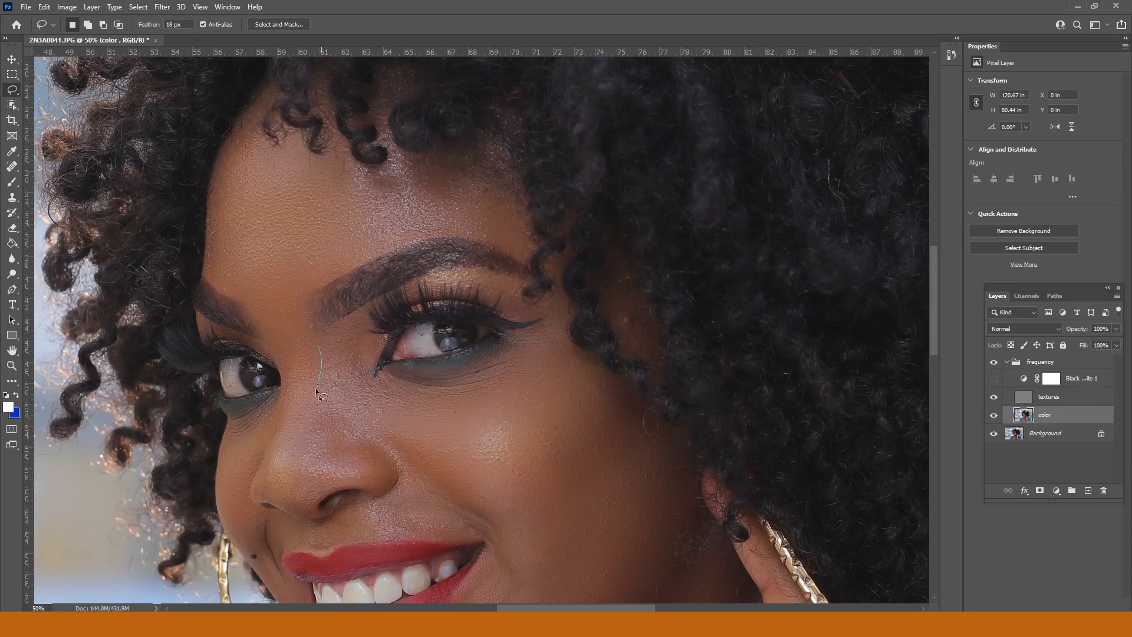
Lasso the side of the nose bridge beside the inner eye corner, dismiss the Discover window and release the selection
{"action": "left_click_drag", "start_coordinate": [347, 355], "coordinate": [331, 329]}
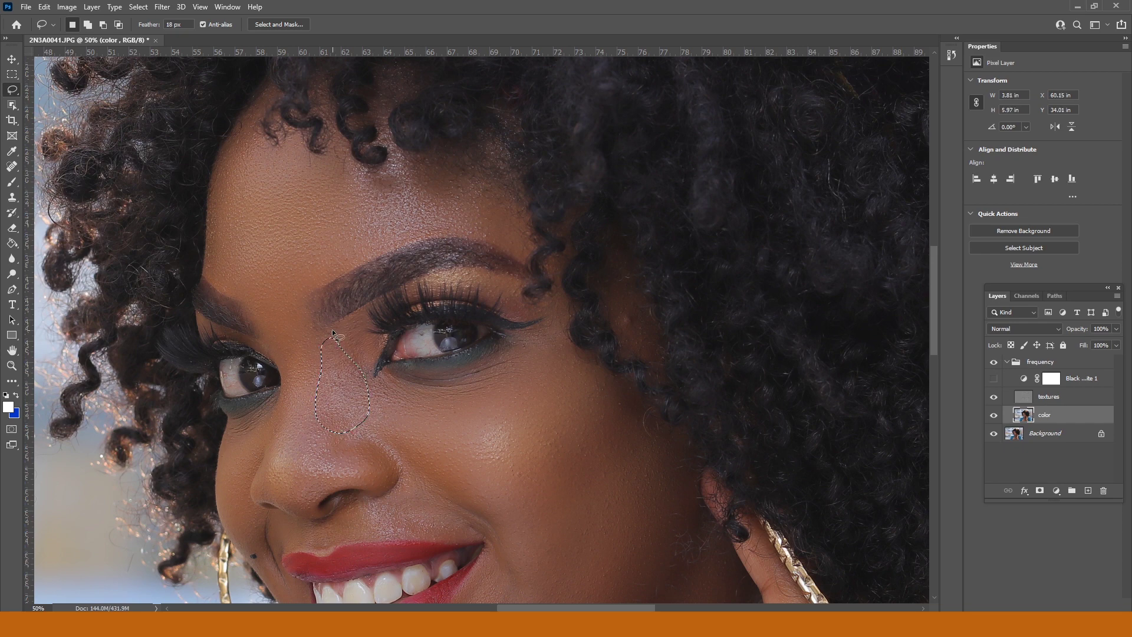
{"action": "key", "text": "ctrl+f"}
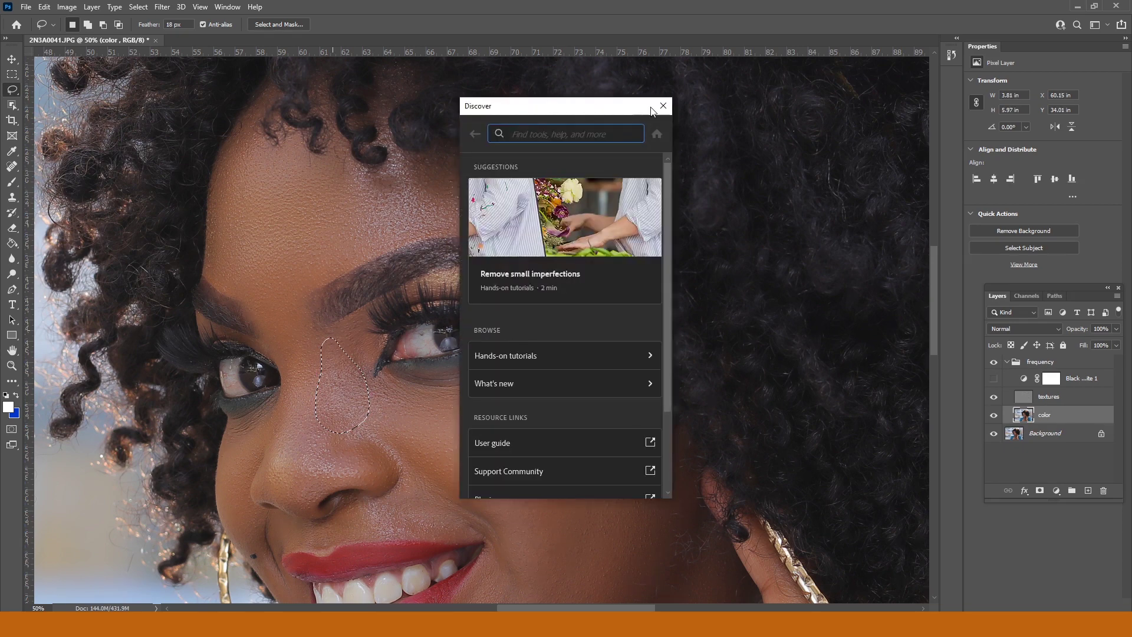
{"action": "left_click", "coordinate": [662, 106]}
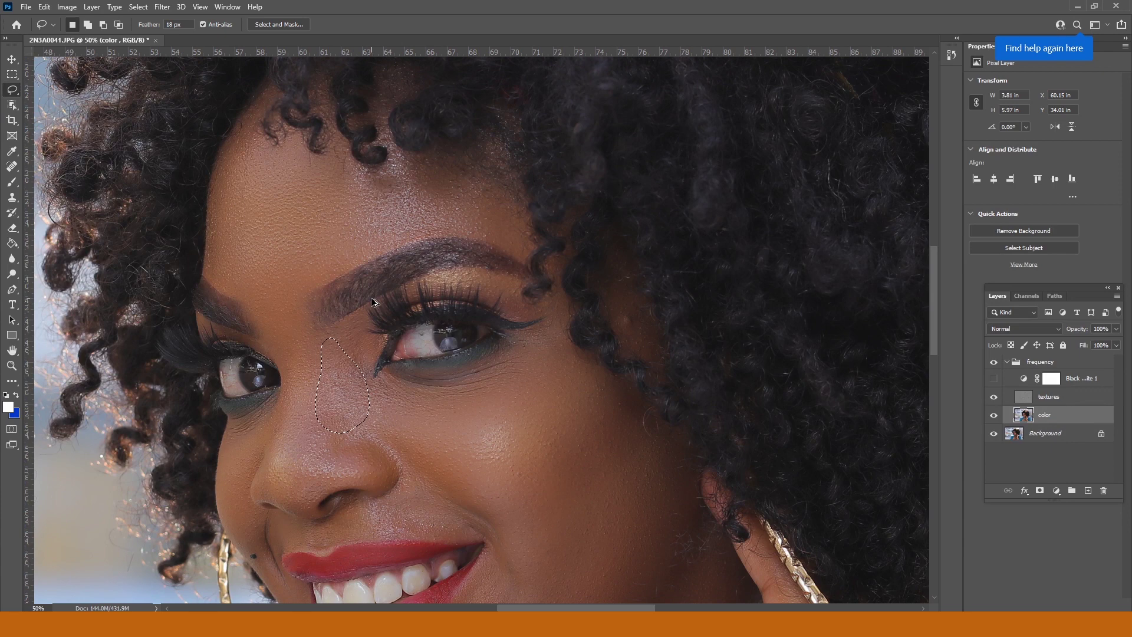
{"action": "key", "text": "ctrl+d"}
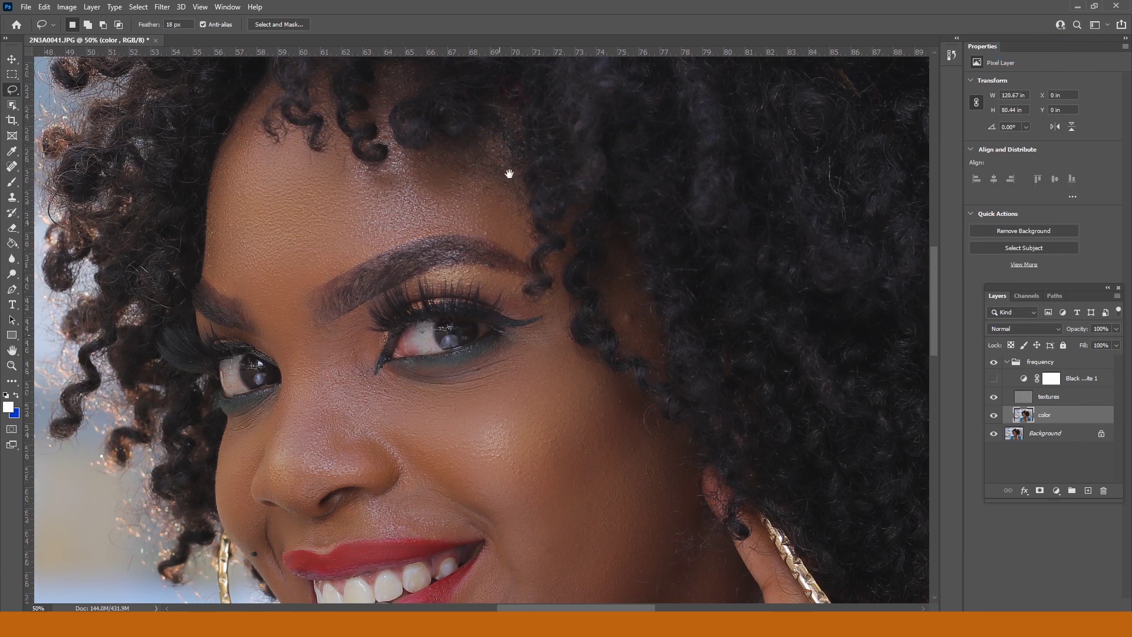
Lasso the skin between the nostril, smile line and upper lip on the color layer, then release the selection
{"action": "scroll", "coordinate": [516, 177], "scroll_direction": "down", "scroll_amount": 5}
{"action": "left_click_drag", "start_coordinate": [516, 176], "coordinate": [494, 175]}
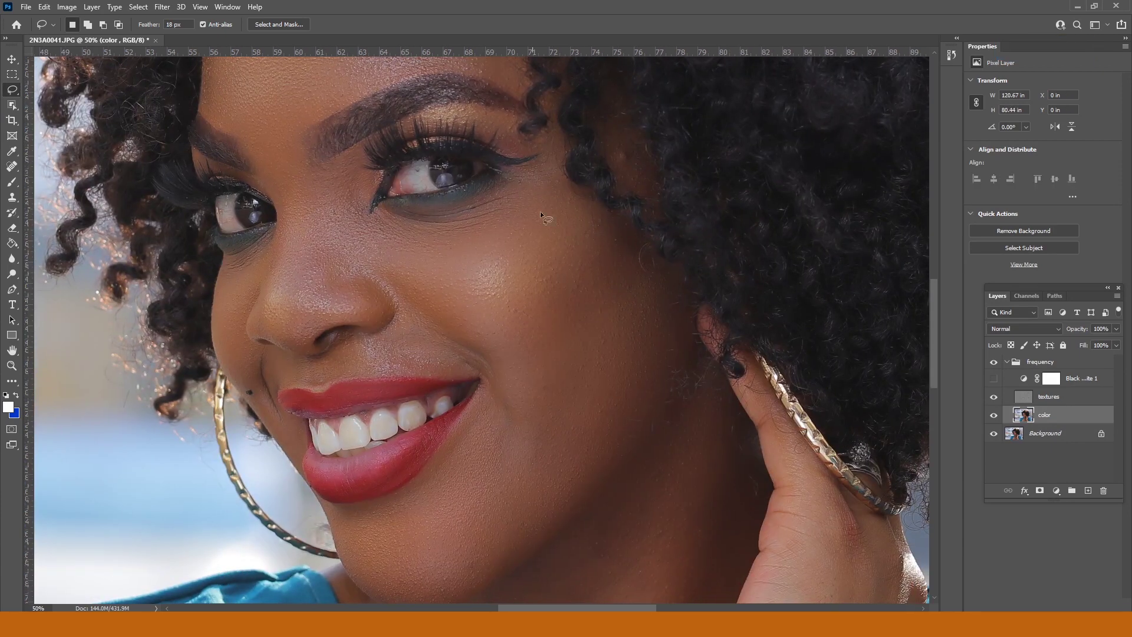
{"action": "mouse_move", "coordinate": [614, 364]}
{"action": "left_mouse_down"}
{"action": "mouse_move", "coordinate": [624, 194]}
{"action": "mouse_move", "coordinate": [655, 340]}
{"action": "left_mouse_up"}
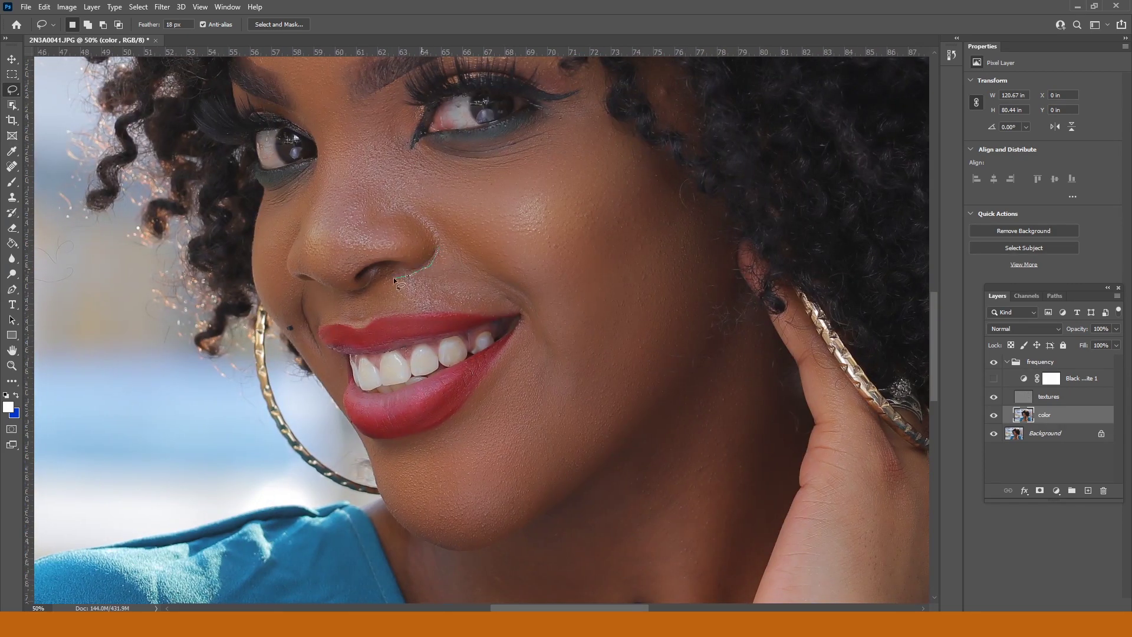
{"action": "mouse_move", "coordinate": [405, 301]}
{"action": "left_mouse_down"}
{"action": "mouse_move", "coordinate": [495, 310]}
{"action": "mouse_move", "coordinate": [454, 248]}
{"action": "left_mouse_up"}
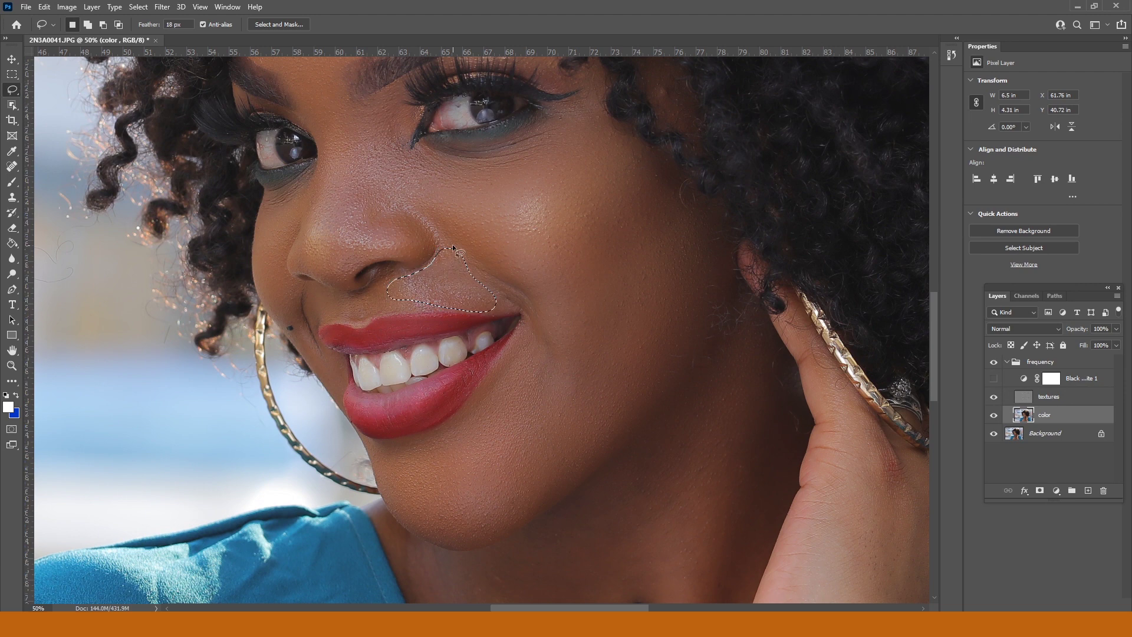
{"action": "key", "text": "ctrl+d"}
Lasso the neck from below the ear to the fingertips, smooth it with a Gaussian Blur and clear the selection
{"action": "left_click_drag", "start_coordinate": [690, 366], "coordinate": [619, 227]}
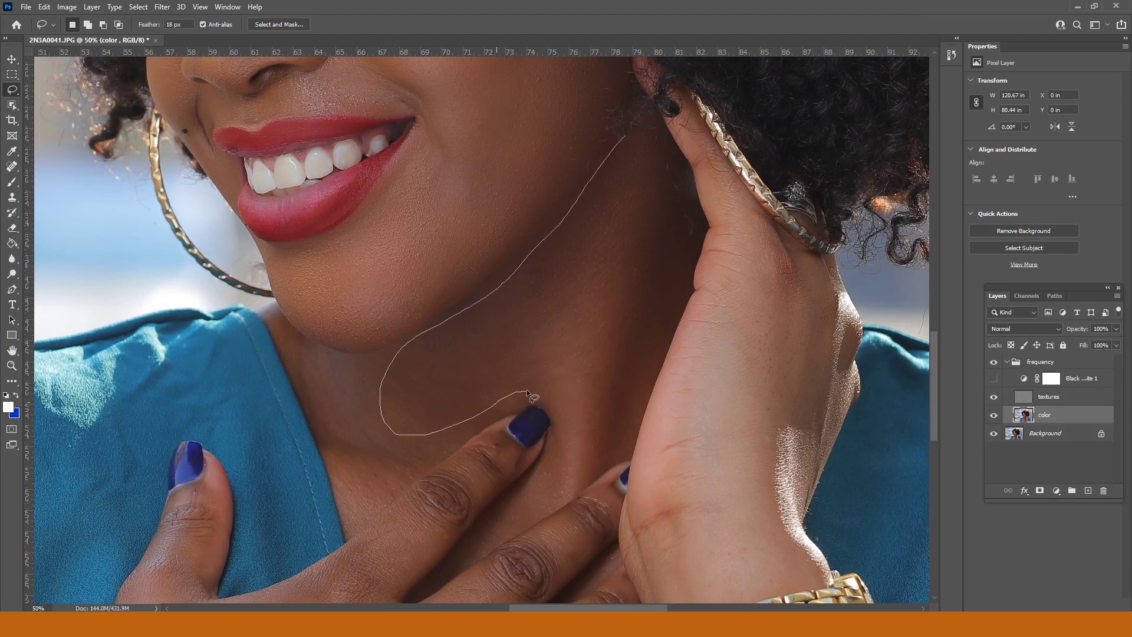
{"action": "mouse_move", "coordinate": [654, 340]}
{"action": "left_mouse_down"}
{"action": "mouse_move", "coordinate": [663, 189]}
{"action": "mouse_move", "coordinate": [646, 169]}
{"action": "left_mouse_up"}
{"action": "left_click", "coordinate": [162, 7]}
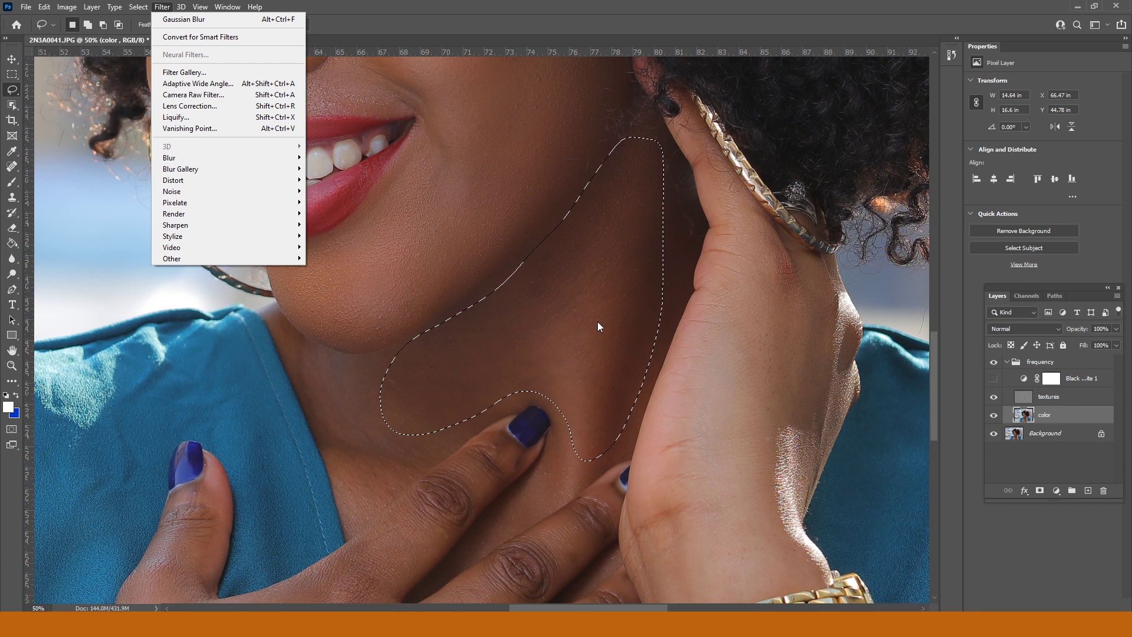
{"action": "mouse_move", "coordinate": [200, 157]}
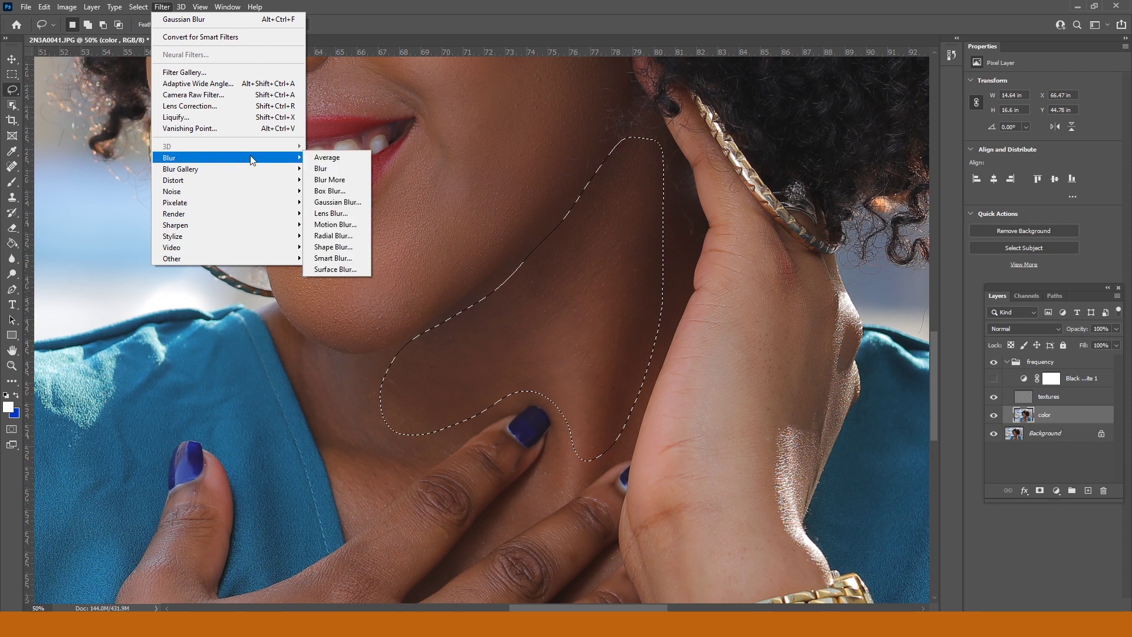
{"action": "left_click", "coordinate": [354, 203]}
{"action": "left_click_drag", "start_coordinate": [690, 304], "coordinate": [694, 304]}
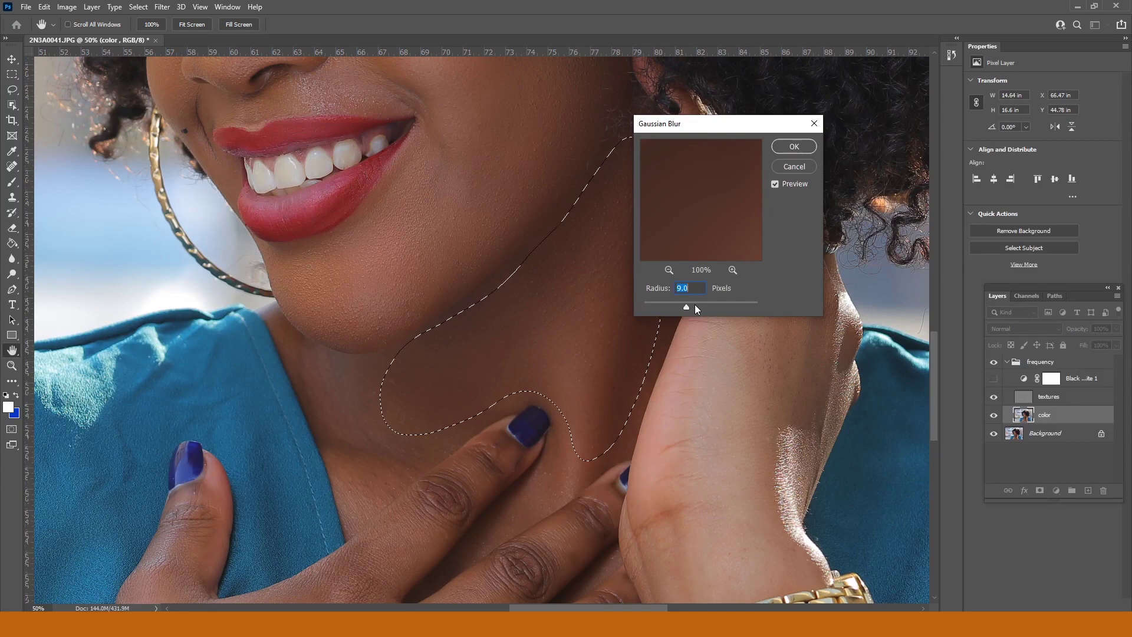
{"action": "left_click", "coordinate": [784, 145]}
{"action": "key", "text": "l"}
{"action": "key", "text": "ctrl+d"}
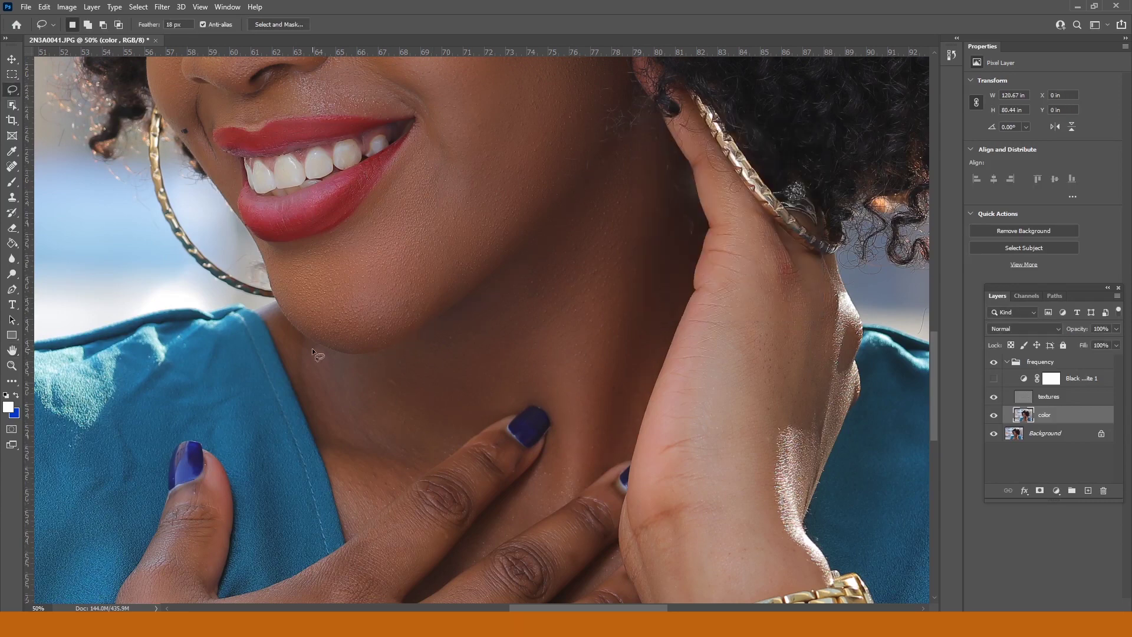
Lasso the lower neck beside the collar, then the index finger on the color layer, releasing each selection
{"action": "mouse_move", "coordinate": [313, 352]}
{"action": "left_mouse_down"}
{"action": "mouse_move", "coordinate": [469, 383]}
{"action": "mouse_move", "coordinate": [457, 420]}
{"action": "mouse_move", "coordinate": [408, 443]}
{"action": "mouse_move", "coordinate": [349, 424]}
{"action": "mouse_move", "coordinate": [309, 392]}
{"action": "mouse_move", "coordinate": [301, 360]}
{"action": "left_mouse_up"}
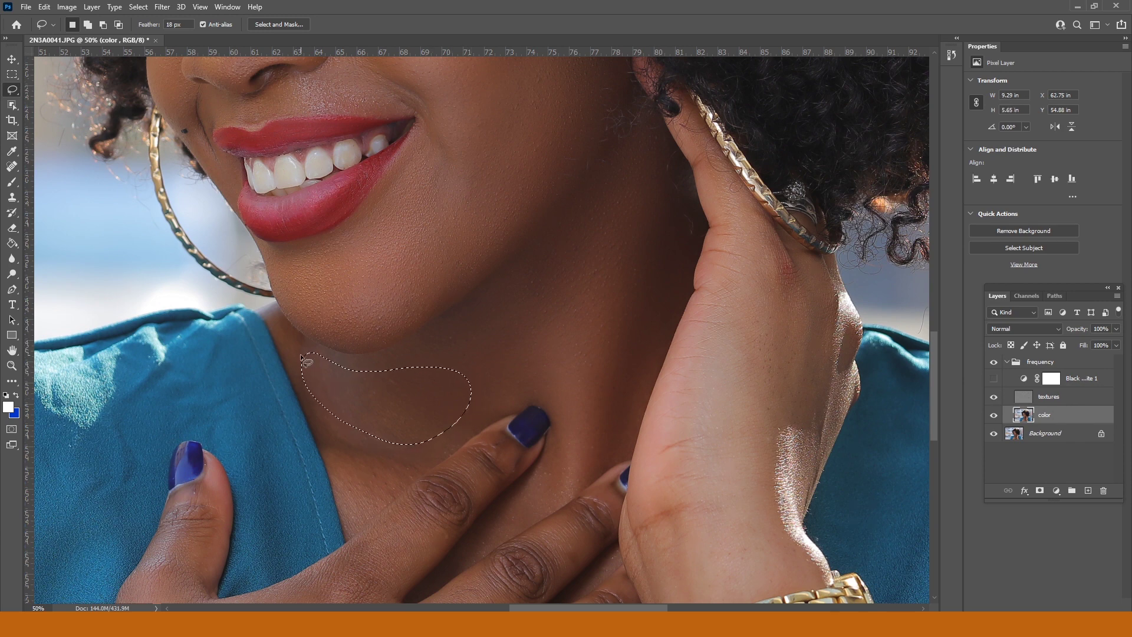
{"action": "key", "text": "ctrl+d"}
{"action": "scroll", "coordinate": [507, 194], "scroll_direction": "down", "scroll_amount": 5}
{"action": "scroll", "coordinate": [508, 194], "scroll_direction": "left", "scroll_amount": 1}
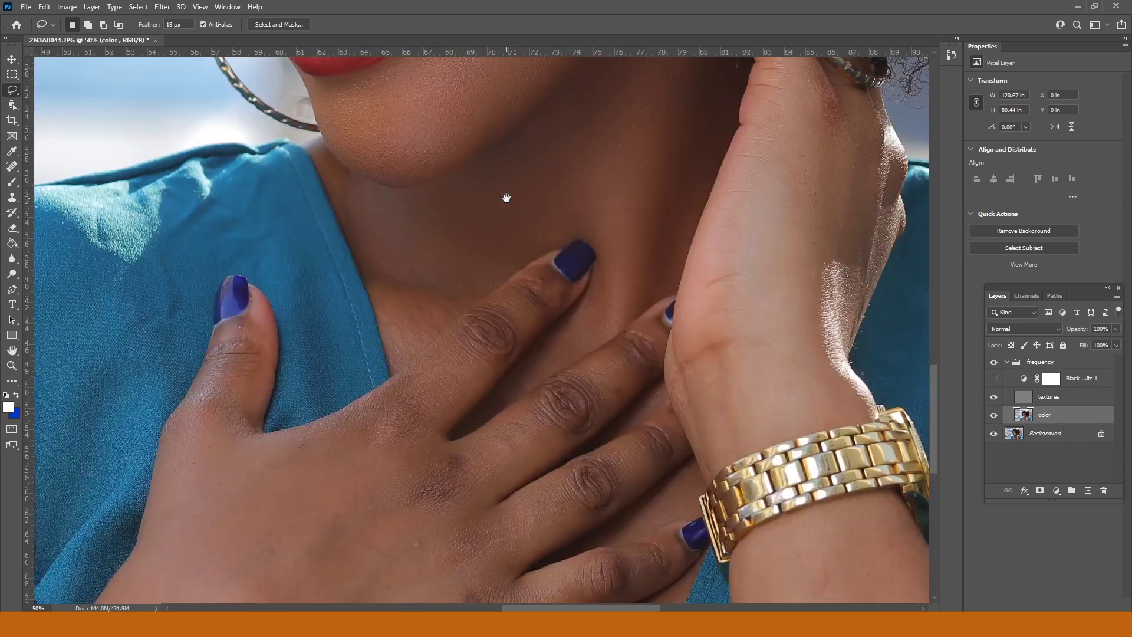
{"action": "left_click_drag", "start_coordinate": [505, 198], "coordinate": [536, 157]}
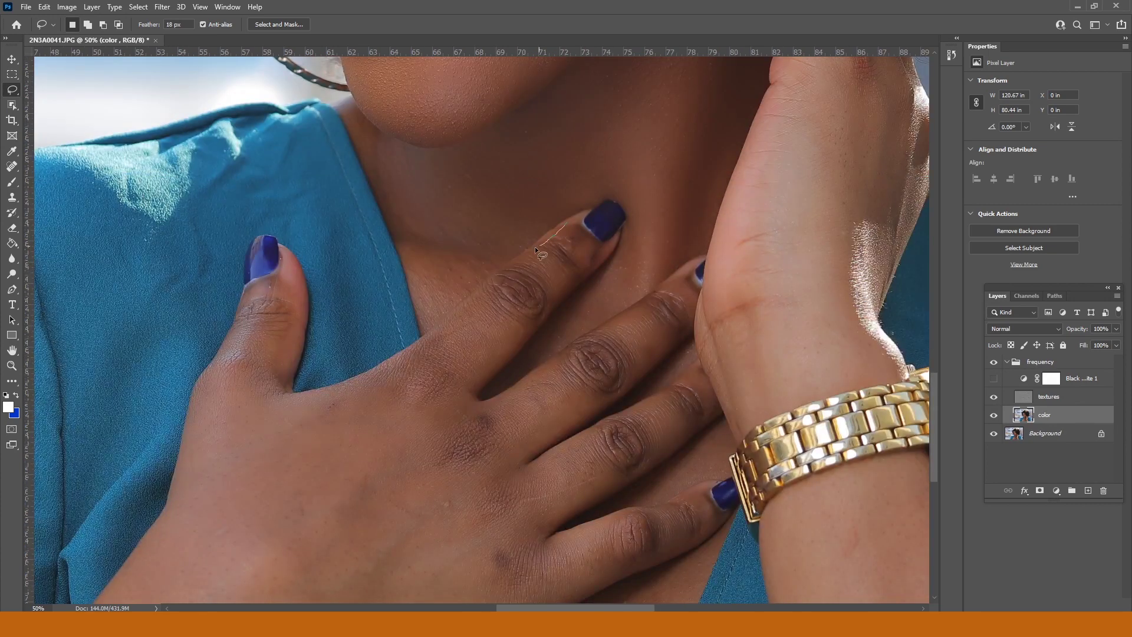
{"action": "left_click_drag", "start_coordinate": [435, 332], "coordinate": [434, 334]}
{"action": "key", "text": "ctrl+d"}
{"action": "mouse_move", "coordinate": [500, 351]}
{"action": "left_mouse_down"}
{"action": "mouse_move", "coordinate": [588, 268]}
{"action": "mouse_move", "coordinate": [585, 235]}
{"action": "left_mouse_up"}
{"action": "key", "text": "ctrl+d"}
Lasso the middle finger, then the back of the hand behind the index and middle knuckles, releasing each selection
{"action": "left_click_drag", "start_coordinate": [490, 442], "coordinate": [598, 403]}
{"action": "left_click_drag", "start_coordinate": [678, 323], "coordinate": [691, 291]}
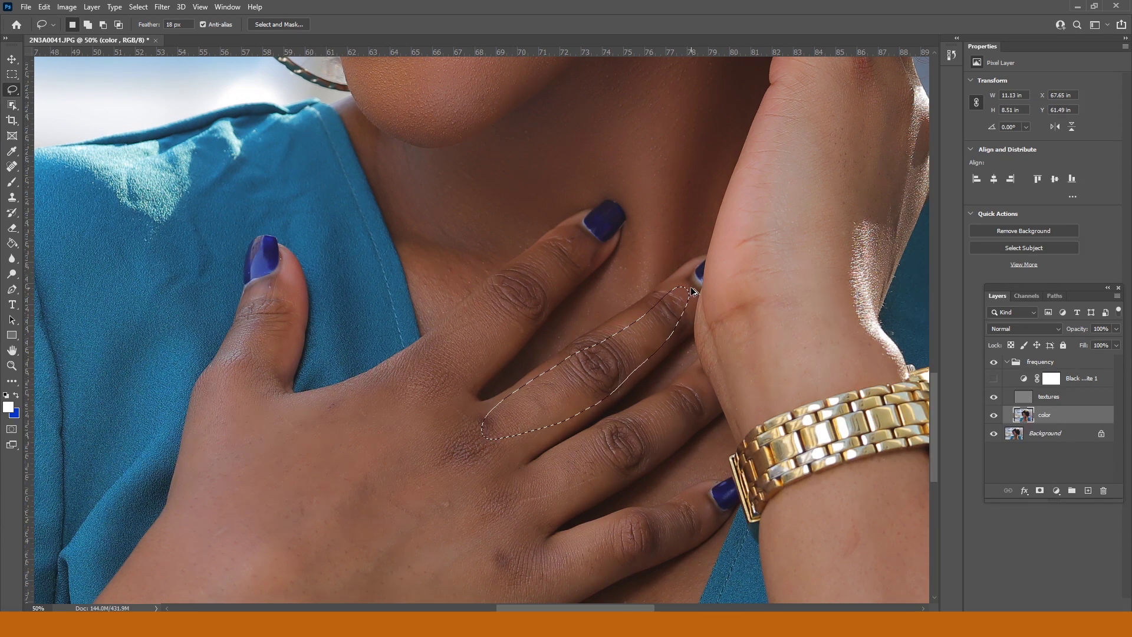
{"action": "key", "text": "ctrl+d"}
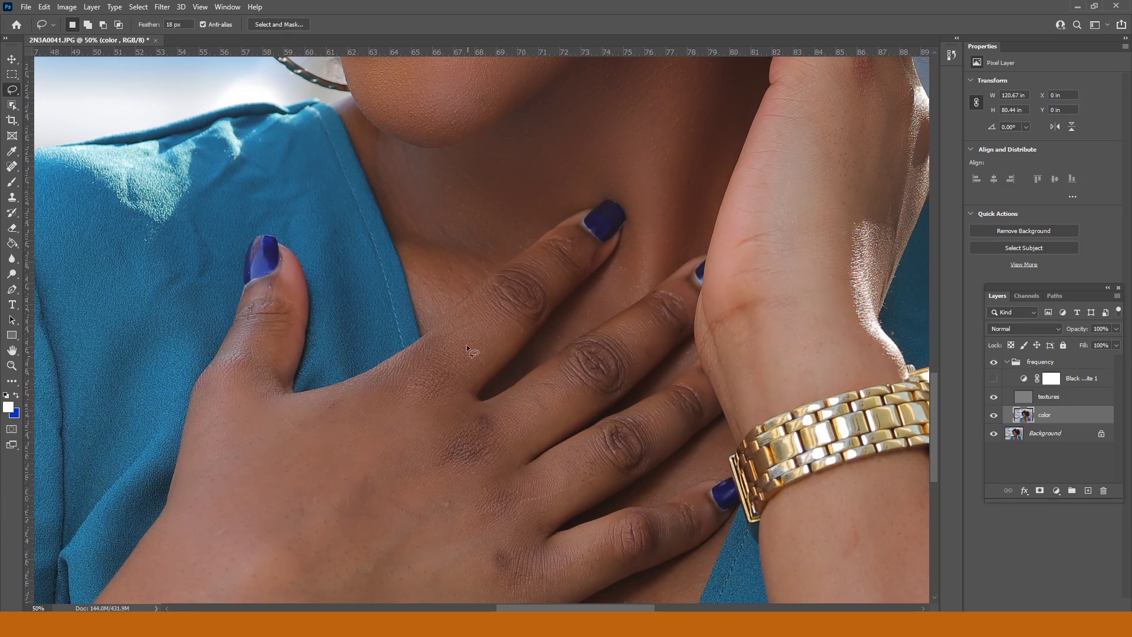
{"action": "mouse_move", "coordinate": [452, 376]}
{"action": "left_mouse_down"}
{"action": "mouse_move", "coordinate": [523, 443]}
{"action": "mouse_move", "coordinate": [441, 513]}
{"action": "mouse_move", "coordinate": [285, 514]}
{"action": "mouse_move", "coordinate": [293, 443]}
{"action": "mouse_move", "coordinate": [429, 365]}
{"action": "left_mouse_up"}
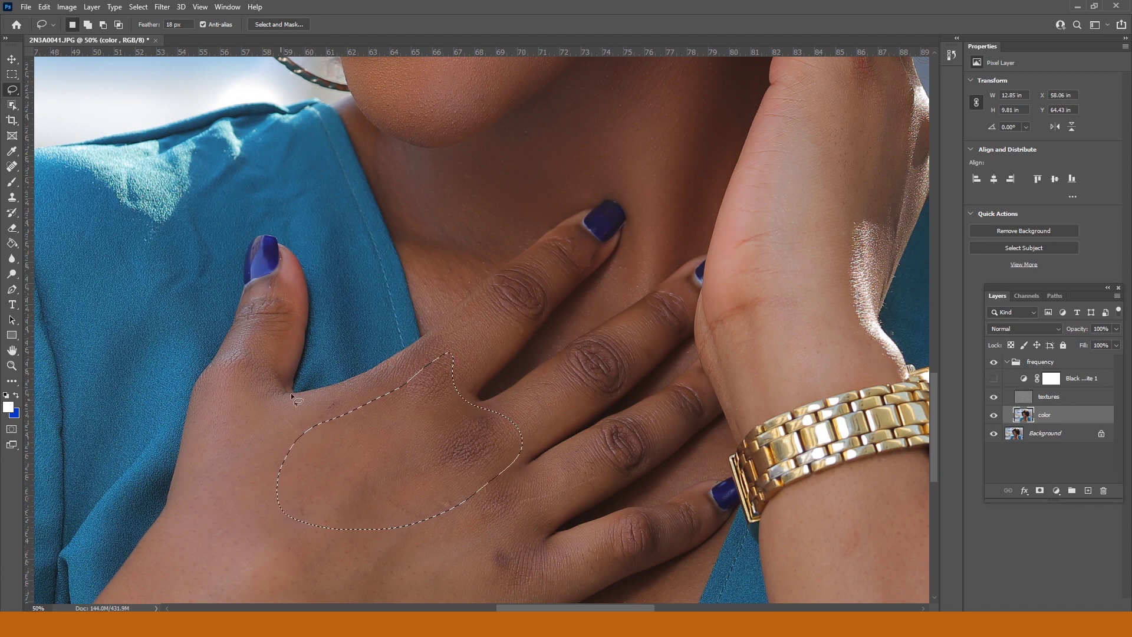
{"action": "key", "text": "ctrl+d"}
Lasso the back of the hand on the little-finger side, then the thumb-side wrist area, and clear the selection
{"action": "scroll", "coordinate": [353, 248], "scroll_direction": "down", "scroll_amount": 5}
{"action": "scroll", "coordinate": [354, 248], "scroll_direction": "left", "scroll_amount": 1}
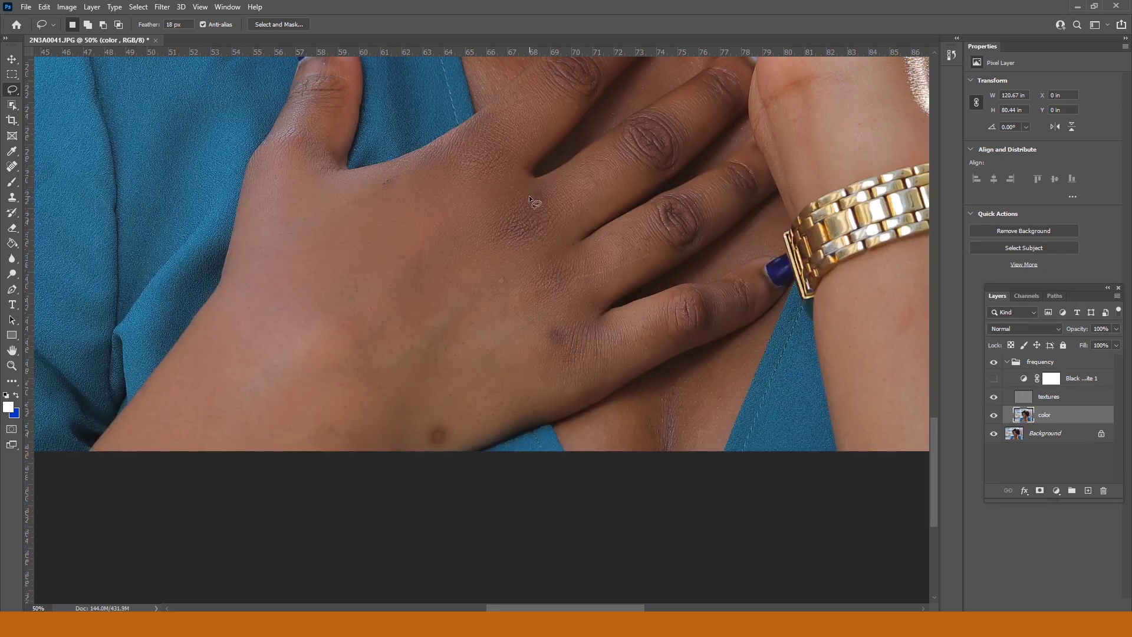
{"action": "mouse_move", "coordinate": [529, 197]}
{"action": "left_mouse_down"}
{"action": "mouse_move", "coordinate": [509, 248]}
{"action": "mouse_move", "coordinate": [369, 345]}
{"action": "mouse_move", "coordinate": [320, 436]}
{"action": "mouse_move", "coordinate": [408, 459]}
{"action": "mouse_move", "coordinate": [518, 412]}
{"action": "left_mouse_up"}
{"action": "left_click_drag", "start_coordinate": [566, 290], "coordinate": [518, 242]}
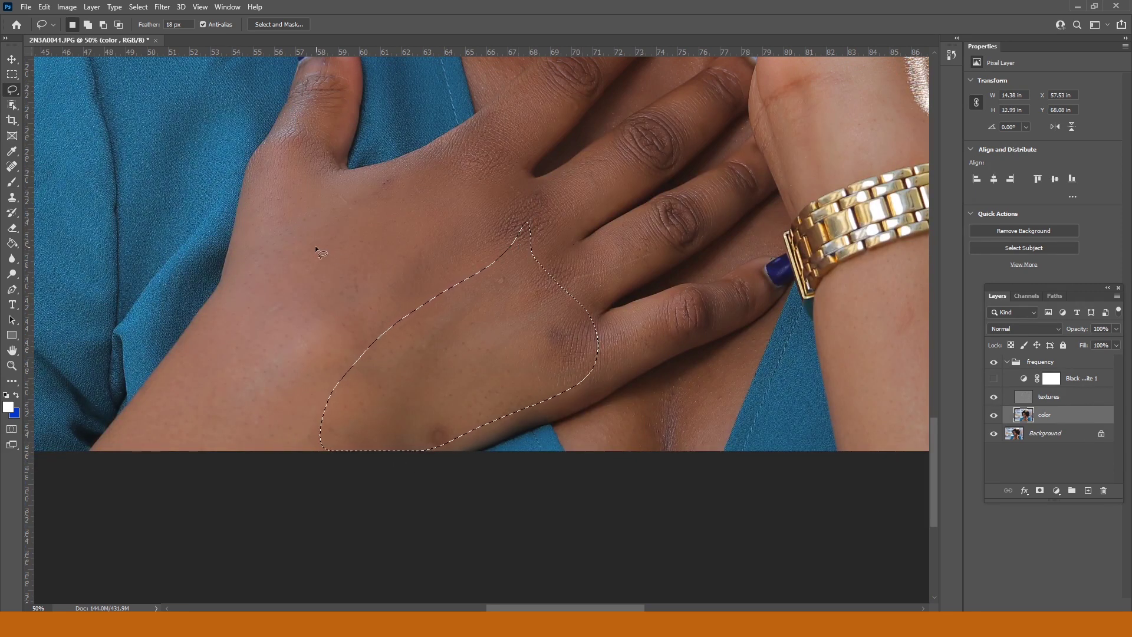
{"action": "mouse_move", "coordinate": [303, 213]}
{"action": "left_mouse_down"}
{"action": "mouse_move", "coordinate": [187, 354]}
{"action": "mouse_move", "coordinate": [153, 444]}
{"action": "mouse_move", "coordinate": [274, 485]}
{"action": "mouse_move", "coordinate": [411, 257]}
{"action": "left_mouse_up"}
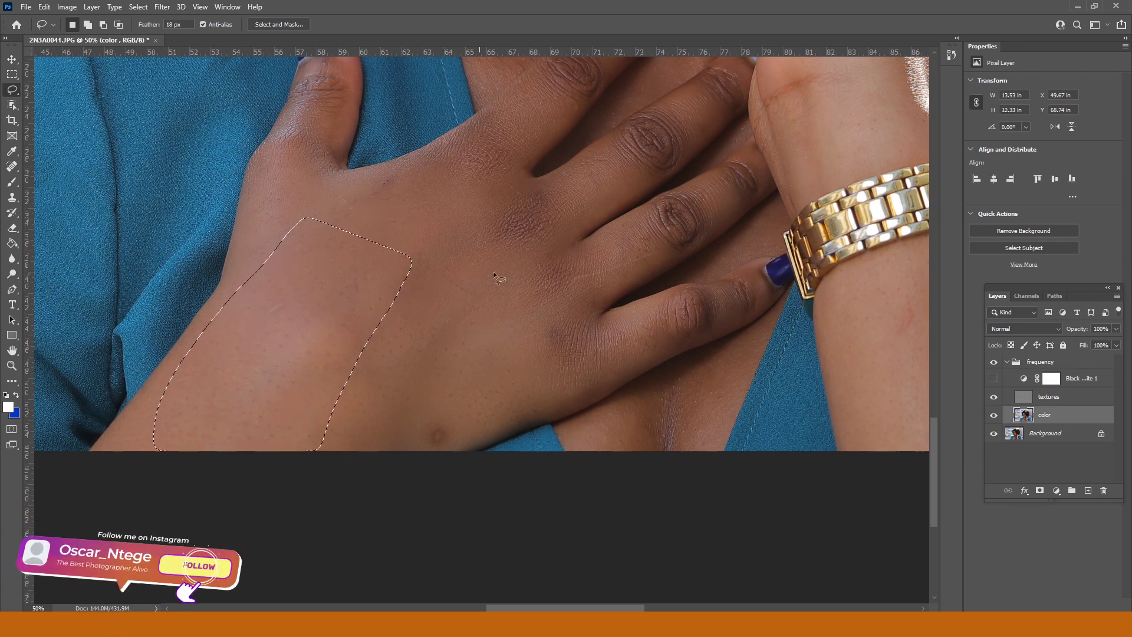
{"action": "key", "text": "ctrl+d"}
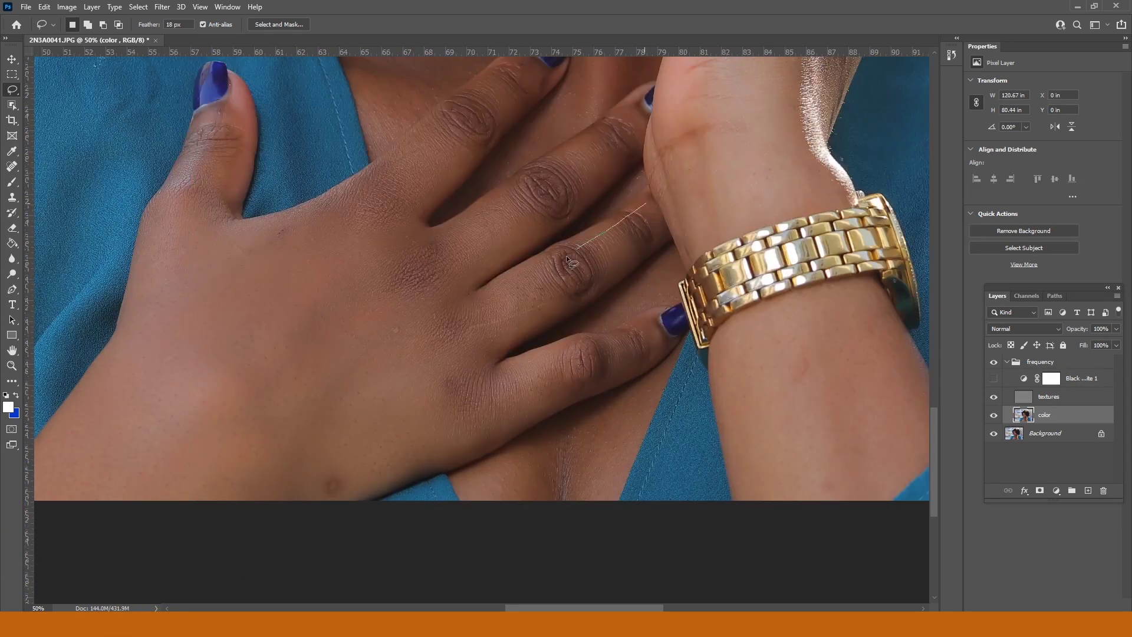
Lasso the ring finger, then the little finger on the color layer, releasing each selection
{"action": "mouse_move", "coordinate": [566, 256]}
{"action": "left_mouse_down"}
{"action": "mouse_move", "coordinate": [506, 330]}
{"action": "mouse_move", "coordinate": [580, 302]}
{"action": "mouse_move", "coordinate": [653, 228]}
{"action": "left_mouse_up"}
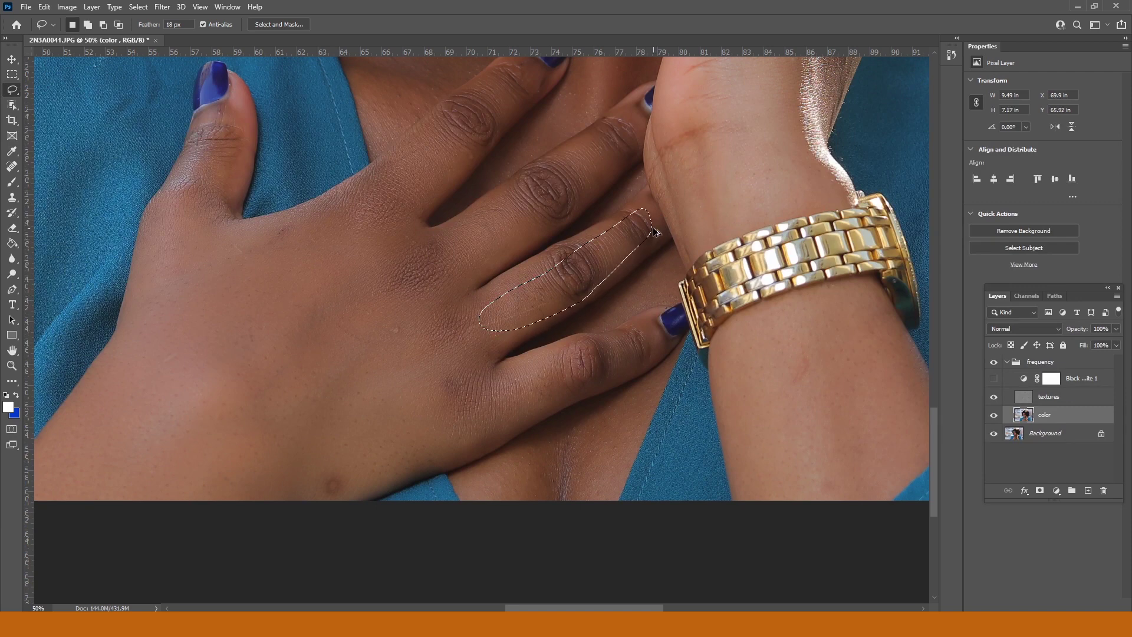
{"action": "key", "text": "ctrl+d"}
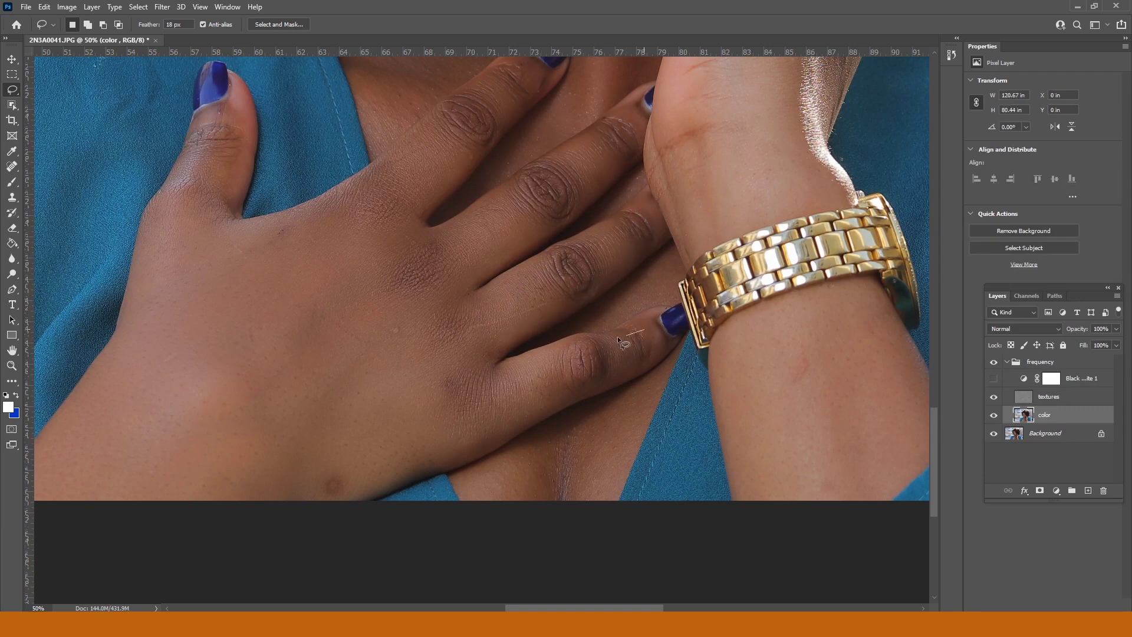
{"action": "left_click_drag", "start_coordinate": [620, 373], "coordinate": [655, 342]}
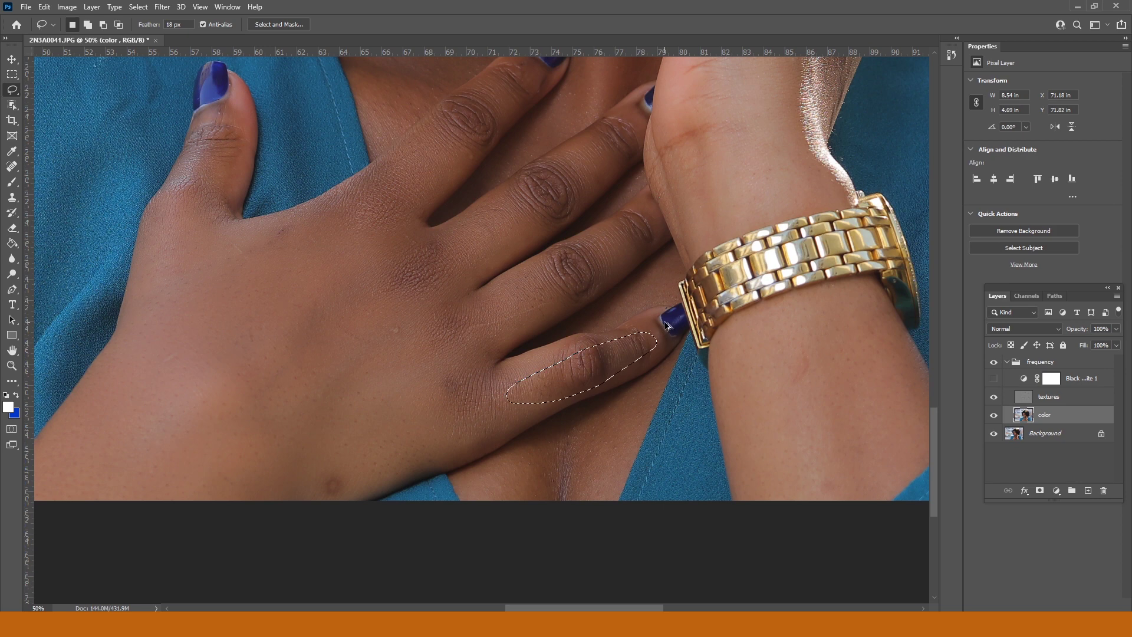
{"action": "key", "text": "ctrl+d"}
Lasso the forearm below the watch, then the raised hand from beneath the earring to the wrist, releasing each selection
{"action": "mouse_move", "coordinate": [847, 288]}
{"action": "left_mouse_down"}
{"action": "mouse_move", "coordinate": [777, 317]}
{"action": "mouse_move", "coordinate": [730, 377]}
{"action": "mouse_move", "coordinate": [745, 479]}
{"action": "mouse_move", "coordinate": [827, 504]}
{"action": "mouse_move", "coordinate": [881, 467]}
{"action": "mouse_move", "coordinate": [935, 393]}
{"action": "mouse_move", "coordinate": [865, 288]}
{"action": "left_mouse_up"}
{"action": "key", "text": "ctrl+d"}
{"action": "left_click_drag", "start_coordinate": [802, 135], "coordinate": [747, 374]}
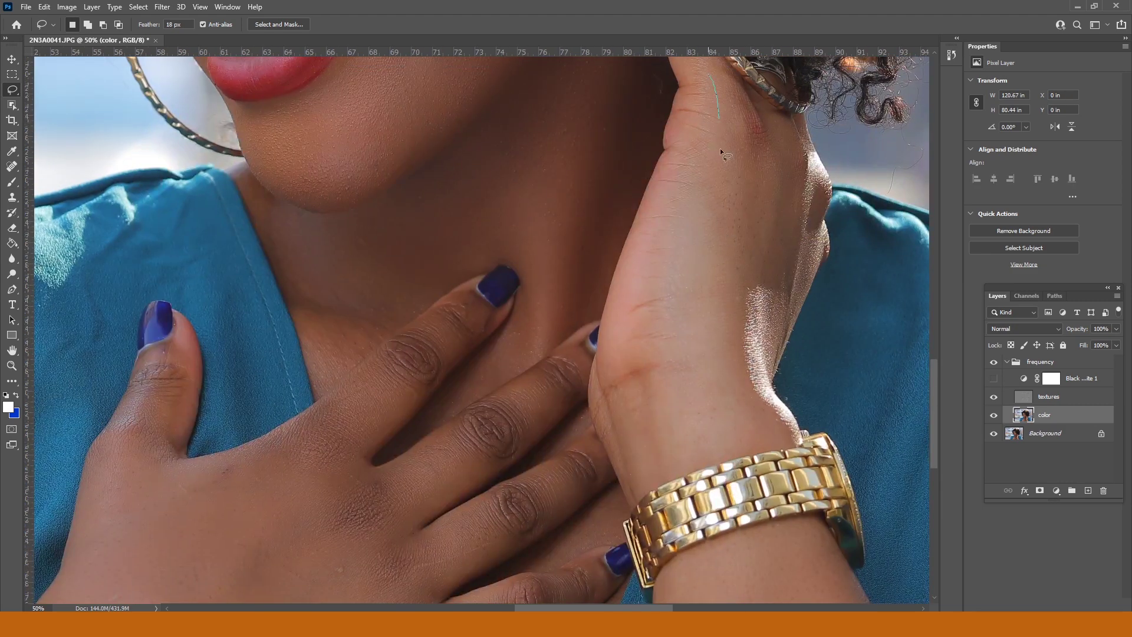
{"action": "mouse_move", "coordinate": [720, 149]}
{"action": "left_mouse_down"}
{"action": "mouse_move", "coordinate": [662, 404]}
{"action": "mouse_move", "coordinate": [707, 433]}
{"action": "mouse_move", "coordinate": [748, 402]}
{"action": "mouse_move", "coordinate": [740, 287]}
{"action": "mouse_move", "coordinate": [762, 183]}
{"action": "mouse_move", "coordinate": [749, 112]}
{"action": "left_mouse_up"}
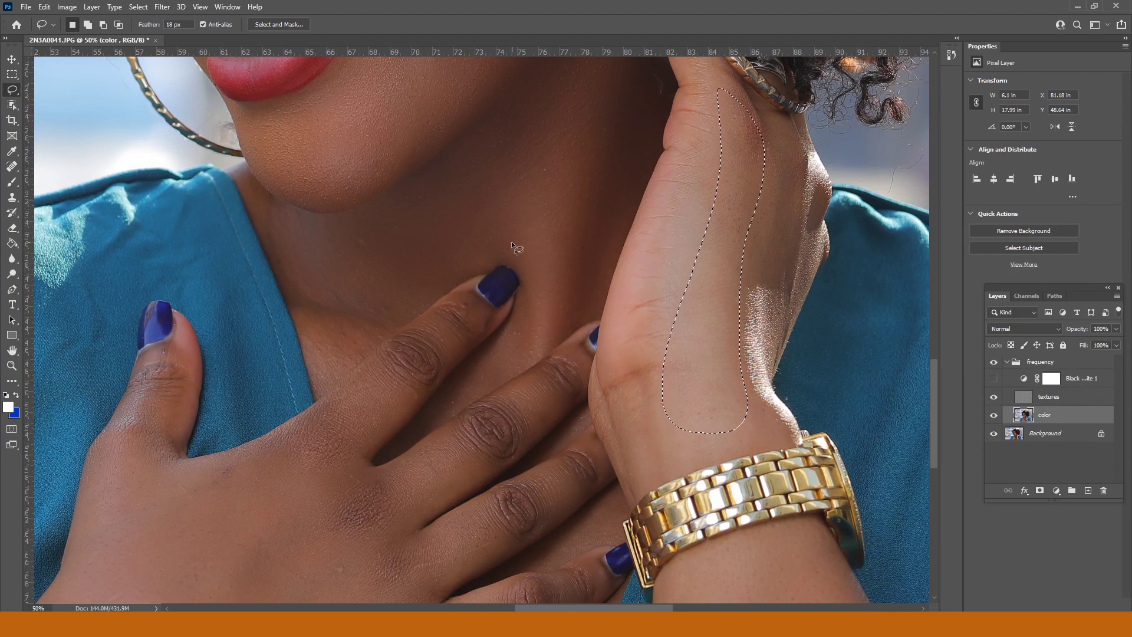
{"action": "key", "text": "ctrl+d"}
Sample clone sources in the curls beside the temple on the textures layer with the Clone Stamp tool
{"action": "left_click_drag", "start_coordinate": [383, 328], "coordinate": [432, 393]}
{"action": "mouse_move", "coordinate": [442, 100]}
{"action": "left_mouse_down"}
{"action": "mouse_move", "coordinate": [445, 253]}
{"action": "mouse_move", "coordinate": [429, 356]}
{"action": "left_mouse_up"}
{"action": "left_click_drag", "start_coordinate": [448, 207], "coordinate": [431, 278]}
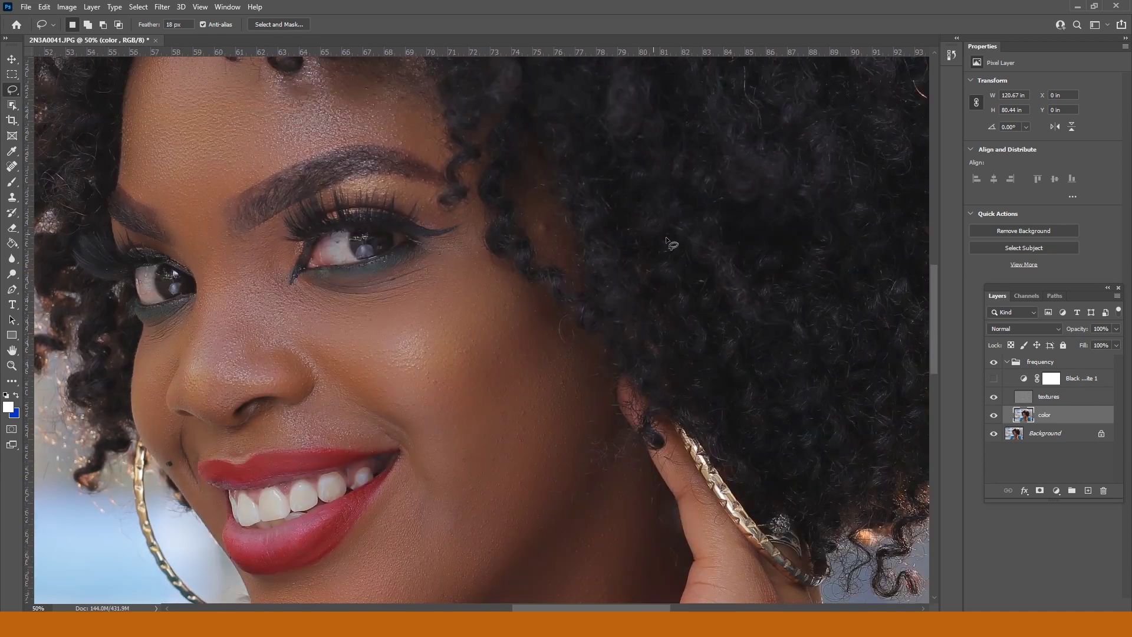
{"action": "left_click", "coordinate": [1039, 400]}
{"action": "left_click", "coordinate": [16, 200]}
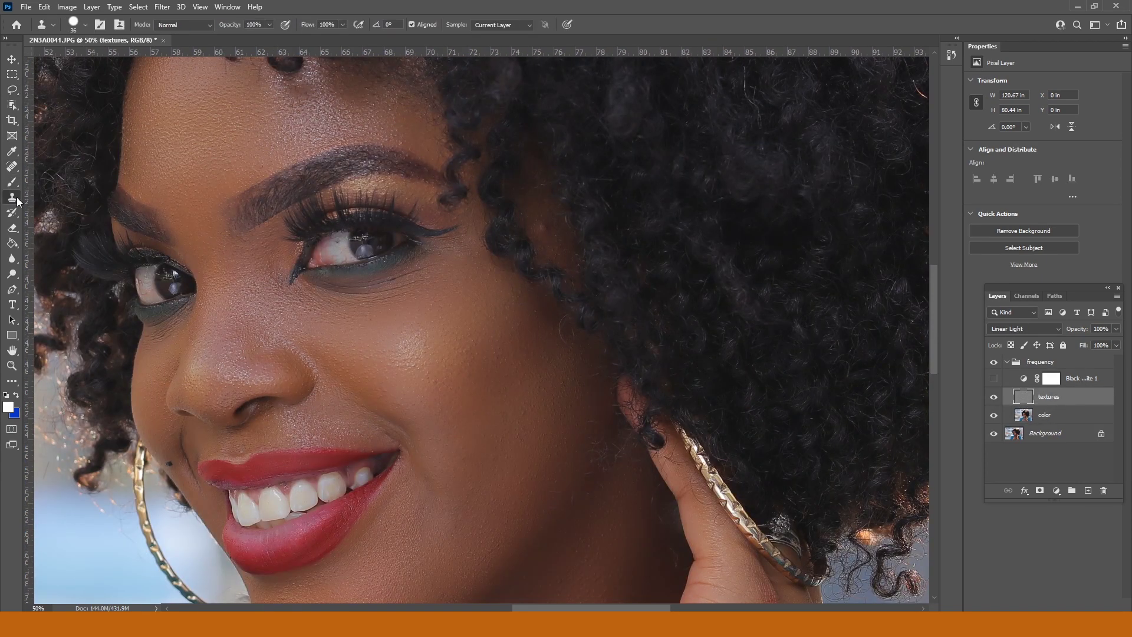
{"action": "left_click", "coordinate": [552, 239], "text": "alt"}
{"action": "left_click", "coordinate": [607, 229], "text": "alt"}
Lasso the bare skin patch between the curls beside the temple on the color layer, then release the selection
{"action": "left_click", "coordinate": [1049, 419]}
{"action": "left_click", "coordinate": [11, 90]}
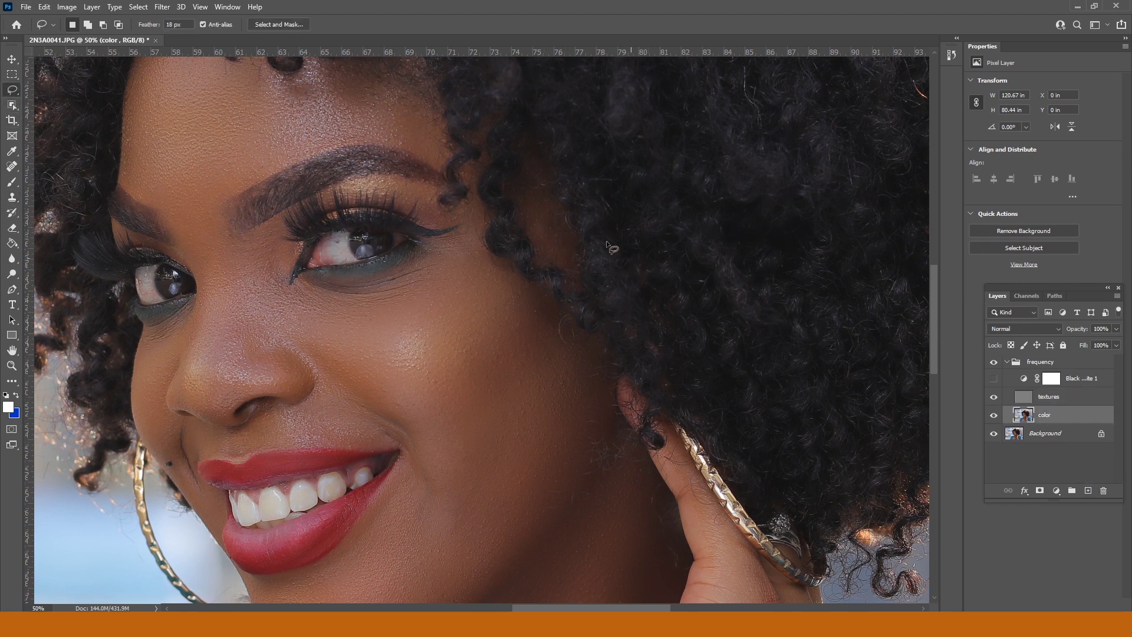
{"action": "mouse_move", "coordinate": [527, 221]}
{"action": "left_mouse_down"}
{"action": "mouse_move", "coordinate": [559, 260]}
{"action": "mouse_move", "coordinate": [575, 234]}
{"action": "mouse_move", "coordinate": [532, 190]}
{"action": "left_mouse_up"}
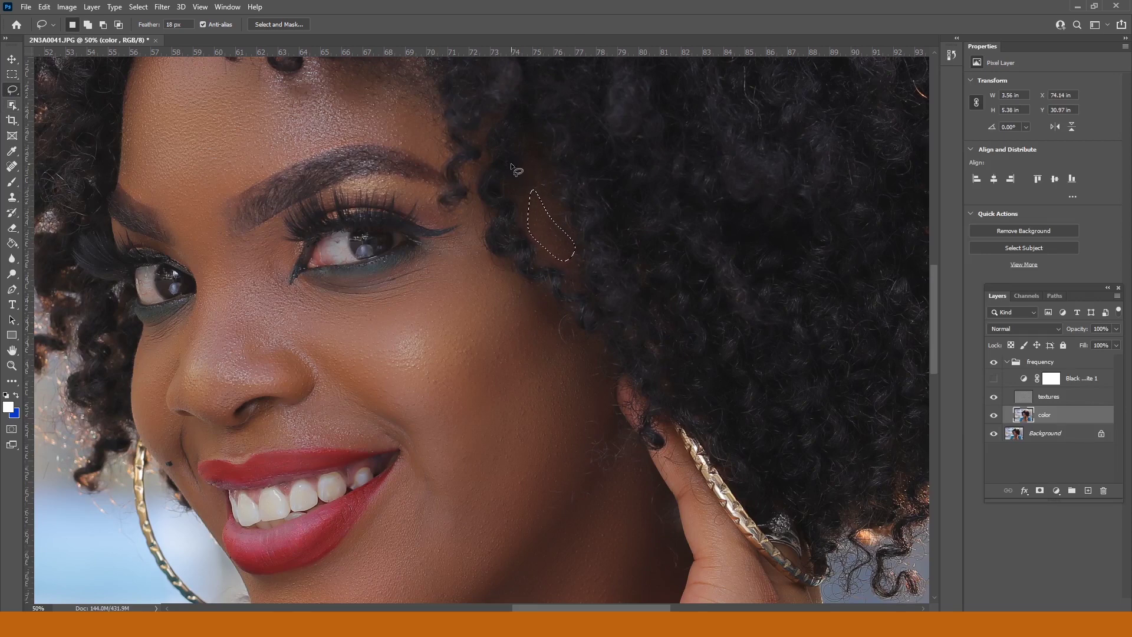
{"action": "key", "text": "ctrl+d"}
Select the textures layer and set the Clone Stamp brush to 12 px for work on the forehead's hairline edge
{"action": "left_click_drag", "start_coordinate": [306, 223], "coordinate": [413, 260]}
{"action": "left_click", "coordinate": [11, 365]}
{"action": "left_click", "coordinate": [241, 146]}
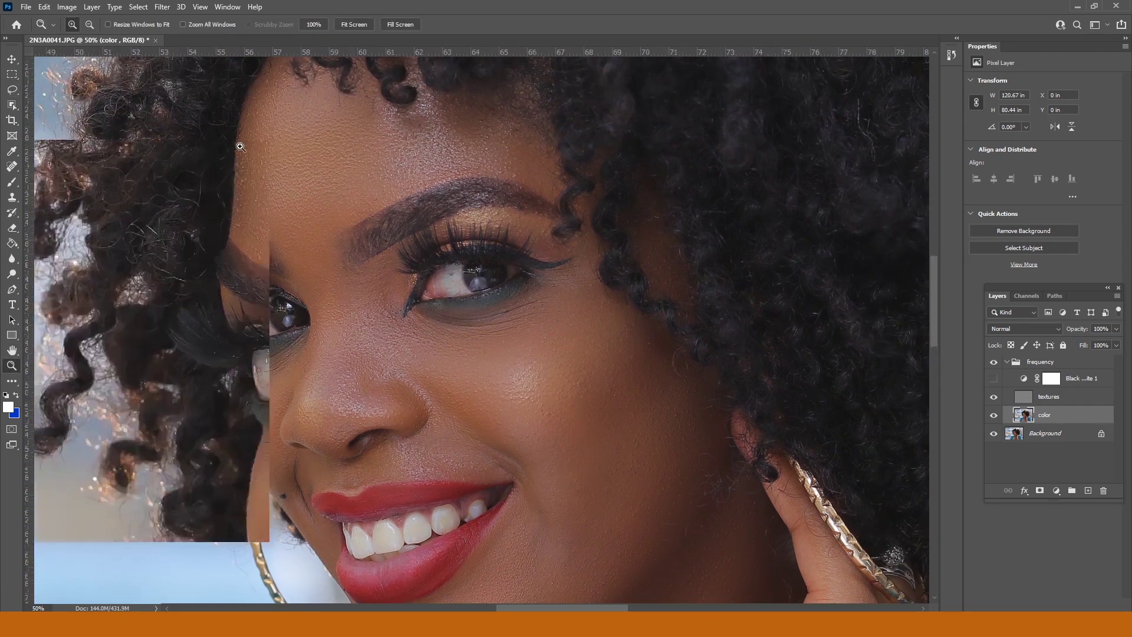
{"action": "left_click", "coordinate": [241, 147]}
{"action": "left_click", "coordinate": [326, 252]}
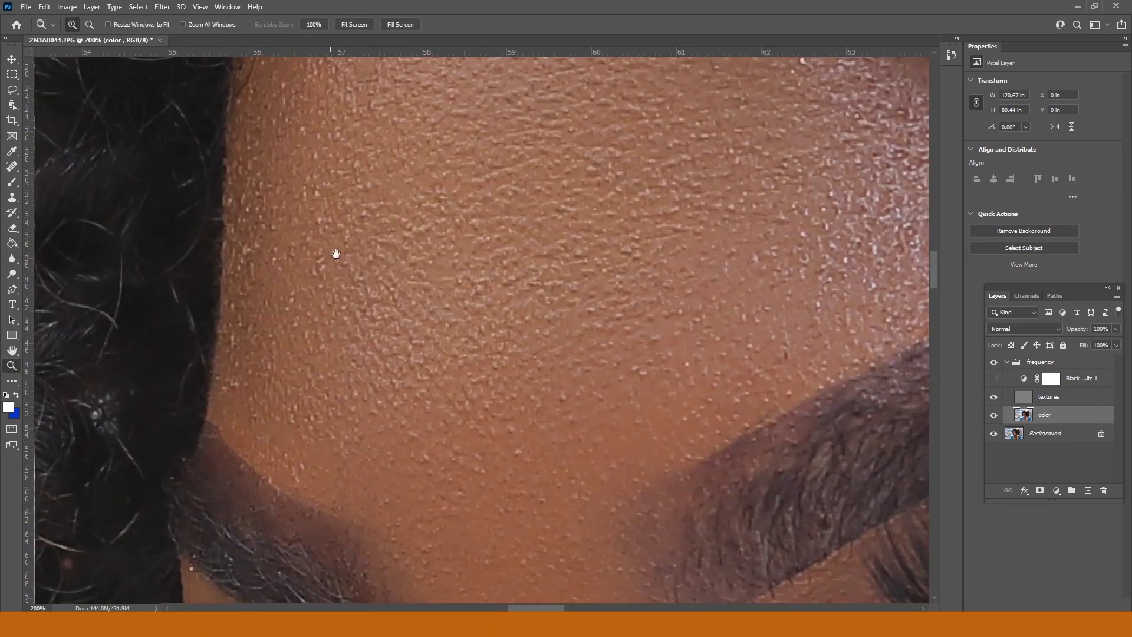
{"action": "left_click", "coordinate": [1035, 405]}
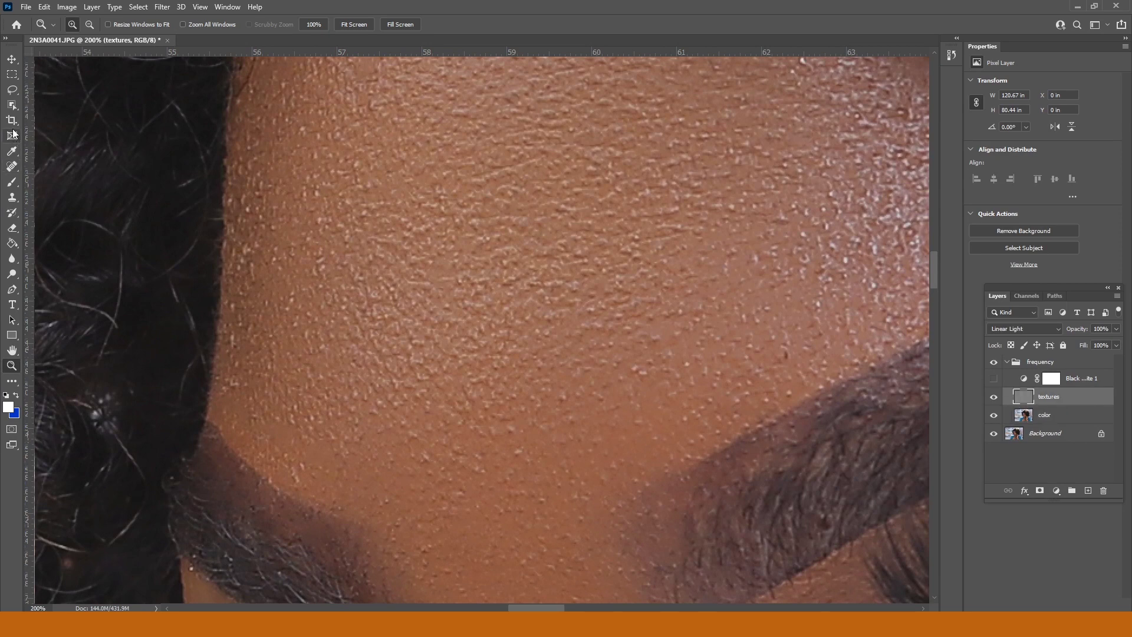
{"action": "left_click", "coordinate": [12, 197]}
{"action": "right_click", "coordinate": [278, 201]}
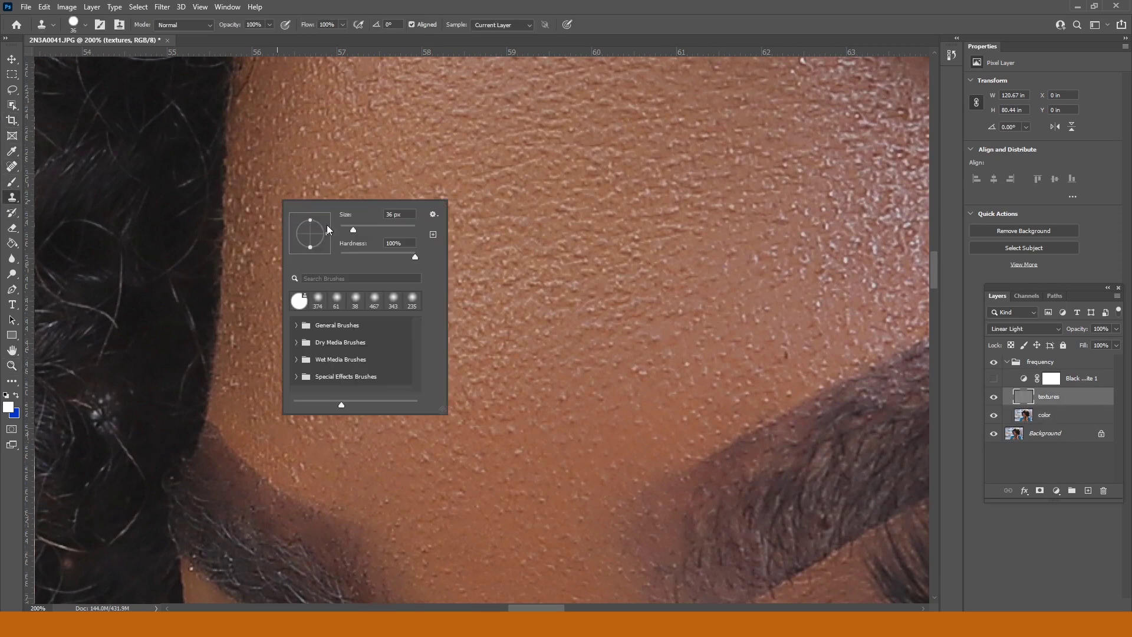
{"action": "left_click_drag", "start_coordinate": [346, 230], "coordinate": [343, 230]}
{"action": "left_click", "coordinate": [256, 250]}
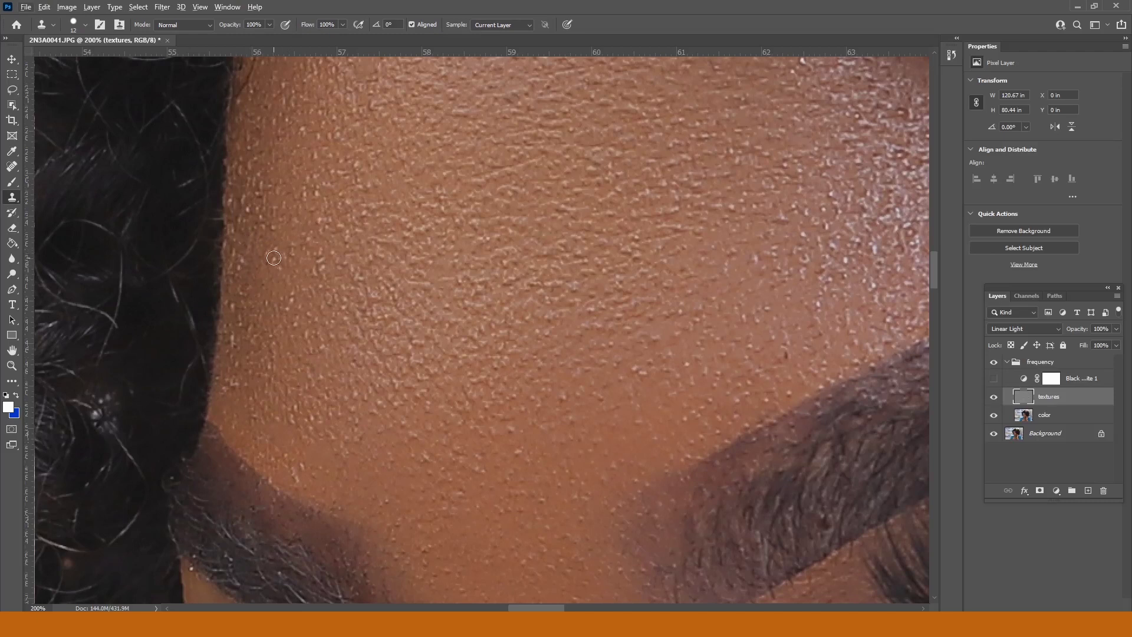
Clone nearby skin texture over the bright specks along the forehead's hairline edge above the far eyebrow
{"action": "left_click", "coordinate": [275, 241], "text": "alt"}
{"action": "left_click", "coordinate": [250, 213]}
{"action": "left_click", "coordinate": [259, 192], "text": "alt"}
{"action": "left_click", "coordinate": [266, 214]}
{"action": "left_click", "coordinate": [307, 115], "text": "alt"}
{"action": "left_click", "coordinate": [296, 125]}
{"action": "left_click", "coordinate": [338, 267], "text": "alt"}
{"action": "left_click", "coordinate": [287, 299]}
{"action": "left_click", "coordinate": [244, 273], "text": "alt"}
{"action": "left_click", "coordinate": [242, 330]}
{"action": "left_click", "coordinate": [233, 368]}
{"action": "left_click", "coordinate": [234, 373], "text": "alt"}
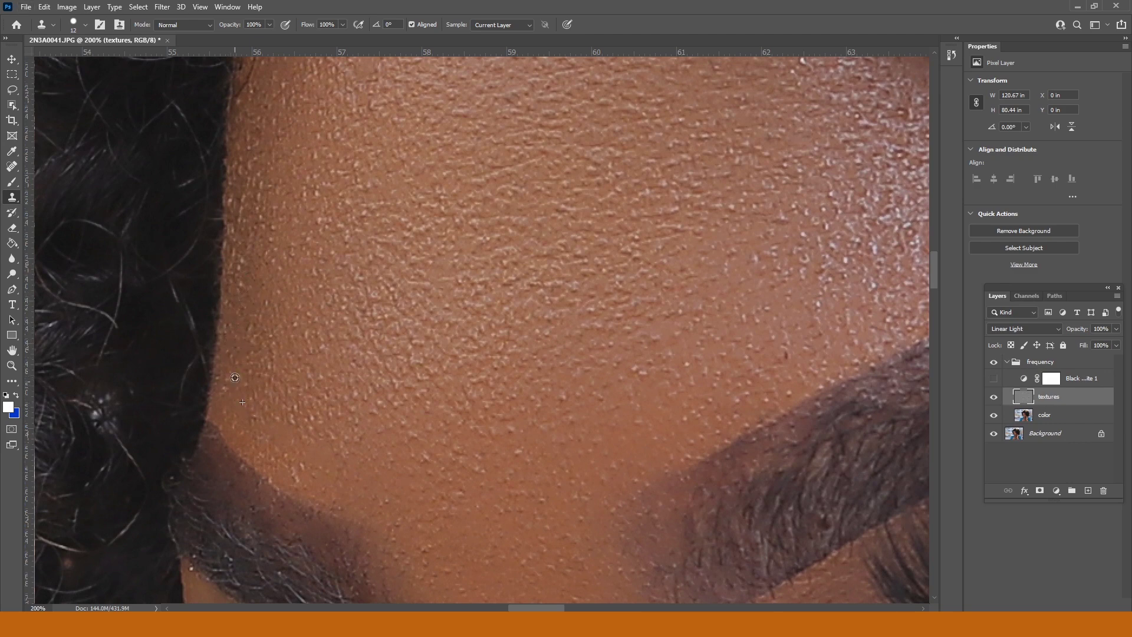
{"action": "left_click", "coordinate": [244, 259]}
{"action": "left_click", "coordinate": [257, 280], "text": "alt"}
{"action": "left_click", "coordinate": [258, 262]}
{"action": "left_click", "coordinate": [258, 201], "text": "alt"}
{"action": "left_click", "coordinate": [252, 189]}
Clone over blemishes in the near eye's white and beneath its inner corner on the textures layer
{"action": "left_click", "coordinate": [532, 259], "text": "alt"}
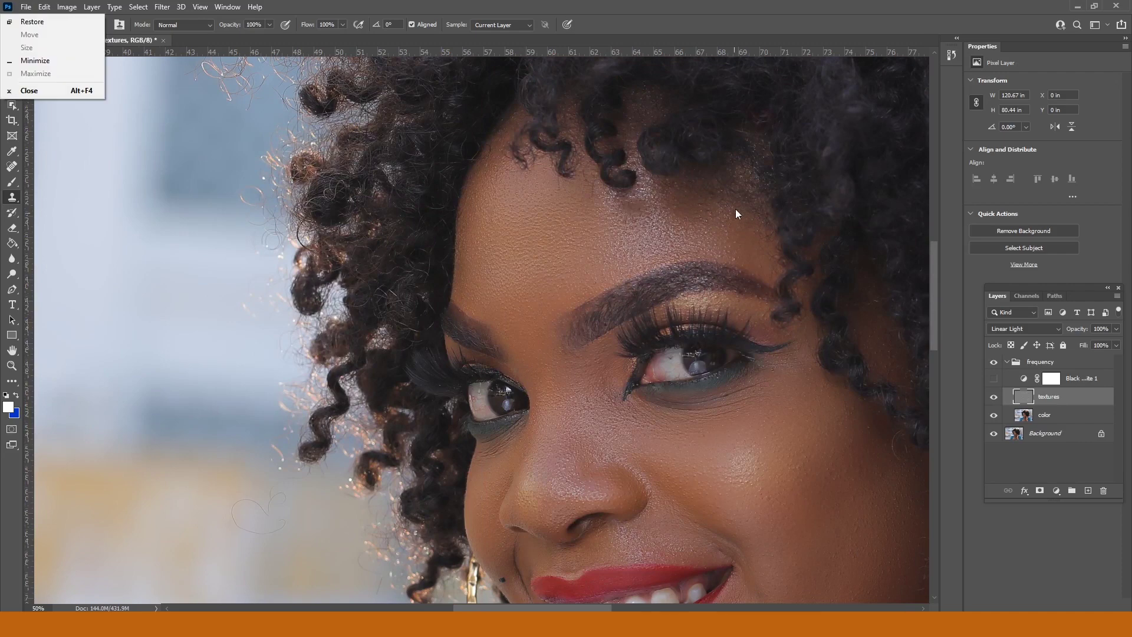
{"action": "key", "text": "Escape"}
{"action": "key", "text": "z"}
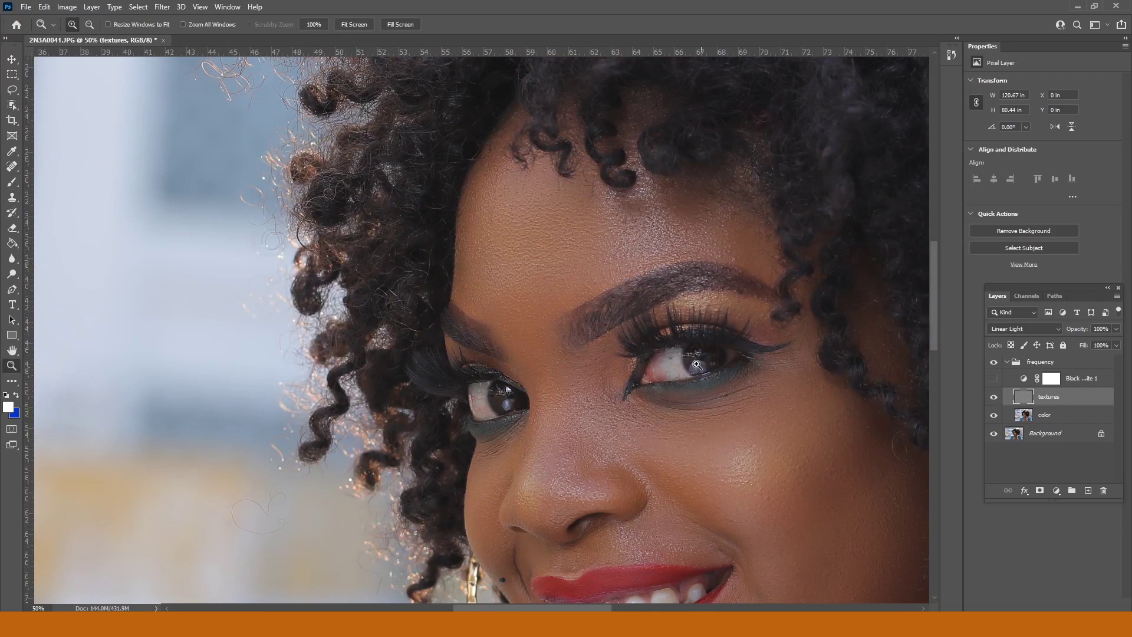
{"action": "left_click", "coordinate": [689, 360]}
{"action": "left_click", "coordinate": [688, 359]}
{"action": "left_click", "coordinate": [688, 359]}
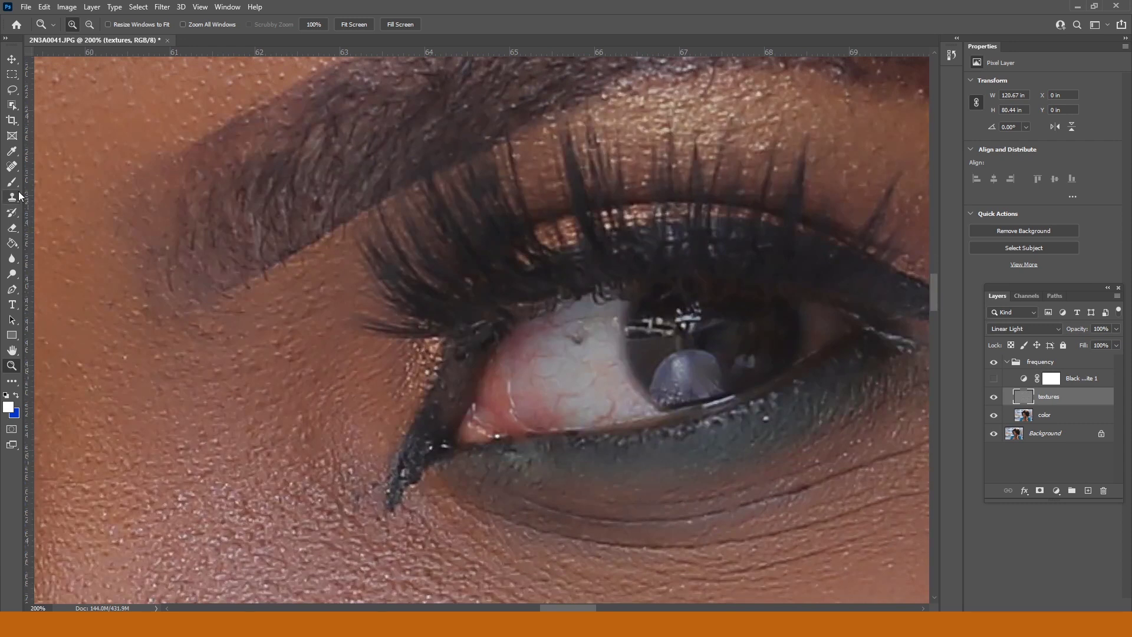
{"action": "left_click", "coordinate": [19, 196]}
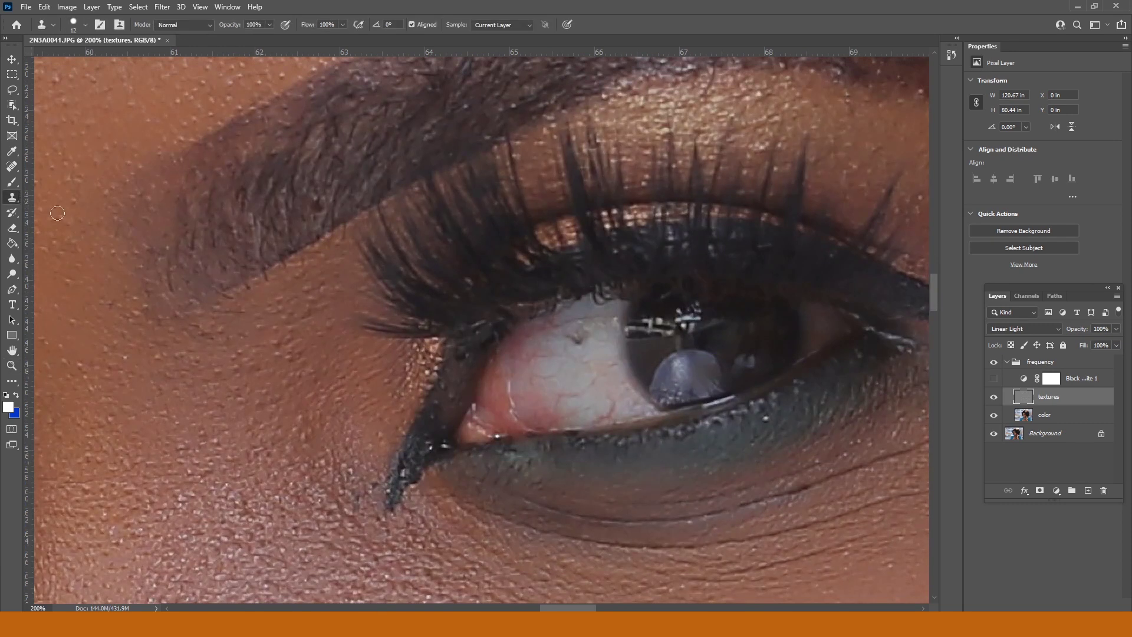
{"action": "left_click", "coordinate": [585, 358], "text": "alt"}
{"action": "left_click", "coordinate": [576, 338]}
{"action": "mouse_move", "coordinate": [516, 455]}
{"action": "left_mouse_down"}
{"action": "mouse_move", "coordinate": [500, 437]}
{"action": "mouse_move", "coordinate": [433, 448]}
{"action": "mouse_move", "coordinate": [446, 450]}
{"action": "mouse_move", "coordinate": [434, 462]}
{"action": "mouse_move", "coordinate": [430, 447]}
{"action": "mouse_move", "coordinate": [405, 471]}
{"action": "left_mouse_up"}
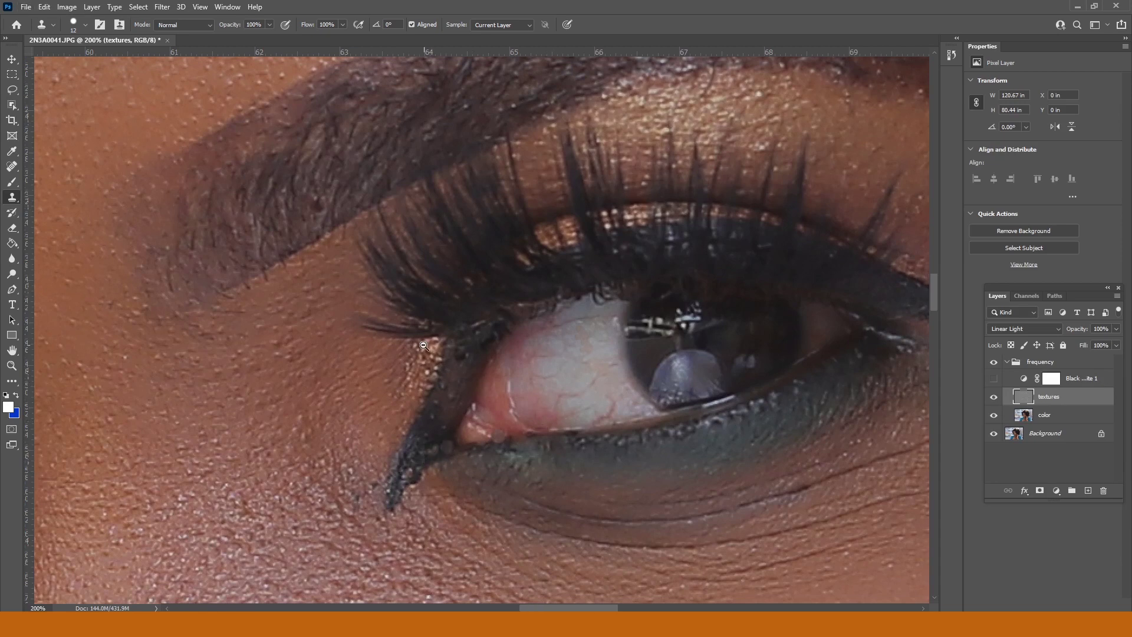
Add a new layer directly above the color layer and name it bloches
{"action": "scroll", "coordinate": [423, 344], "scroll_direction": "down", "scroll_amount": 4}
{"action": "scroll", "coordinate": [423, 345], "scroll_direction": "down", "scroll_amount": 1}
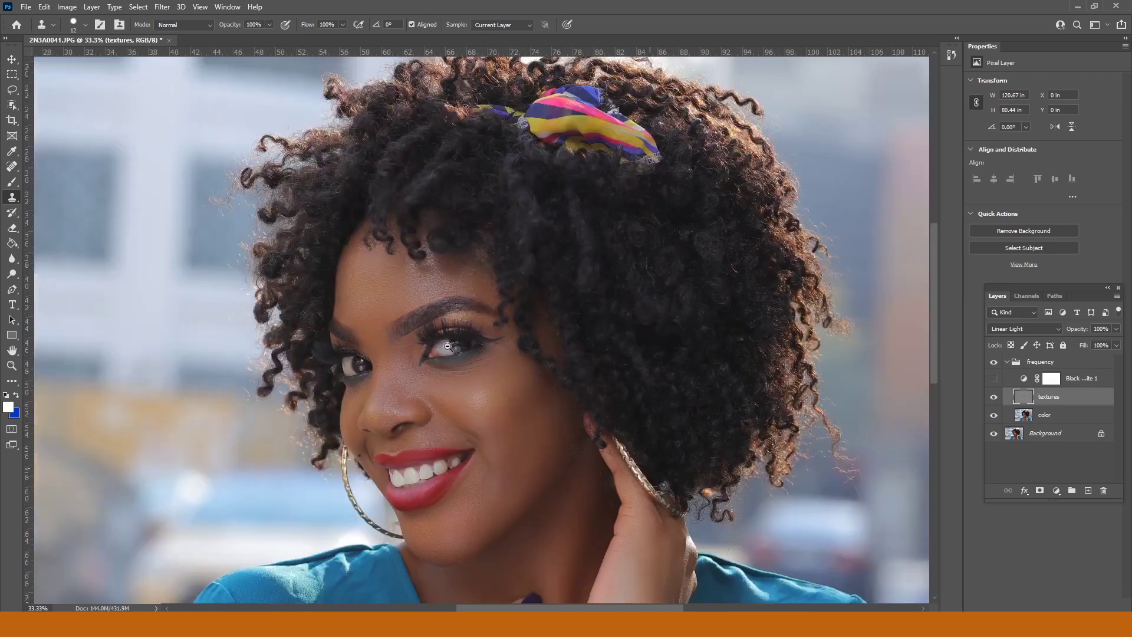
{"action": "left_click_drag", "start_coordinate": [672, 381], "coordinate": [666, 201]}
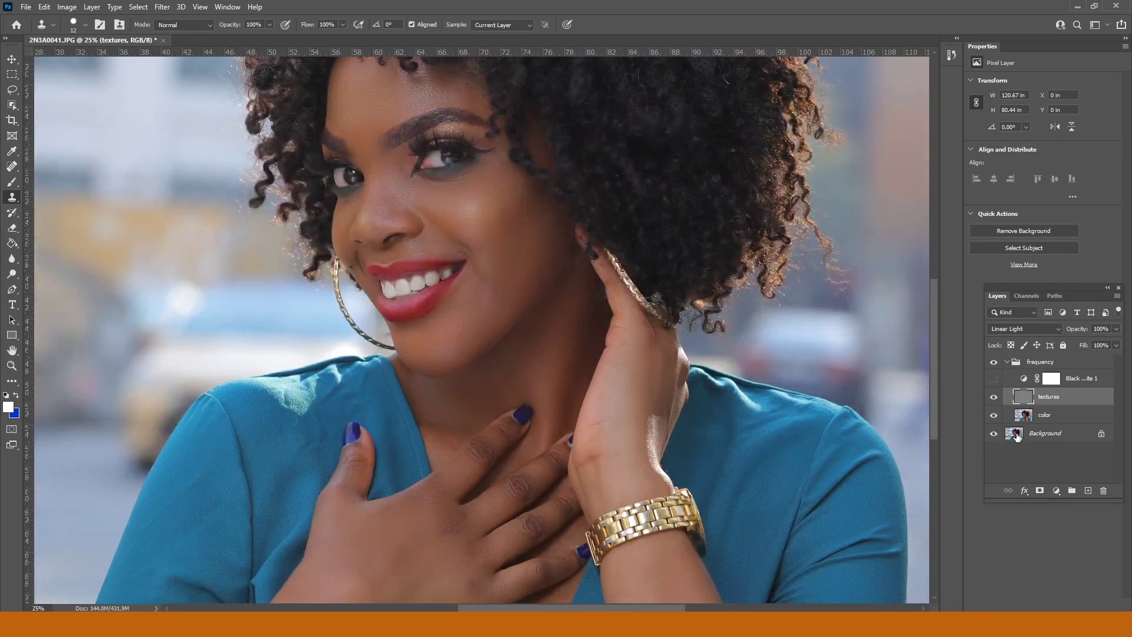
{"action": "scroll", "coordinate": [533, 380], "scroll_direction": "down", "scroll_amount": 3}
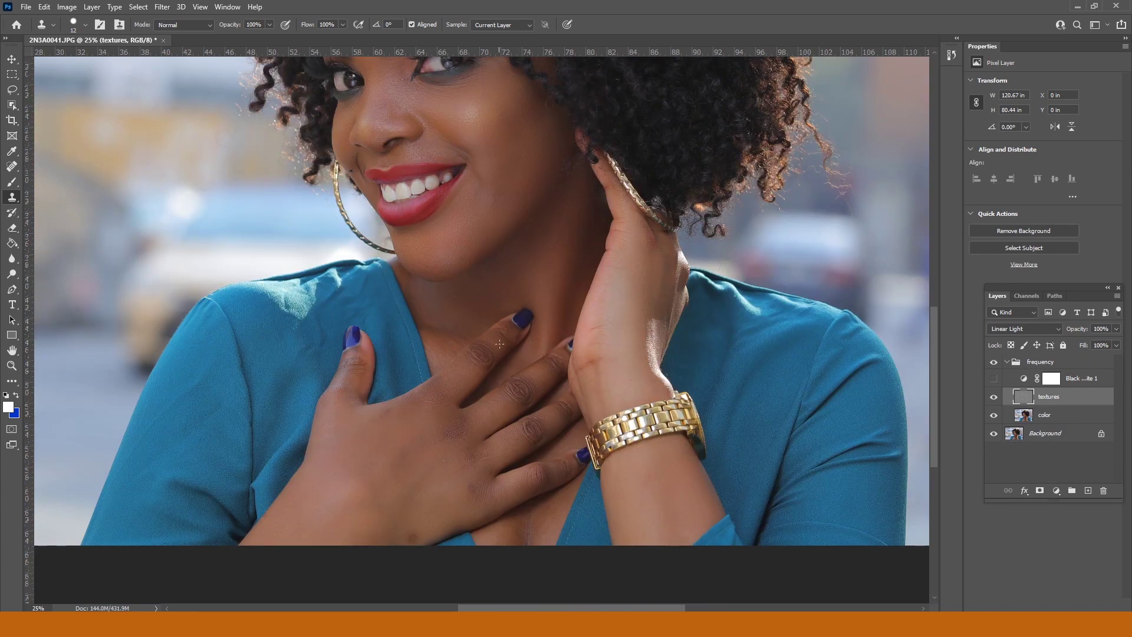
{"action": "left_click", "coordinate": [1069, 416]}
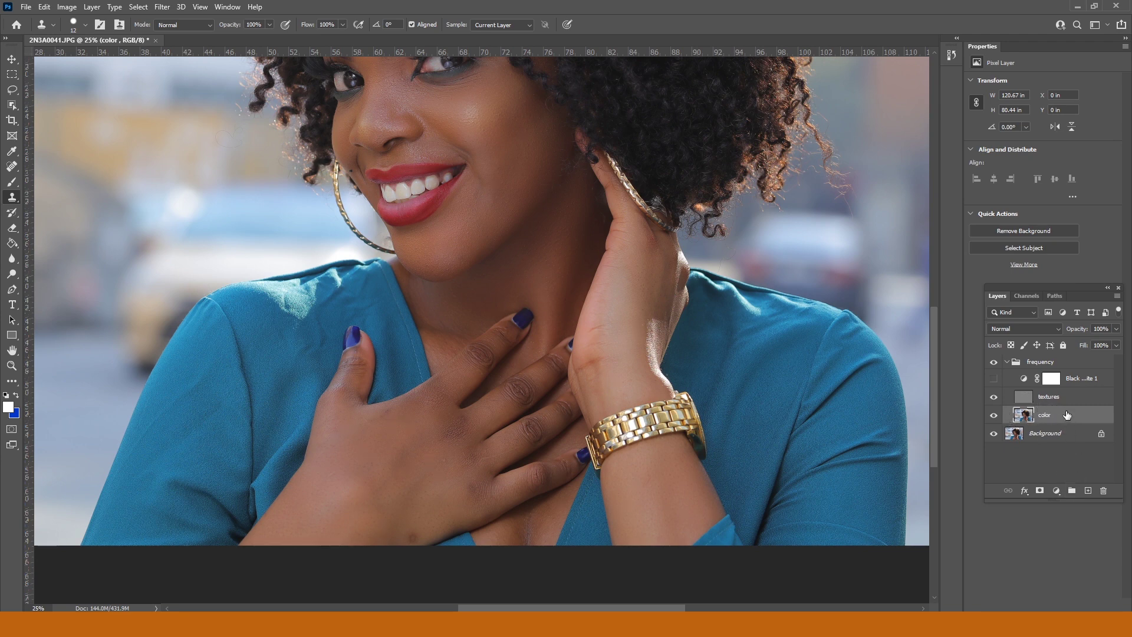
{"action": "left_click", "coordinate": [1088, 491]}
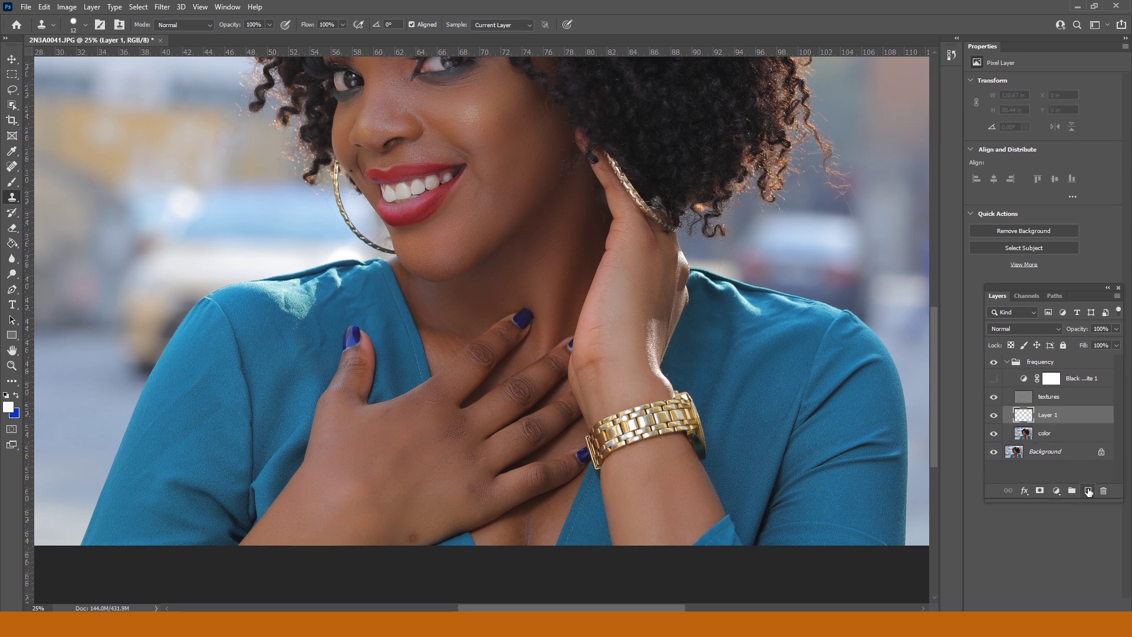
{"action": "double_click", "coordinate": [1043, 415]}
{"action": "left_click", "coordinate": [1061, 434]}
{"action": "left_click", "coordinate": [1059, 422]}
Set up the Brush tool for the hands with Lighten mode, 17% opacity and 17% flow
{"action": "key", "text": "z"}
{"action": "left_click", "coordinate": [490, 377]}
{"action": "left_click", "coordinate": [490, 376]}
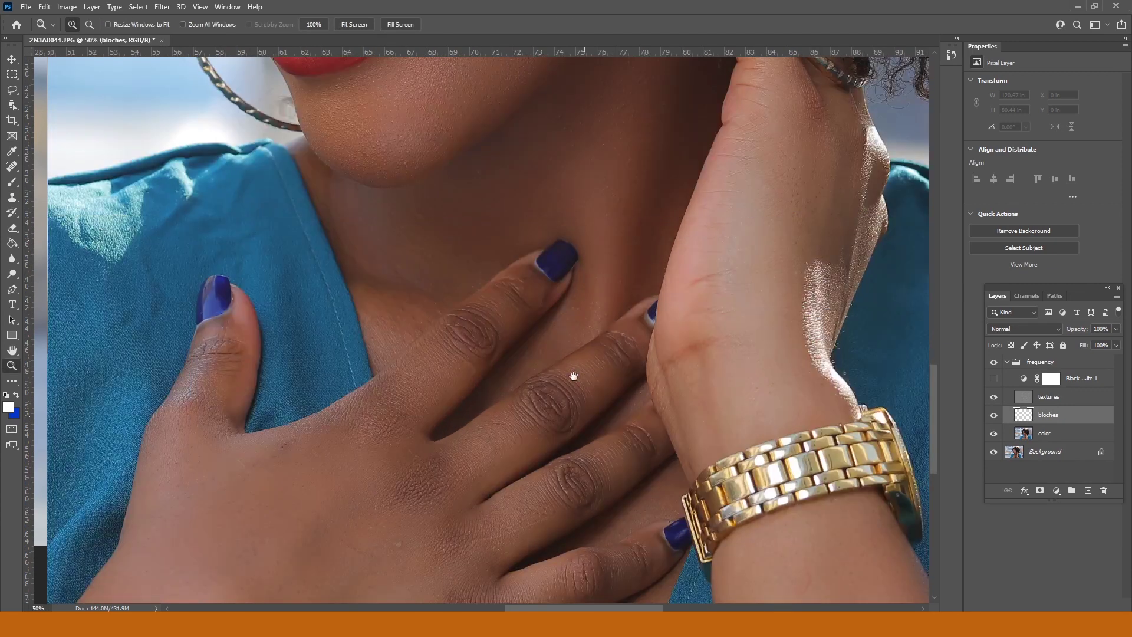
{"action": "left_click_drag", "start_coordinate": [573, 376], "coordinate": [557, 339]}
{"action": "left_click", "coordinate": [12, 182]}
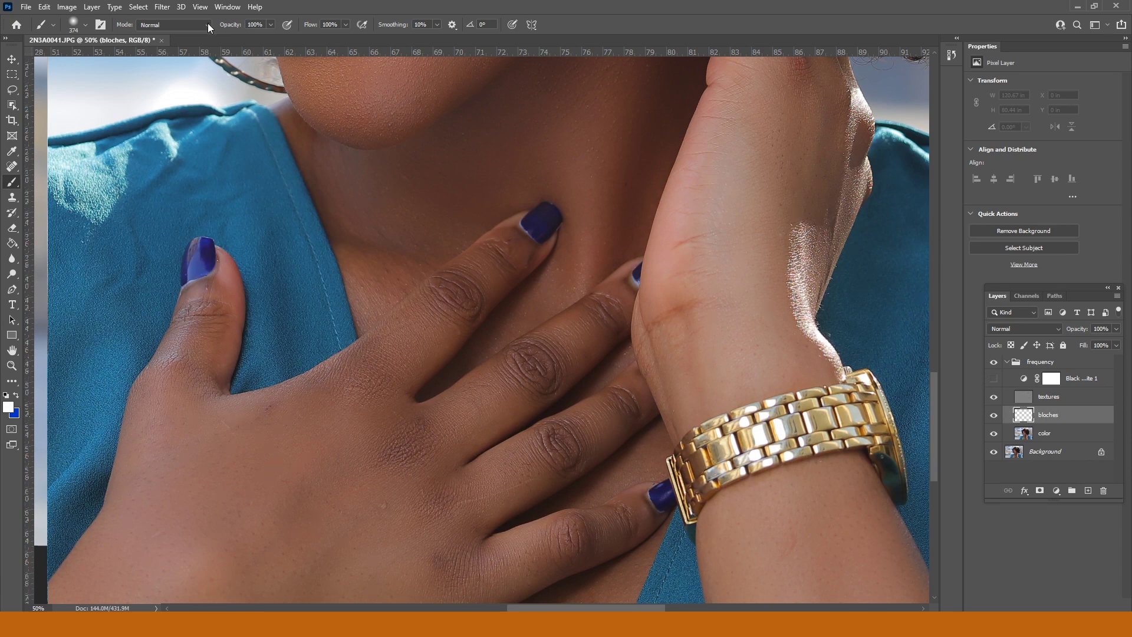
{"action": "left_click", "coordinate": [206, 23]}
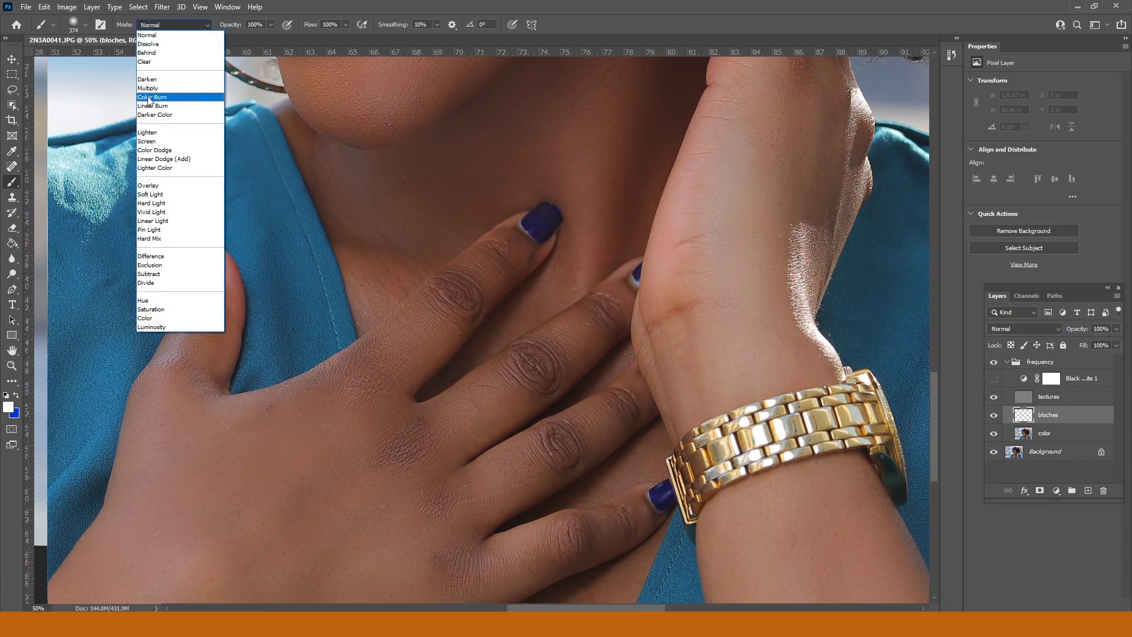
{"action": "left_click", "coordinate": [147, 133]}
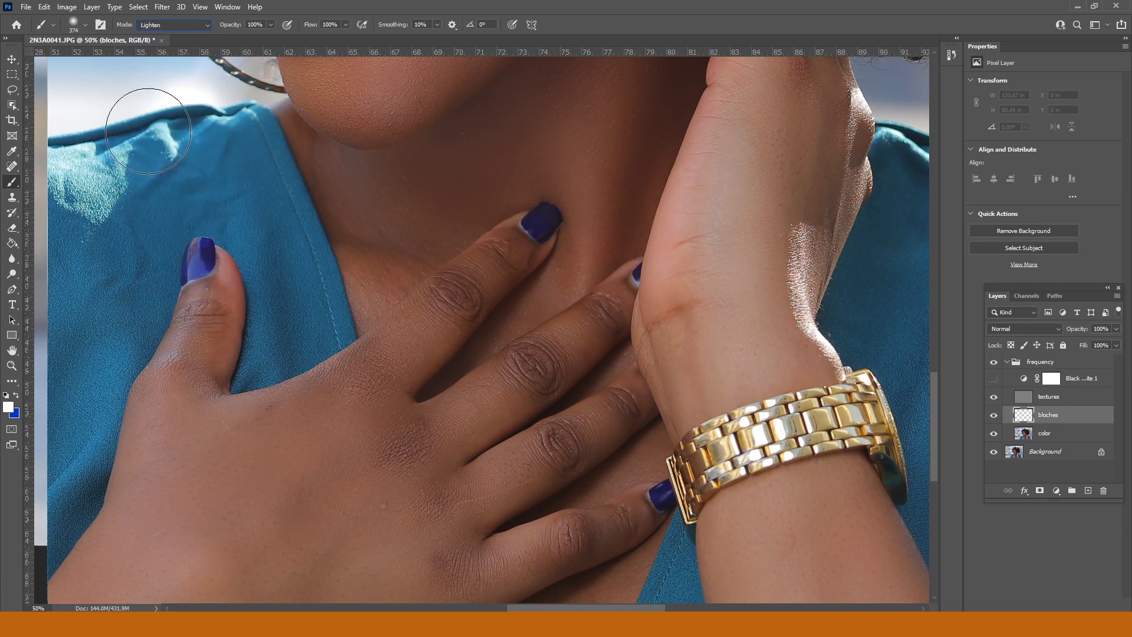
{"action": "left_click", "coordinate": [345, 24]}
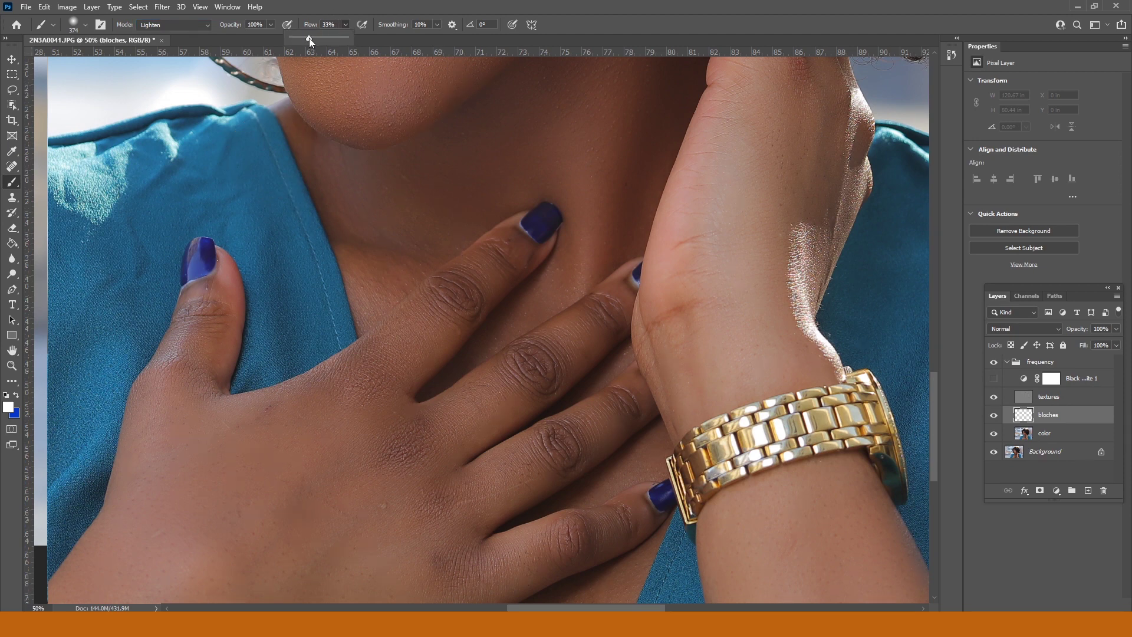
{"action": "left_click", "coordinate": [271, 25]}
{"action": "left_click", "coordinate": [227, 38]}
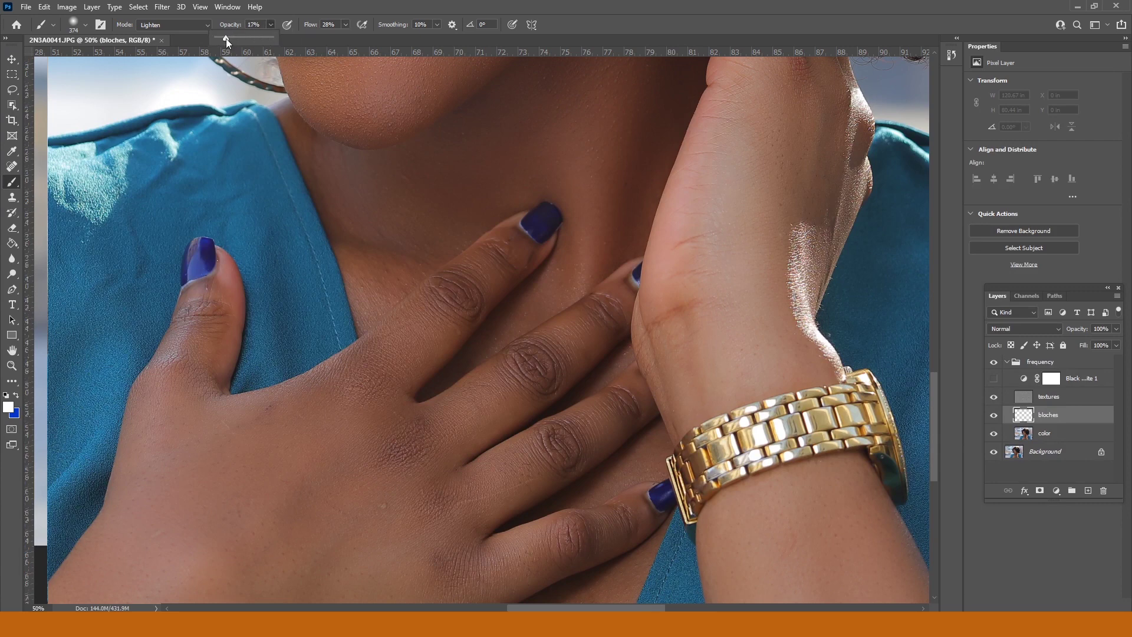
{"action": "left_click", "coordinate": [345, 24]}
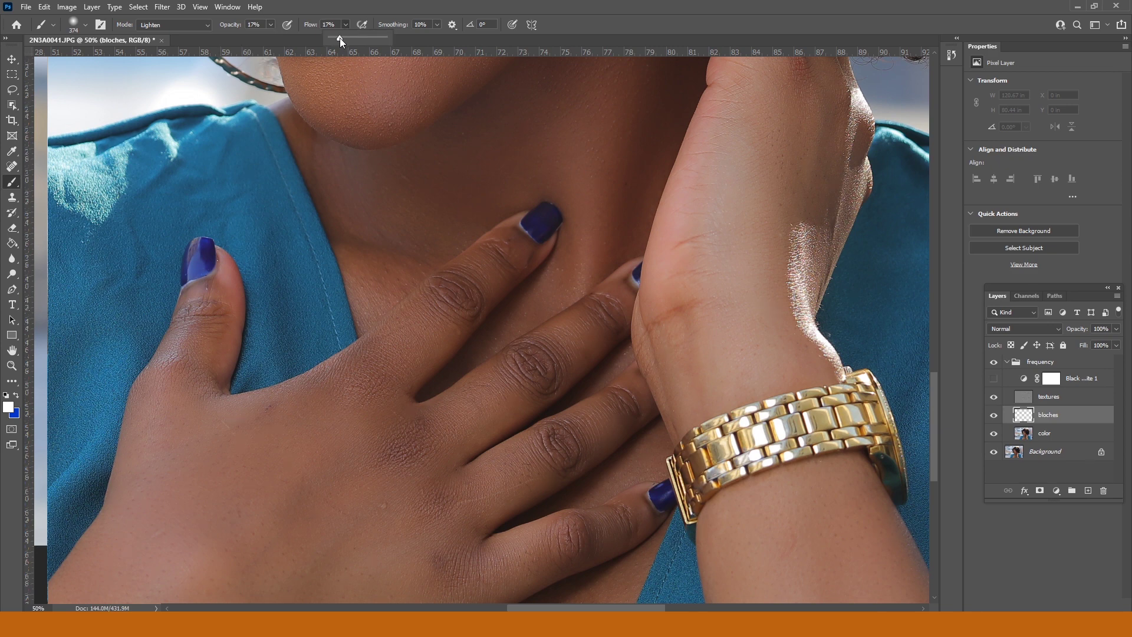
Set the brush size to 149 px, sample adjacent skin and paint over the index finger's dark knuckles
{"action": "right_click", "coordinate": [477, 401]}
{"action": "left_click", "coordinate": [569, 428]}
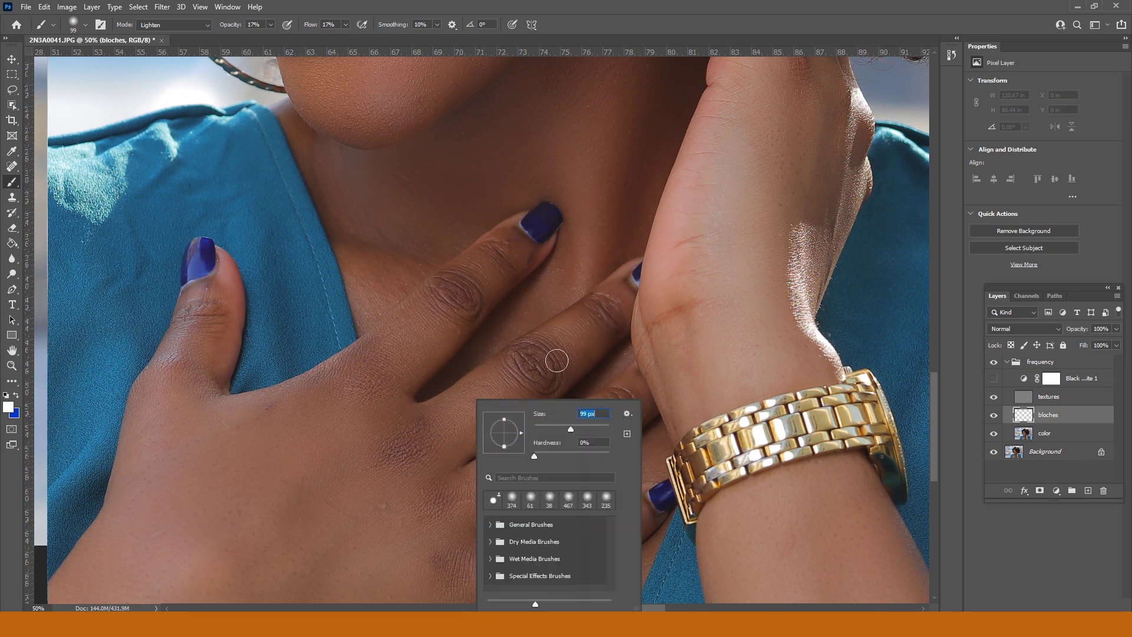
{"action": "left_click", "coordinate": [580, 428]}
{"action": "key", "text": "alt"}
{"action": "left_click", "coordinate": [435, 318], "text": "alt"}
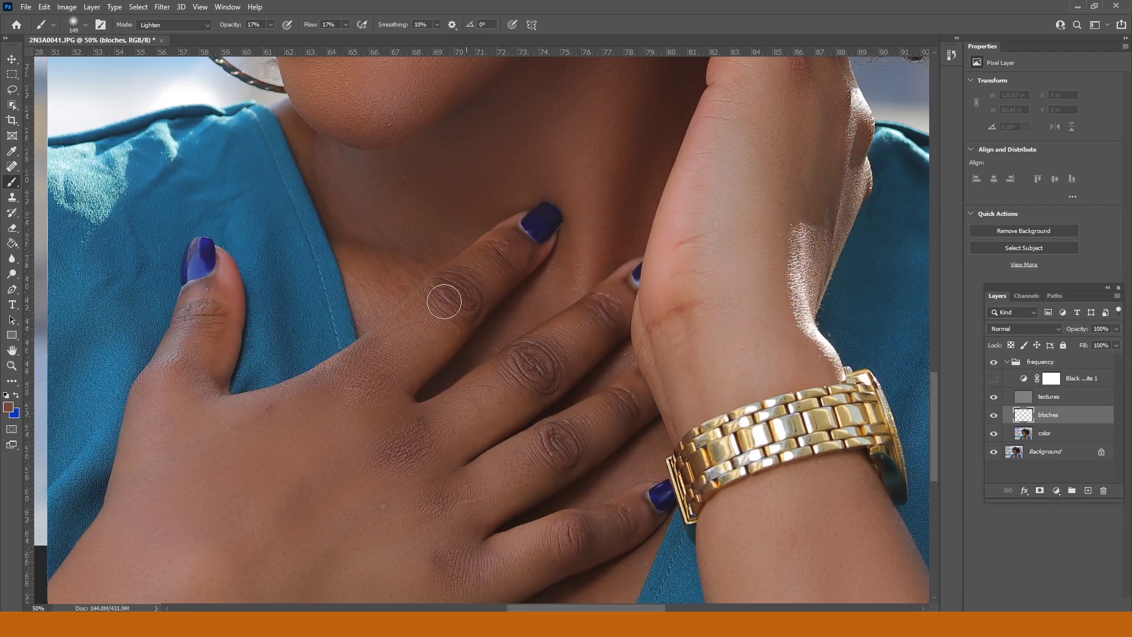
{"action": "mouse_move", "coordinate": [444, 302]}
{"action": "left_mouse_down"}
{"action": "mouse_move", "coordinate": [467, 291]}
{"action": "mouse_move", "coordinate": [457, 318]}
{"action": "mouse_move", "coordinate": [470, 281]}
{"action": "mouse_move", "coordinate": [462, 267]}
{"action": "mouse_move", "coordinate": [454, 280]}
{"action": "mouse_move", "coordinate": [476, 295]}
{"action": "mouse_move", "coordinate": [450, 295]}
{"action": "mouse_move", "coordinate": [468, 277]}
{"action": "mouse_move", "coordinate": [440, 298]}
{"action": "mouse_move", "coordinate": [471, 295]}
{"action": "mouse_move", "coordinate": [532, 232]}
{"action": "mouse_move", "coordinate": [522, 243]}
{"action": "left_mouse_up"}
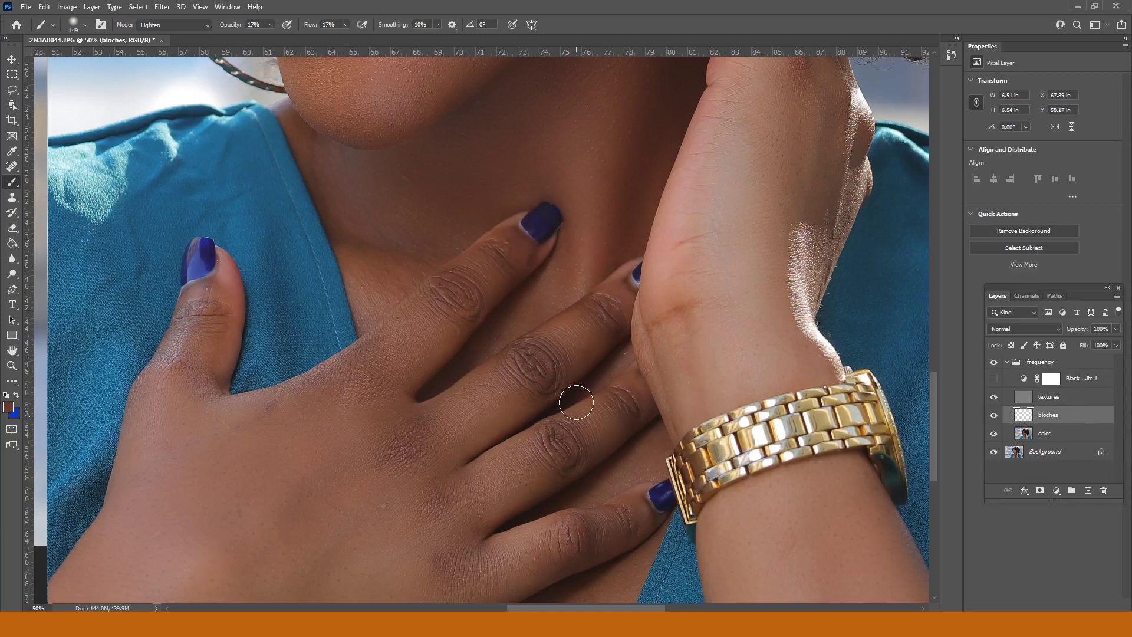
Lighten the middle finger's dark knuckles on the bloches layer with skin tones sampled beside them
{"action": "left_click", "coordinate": [573, 330], "text": "alt"}
{"action": "mouse_move", "coordinate": [536, 369]}
{"action": "left_mouse_down"}
{"action": "mouse_move", "coordinate": [507, 371]}
{"action": "mouse_move", "coordinate": [533, 393]}
{"action": "mouse_move", "coordinate": [558, 373]}
{"action": "mouse_move", "coordinate": [516, 391]}
{"action": "left_mouse_up"}
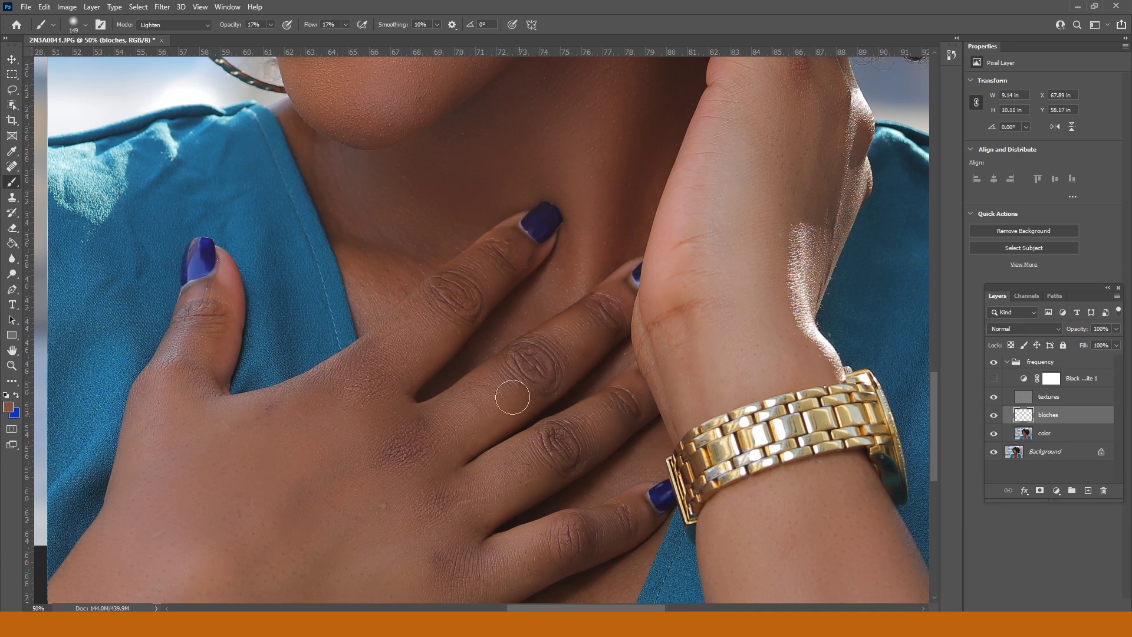
{"action": "left_click", "coordinate": [581, 341], "text": "alt"}
{"action": "mouse_move", "coordinate": [549, 348]}
{"action": "left_mouse_down"}
{"action": "mouse_move", "coordinate": [560, 369]}
{"action": "mouse_move", "coordinate": [528, 395]}
{"action": "mouse_move", "coordinate": [520, 384]}
{"action": "mouse_move", "coordinate": [536, 412]}
{"action": "mouse_move", "coordinate": [566, 355]}
{"action": "left_mouse_up"}
{"action": "left_click", "coordinate": [599, 321], "text": "alt"}
{"action": "mouse_move", "coordinate": [607, 303]}
{"action": "left_mouse_down"}
{"action": "mouse_move", "coordinate": [605, 341]}
{"action": "mouse_move", "coordinate": [606, 295]}
{"action": "left_mouse_up"}
Raise the brush flow to 27% and lighten the ring finger's dark knuckles with sampled skin tones
{"action": "left_click_drag", "start_coordinate": [576, 429], "coordinate": [574, 450]}
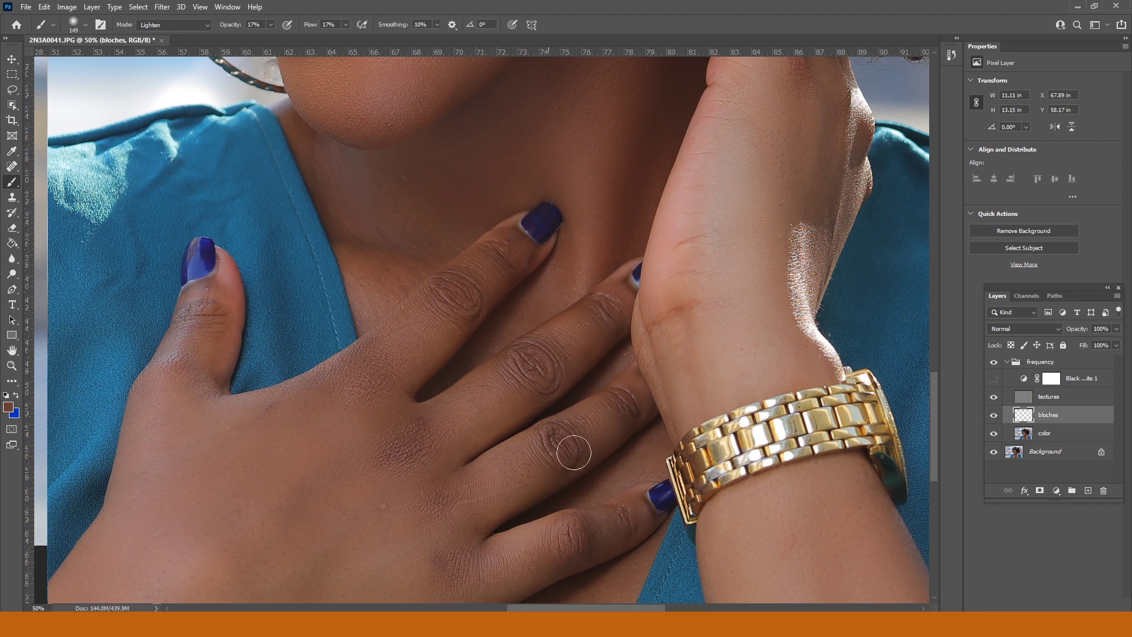
{"action": "left_click", "coordinate": [346, 25]}
{"action": "left_click", "coordinate": [613, 424]}
{"action": "mouse_move", "coordinate": [558, 437]}
{"action": "left_mouse_down"}
{"action": "mouse_move", "coordinate": [579, 442]}
{"action": "mouse_move", "coordinate": [551, 465]}
{"action": "left_mouse_up"}
{"action": "left_click", "coordinate": [607, 417], "text": "alt"}
{"action": "left_click_drag", "start_coordinate": [632, 391], "coordinate": [632, 397]}
Sample nearby skin and paint over the dark spot and shading near the wrist at the photo's lower edge
{"action": "scroll", "coordinate": [543, 448], "scroll_direction": "down", "scroll_amount": 5}
{"action": "scroll", "coordinate": [525, 321], "scroll_direction": "left", "scroll_amount": 2}
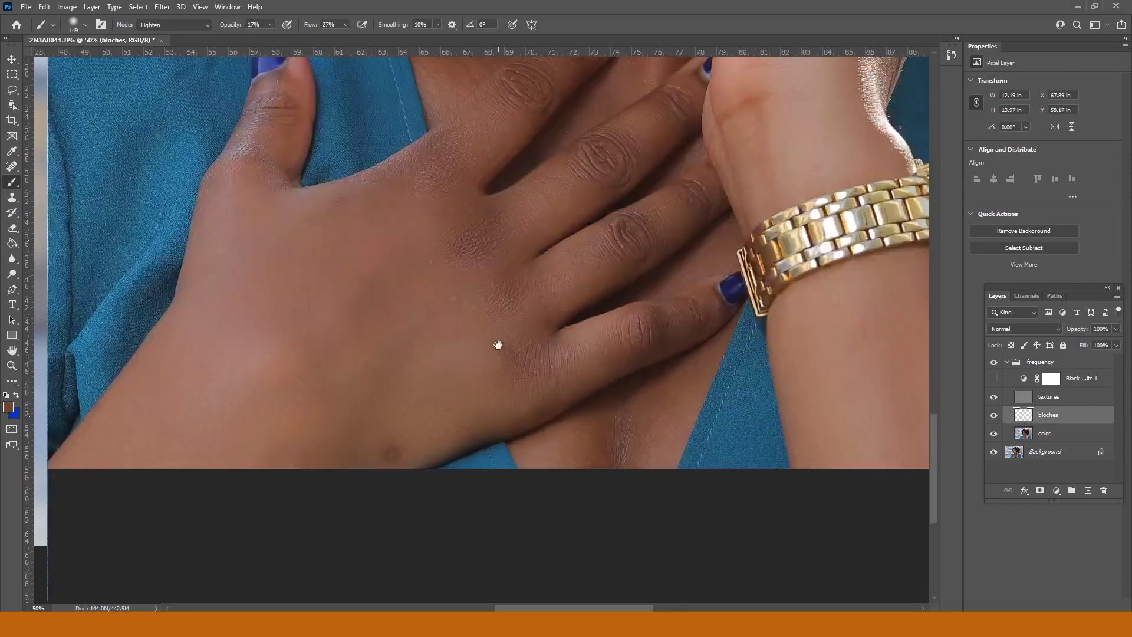
{"action": "left_click", "coordinate": [414, 415], "text": "alt"}
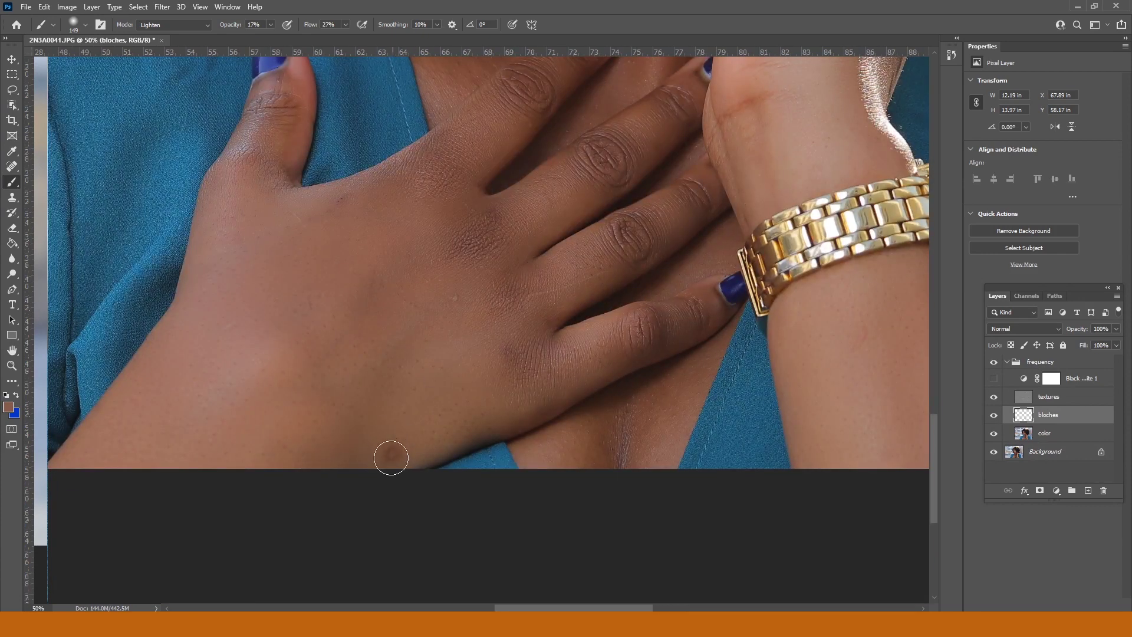
{"action": "left_click_drag", "start_coordinate": [392, 455], "coordinate": [387, 465]}
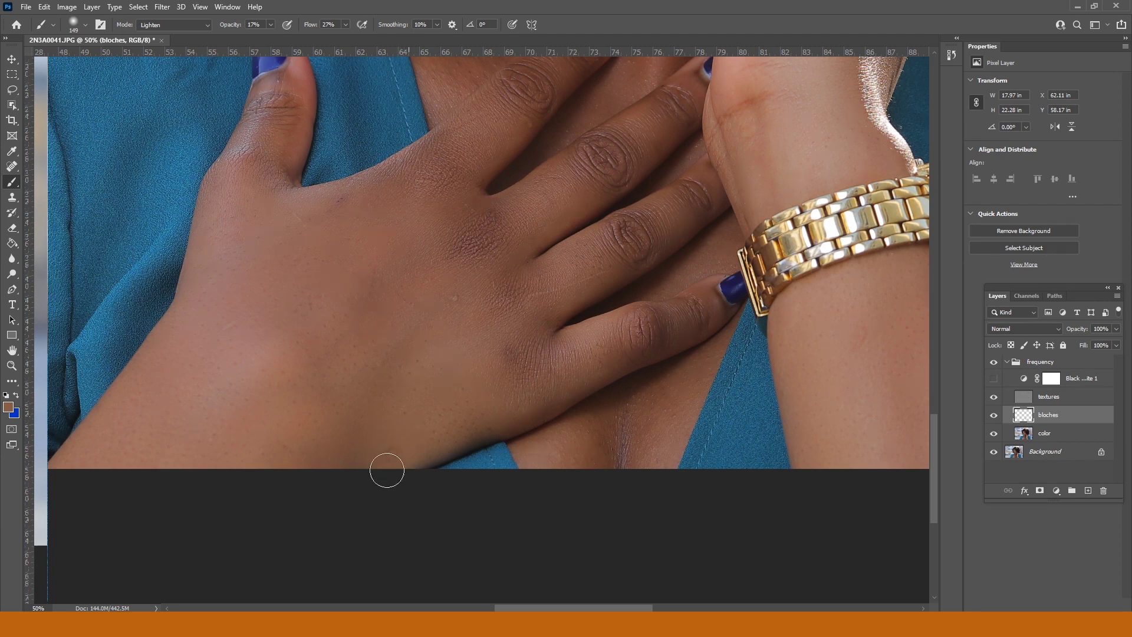
{"action": "left_click_drag", "start_coordinate": [391, 448], "coordinate": [329, 468]}
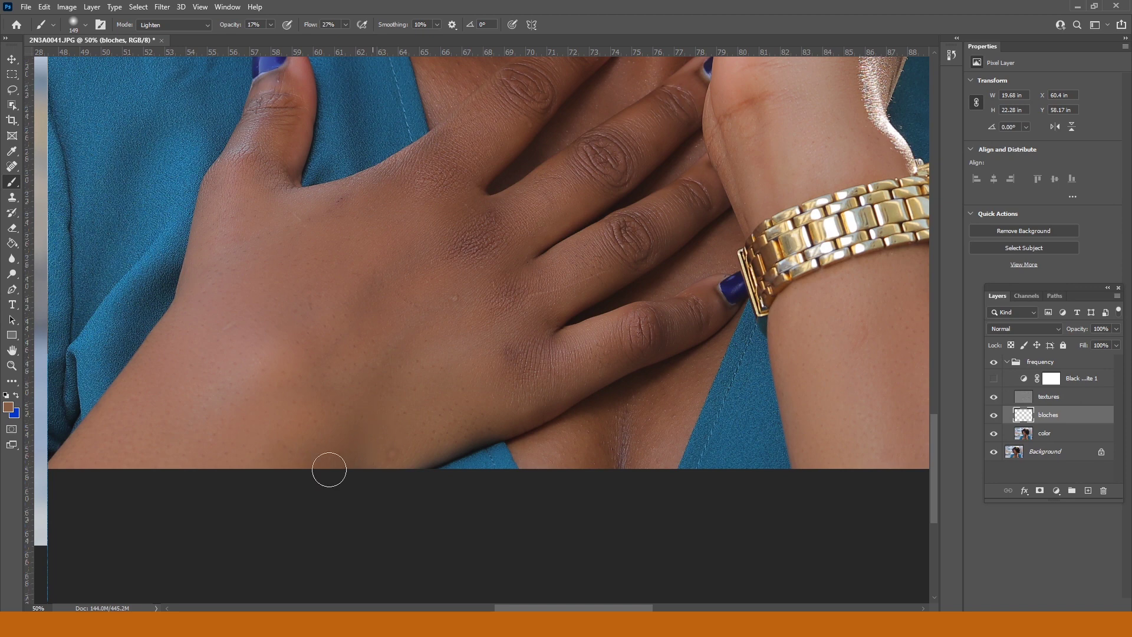
Set the brush size to 193 px and its blending mode to Normal
{"action": "right_click", "coordinate": [496, 353]}
{"action": "left_click_drag", "start_coordinate": [607, 383], "coordinate": [618, 383]}
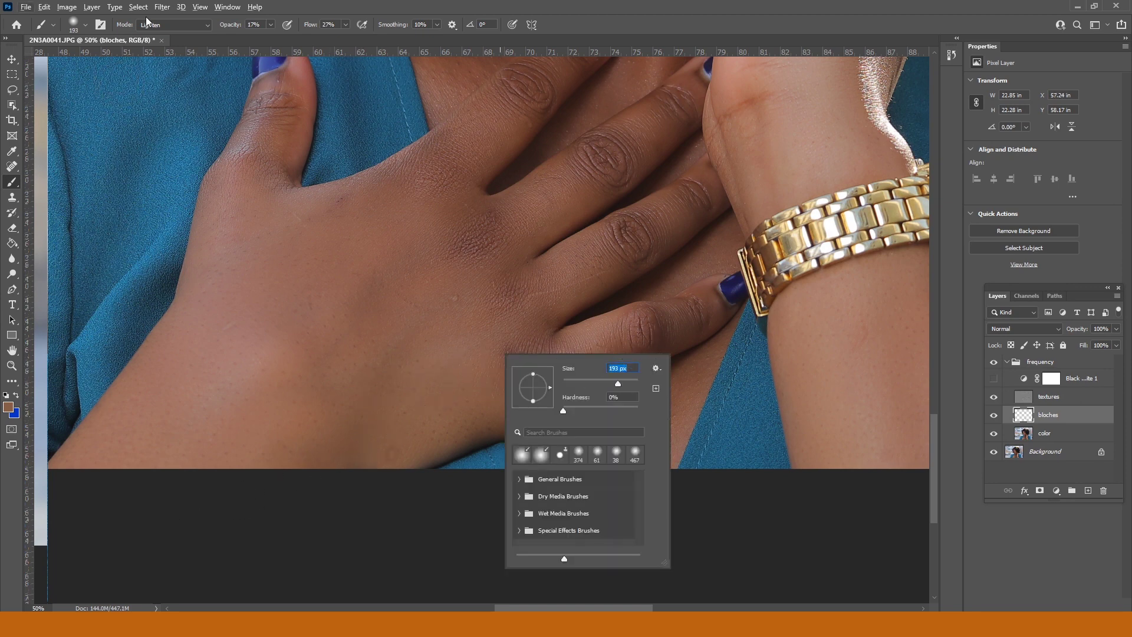
{"action": "left_click", "coordinate": [202, 27]}
{"action": "left_click", "coordinate": [203, 26]}
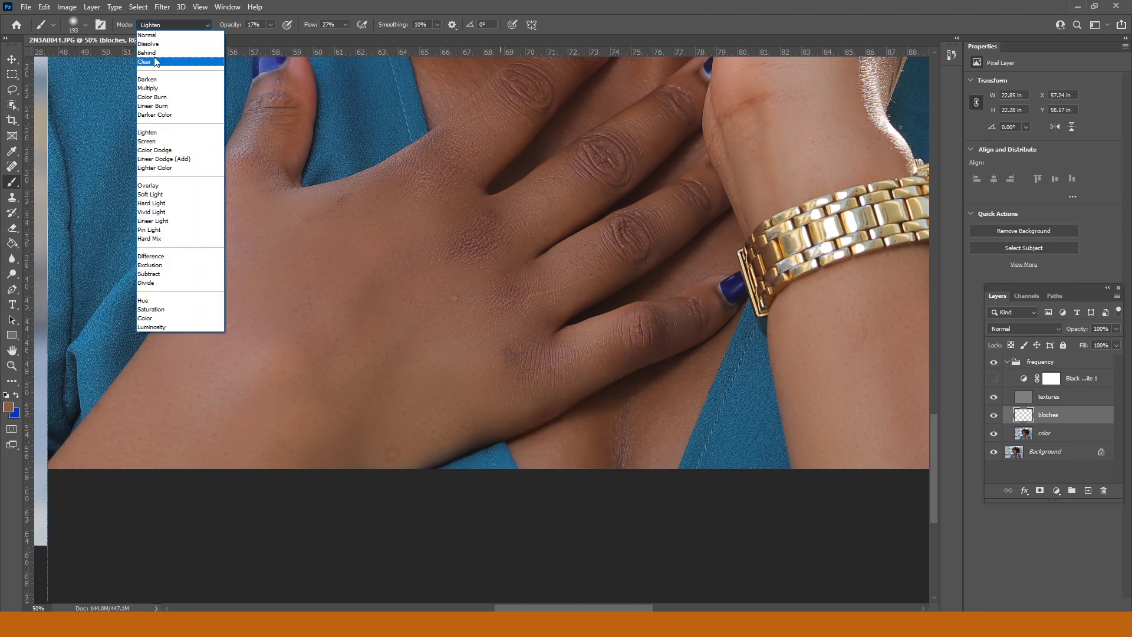
{"action": "left_click", "coordinate": [151, 36]}
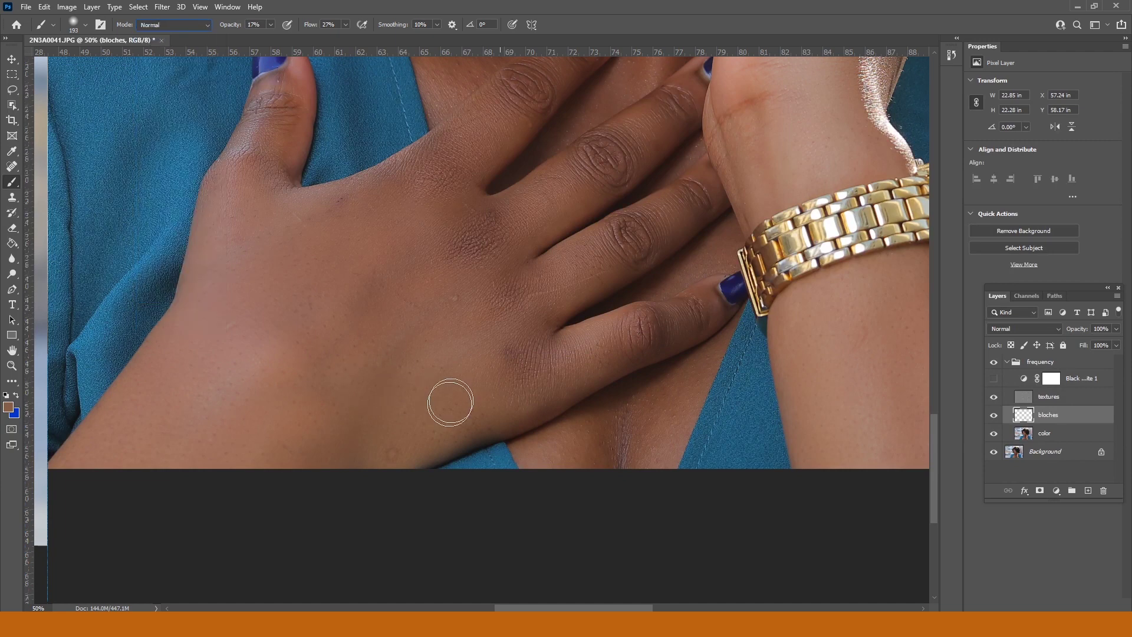
Sample nearby skin on the hand and paint over the dark knuckles at the base of the fingers
{"action": "left_click", "coordinate": [489, 371], "text": "alt"}
{"action": "mouse_move", "coordinate": [489, 371]}
{"action": "left_mouse_down"}
{"action": "mouse_move", "coordinate": [519, 346]}
{"action": "mouse_move", "coordinate": [497, 380]}
{"action": "mouse_move", "coordinate": [530, 333]}
{"action": "mouse_move", "coordinate": [509, 350]}
{"action": "mouse_move", "coordinate": [503, 390]}
{"action": "mouse_move", "coordinate": [515, 345]}
{"action": "mouse_move", "coordinate": [521, 387]}
{"action": "mouse_move", "coordinate": [526, 354]}
{"action": "mouse_move", "coordinate": [553, 343]}
{"action": "mouse_move", "coordinate": [556, 362]}
{"action": "mouse_move", "coordinate": [510, 367]}
{"action": "mouse_move", "coordinate": [554, 348]}
{"action": "mouse_move", "coordinate": [506, 361]}
{"action": "mouse_move", "coordinate": [496, 356]}
{"action": "mouse_move", "coordinate": [506, 345]}
{"action": "mouse_move", "coordinate": [456, 365]}
{"action": "mouse_move", "coordinate": [440, 311]}
{"action": "mouse_move", "coordinate": [514, 290]}
{"action": "mouse_move", "coordinate": [491, 318]}
{"action": "mouse_move", "coordinate": [514, 282]}
{"action": "mouse_move", "coordinate": [484, 326]}
{"action": "mouse_move", "coordinate": [515, 304]}
{"action": "mouse_move", "coordinate": [495, 289]}
{"action": "mouse_move", "coordinate": [517, 319]}
{"action": "mouse_move", "coordinate": [518, 296]}
{"action": "mouse_move", "coordinate": [515, 361]}
{"action": "left_mouse_up"}
{"action": "left_click", "coordinate": [455, 313], "text": "alt"}
{"action": "mouse_move", "coordinate": [458, 309]}
{"action": "left_mouse_down"}
{"action": "mouse_move", "coordinate": [485, 212]}
{"action": "mouse_move", "coordinate": [449, 264]}
{"action": "mouse_move", "coordinate": [503, 222]}
{"action": "mouse_move", "coordinate": [457, 254]}
{"action": "mouse_move", "coordinate": [450, 228]}
{"action": "mouse_move", "coordinate": [397, 210]}
{"action": "mouse_move", "coordinate": [457, 151]}
{"action": "mouse_move", "coordinate": [371, 246]}
{"action": "mouse_move", "coordinate": [349, 202]}
{"action": "mouse_move", "coordinate": [311, 227]}
{"action": "left_mouse_up"}
{"action": "mouse_move", "coordinate": [596, 205]}
{"action": "left_mouse_down"}
{"action": "mouse_move", "coordinate": [607, 157]}
{"action": "mouse_move", "coordinate": [596, 176]}
{"action": "mouse_move", "coordinate": [600, 263]}
{"action": "mouse_move", "coordinate": [626, 240]}
{"action": "mouse_move", "coordinate": [589, 245]}
{"action": "mouse_move", "coordinate": [649, 342]}
{"action": "mouse_move", "coordinate": [596, 352]}
{"action": "mouse_move", "coordinate": [690, 315]}
{"action": "left_mouse_up"}
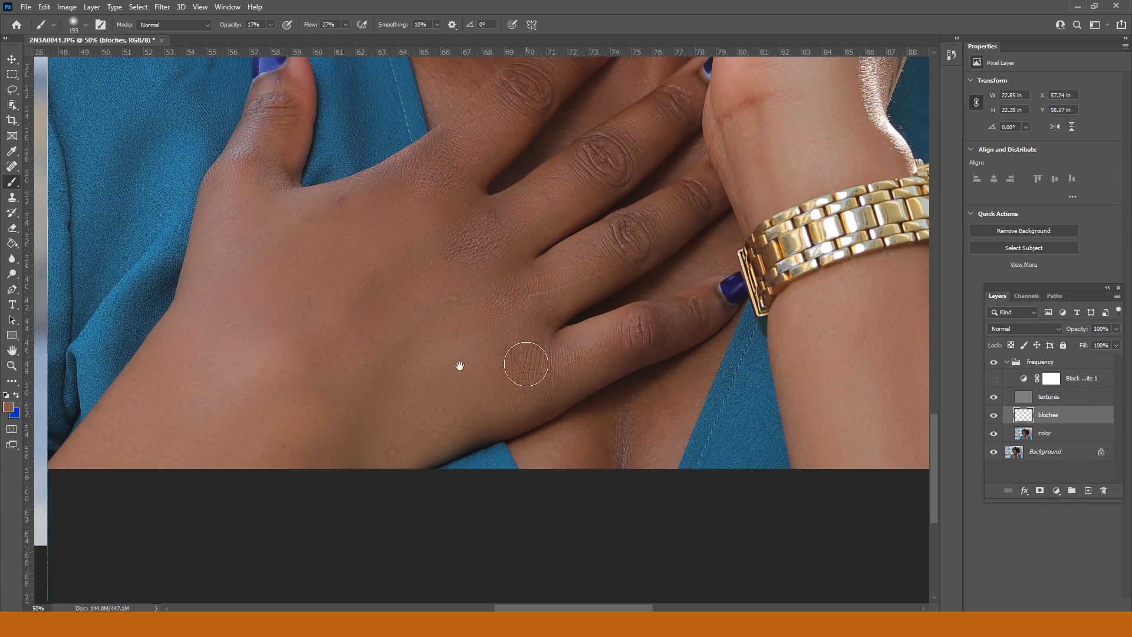
Sample skin below the thumb's joint and lighten the dark area around the thumb knuckle
{"action": "left_click_drag", "start_coordinate": [401, 351], "coordinate": [506, 264]}
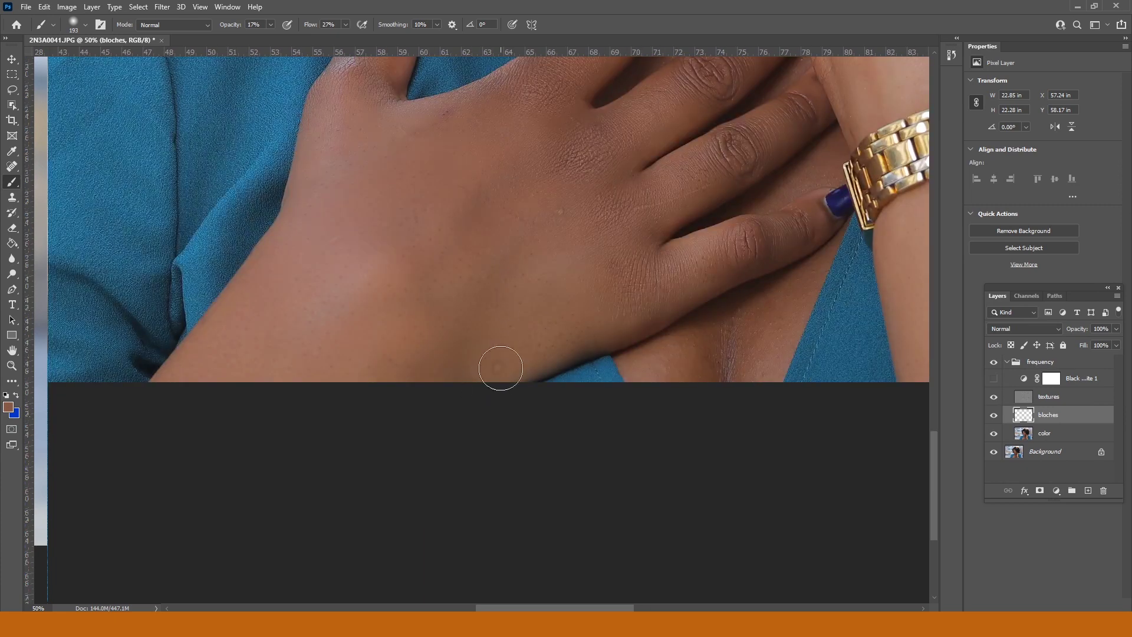
{"action": "scroll", "coordinate": [458, 306], "scroll_direction": "up", "scroll_amount": 7}
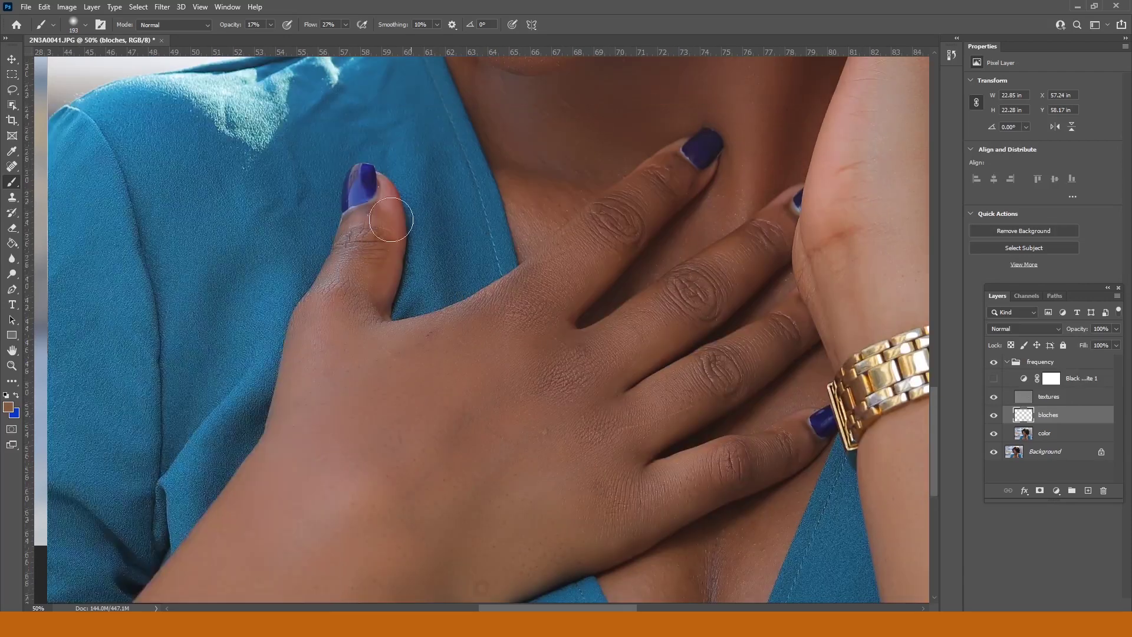
{"action": "left_click", "coordinate": [362, 283], "text": "alt"}
{"action": "left_click_drag", "start_coordinate": [377, 236], "coordinate": [362, 234]}
Paint over the dark crease on the raised hand's wrist above the gold bracelet with the skin-tone brush
{"action": "left_click_drag", "start_coordinate": [599, 164], "coordinate": [561, 299]}
{"action": "left_click_drag", "start_coordinate": [683, 103], "coordinate": [649, 369]}
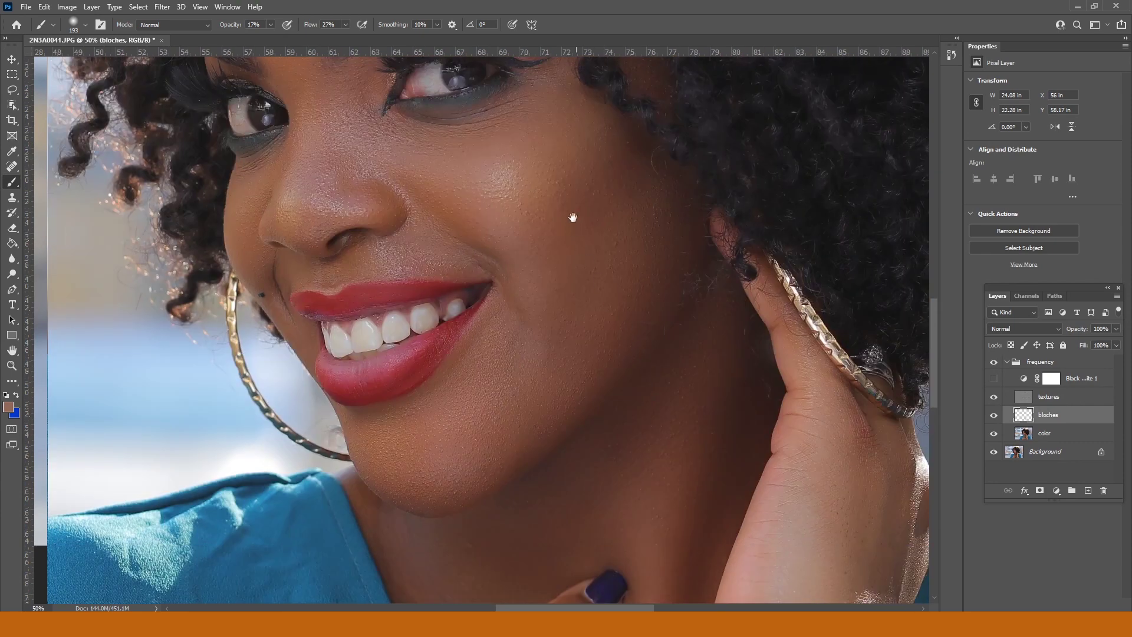
{"action": "left_click_drag", "start_coordinate": [548, 351], "coordinate": [518, 200]}
{"action": "left_click_drag", "start_coordinate": [748, 515], "coordinate": [706, 380]}
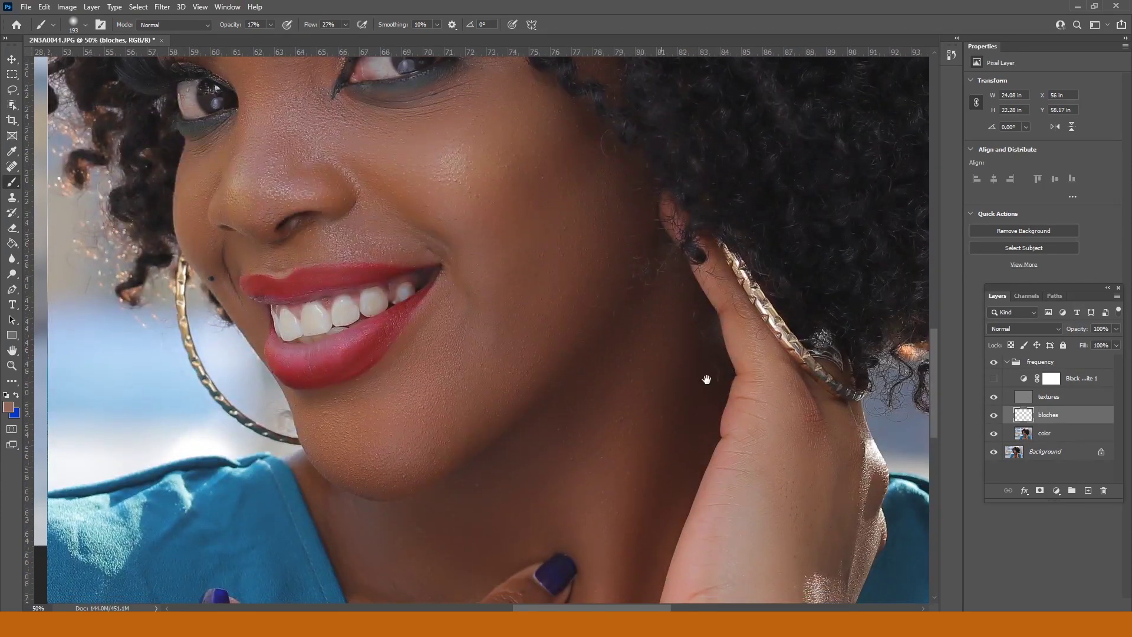
{"action": "left_click_drag", "start_coordinate": [718, 486], "coordinate": [748, 372]}
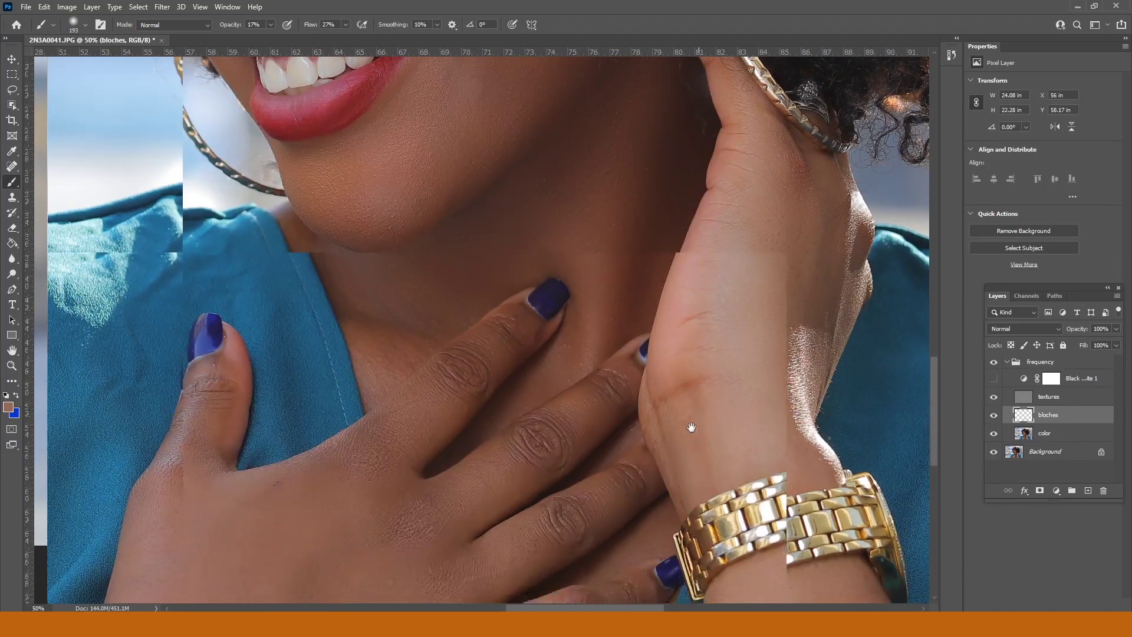
{"action": "left_click_drag", "start_coordinate": [716, 415], "coordinate": [698, 433]}
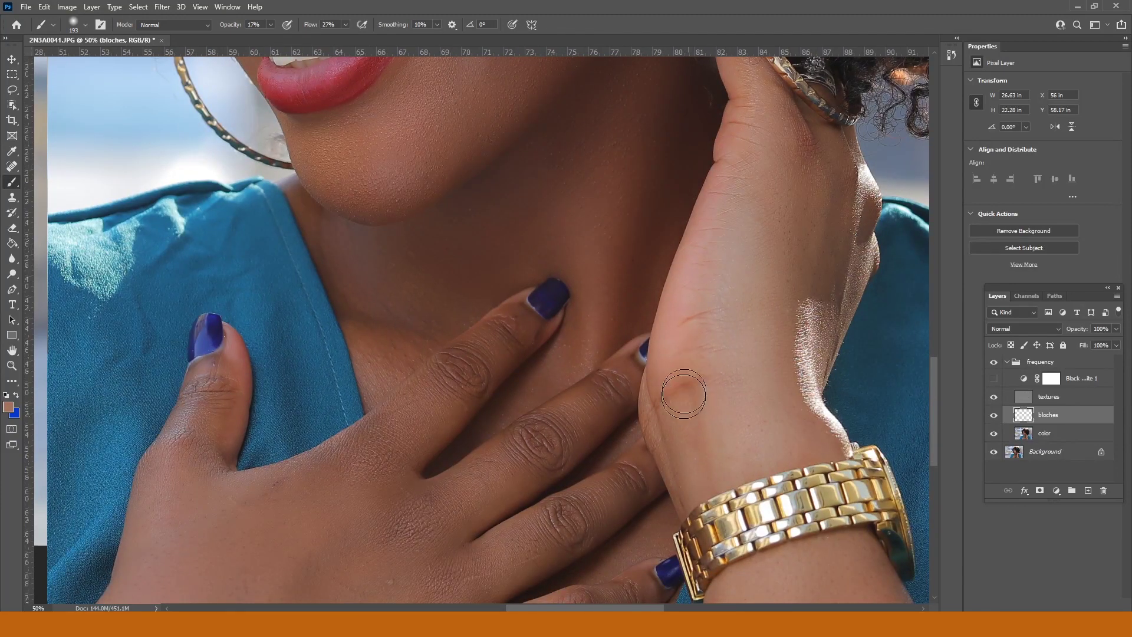
{"action": "mouse_move", "coordinate": [683, 393]}
{"action": "left_mouse_down"}
{"action": "mouse_move", "coordinate": [672, 395]}
{"action": "mouse_move", "coordinate": [678, 379]}
{"action": "mouse_move", "coordinate": [696, 383]}
{"action": "left_mouse_up"}
{"action": "left_click_drag", "start_coordinate": [737, 434], "coordinate": [689, 248]}
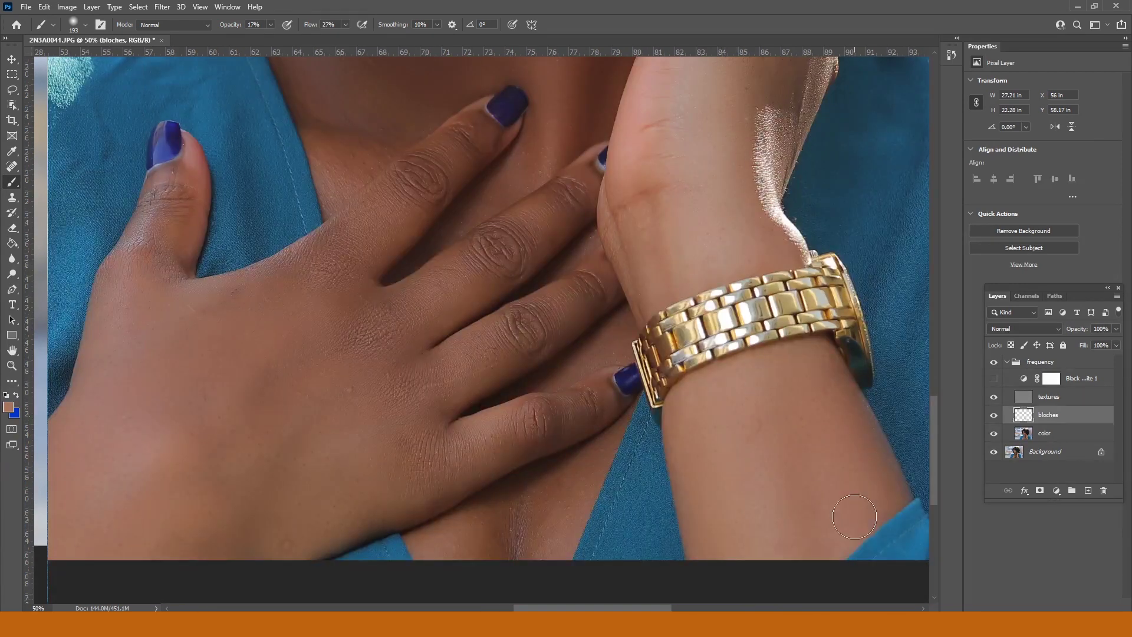
Toggle the bloches layer's visibility at a zoomed-out view to compare the hands before and after retouching
{"action": "left_click", "coordinate": [1026, 400]}
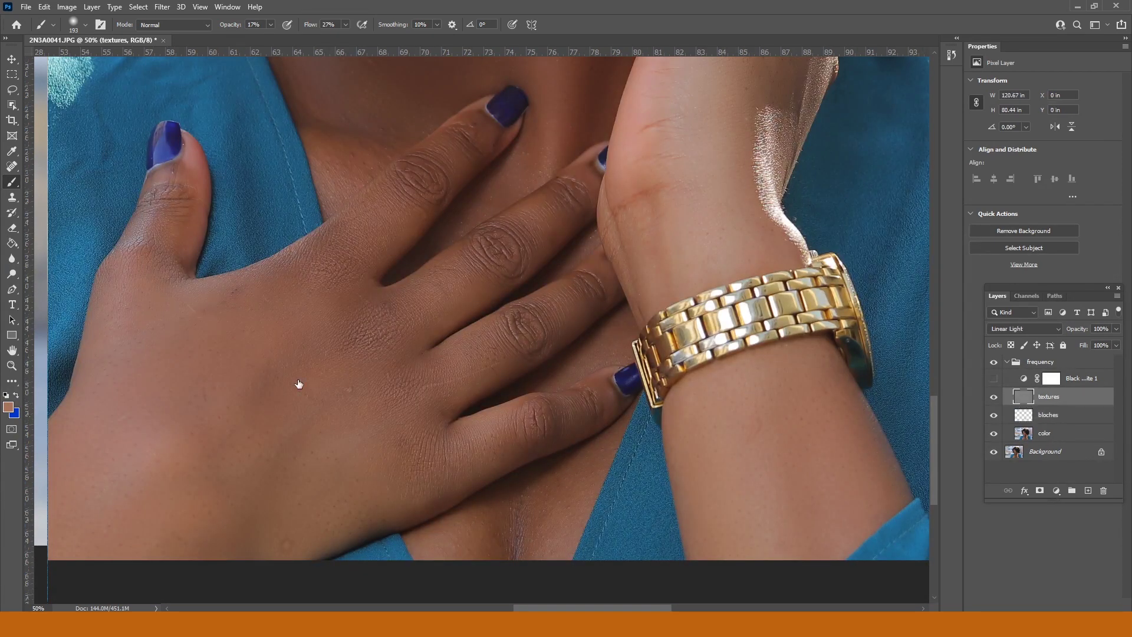
{"action": "left_click", "coordinate": [345, 373], "text": "alt"}
{"action": "left_click", "coordinate": [345, 373], "text": "alt"}
{"action": "left_click", "coordinate": [346, 373], "text": "alt"}
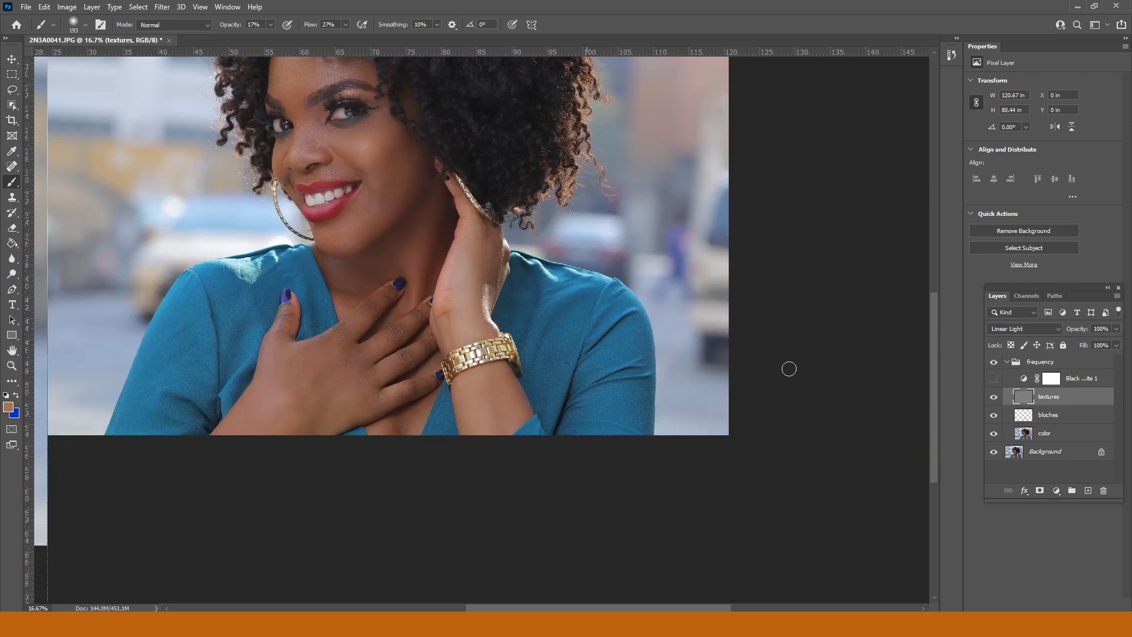
{"action": "left_click", "coordinate": [992, 416]}
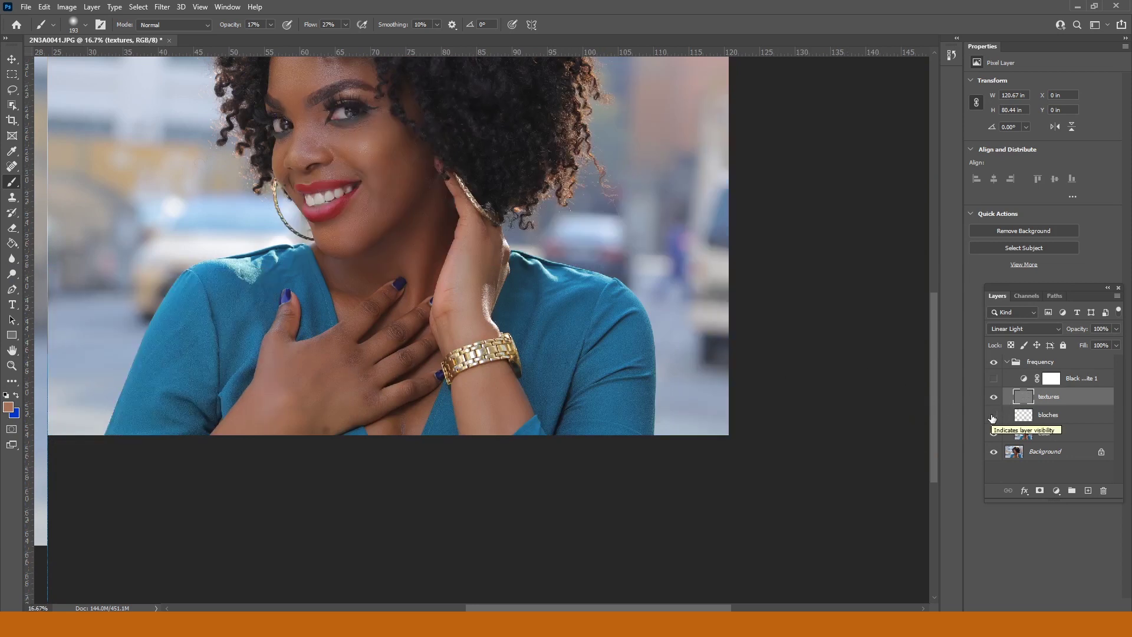
{"action": "left_click", "coordinate": [992, 416]}
{"action": "left_click", "coordinate": [992, 417]}
{"action": "left_click", "coordinate": [992, 417]}
{"action": "left_click", "coordinate": [993, 417]}
{"action": "left_click", "coordinate": [992, 417]}
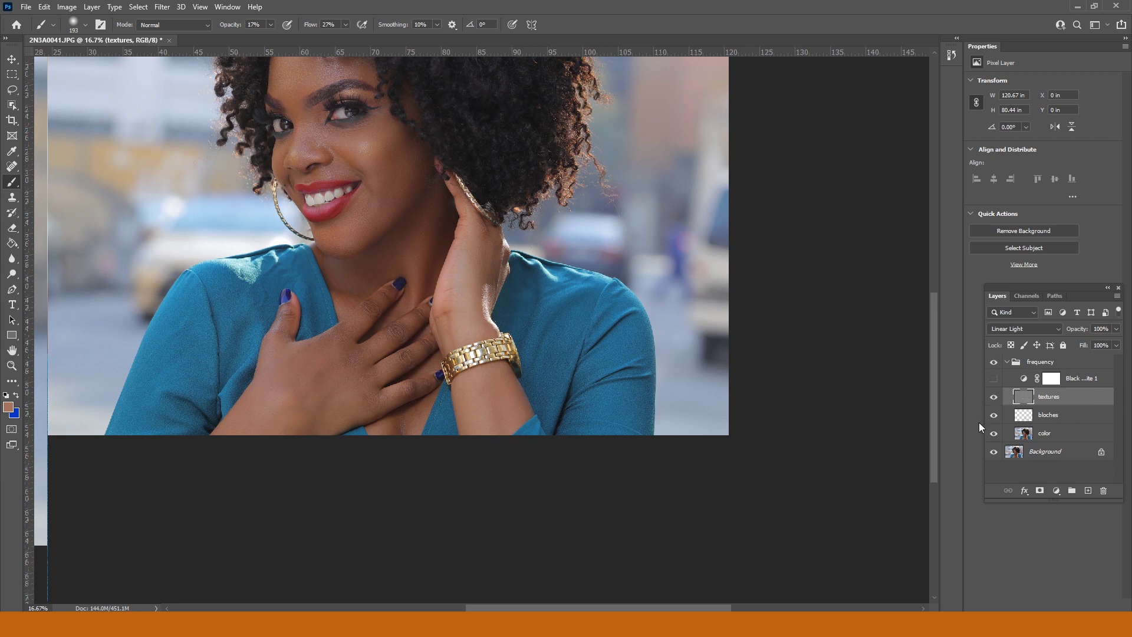
On the bloches layer, sample adjacent skin and paint over the discolored area of the raised hand below the earring
{"action": "key", "text": "z"}
{"action": "left_click", "coordinate": [483, 260]}
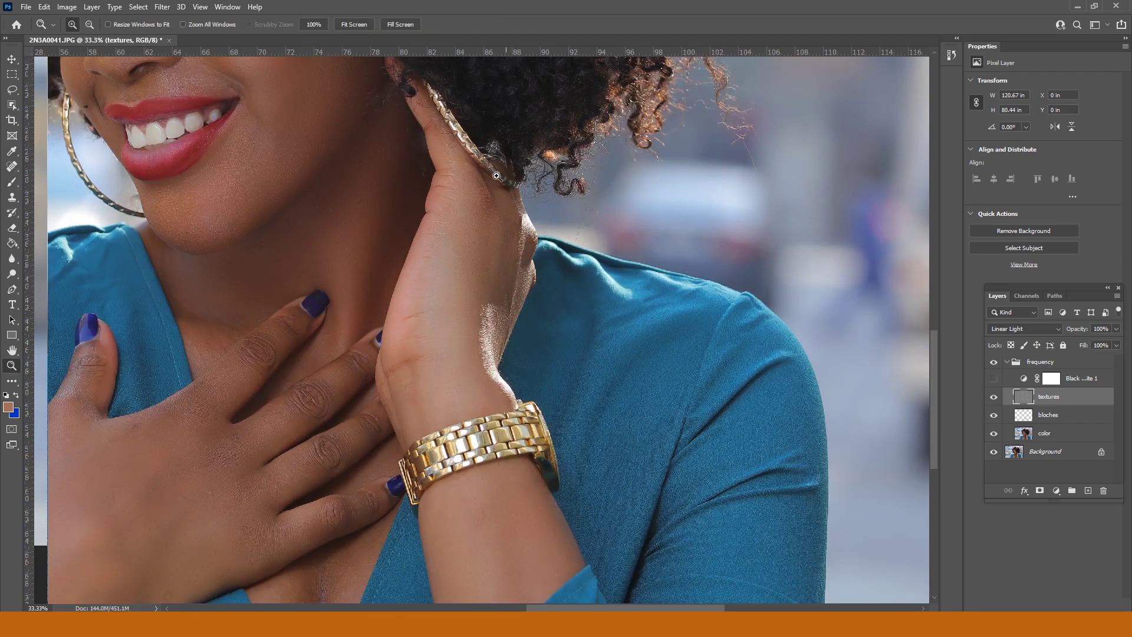
{"action": "left_click", "coordinate": [12, 198]}
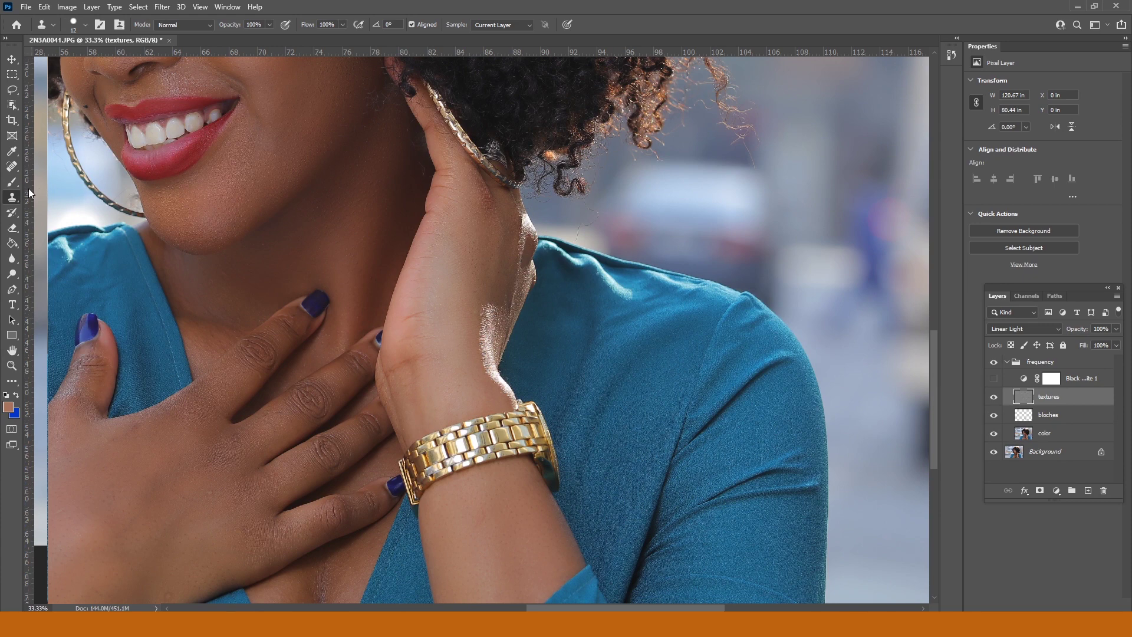
{"action": "left_click", "coordinate": [11, 184]}
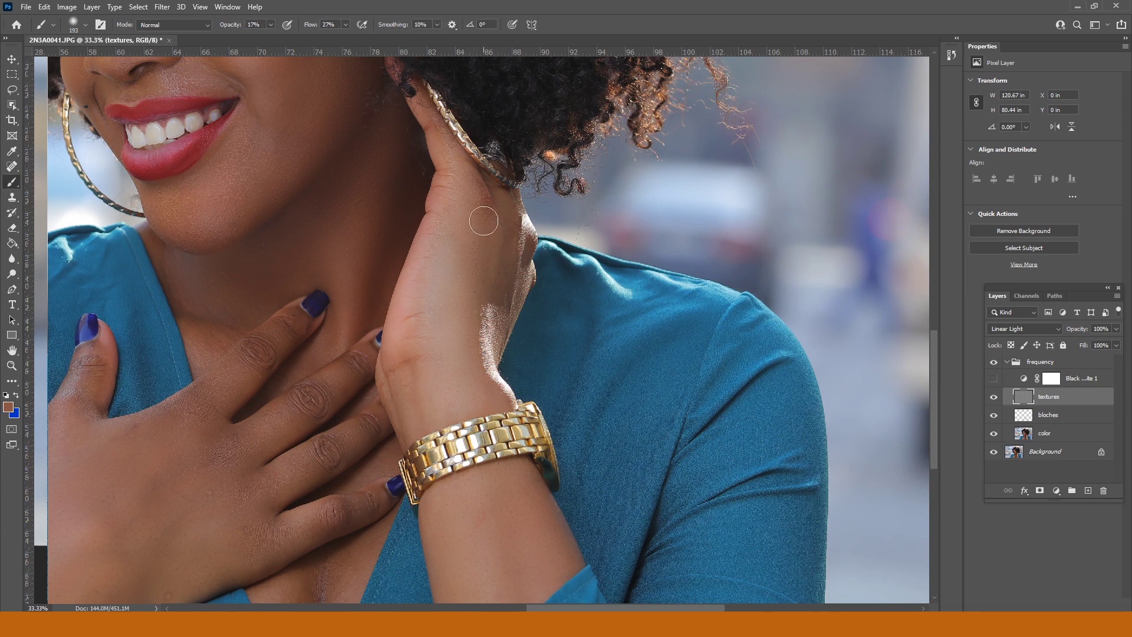
{"action": "left_click_drag", "start_coordinate": [489, 209], "coordinate": [486, 196]}
{"action": "left_click", "coordinate": [1041, 416]}
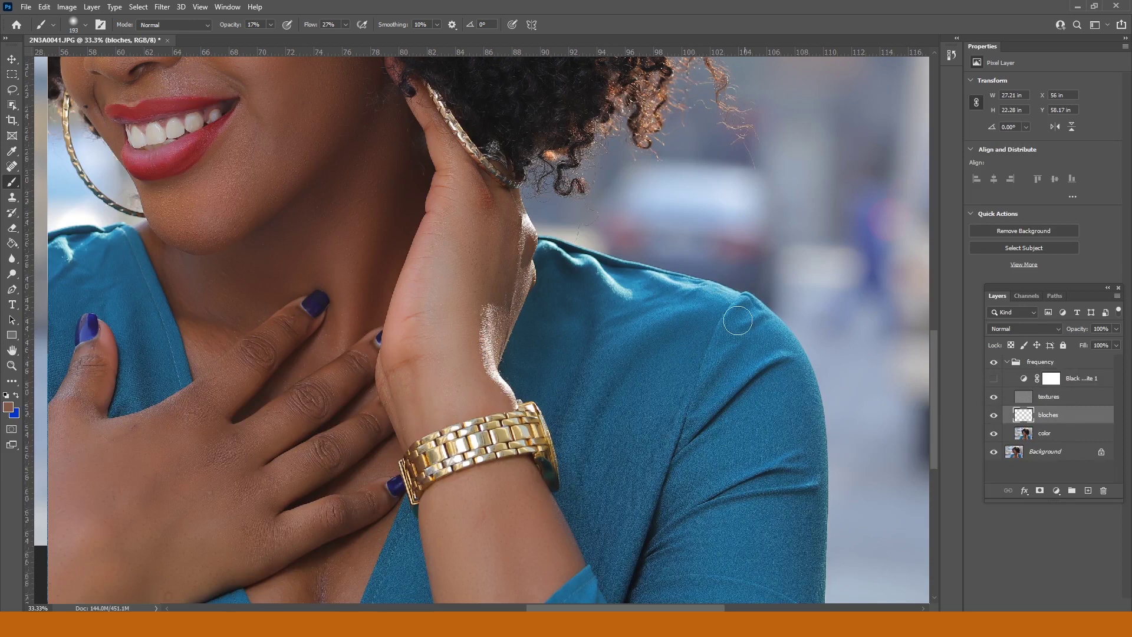
{"action": "left_click", "coordinate": [483, 229], "text": "alt"}
{"action": "mouse_move", "coordinate": [483, 230]}
{"action": "left_mouse_down"}
{"action": "mouse_move", "coordinate": [493, 223]}
{"action": "mouse_move", "coordinate": [485, 200]}
{"action": "mouse_move", "coordinate": [495, 240]}
{"action": "left_mouse_up"}
Review the whole portrait and delete the Black & White 1 adjustment layer from the frequency group
{"action": "left_click", "coordinate": [479, 235], "text": "ctrl+alt"}
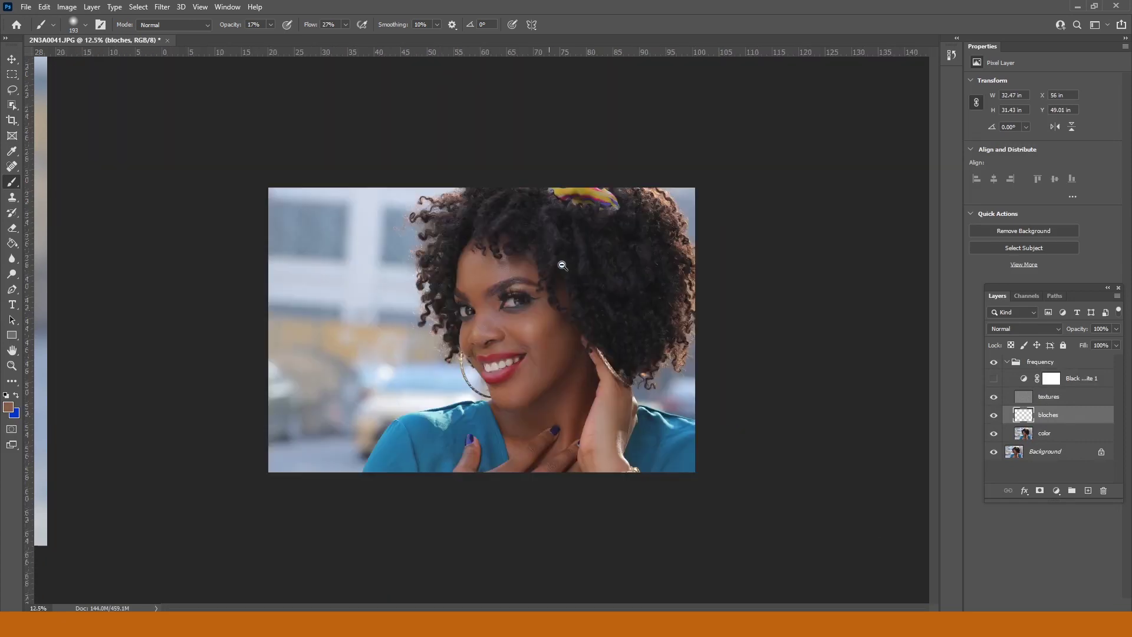
{"action": "left_click", "coordinate": [562, 265], "text": "ctrl+alt"}
{"action": "left_click", "coordinate": [11, 366]}
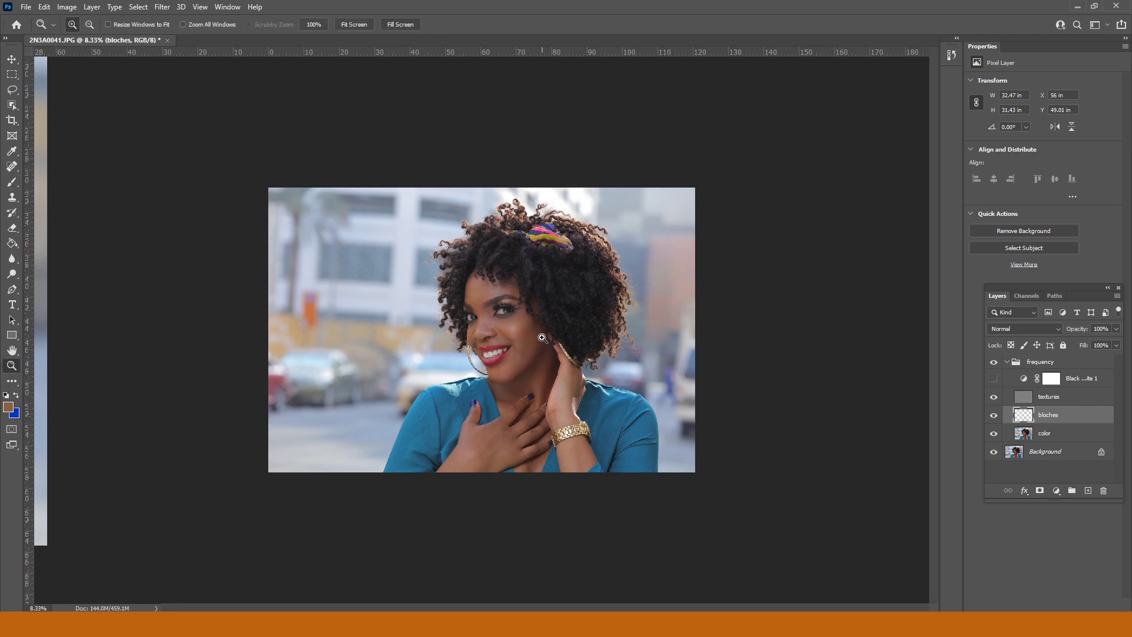
{"action": "left_click", "coordinate": [543, 339]}
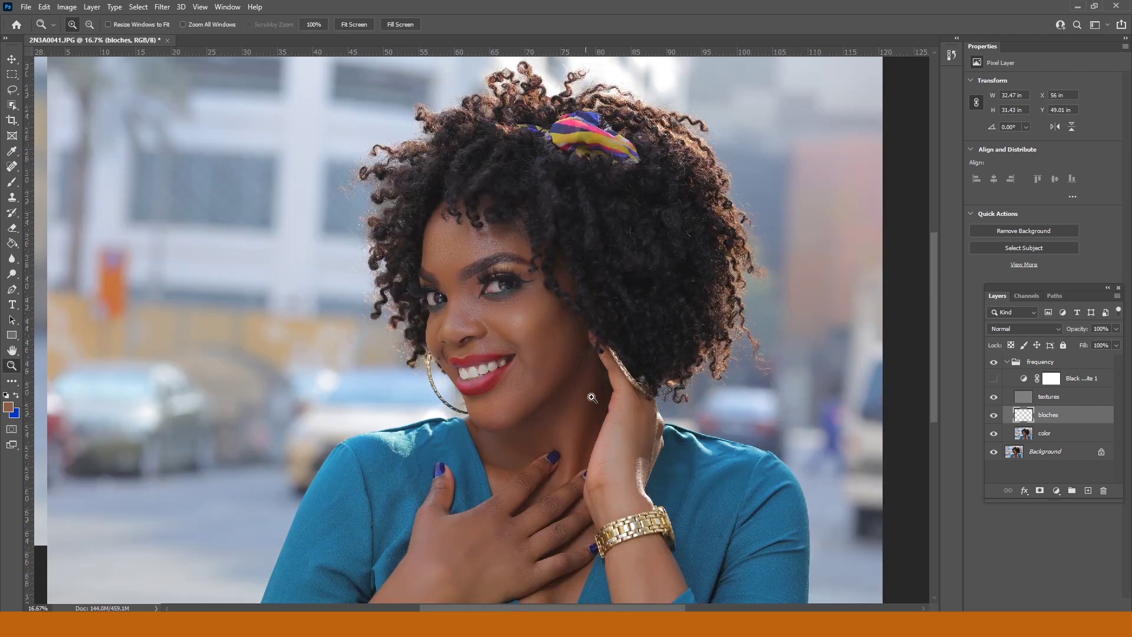
{"action": "left_click", "coordinate": [576, 396]}
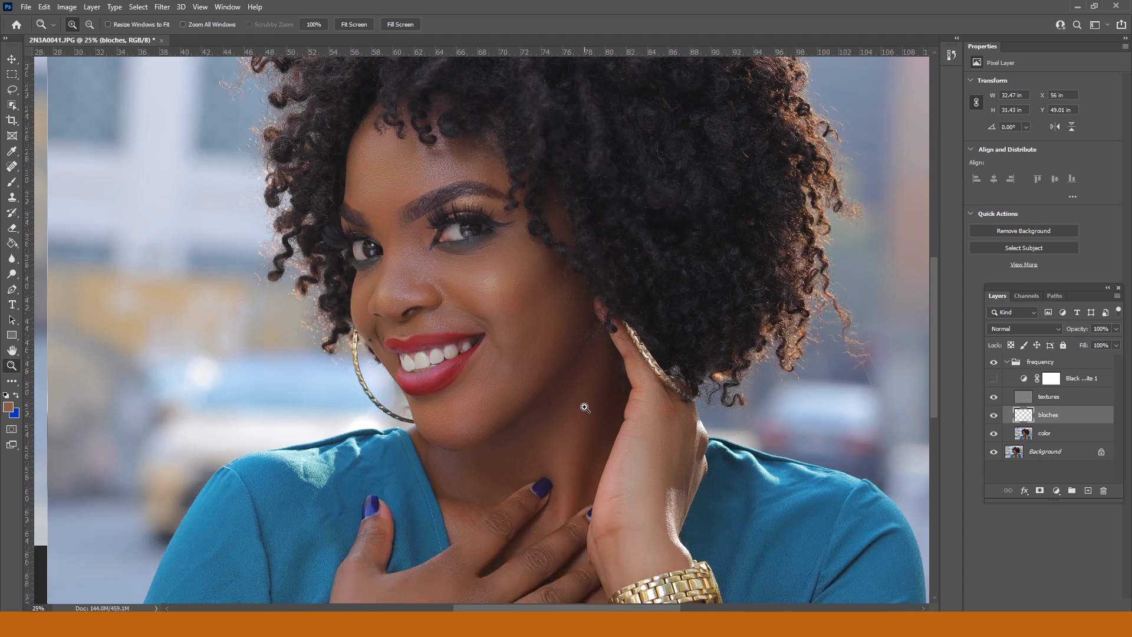
{"action": "left_click_drag", "start_coordinate": [580, 400], "coordinate": [531, 328]}
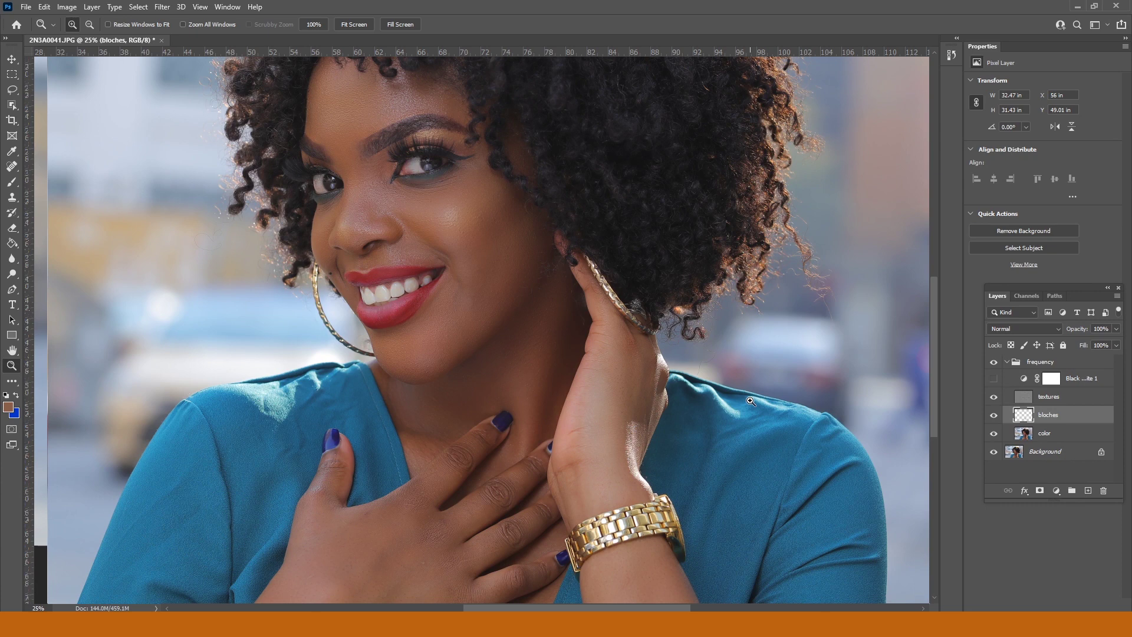
{"action": "left_click", "coordinate": [1066, 380]}
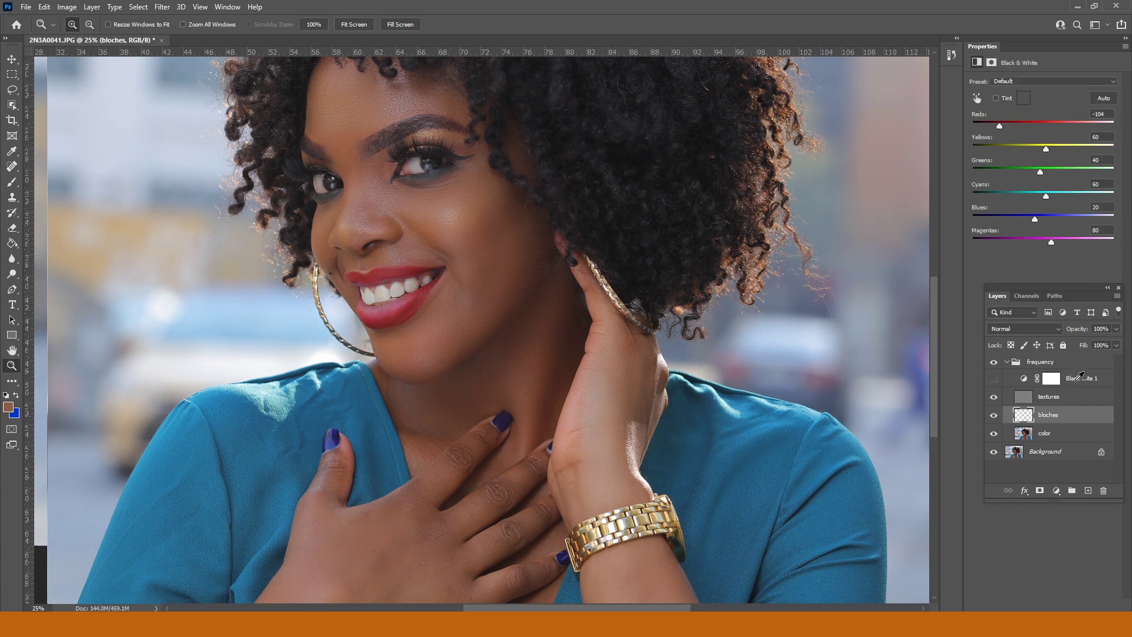
{"action": "left_click_drag", "start_coordinate": [1086, 383], "coordinate": [1112, 606]}
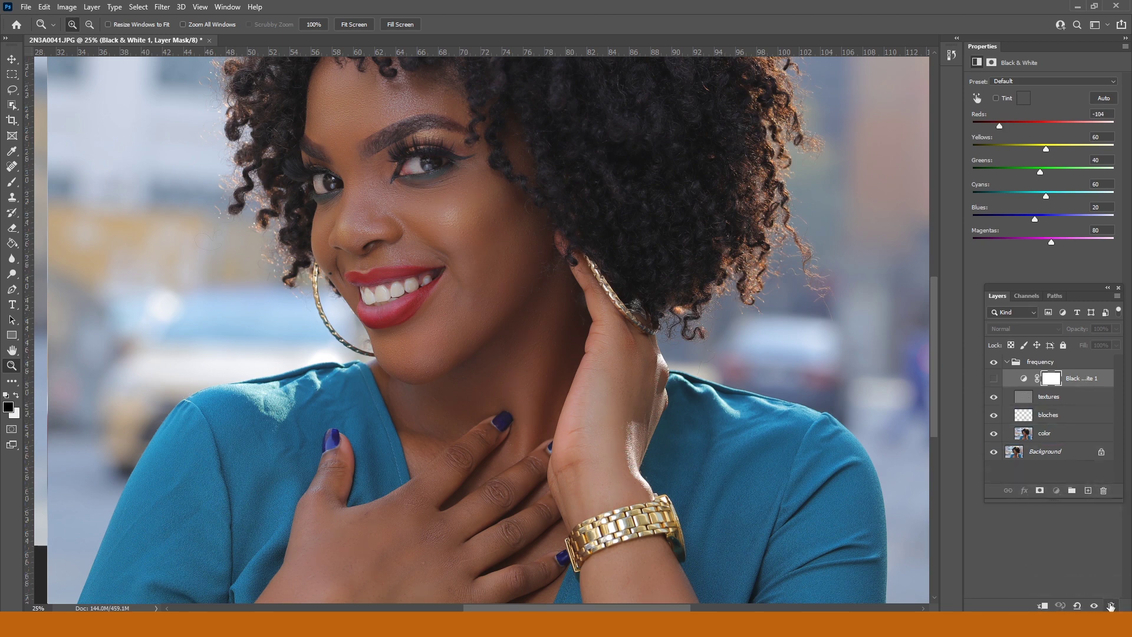
{"action": "left_click", "coordinate": [994, 379]}
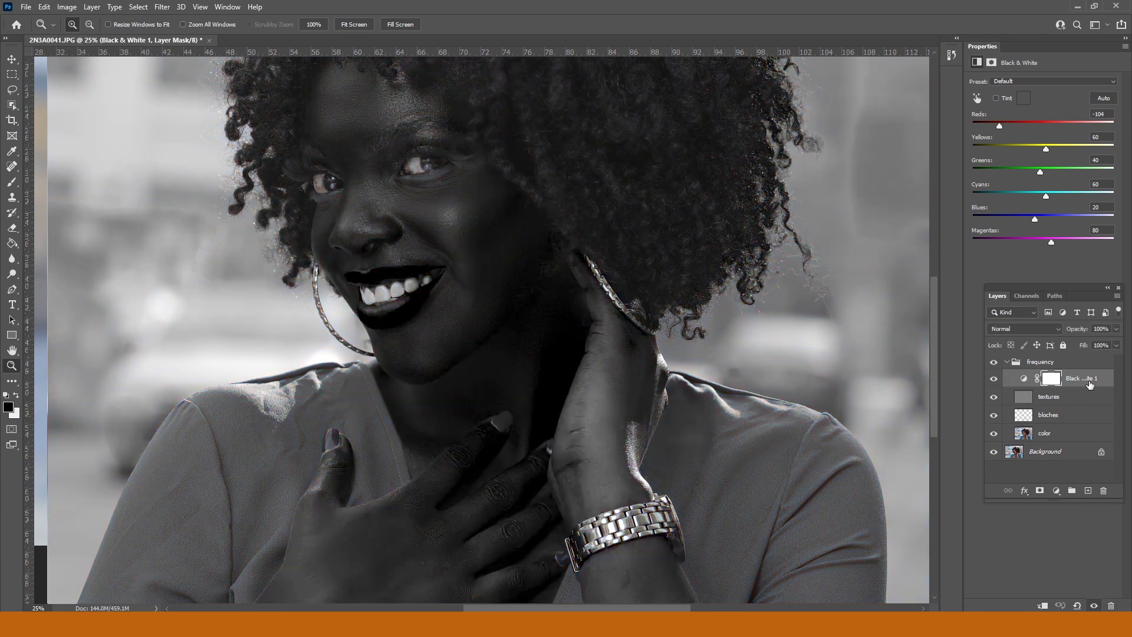
{"action": "left_click_drag", "start_coordinate": [1088, 384], "coordinate": [1112, 608]}
{"action": "left_click", "coordinate": [1112, 606]}
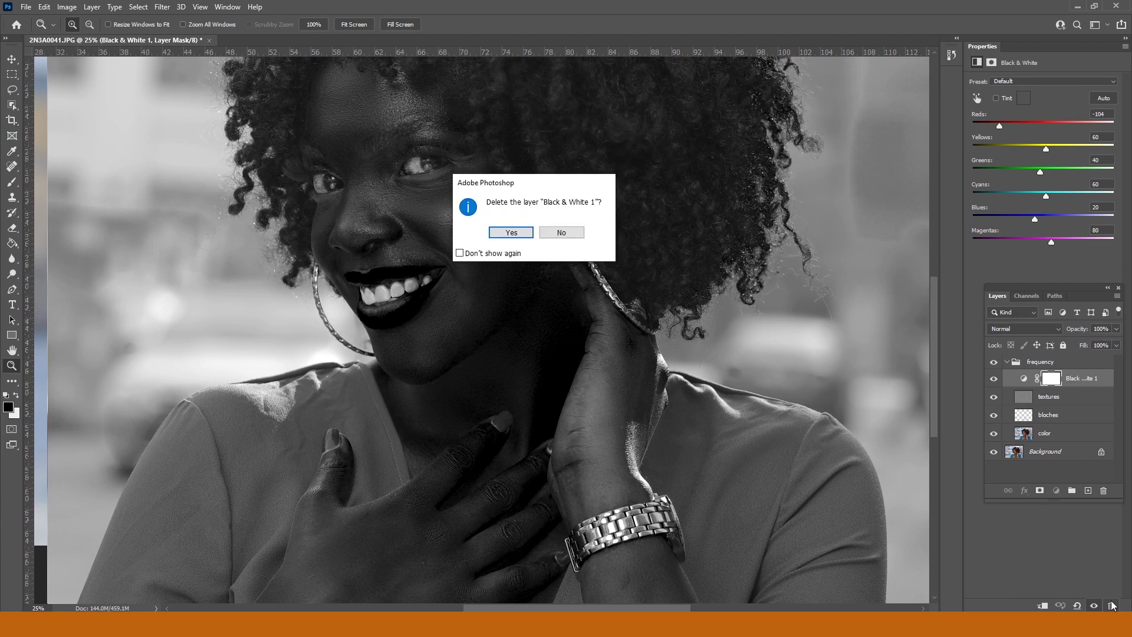
{"action": "left_click", "coordinate": [460, 253]}
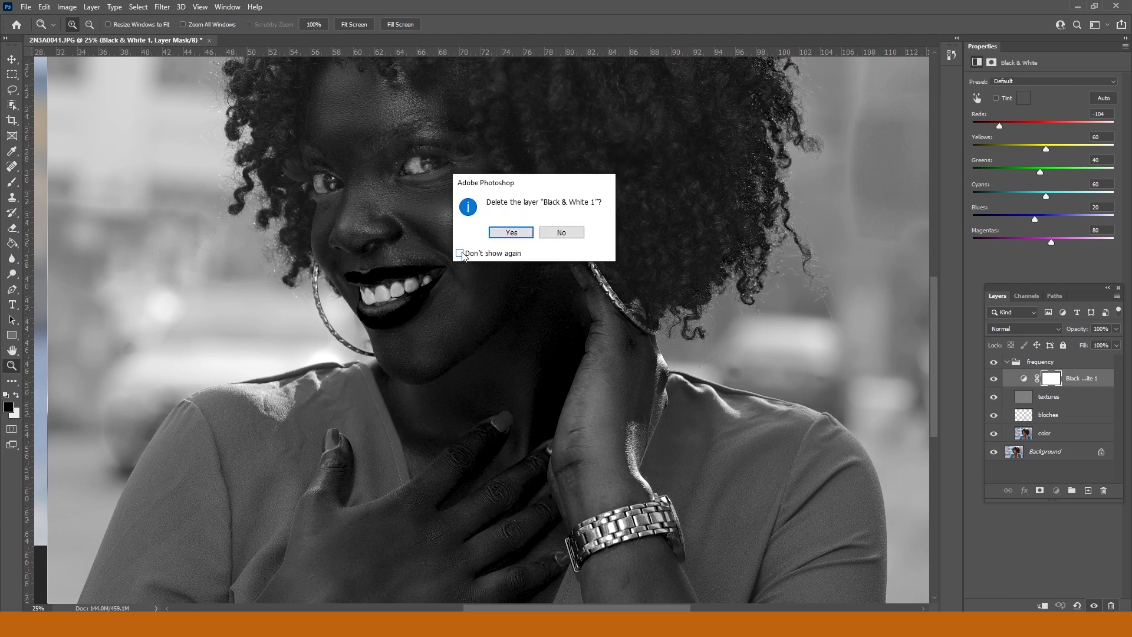
{"action": "left_click", "coordinate": [511, 233]}
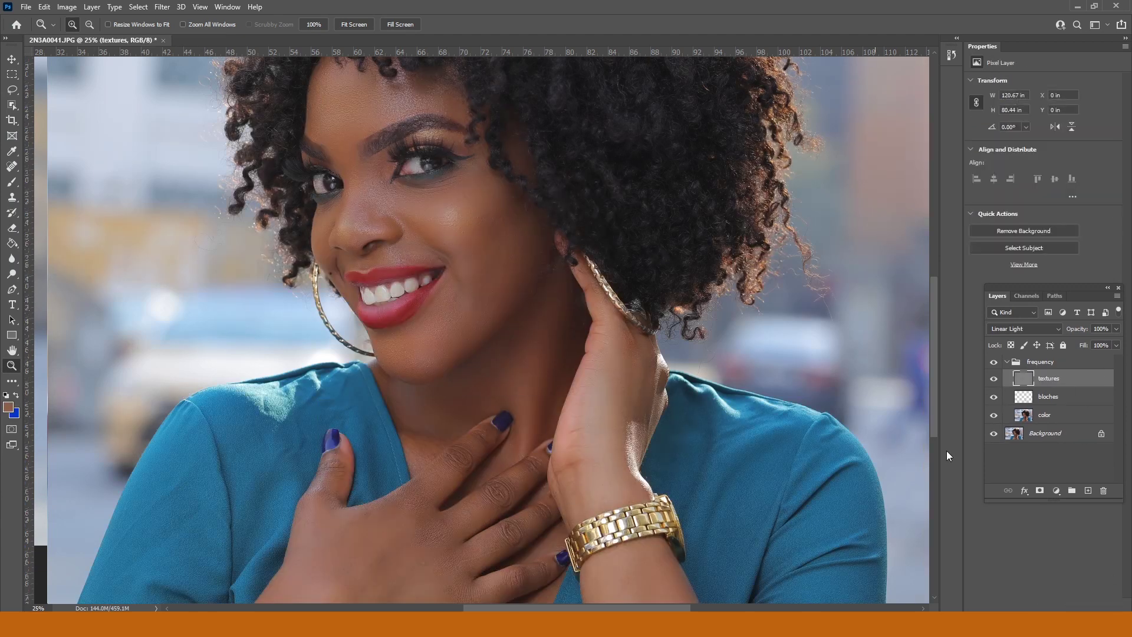
Collapse the frequency group and add a new empty layer above it
{"action": "left_click", "coordinate": [1008, 362]}
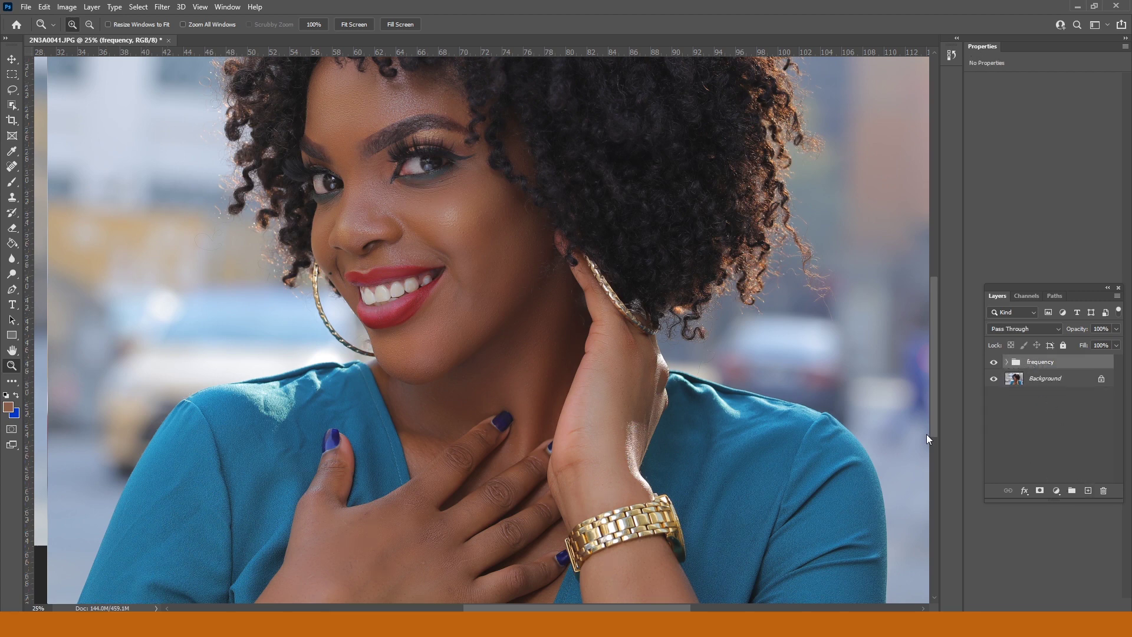
{"action": "left_click_drag", "start_coordinate": [480, 261], "coordinate": [488, 281]}
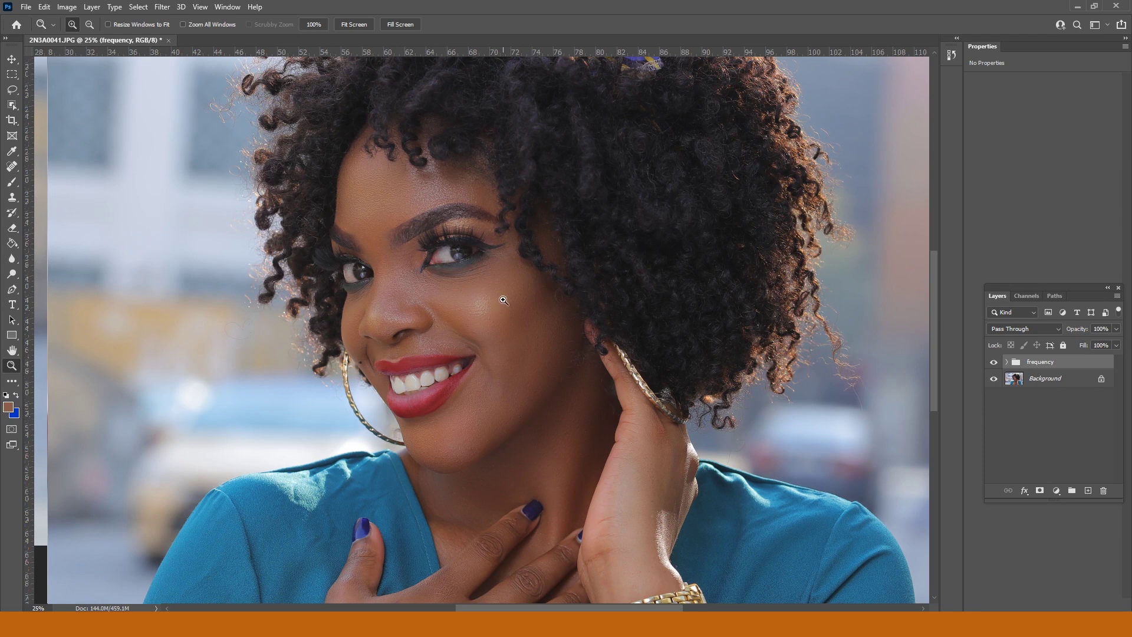
{"action": "left_click", "coordinate": [517, 264]}
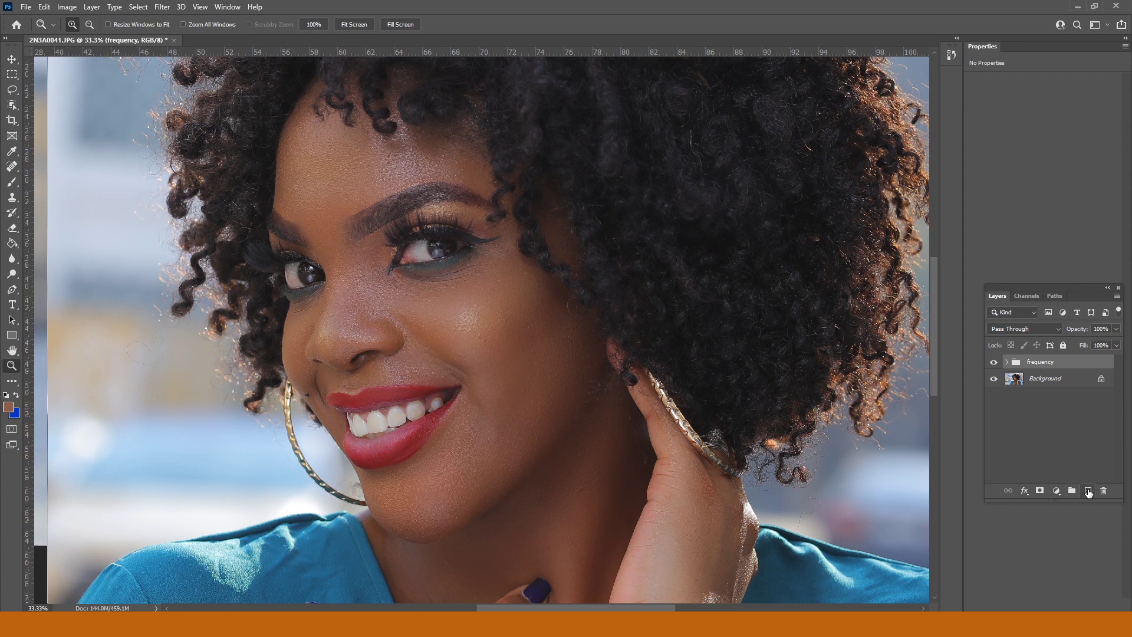
{"action": "left_click", "coordinate": [1088, 491]}
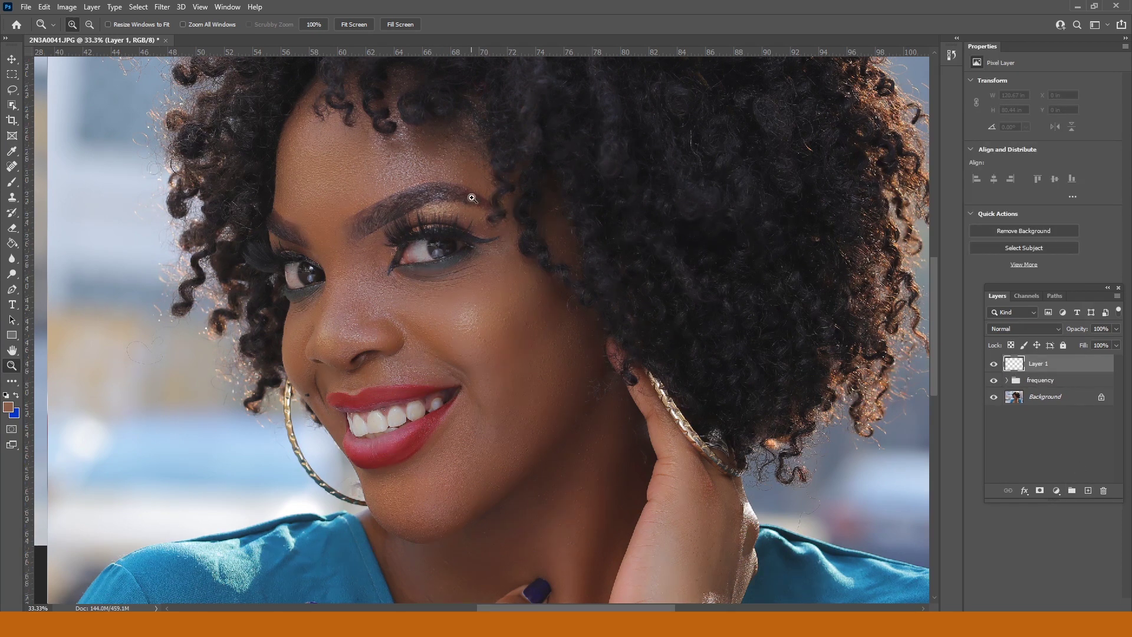
{"action": "left_click_drag", "start_coordinate": [472, 182], "coordinate": [462, 245]}
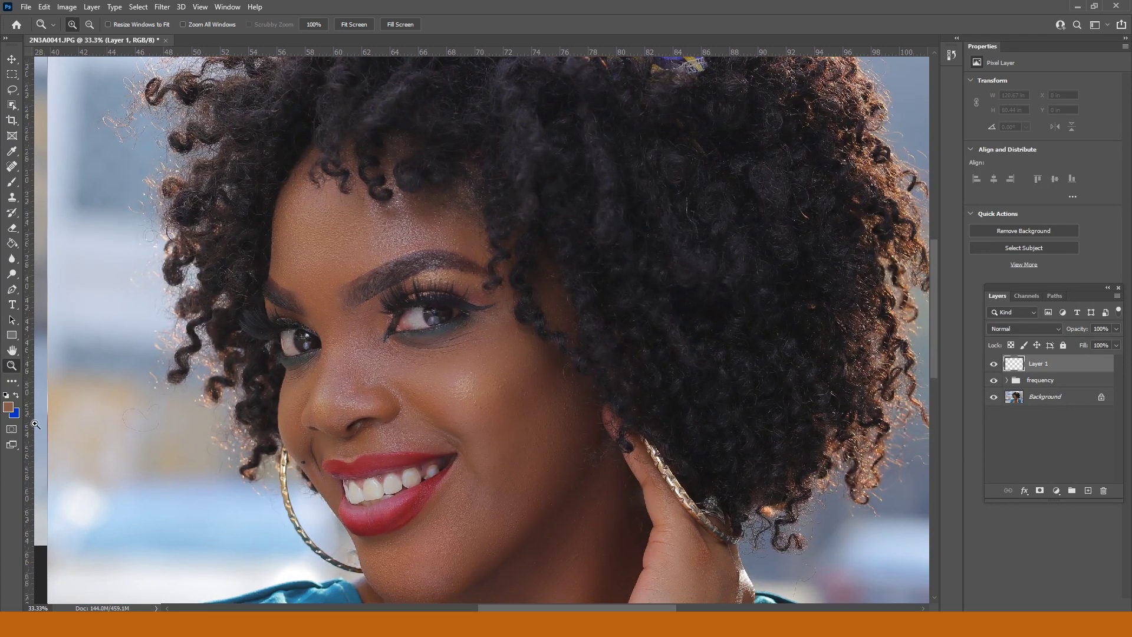
Make blue the foreground color and set up a hard round brush of 23 px
{"action": "left_click", "coordinate": [16, 396]}
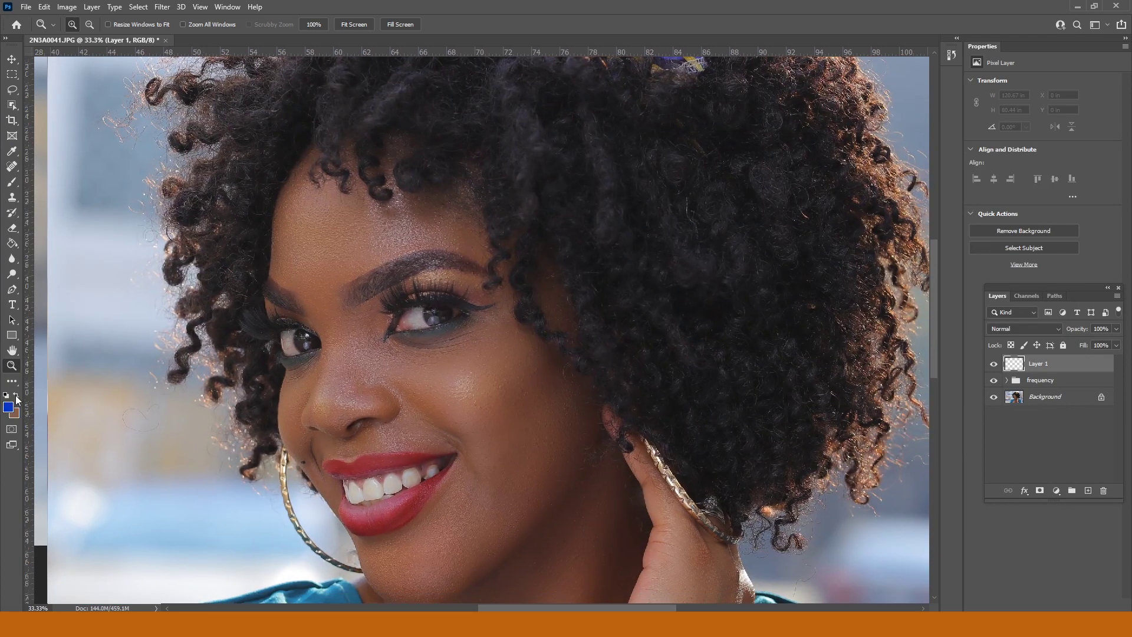
{"action": "left_click", "coordinate": [12, 183]}
{"action": "right_click", "coordinate": [445, 176]}
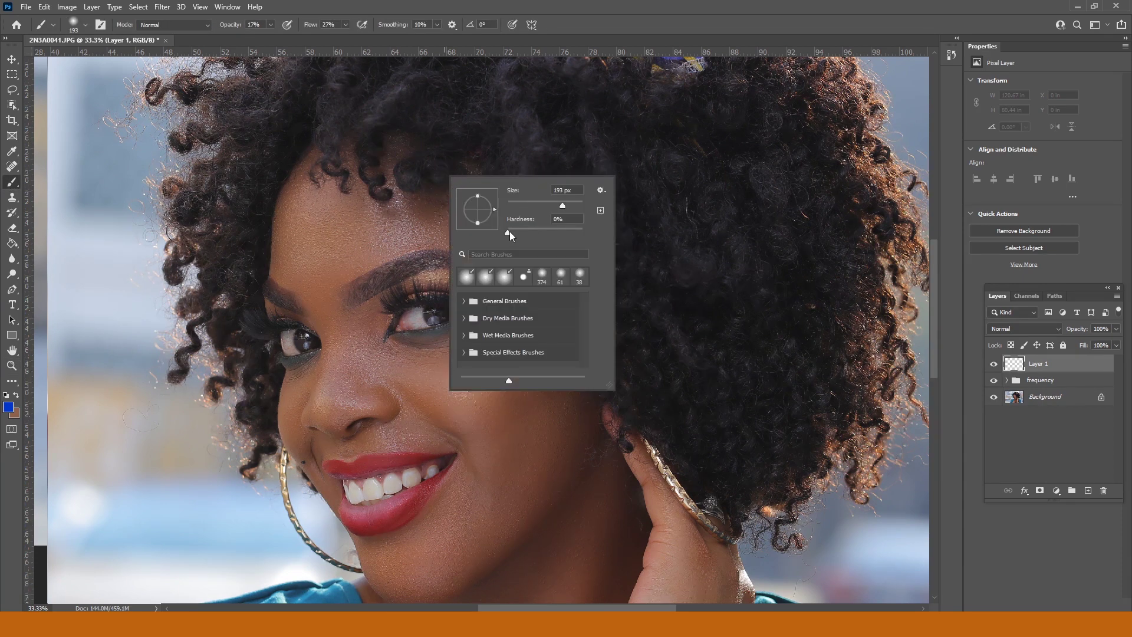
{"action": "left_click_drag", "start_coordinate": [509, 232], "coordinate": [580, 206]}
{"action": "left_click_drag", "start_coordinate": [533, 204], "coordinate": [516, 202]}
{"action": "key", "text": "Return"}
Make a trial stroke at the hairline and raise the brush opacity and flow to 100%
{"action": "left_click_drag", "start_coordinate": [309, 142], "coordinate": [312, 171]}
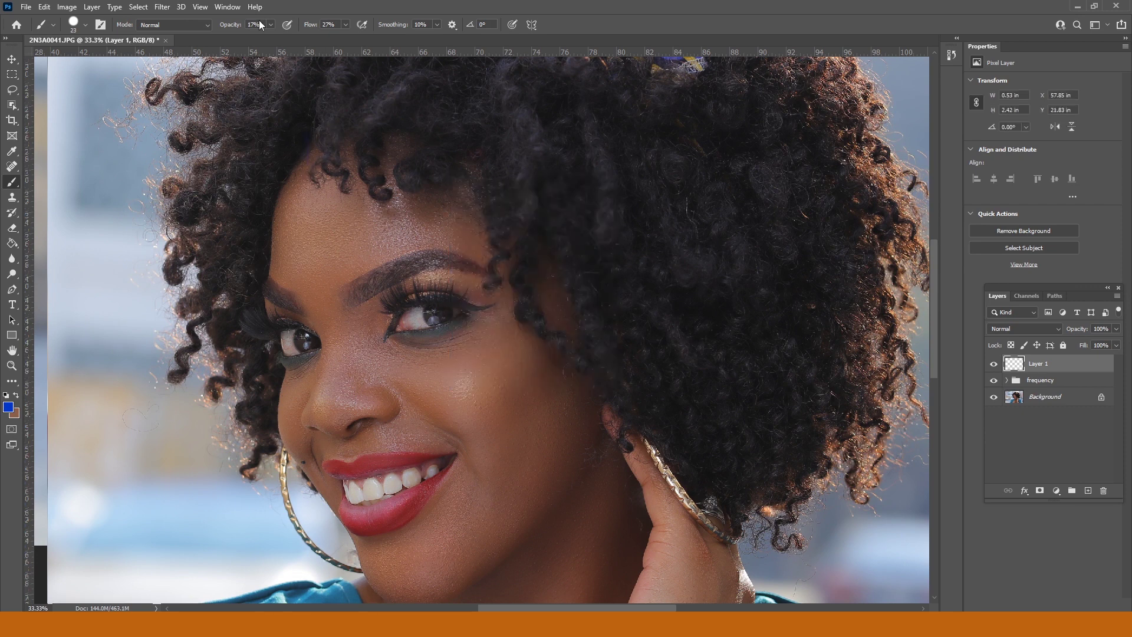
{"action": "left_click", "coordinate": [271, 25]}
{"action": "left_click_drag", "start_coordinate": [268, 35], "coordinate": [463, 43]}
{"action": "left_click", "coordinate": [346, 24]}
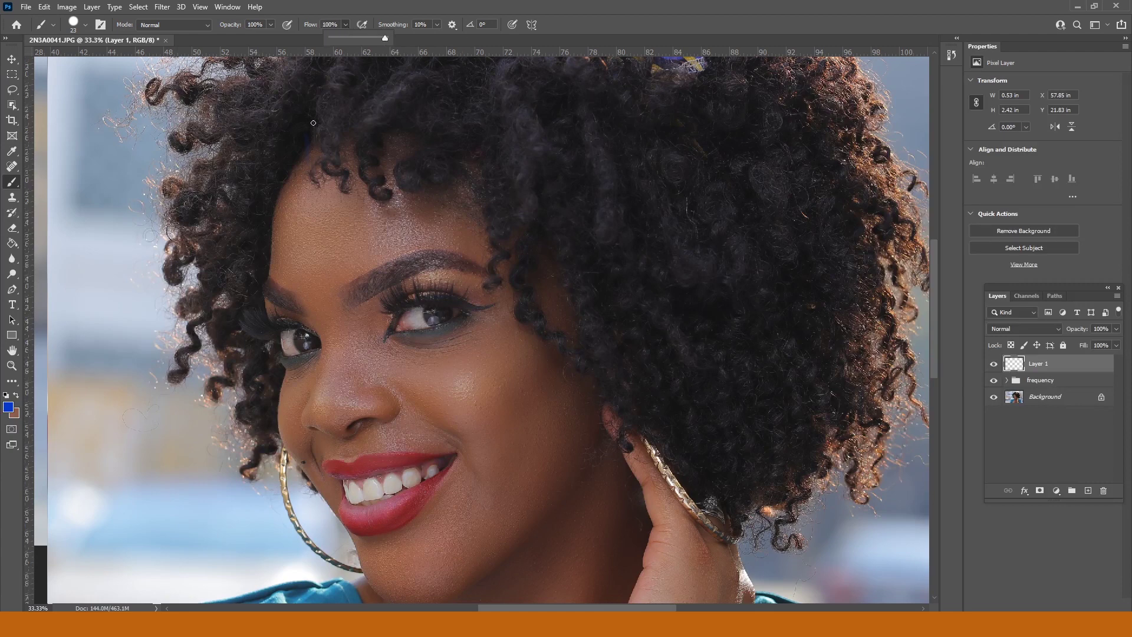
Mark the face edge with blue dashes along the hairline and down the raised-hand side to the jaw
{"action": "mouse_move", "coordinate": [314, 118]}
{"action": "left_mouse_down"}
{"action": "mouse_move", "coordinate": [313, 164]}
{"action": "mouse_move", "coordinate": [374, 133]}
{"action": "mouse_move", "coordinate": [430, 149]}
{"action": "left_mouse_up"}
{"action": "mouse_move", "coordinate": [465, 130]}
{"action": "left_mouse_down"}
{"action": "mouse_move", "coordinate": [474, 165]}
{"action": "mouse_move", "coordinate": [548, 237]}
{"action": "left_mouse_up"}
{"action": "mouse_move", "coordinate": [575, 240]}
{"action": "left_mouse_down"}
{"action": "mouse_move", "coordinate": [621, 302]}
{"action": "mouse_move", "coordinate": [596, 359]}
{"action": "mouse_move", "coordinate": [599, 398]}
{"action": "left_mouse_up"}
{"action": "left_click_drag", "start_coordinate": [615, 418], "coordinate": [594, 436]}
{"action": "mouse_move", "coordinate": [527, 522]}
{"action": "left_mouse_down"}
{"action": "mouse_move", "coordinate": [446, 568]}
{"action": "mouse_move", "coordinate": [444, 589]}
{"action": "left_mouse_up"}
Continue the blue dashes down the opposite side of the face, from the temple past the mouth and around the chin
{"action": "mouse_move", "coordinate": [279, 180]}
{"action": "left_mouse_down"}
{"action": "mouse_move", "coordinate": [262, 219]}
{"action": "mouse_move", "coordinate": [302, 217]}
{"action": "mouse_move", "coordinate": [296, 207]}
{"action": "mouse_move", "coordinate": [264, 256]}
{"action": "mouse_move", "coordinate": [273, 372]}
{"action": "left_mouse_up"}
{"action": "left_click_drag", "start_coordinate": [283, 380], "coordinate": [280, 406]}
{"action": "mouse_move", "coordinate": [290, 408]}
{"action": "left_mouse_down"}
{"action": "mouse_move", "coordinate": [283, 447]}
{"action": "mouse_move", "coordinate": [307, 480]}
{"action": "left_mouse_up"}
{"action": "left_click_drag", "start_coordinate": [313, 477], "coordinate": [318, 508]}
{"action": "mouse_move", "coordinate": [324, 507]}
{"action": "left_mouse_down"}
{"action": "mouse_move", "coordinate": [356, 526]}
{"action": "mouse_move", "coordinate": [351, 561]}
{"action": "left_mouse_up"}
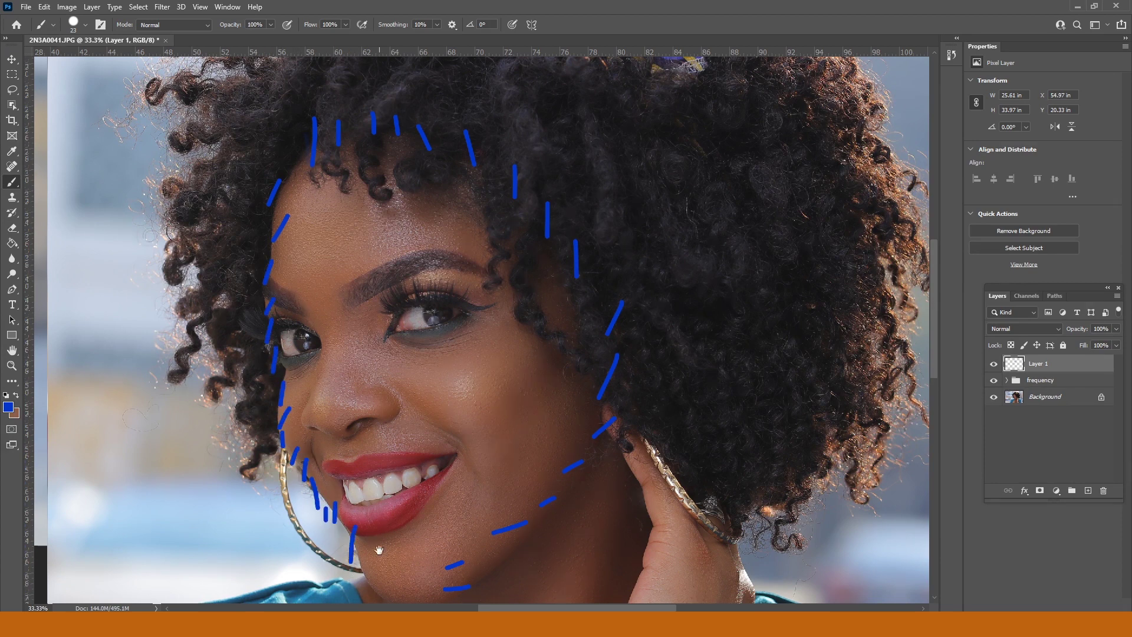
{"action": "scroll", "coordinate": [374, 543], "scroll_direction": "down", "scroll_amount": 3}
{"action": "mouse_move", "coordinate": [346, 406]}
{"action": "left_mouse_down"}
{"action": "mouse_move", "coordinate": [345, 437]}
{"action": "mouse_move", "coordinate": [389, 468]}
{"action": "left_mouse_up"}
{"action": "left_click_drag", "start_coordinate": [402, 463], "coordinate": [408, 472]}
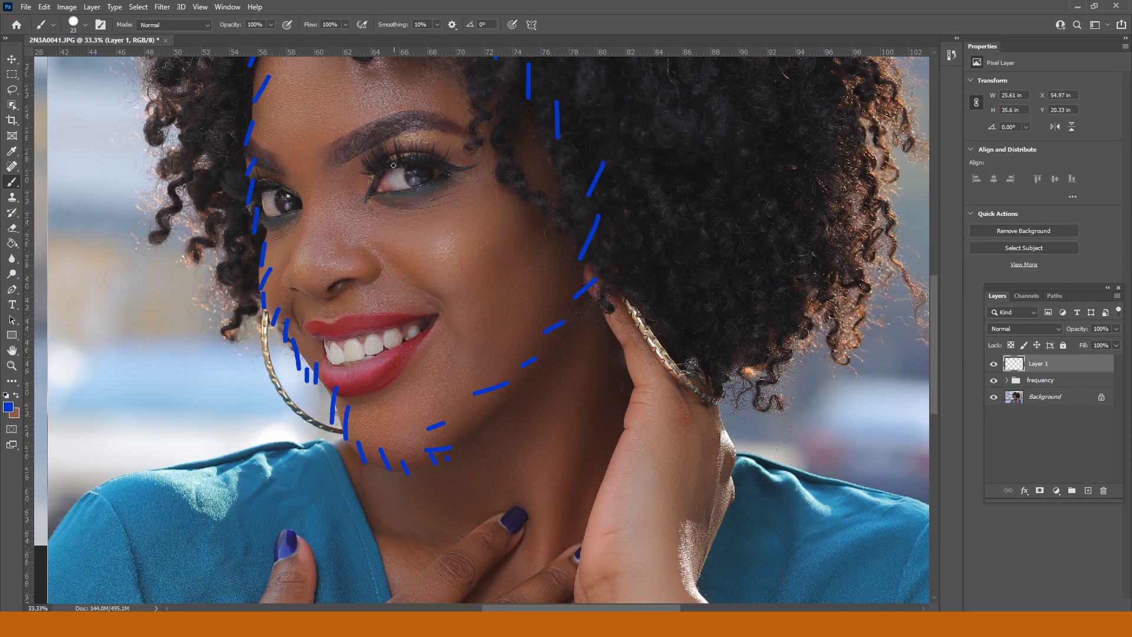
Hatch the hollow below the cheekbone on the raised-hand side with blue strokes running from the temple toward the mouth
{"action": "mouse_move", "coordinate": [537, 162]}
{"action": "left_mouse_down"}
{"action": "mouse_move", "coordinate": [536, 221]}
{"action": "mouse_move", "coordinate": [498, 260]}
{"action": "mouse_move", "coordinate": [472, 321]}
{"action": "left_mouse_up"}
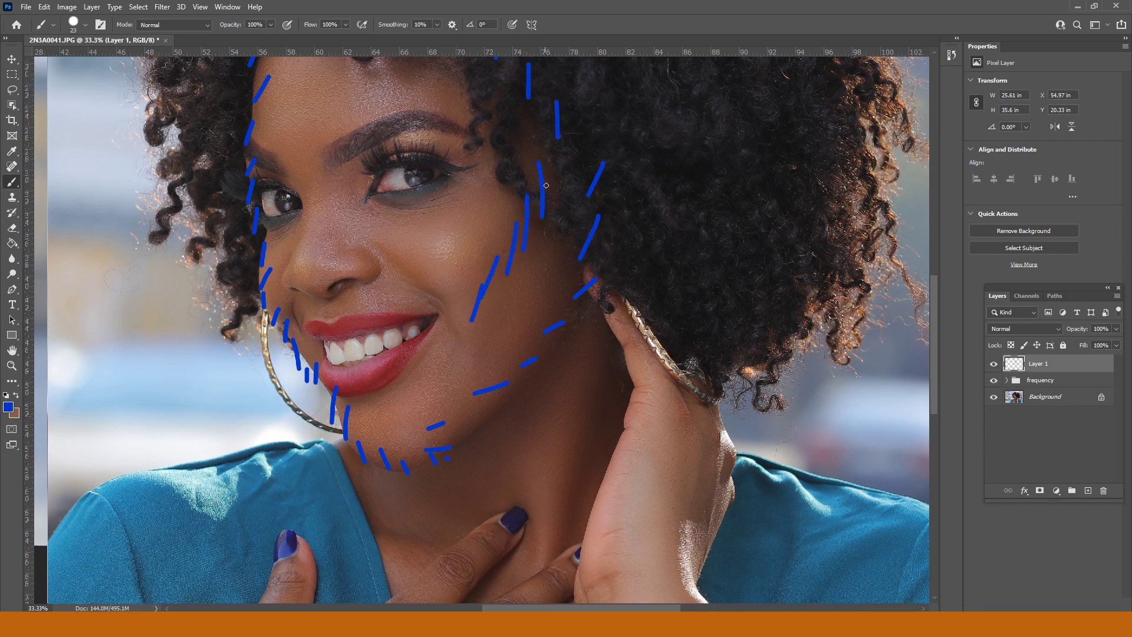
{"action": "left_click_drag", "start_coordinate": [553, 196], "coordinate": [526, 243]}
{"action": "mouse_move", "coordinate": [476, 278]}
{"action": "left_mouse_down"}
{"action": "mouse_move", "coordinate": [549, 221]}
{"action": "mouse_move", "coordinate": [482, 297]}
{"action": "mouse_move", "coordinate": [525, 203]}
{"action": "mouse_move", "coordinate": [468, 317]}
{"action": "mouse_move", "coordinate": [534, 213]}
{"action": "mouse_move", "coordinate": [536, 244]}
{"action": "mouse_move", "coordinate": [507, 297]}
{"action": "left_mouse_up"}
{"action": "mouse_move", "coordinate": [497, 299]}
{"action": "left_mouse_down"}
{"action": "mouse_move", "coordinate": [488, 310]}
{"action": "mouse_move", "coordinate": [500, 314]}
{"action": "left_mouse_up"}
{"action": "mouse_move", "coordinate": [485, 276]}
{"action": "left_mouse_down"}
{"action": "mouse_move", "coordinate": [473, 322]}
{"action": "mouse_move", "coordinate": [509, 275]}
{"action": "mouse_move", "coordinate": [484, 299]}
{"action": "left_mouse_up"}
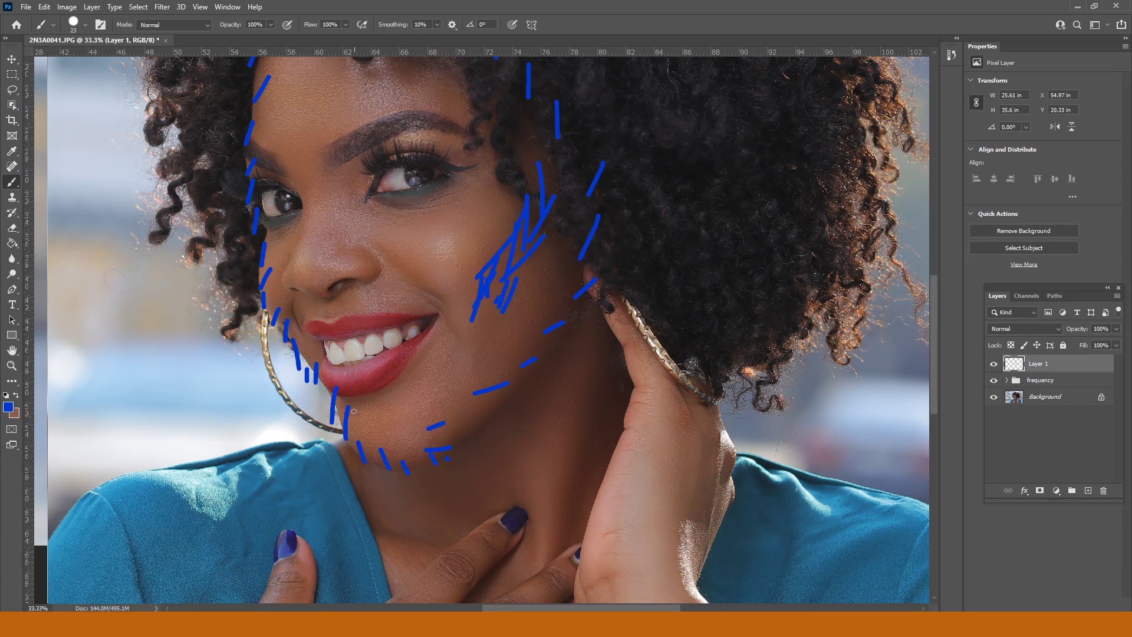
Mark the shadow area directly under the lower lip with short blue strokes
{"action": "left_click_drag", "start_coordinate": [347, 405], "coordinate": [368, 398]}
{"action": "left_click_drag", "start_coordinate": [375, 404], "coordinate": [389, 393]}
{"action": "left_click_drag", "start_coordinate": [398, 392], "coordinate": [350, 404]}
Draw narrow blue triangles along both sides of the nose and outline the cheek hatching as a diamond
{"action": "scroll", "coordinate": [364, 225], "scroll_direction": "up", "scroll_amount": 2}
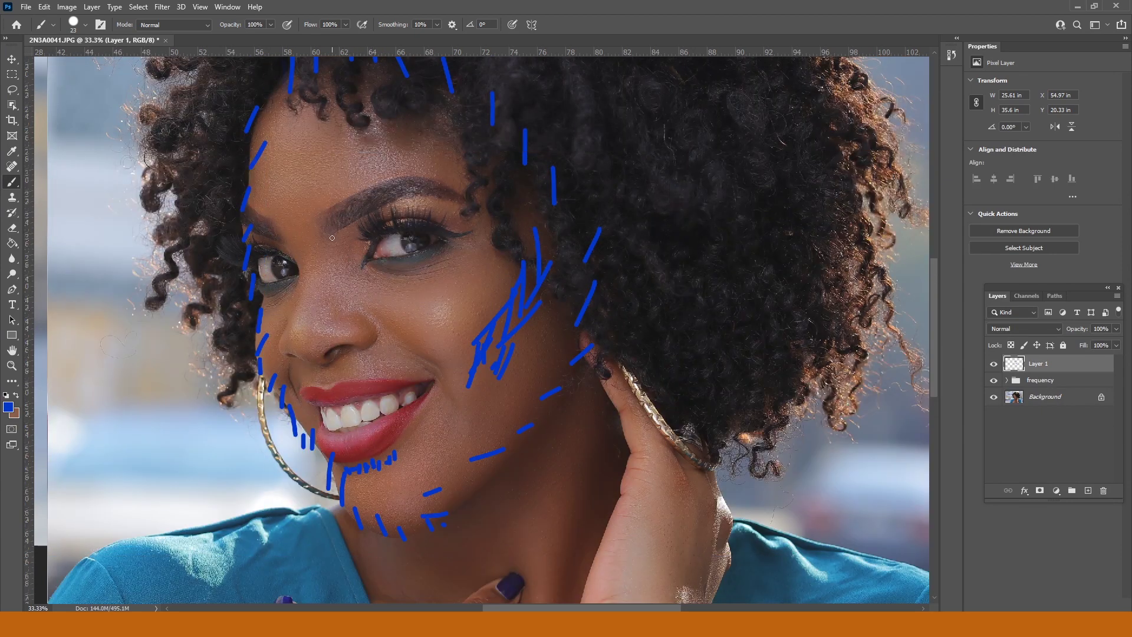
{"action": "mouse_move", "coordinate": [332, 238]}
{"action": "left_mouse_down"}
{"action": "mouse_move", "coordinate": [319, 261]}
{"action": "mouse_move", "coordinate": [329, 252]}
{"action": "mouse_move", "coordinate": [333, 322]}
{"action": "left_mouse_up"}
{"action": "mouse_move", "coordinate": [330, 233]}
{"action": "left_mouse_down"}
{"action": "mouse_move", "coordinate": [343, 314]}
{"action": "mouse_move", "coordinate": [327, 233]}
{"action": "mouse_move", "coordinate": [319, 335]}
{"action": "mouse_move", "coordinate": [362, 336]}
{"action": "mouse_move", "coordinate": [328, 250]}
{"action": "left_mouse_up"}
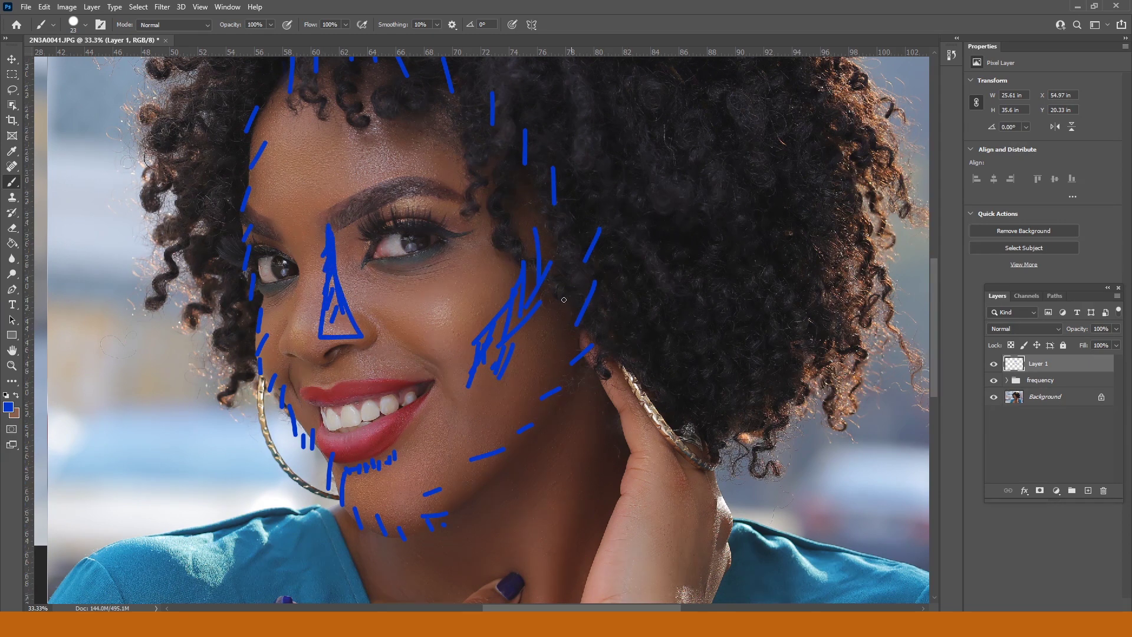
{"action": "mouse_move", "coordinate": [535, 253]}
{"action": "left_mouse_down"}
{"action": "mouse_move", "coordinate": [540, 263]}
{"action": "mouse_move", "coordinate": [450, 347]}
{"action": "mouse_move", "coordinate": [502, 409]}
{"action": "mouse_move", "coordinate": [545, 264]}
{"action": "left_mouse_up"}
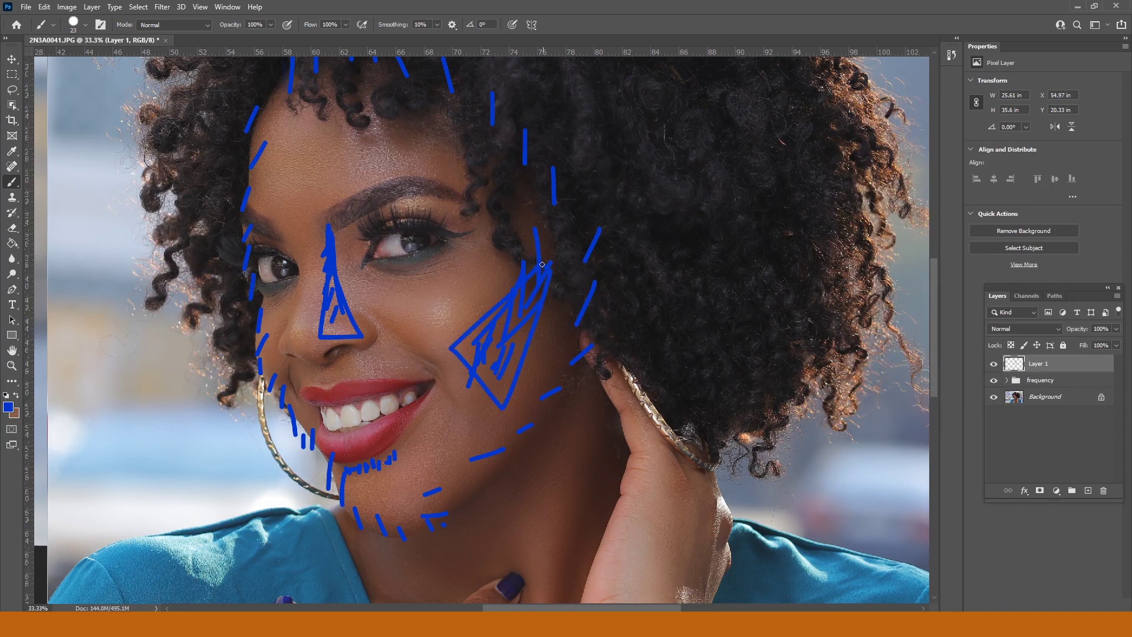
{"action": "mouse_move", "coordinate": [333, 270]}
{"action": "left_mouse_down"}
{"action": "mouse_move", "coordinate": [323, 314]}
{"action": "mouse_move", "coordinate": [337, 305]}
{"action": "mouse_move", "coordinate": [351, 331]}
{"action": "left_mouse_up"}
{"action": "mouse_move", "coordinate": [283, 238]}
{"action": "left_mouse_down"}
{"action": "mouse_move", "coordinate": [296, 259]}
{"action": "mouse_move", "coordinate": [300, 324]}
{"action": "left_mouse_up"}
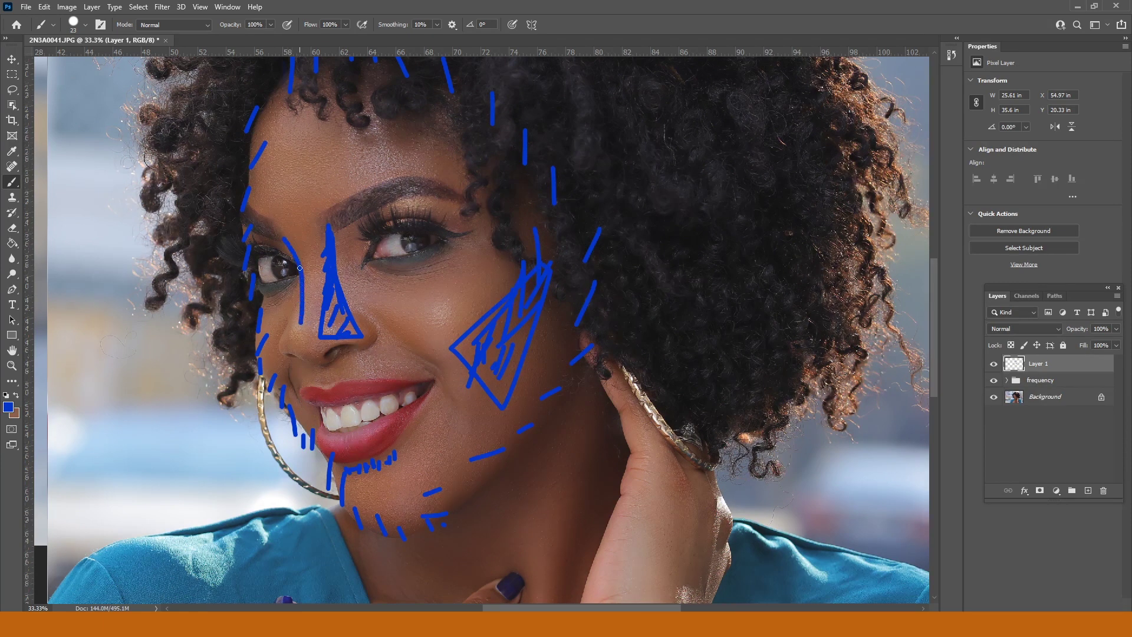
{"action": "mouse_move", "coordinate": [299, 269]}
{"action": "left_mouse_down"}
{"action": "mouse_move", "coordinate": [283, 336]}
{"action": "mouse_move", "coordinate": [301, 331]}
{"action": "mouse_move", "coordinate": [308, 284]}
{"action": "left_mouse_up"}
Trace the upper and lower lash lines of both eyes in blue
{"action": "left_click_drag", "start_coordinate": [482, 248], "coordinate": [468, 186]}
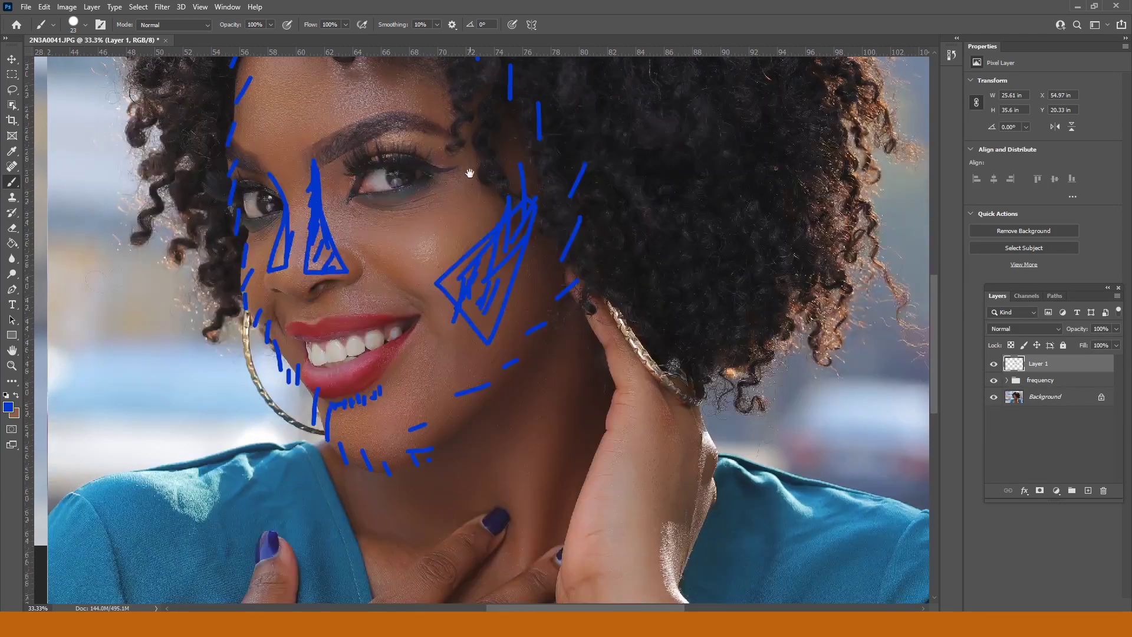
{"action": "mouse_move", "coordinate": [350, 203]}
{"action": "left_mouse_down"}
{"action": "mouse_move", "coordinate": [386, 155]}
{"action": "mouse_move", "coordinate": [428, 169]}
{"action": "mouse_move", "coordinate": [459, 159]}
{"action": "mouse_move", "coordinate": [393, 196]}
{"action": "mouse_move", "coordinate": [352, 197]}
{"action": "left_mouse_up"}
{"action": "mouse_move", "coordinate": [281, 205]}
{"action": "left_mouse_down"}
{"action": "mouse_move", "coordinate": [261, 224]}
{"action": "mouse_move", "coordinate": [243, 221]}
{"action": "mouse_move", "coordinate": [278, 196]}
{"action": "mouse_move", "coordinate": [237, 190]}
{"action": "left_mouse_up"}
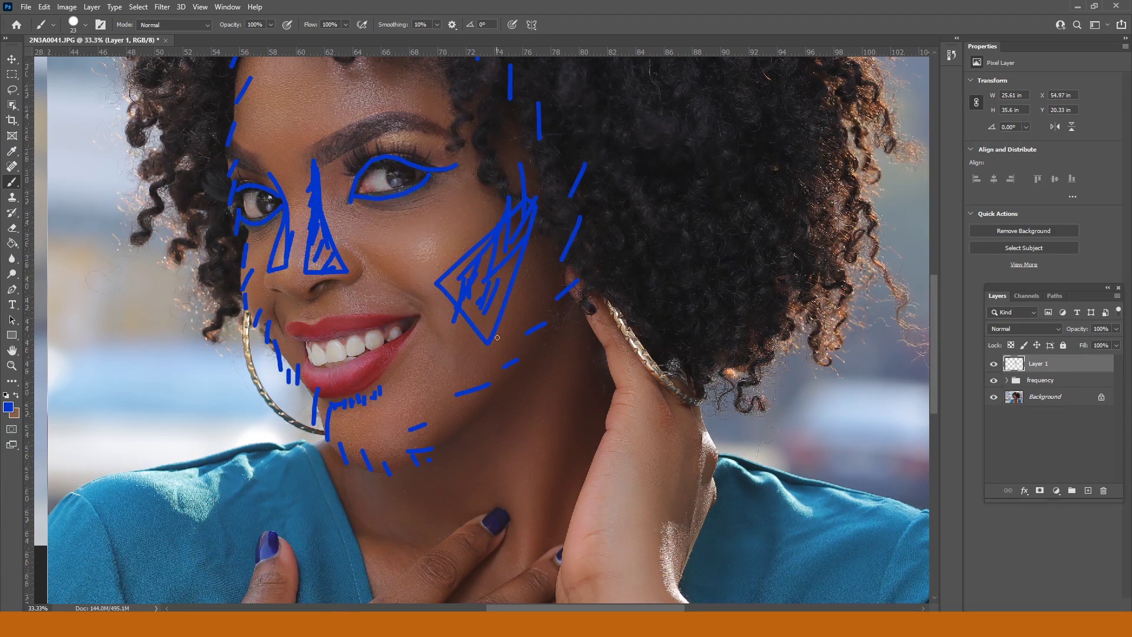
Mark the neck shadows with blue strokes beside the raised hand and beneath the chin and jaw
{"action": "scroll", "coordinate": [475, 212], "scroll_direction": "down", "scroll_amount": 5}
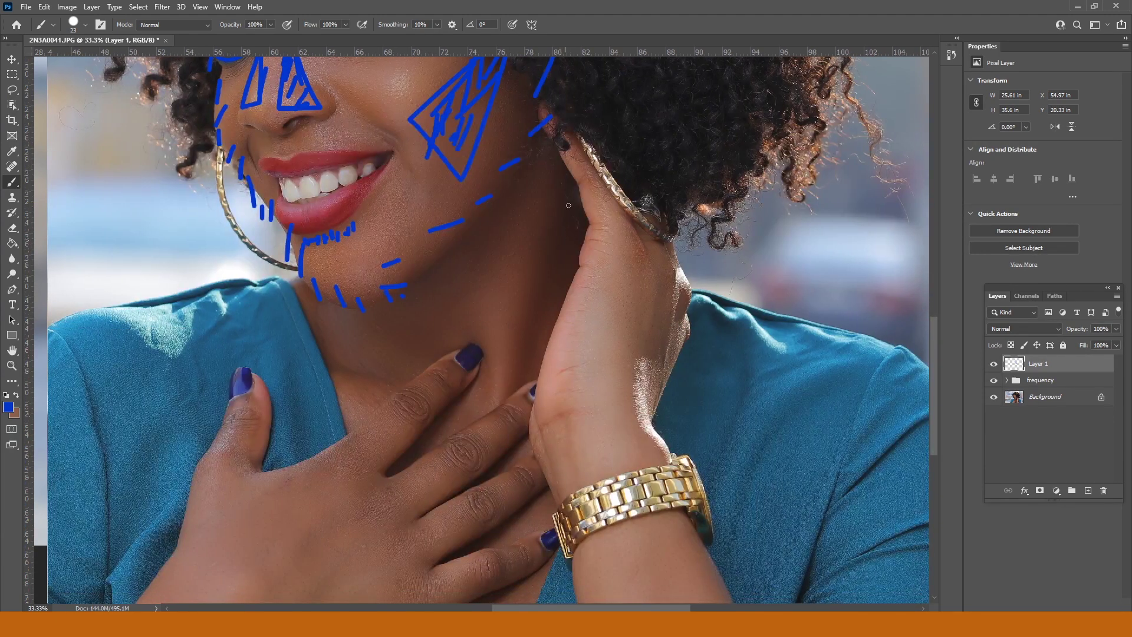
{"action": "left_click_drag", "start_coordinate": [569, 186], "coordinate": [543, 365]}
{"action": "left_click_drag", "start_coordinate": [564, 257], "coordinate": [517, 353]}
{"action": "left_click_drag", "start_coordinate": [560, 288], "coordinate": [520, 386]}
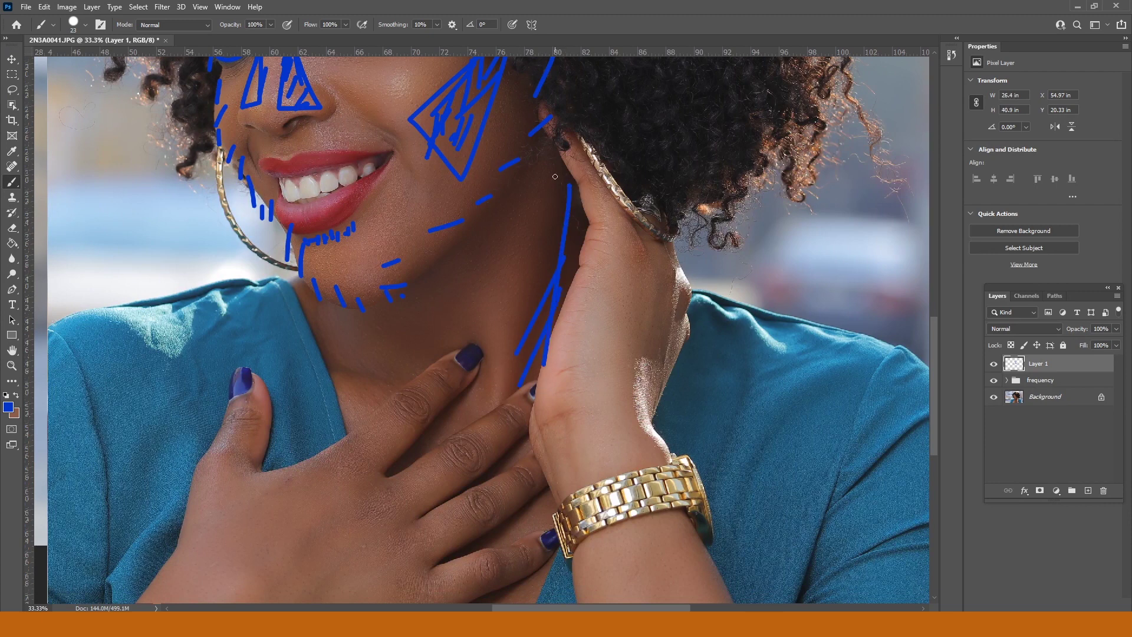
{"action": "left_click_drag", "start_coordinate": [555, 177], "coordinate": [548, 288]}
{"action": "left_click_drag", "start_coordinate": [373, 317], "coordinate": [430, 350]}
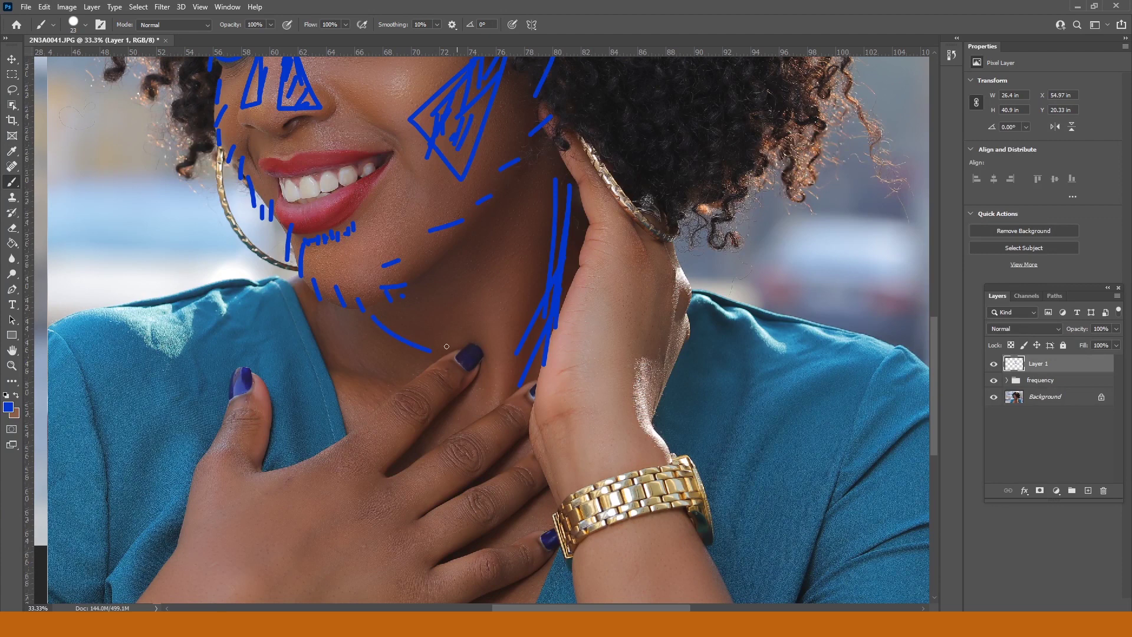
{"action": "mouse_move", "coordinate": [470, 294]}
{"action": "left_mouse_down"}
{"action": "mouse_move", "coordinate": [459, 291]}
{"action": "mouse_move", "coordinate": [462, 351]}
{"action": "left_mouse_up"}
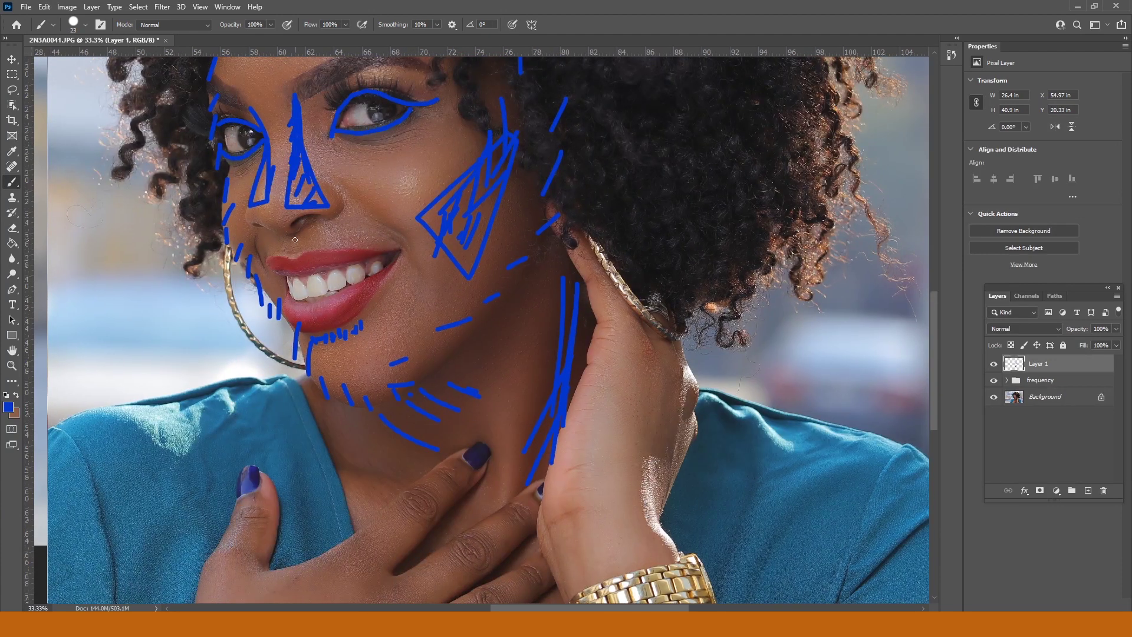
Add blue marks in the groove above the upper lip and a curve around the nostril
{"action": "left_click_drag", "start_coordinate": [304, 228], "coordinate": [319, 252]}
{"action": "left_click_drag", "start_coordinate": [329, 184], "coordinate": [334, 207]}
{"action": "left_click_drag", "start_coordinate": [489, 221], "coordinate": [532, 364]}
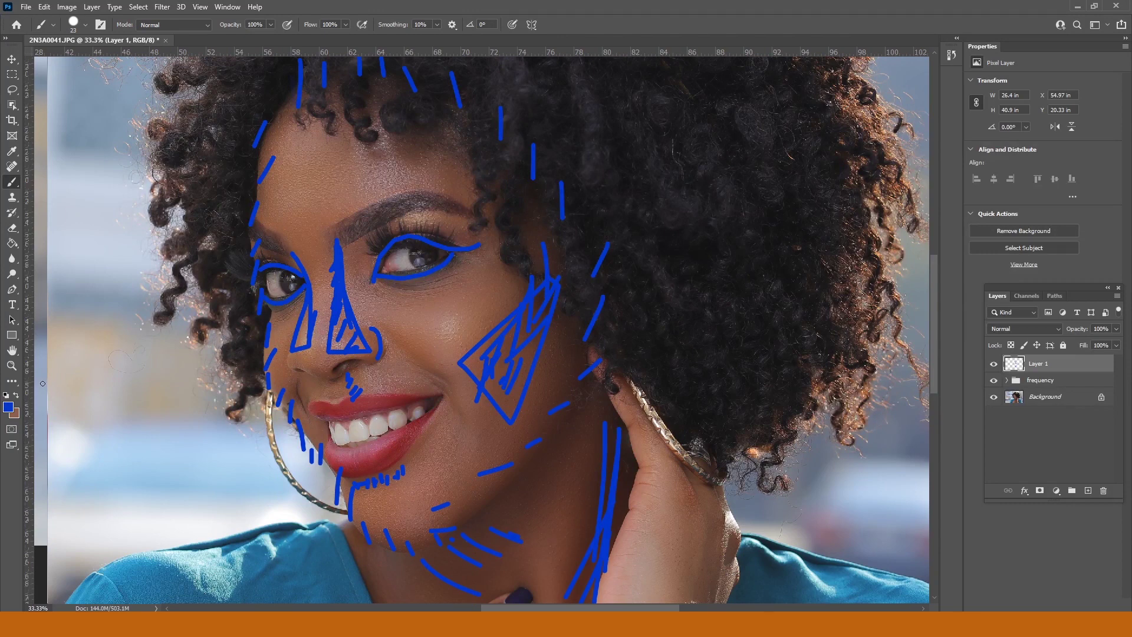
Swap the foreground and background colors and set the new foreground to bright orange
{"action": "left_click", "coordinate": [16, 395]}
{"action": "left_click", "coordinate": [8, 406]}
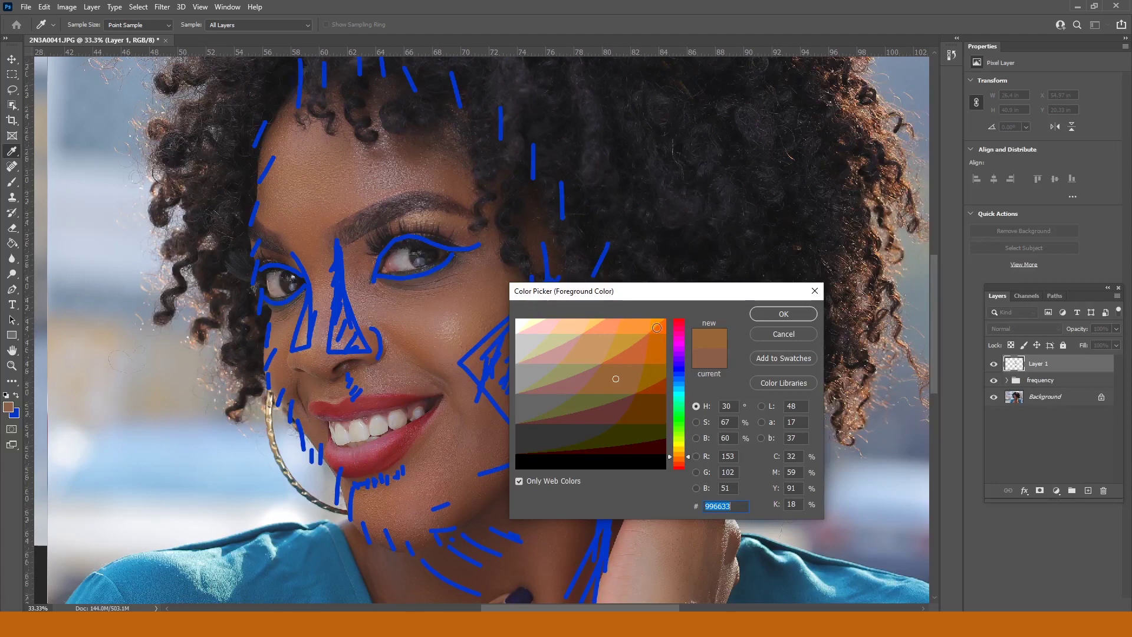
{"action": "left_click", "coordinate": [655, 321]}
{"action": "left_click", "coordinate": [779, 314]}
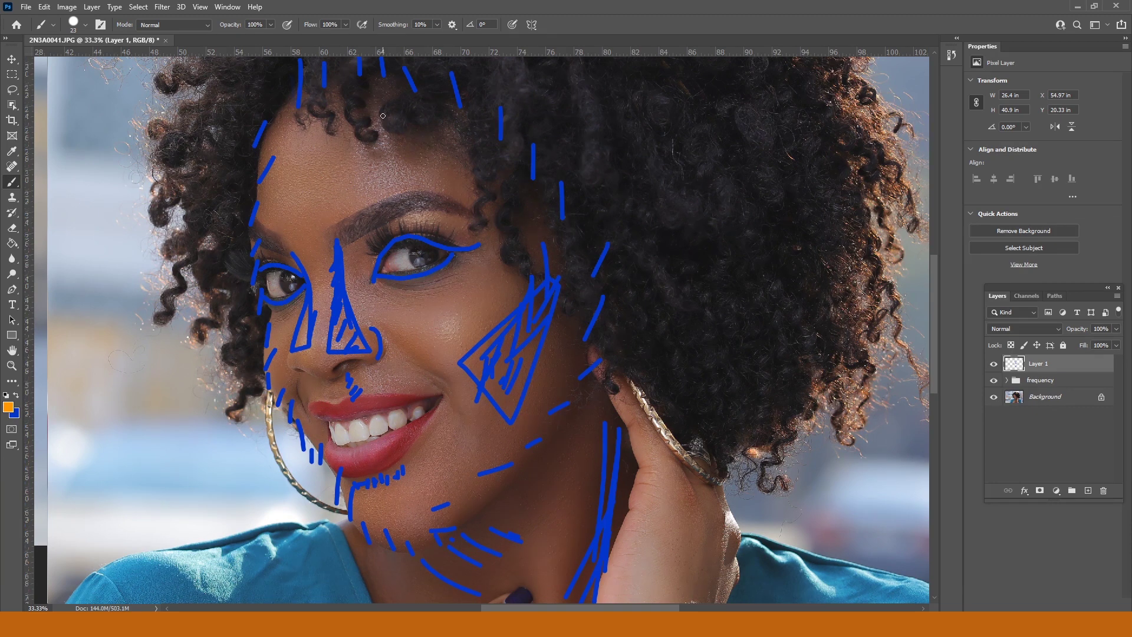
Mark the forehead highlight above the eyebrow and the brow bone below it with orange strokes
{"action": "mouse_move", "coordinate": [385, 105]}
{"action": "left_mouse_down"}
{"action": "mouse_move", "coordinate": [367, 143]}
{"action": "mouse_move", "coordinate": [379, 193]}
{"action": "left_mouse_up"}
{"action": "mouse_move", "coordinate": [431, 167]}
{"action": "left_mouse_down"}
{"action": "mouse_move", "coordinate": [404, 188]}
{"action": "mouse_move", "coordinate": [419, 191]}
{"action": "mouse_move", "coordinate": [416, 216]}
{"action": "mouse_move", "coordinate": [428, 216]}
{"action": "left_mouse_up"}
{"action": "mouse_move", "coordinate": [459, 212]}
{"action": "left_mouse_down"}
{"action": "mouse_move", "coordinate": [451, 220]}
{"action": "mouse_move", "coordinate": [464, 224]}
{"action": "left_mouse_up"}
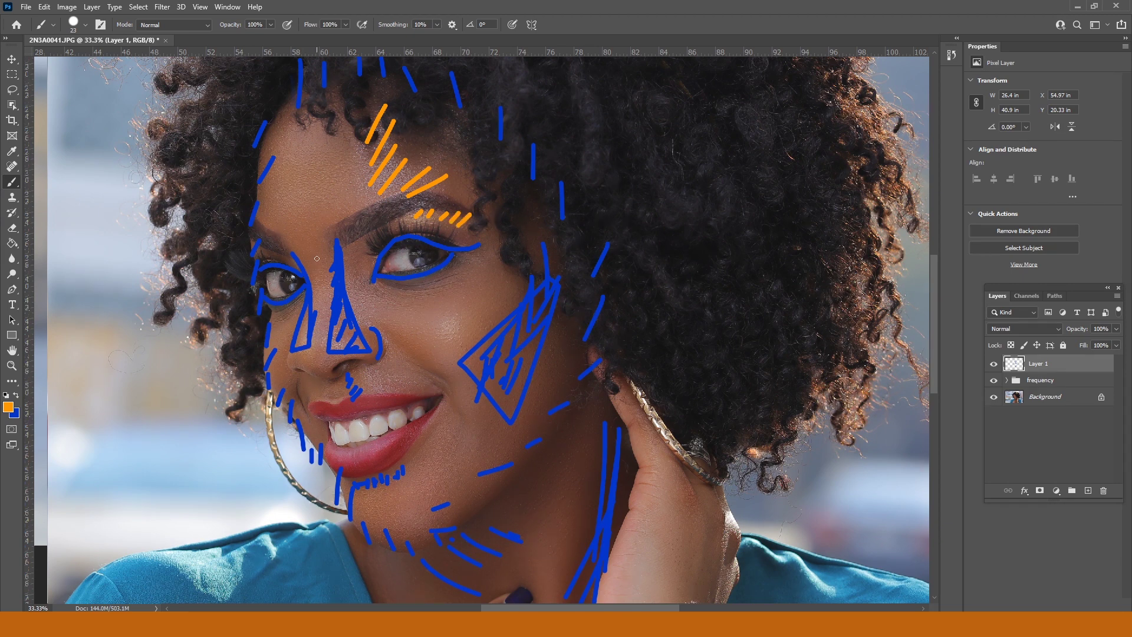
Mark the highlights along the nose bridge and the top of the cheek with orange strokes
{"action": "mouse_move", "coordinate": [318, 260]}
{"action": "left_mouse_down"}
{"action": "mouse_move", "coordinate": [310, 352]}
{"action": "mouse_move", "coordinate": [324, 333]}
{"action": "mouse_move", "coordinate": [312, 362]}
{"action": "left_mouse_up"}
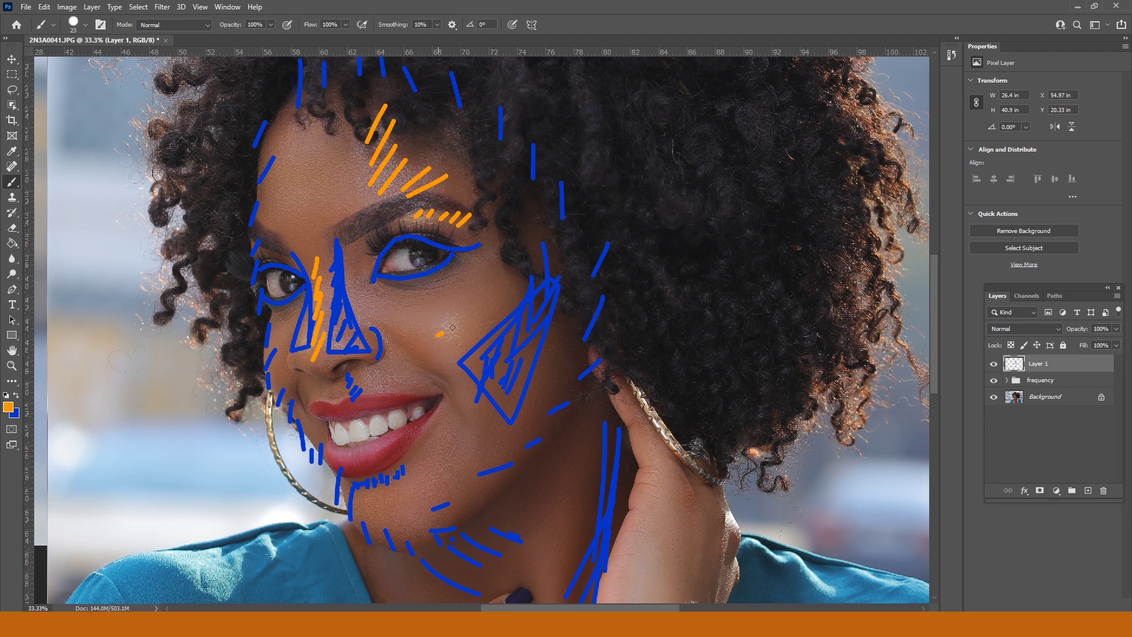
{"action": "mouse_move", "coordinate": [439, 336]}
{"action": "left_mouse_down"}
{"action": "mouse_move", "coordinate": [479, 300]}
{"action": "mouse_move", "coordinate": [444, 339]}
{"action": "left_mouse_up"}
{"action": "left_click_drag", "start_coordinate": [477, 295], "coordinate": [471, 319]}
{"action": "left_click_drag", "start_coordinate": [502, 268], "coordinate": [497, 282]}
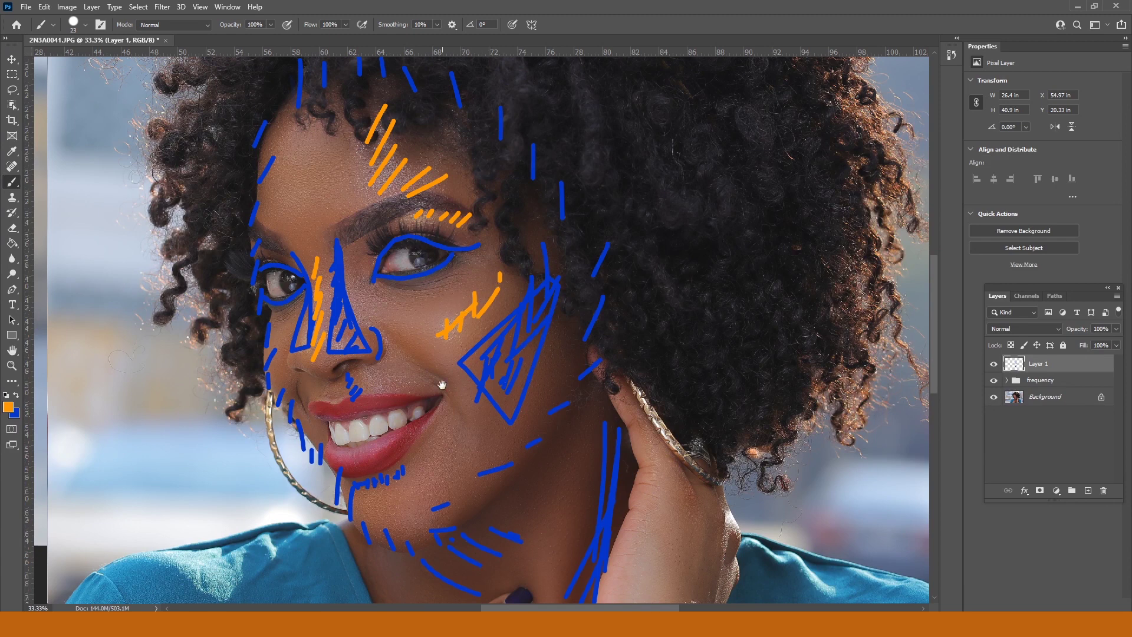
Hatch the chin highlight in orange and add an orange line along the lower lip
{"action": "scroll", "coordinate": [439, 348], "scroll_direction": "down", "scroll_amount": 3}
{"action": "mouse_move", "coordinate": [388, 390]}
{"action": "left_mouse_down"}
{"action": "mouse_move", "coordinate": [385, 418]}
{"action": "mouse_move", "coordinate": [420, 407]}
{"action": "left_mouse_up"}
{"action": "left_click_drag", "start_coordinate": [444, 379], "coordinate": [437, 407]}
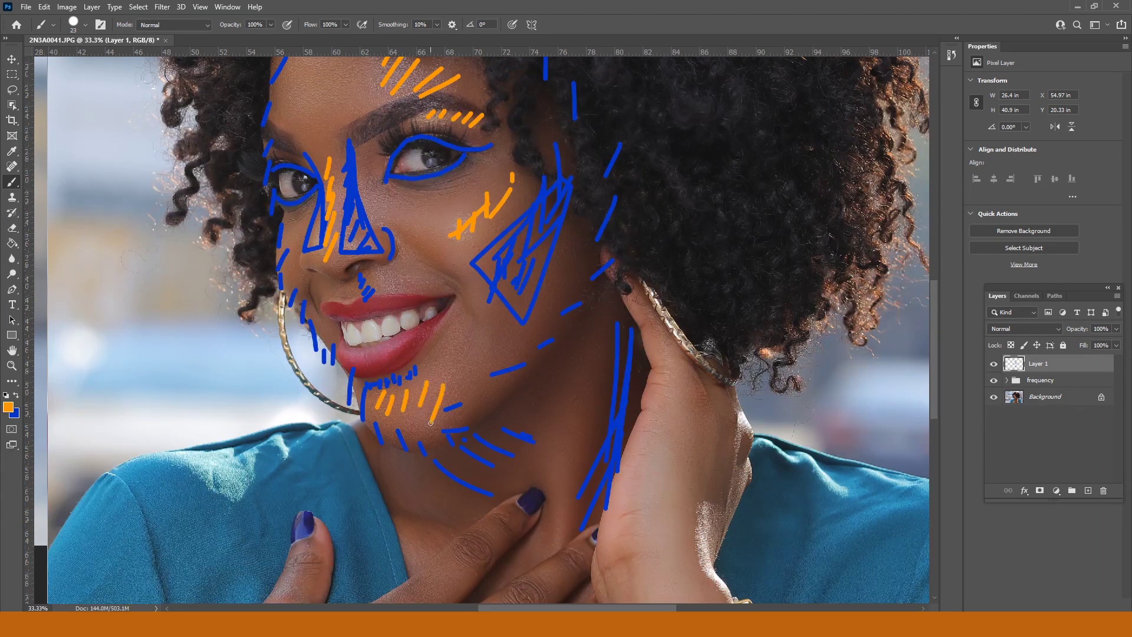
{"action": "mouse_move", "coordinate": [339, 353]}
{"action": "left_mouse_down"}
{"action": "mouse_move", "coordinate": [362, 358]}
{"action": "mouse_move", "coordinate": [405, 334]}
{"action": "mouse_move", "coordinate": [365, 353]}
{"action": "left_mouse_up"}
Mark the neck highlight with long orange strokes beside the blue shadow lines and review the marked face
{"action": "scroll", "coordinate": [602, 389], "scroll_direction": "down", "scroll_amount": 3}
{"action": "scroll", "coordinate": [602, 390], "scroll_direction": "right", "scroll_amount": 1}
{"action": "left_click_drag", "start_coordinate": [536, 227], "coordinate": [500, 451]}
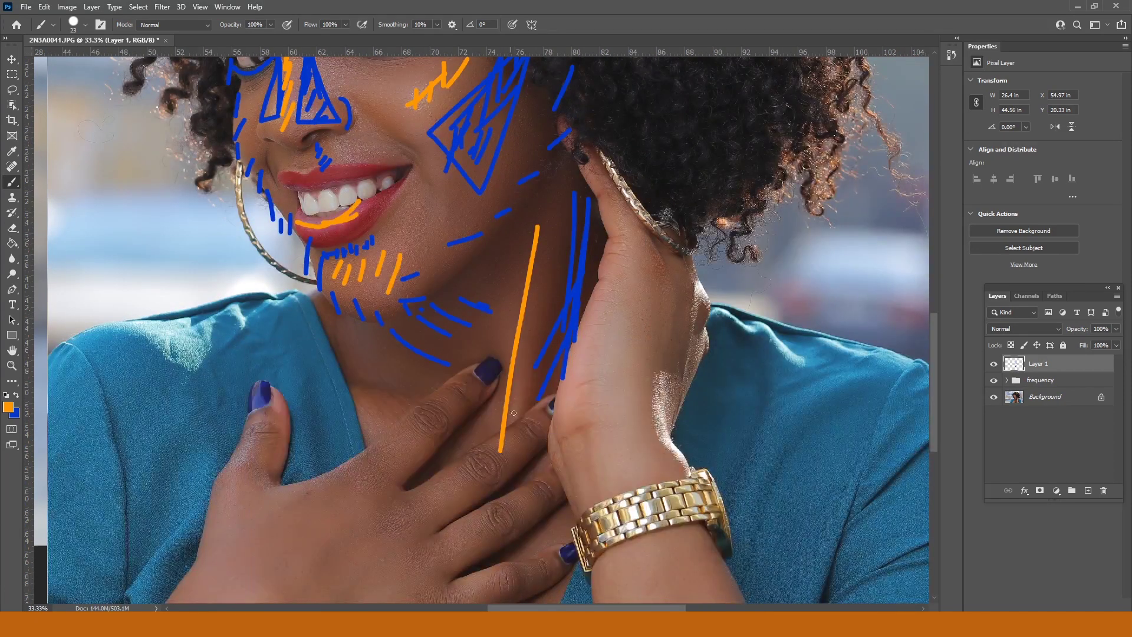
{"action": "mouse_move", "coordinate": [537, 286]}
{"action": "left_mouse_down"}
{"action": "mouse_move", "coordinate": [524, 389]}
{"action": "mouse_move", "coordinate": [521, 340]}
{"action": "mouse_move", "coordinate": [549, 311]}
{"action": "mouse_move", "coordinate": [517, 425]}
{"action": "left_mouse_up"}
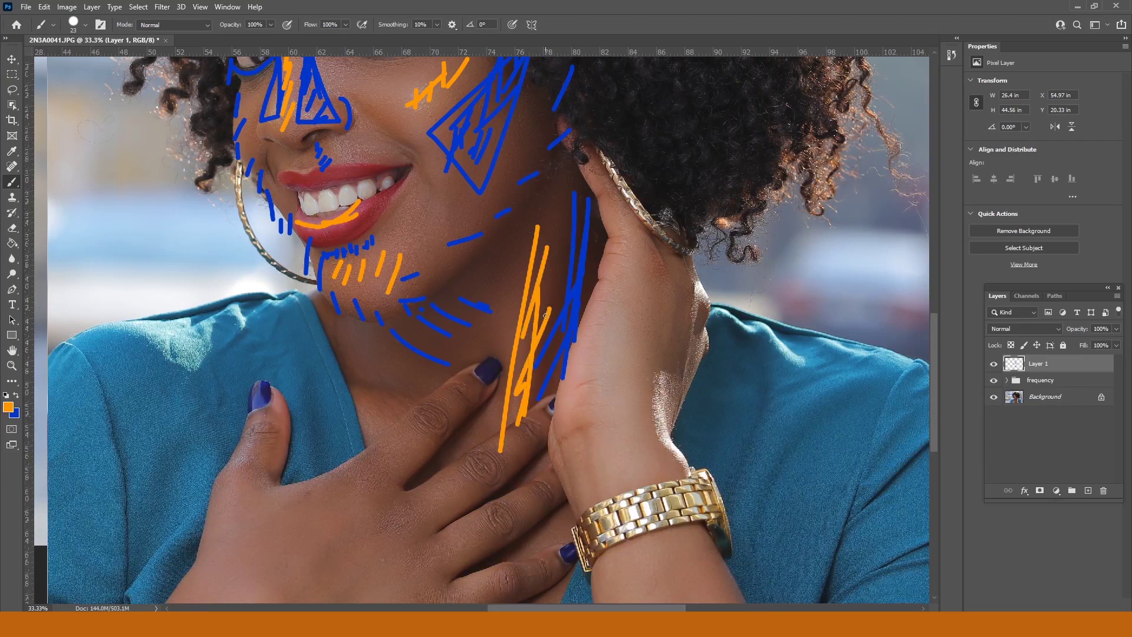
{"action": "left_click_drag", "start_coordinate": [545, 318], "coordinate": [535, 356]}
{"action": "scroll", "coordinate": [546, 255], "scroll_direction": "up", "scroll_amount": 5}
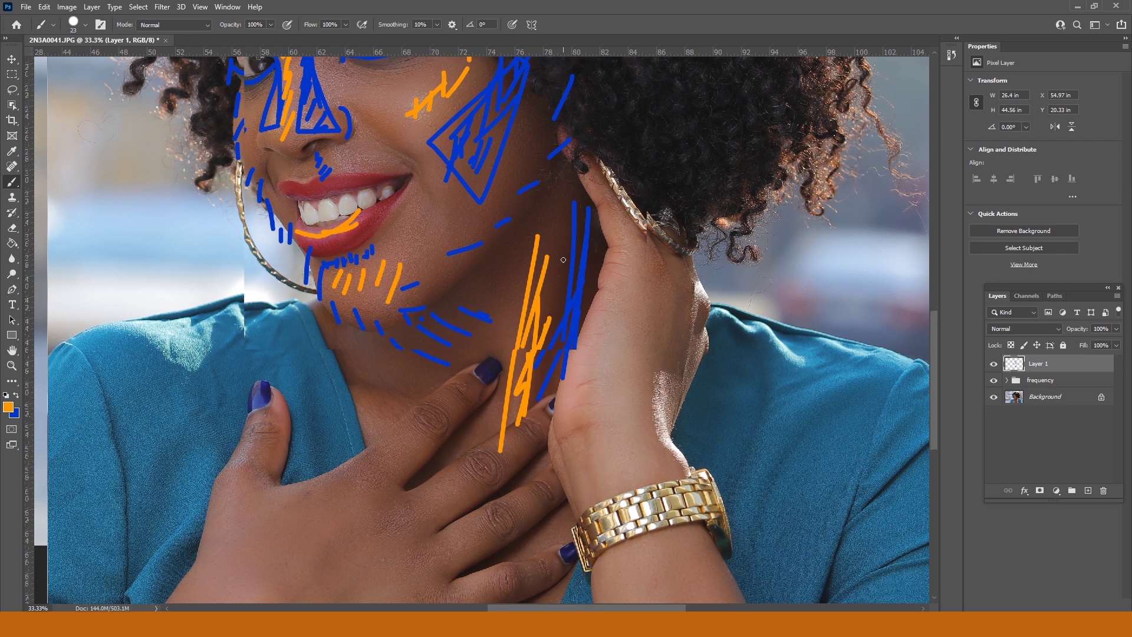
{"action": "scroll", "coordinate": [570, 268], "scroll_direction": "up", "scroll_amount": 5}
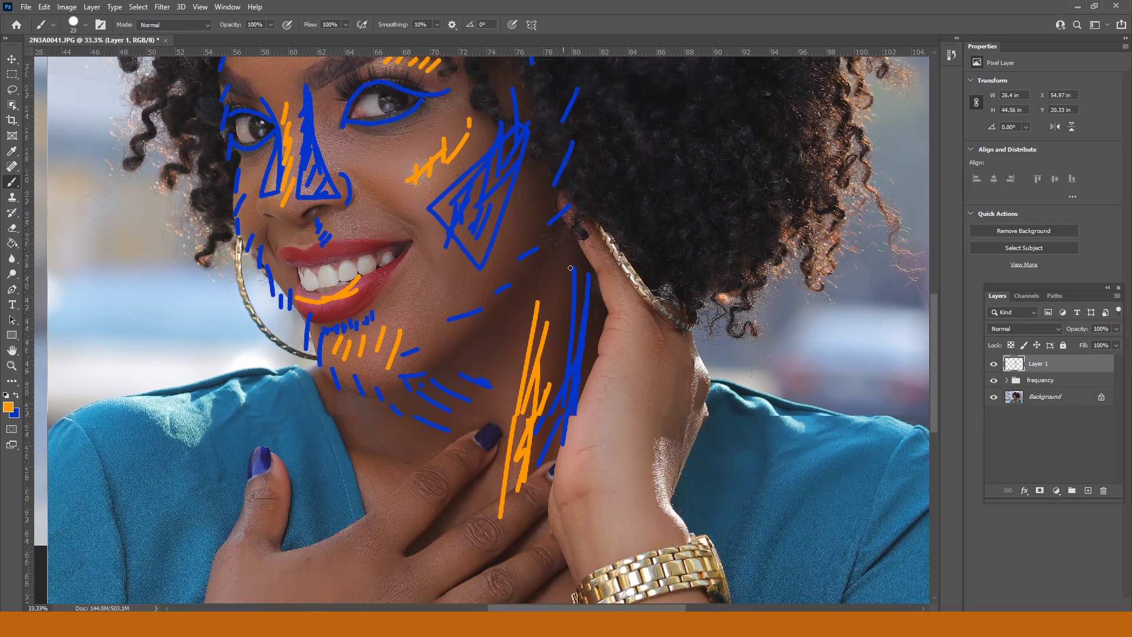
{"action": "scroll", "coordinate": [570, 268], "scroll_direction": "up", "scroll_amount": 6}
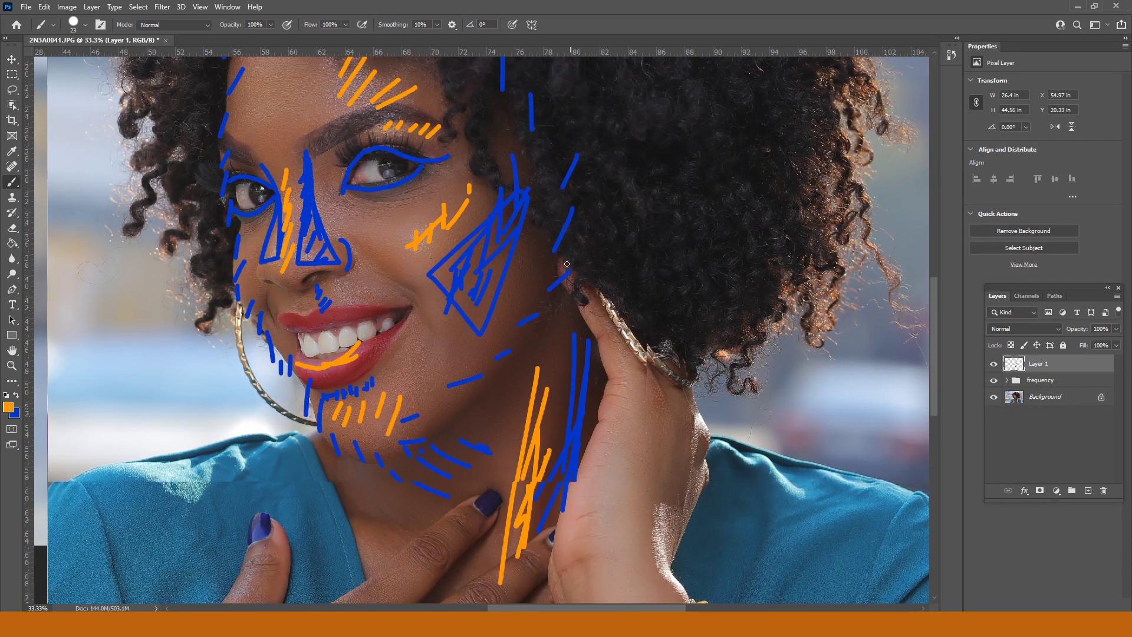
Delete Layer 1, which holds the blue and orange guide strokes over the portrait
{"action": "scroll", "coordinate": [545, 285], "scroll_direction": "up", "scroll_amount": 5}
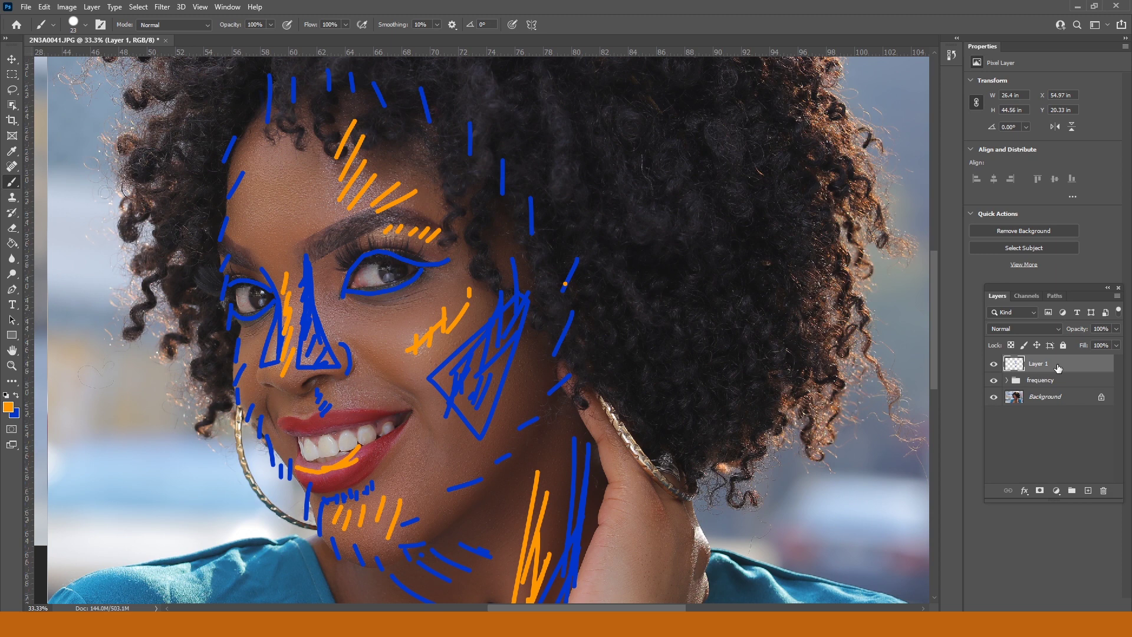
{"action": "left_click_drag", "start_coordinate": [1088, 366], "coordinate": [1103, 490]}
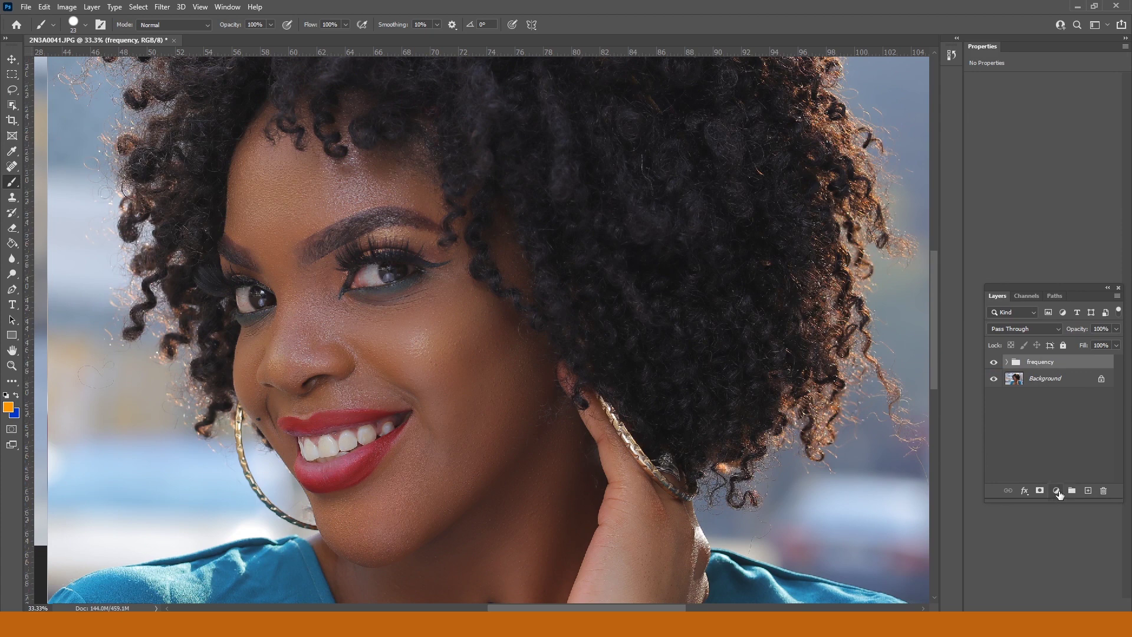
Add a Curves adjustment layer above the frequency group, darken the midtones with input 143 and output 100, and name it burn
{"action": "left_click", "coordinate": [1057, 491]}
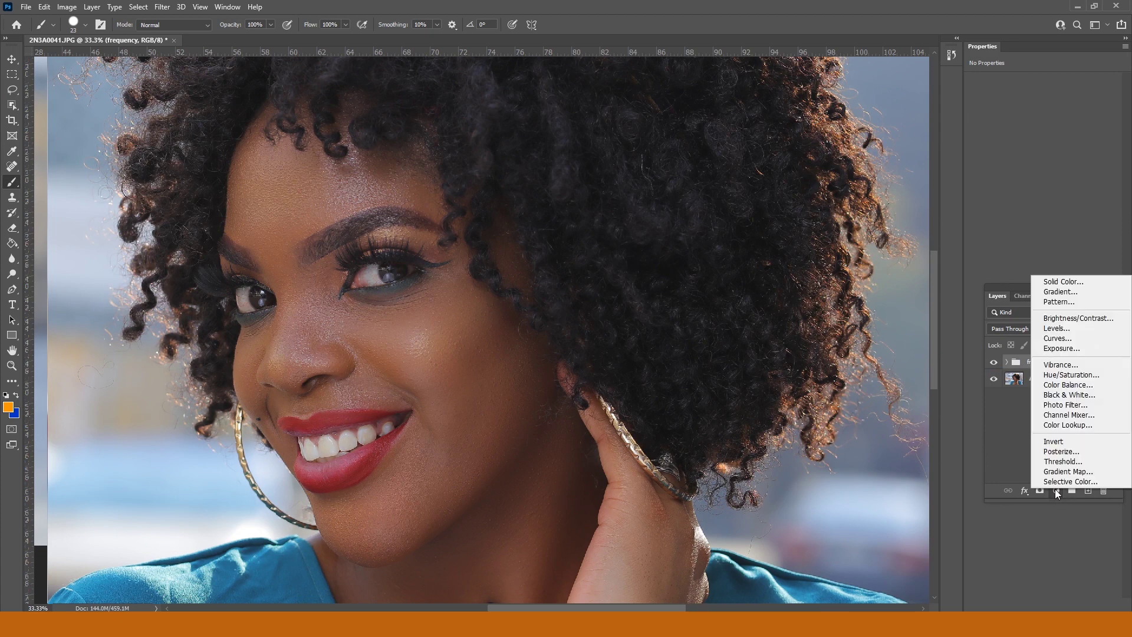
{"action": "left_click", "coordinate": [1058, 339]}
{"action": "left_click_drag", "start_coordinate": [1048, 180], "coordinate": [1061, 180]}
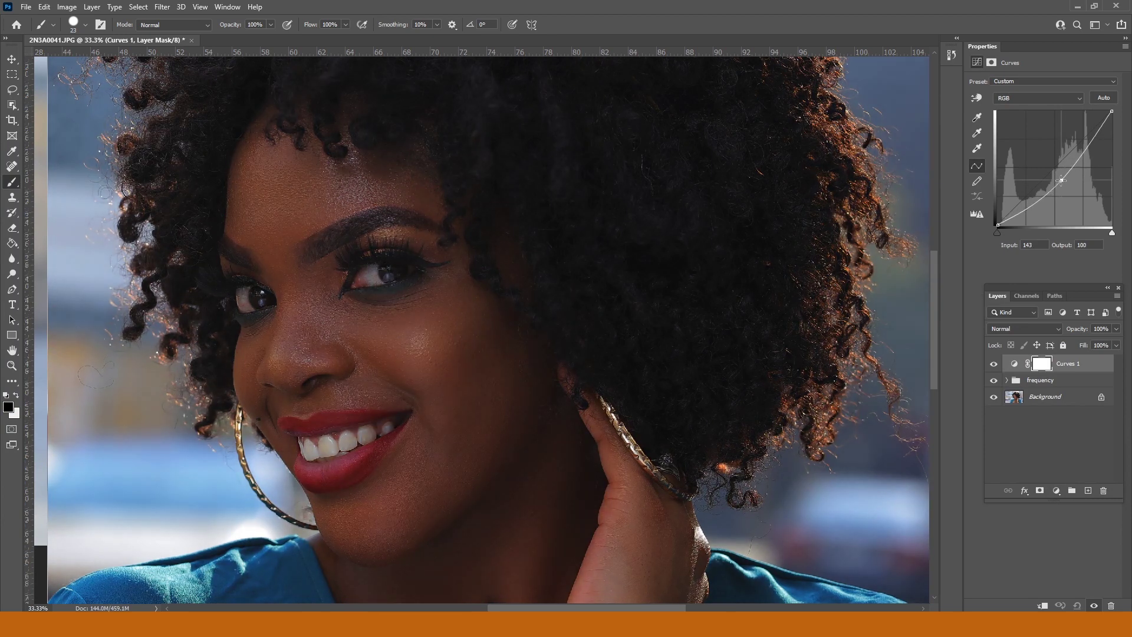
{"action": "double_click", "coordinate": [1062, 363]}
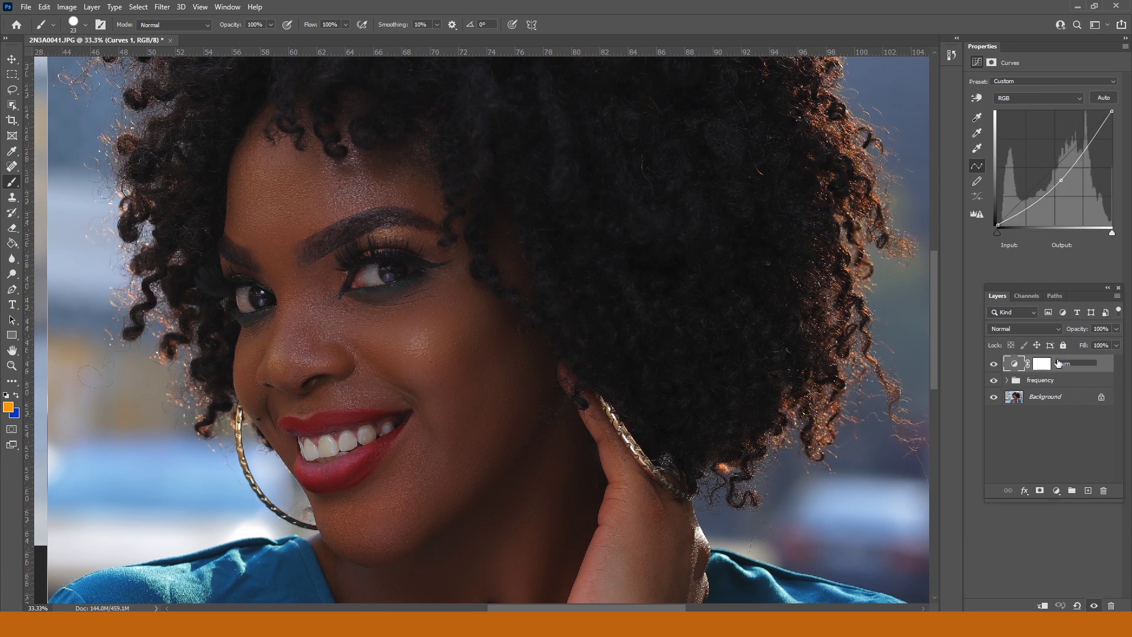
{"action": "key", "text": "Return"}
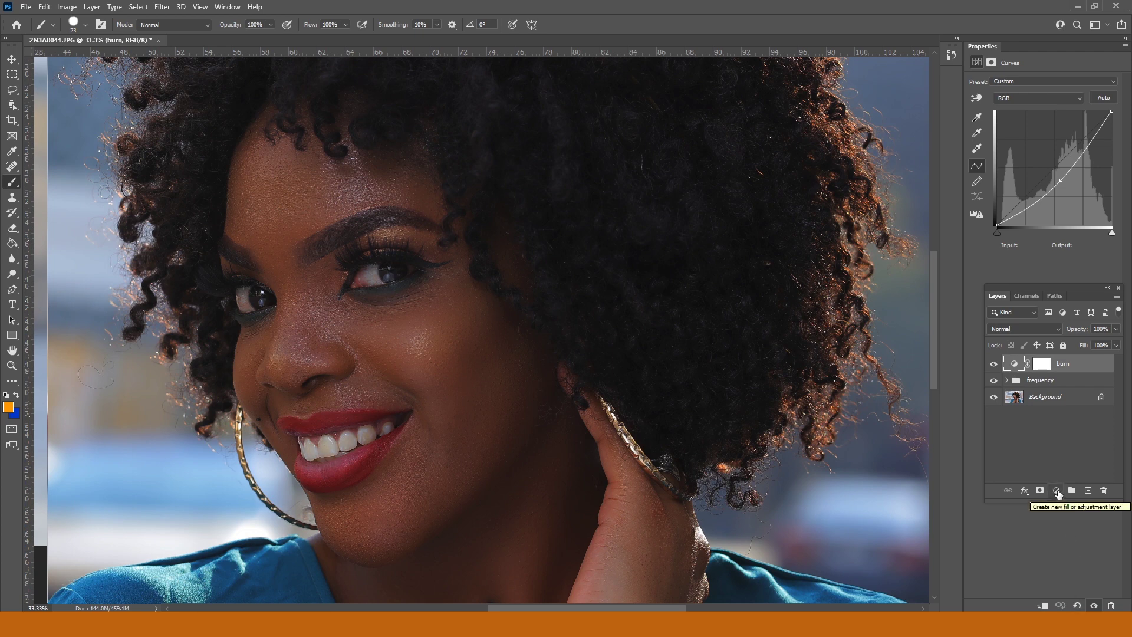
Add a Hue/Saturation adjustment layer with saturation -17 and clip it to the burn layer
{"action": "left_click", "coordinate": [1056, 492]}
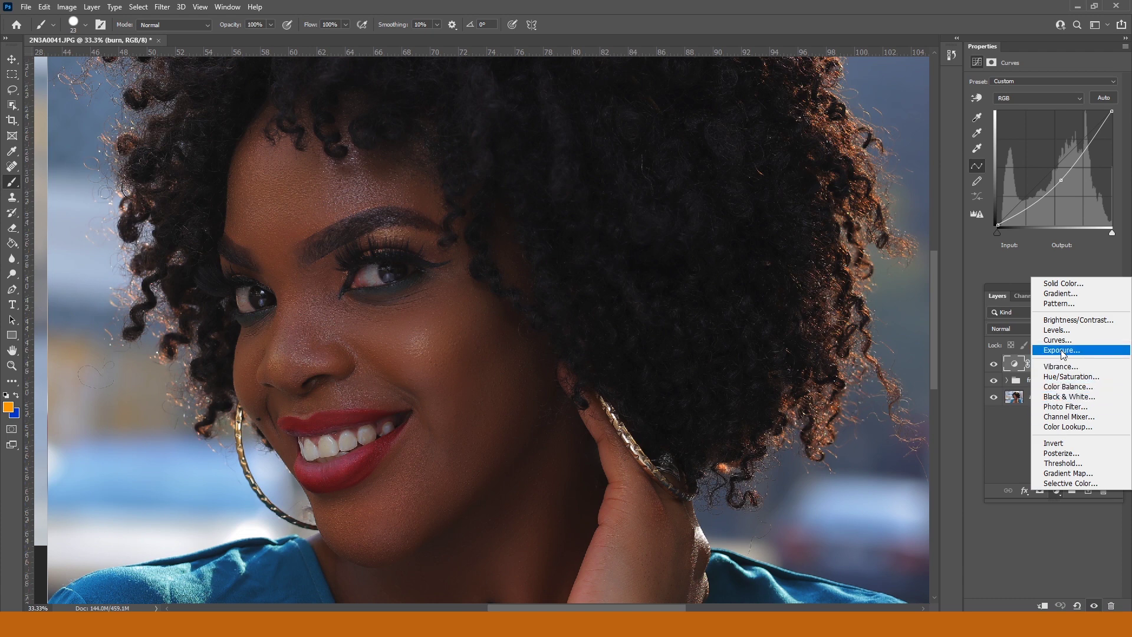
{"action": "left_click", "coordinate": [1065, 376]}
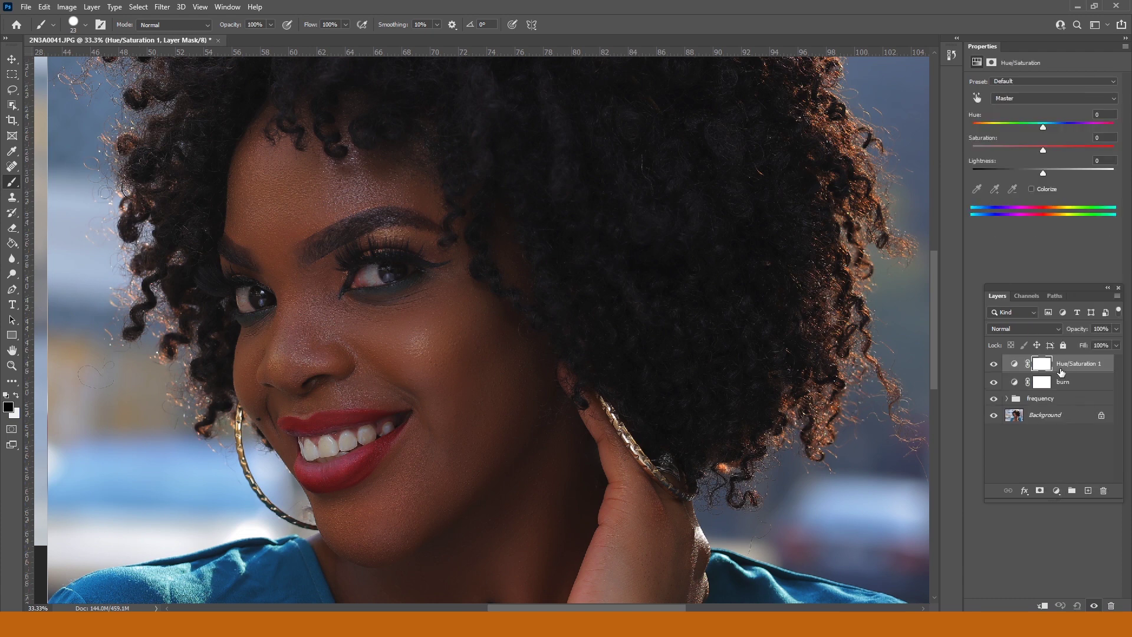
{"action": "left_click", "coordinate": [1030, 147]}
{"action": "left_click_drag", "start_coordinate": [1034, 148], "coordinate": [1031, 149]}
{"action": "left_click_drag", "start_coordinate": [1069, 45], "coordinate": [812, 76]}
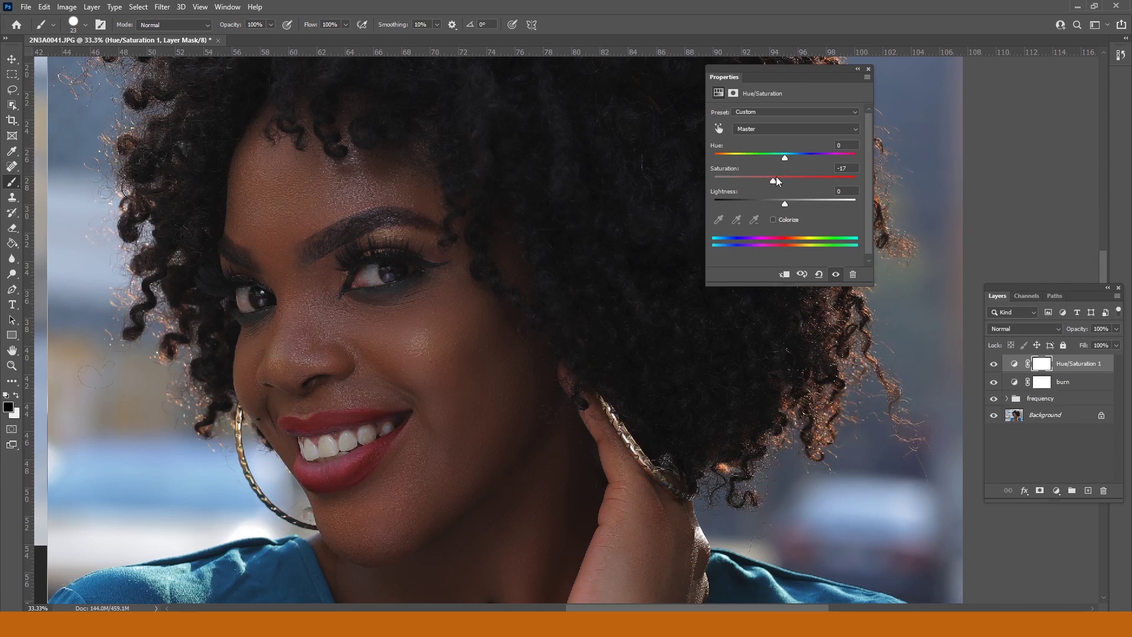
{"action": "left_click_drag", "start_coordinate": [849, 167], "coordinate": [827, 168]}
{"action": "type", "text": "0"}
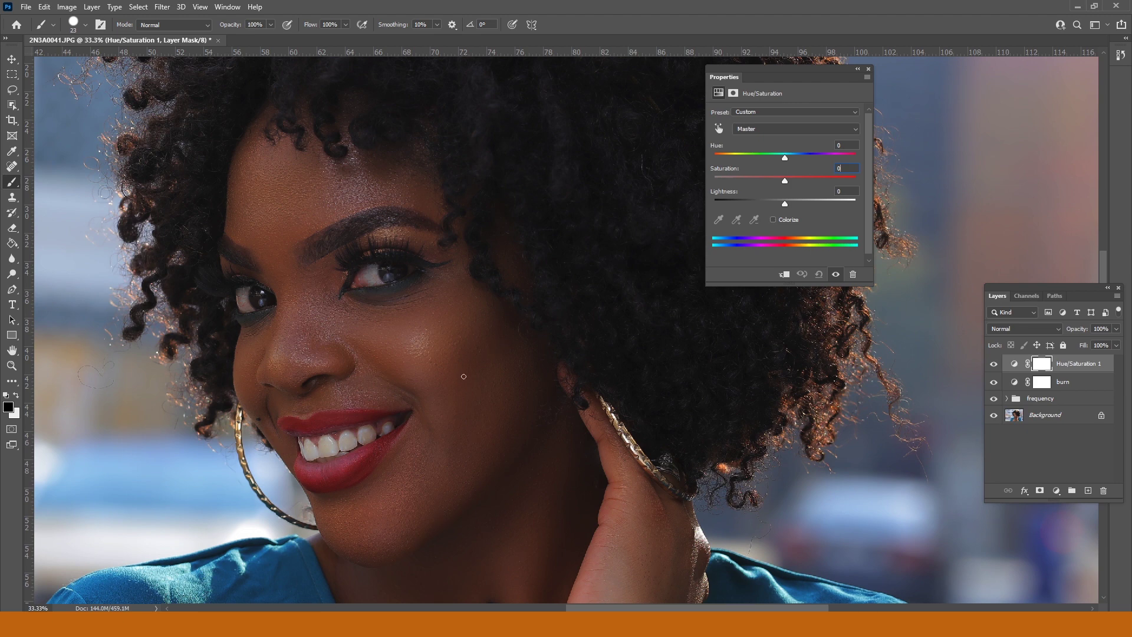
{"action": "left_click_drag", "start_coordinate": [777, 179], "coordinate": [773, 179]}
{"action": "left_click", "coordinate": [785, 274]}
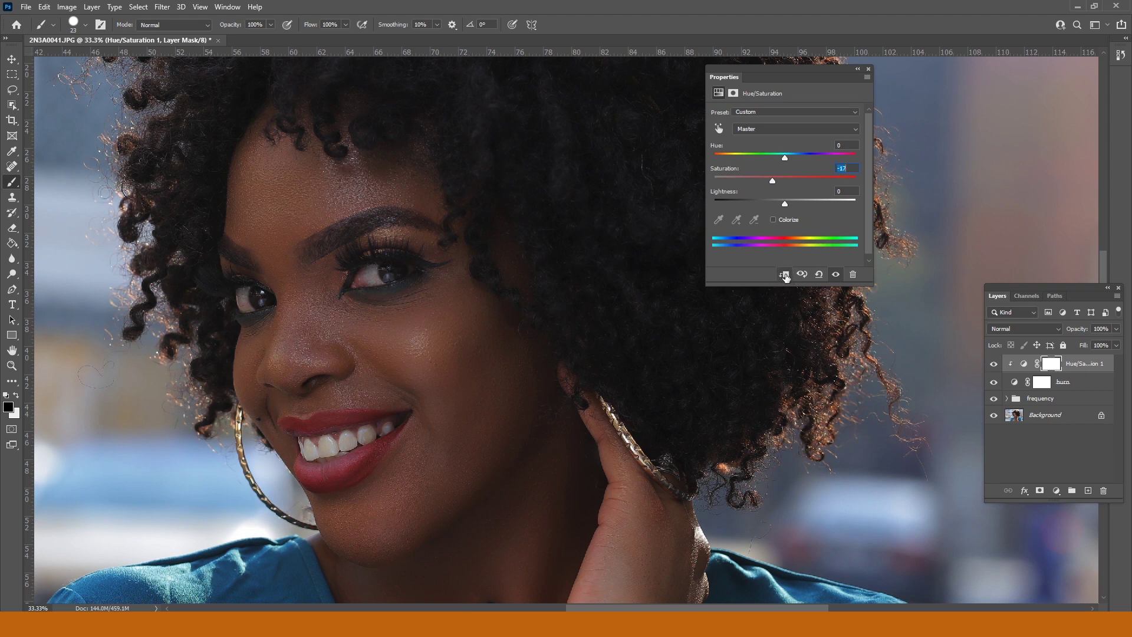
Invert the burn layer's mask to black
{"action": "left_click", "coordinate": [1042, 383]}
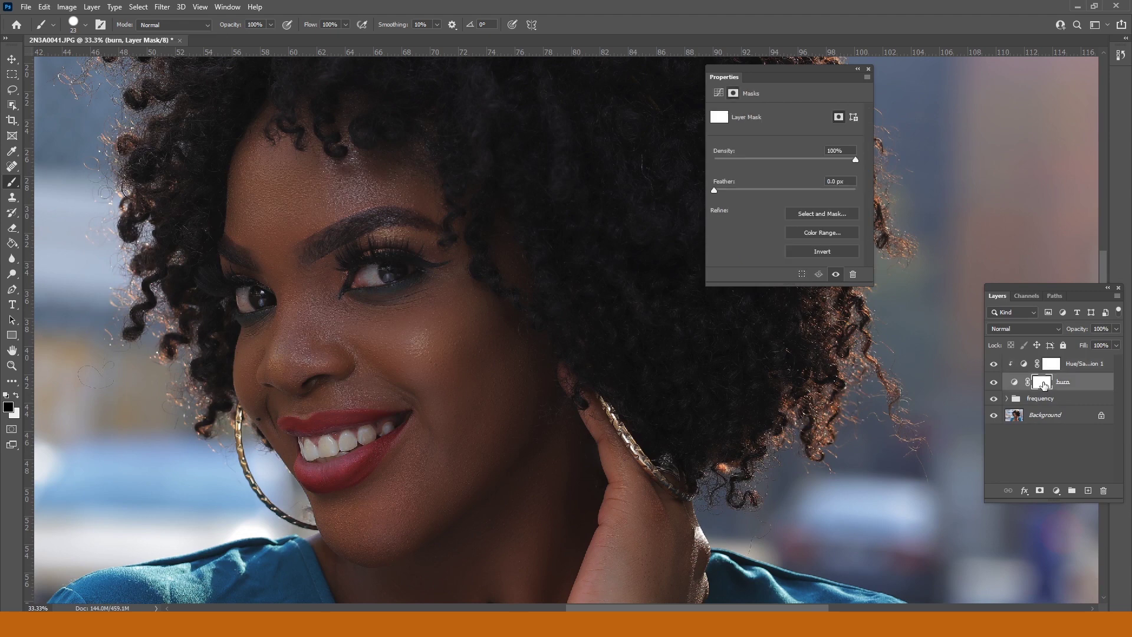
{"action": "left_click", "coordinate": [868, 71]}
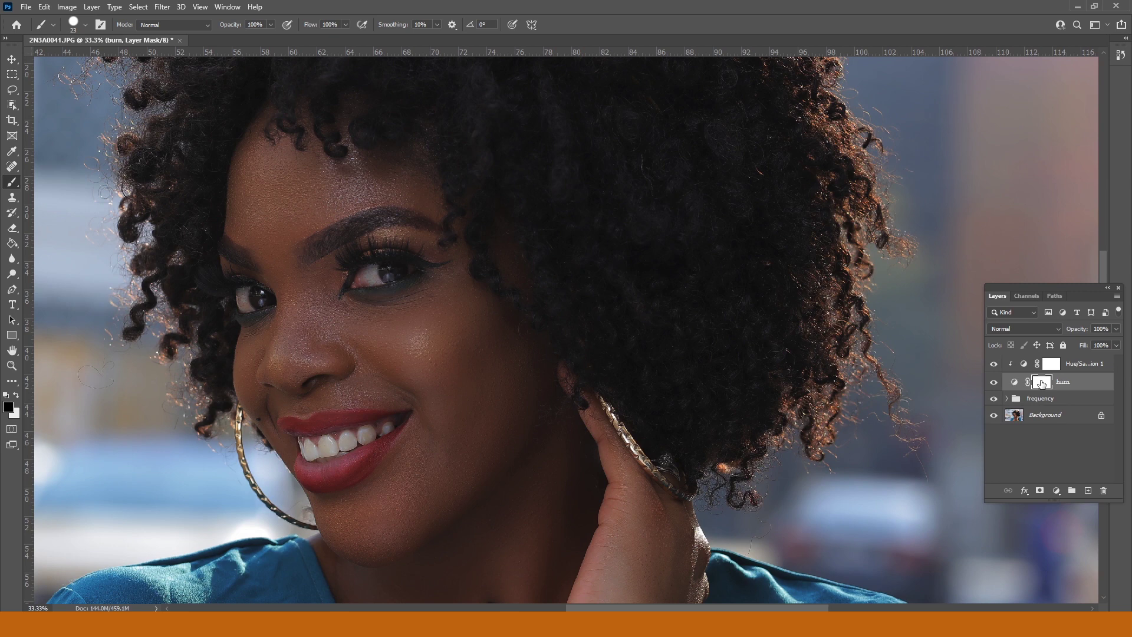
{"action": "left_click_drag", "start_coordinate": [1041, 383], "coordinate": [1043, 384]}
{"action": "key", "text": "ctrl+i"}
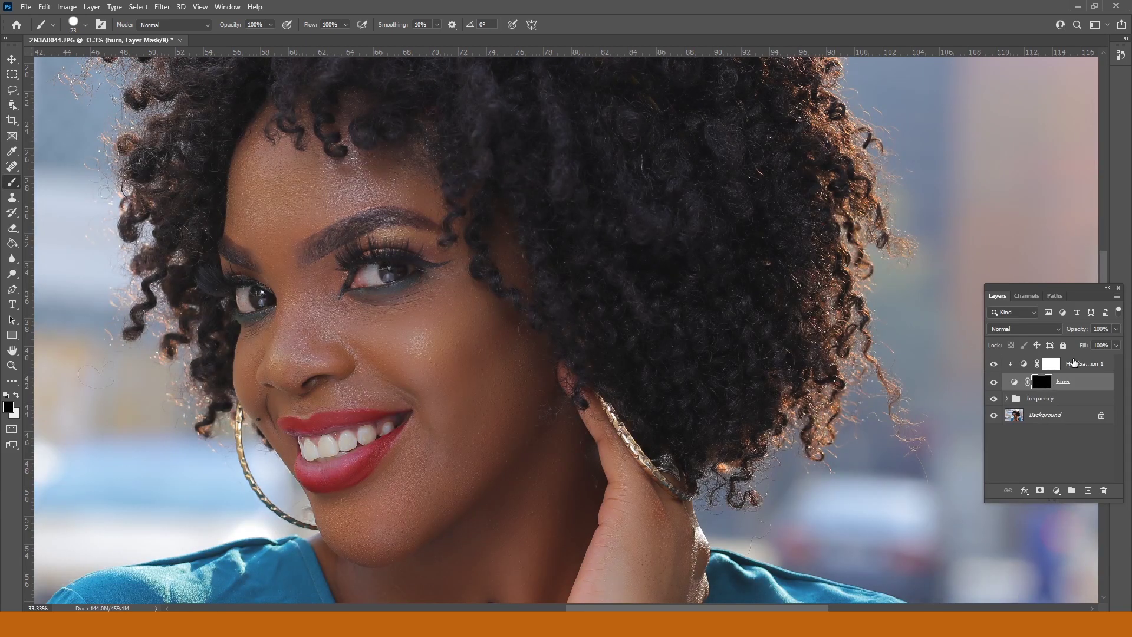
Add a Curves adjustment layer at the top of the stack, raise its midtones to brighten the portrait, and name it dodge
{"action": "left_click", "coordinate": [1005, 363]}
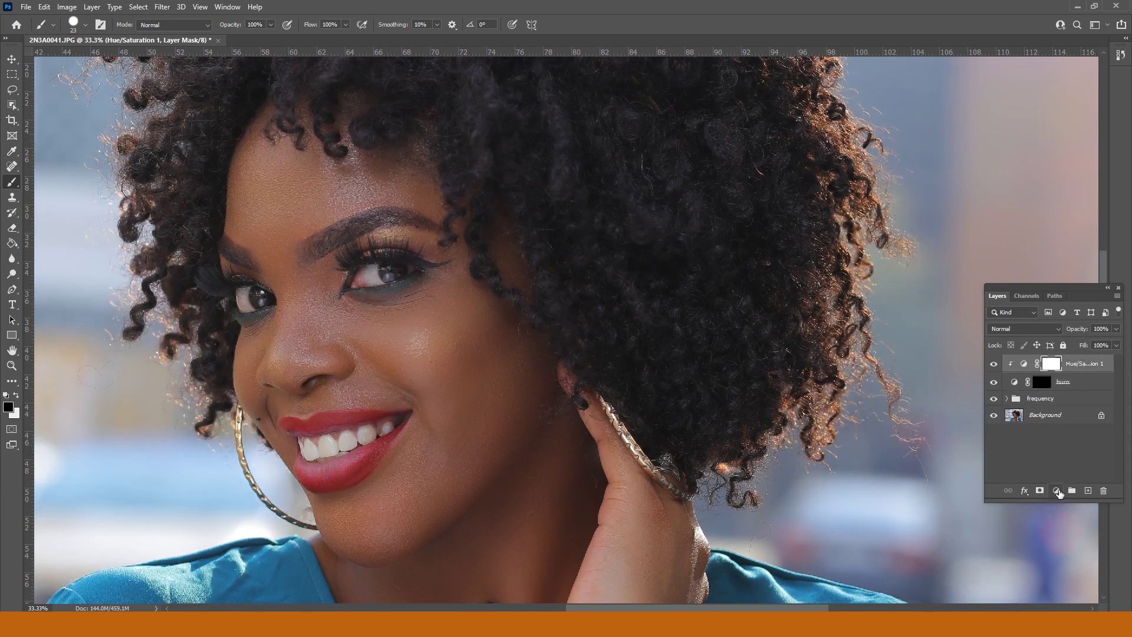
{"action": "left_click", "coordinate": [1057, 492]}
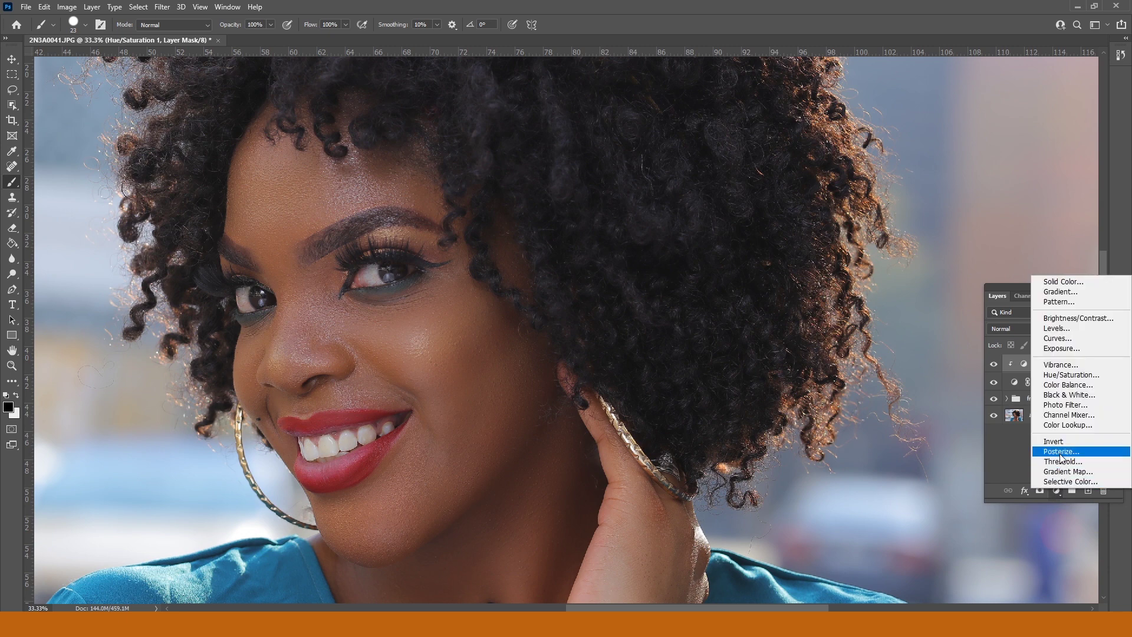
{"action": "left_click", "coordinate": [1063, 338]}
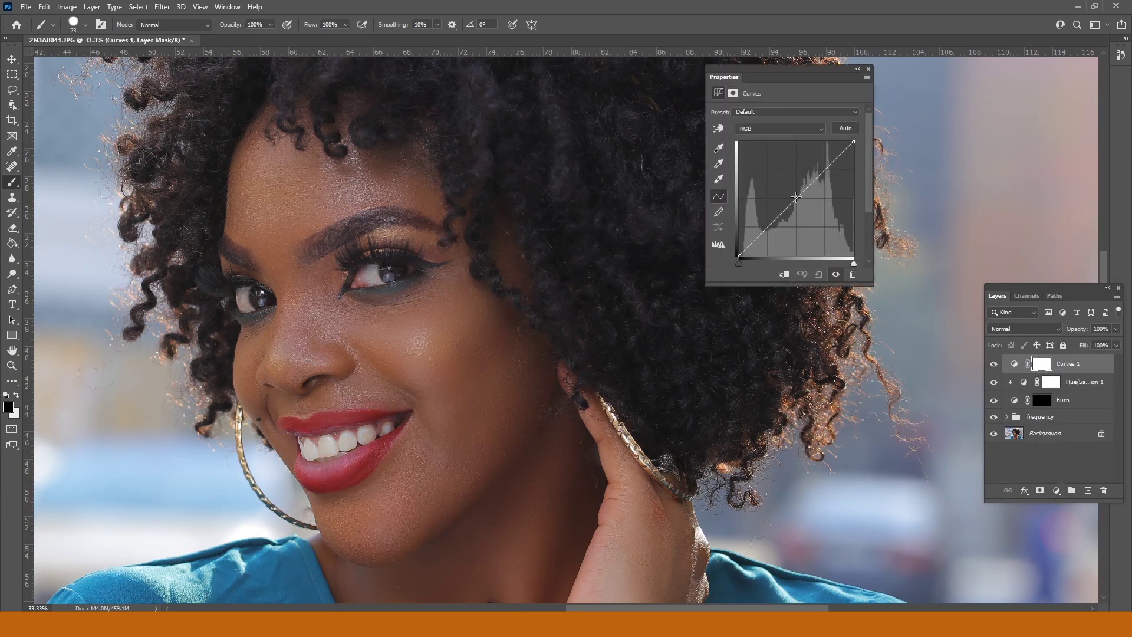
{"action": "left_click_drag", "start_coordinate": [795, 196], "coordinate": [787, 191]}
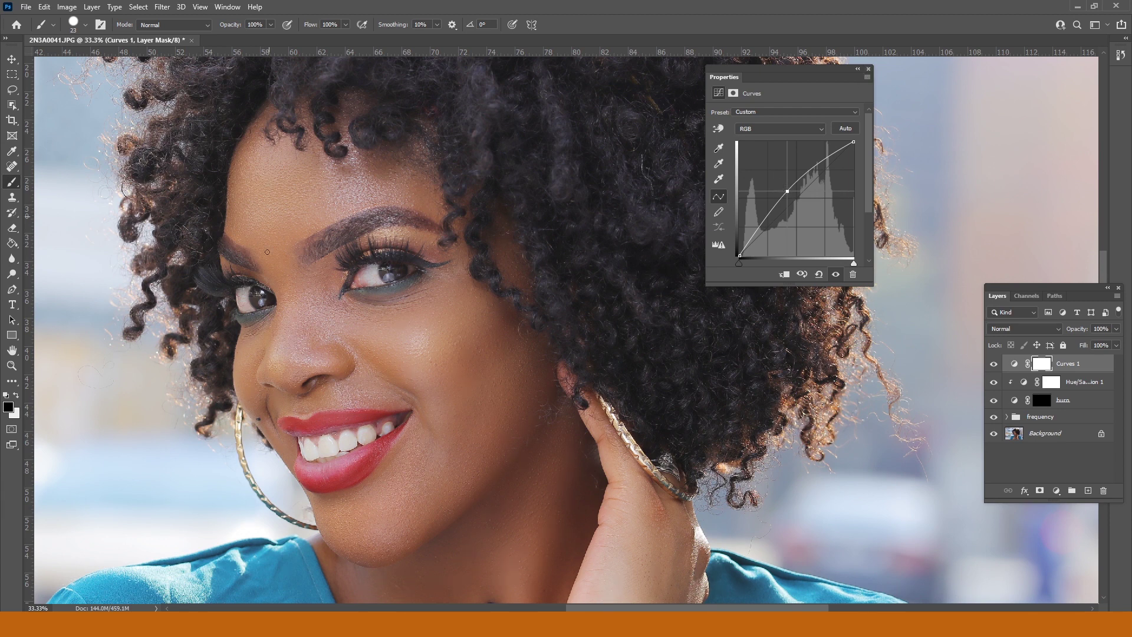
{"action": "left_click", "coordinate": [868, 69]}
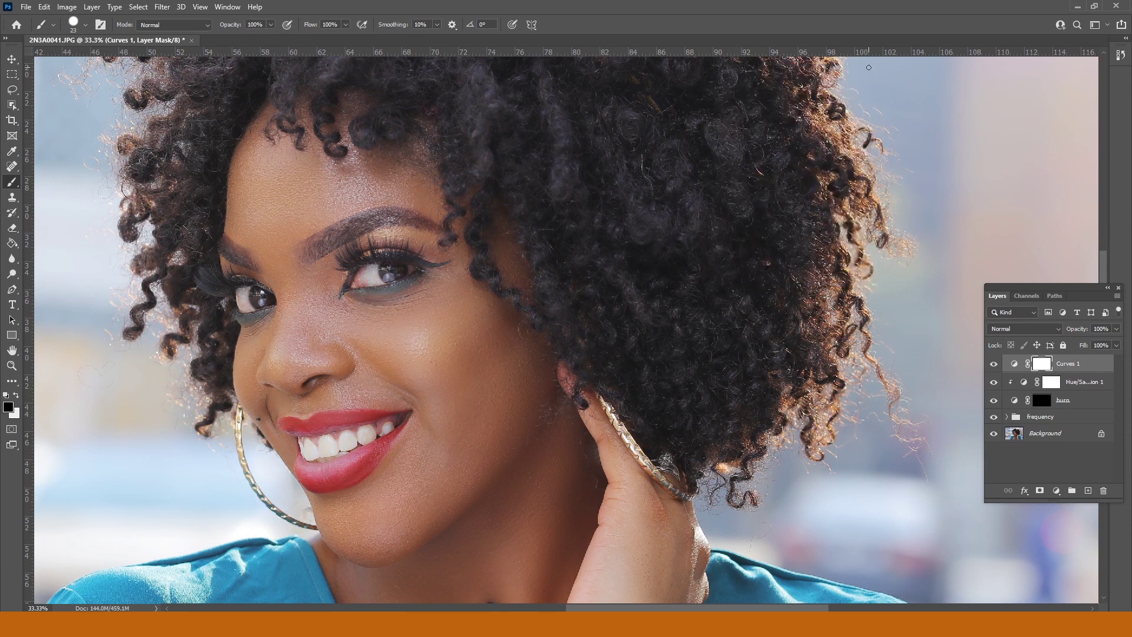
{"action": "double_click", "coordinate": [1065, 363]}
{"action": "type", "text": "dodge"}
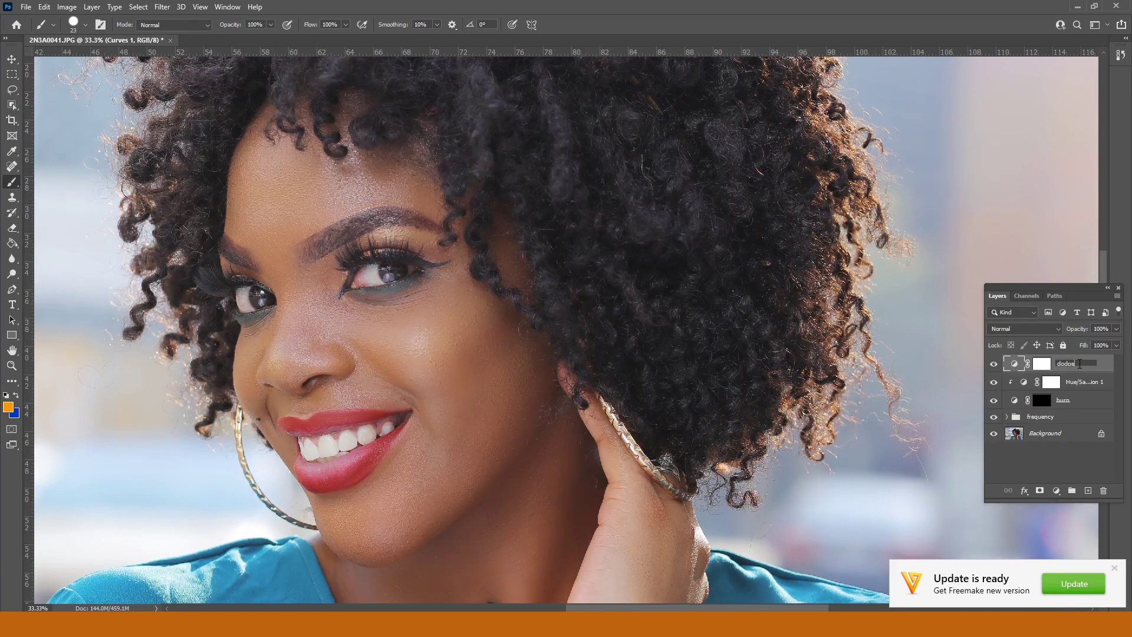
{"action": "left_click", "coordinate": [1044, 368]}
{"action": "key", "text": "d"}
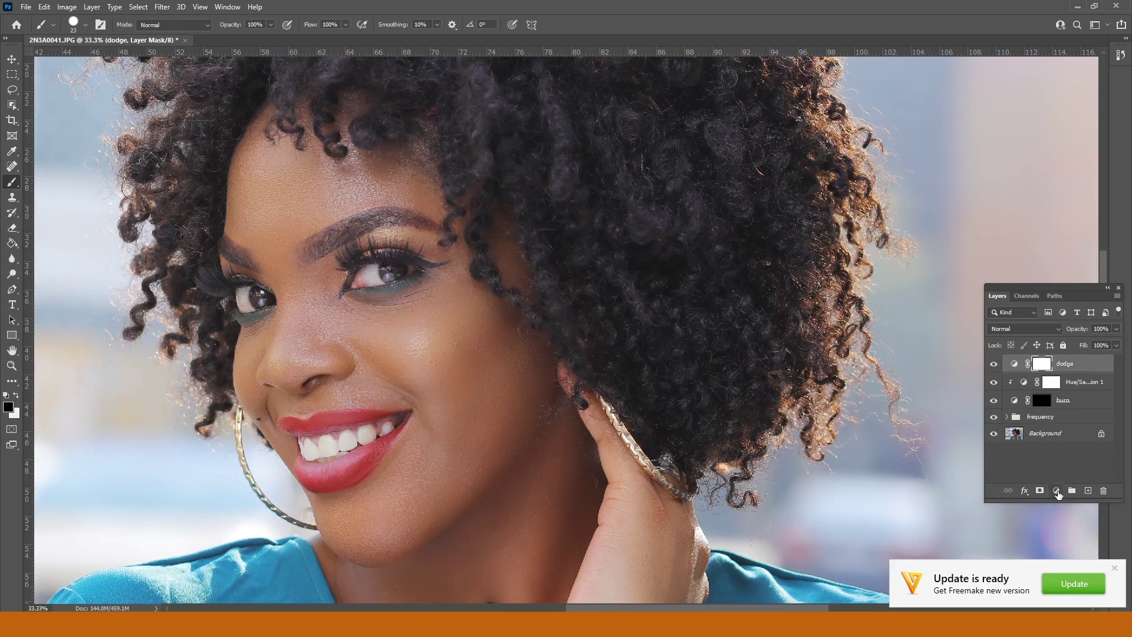
Add a Hue/Saturation adjustment layer with saturation -8 and clip it to the dodge layer
{"action": "left_click", "coordinate": [1057, 491]}
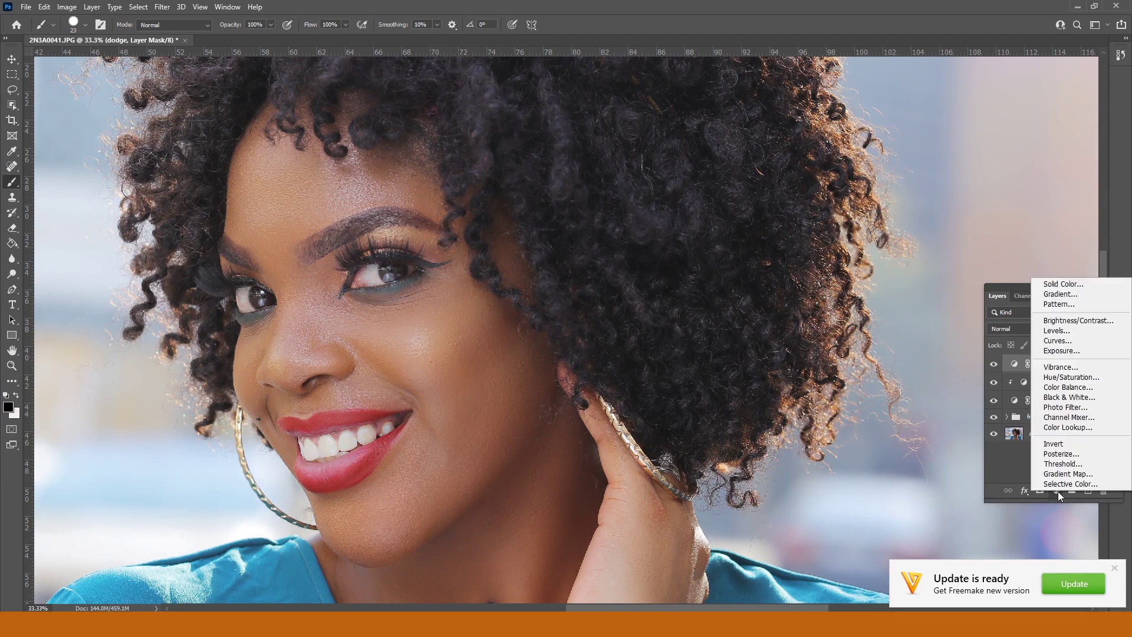
{"action": "left_click", "coordinate": [1060, 380]}
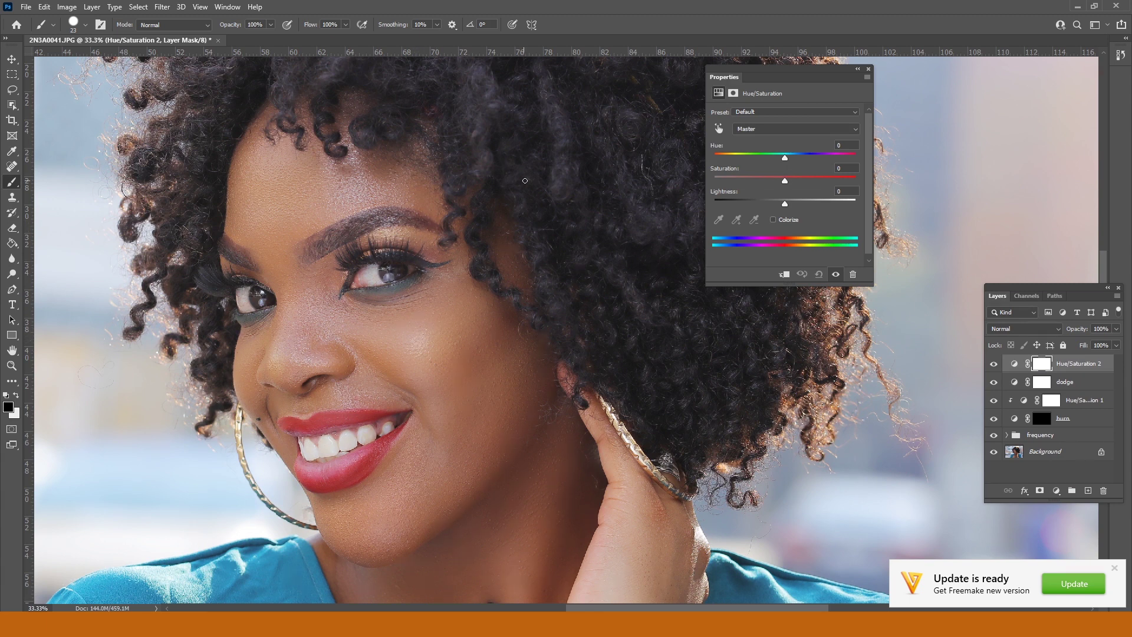
{"action": "left_click", "coordinate": [779, 179]}
{"action": "left_click_drag", "start_coordinate": [779, 180], "coordinate": [778, 180]}
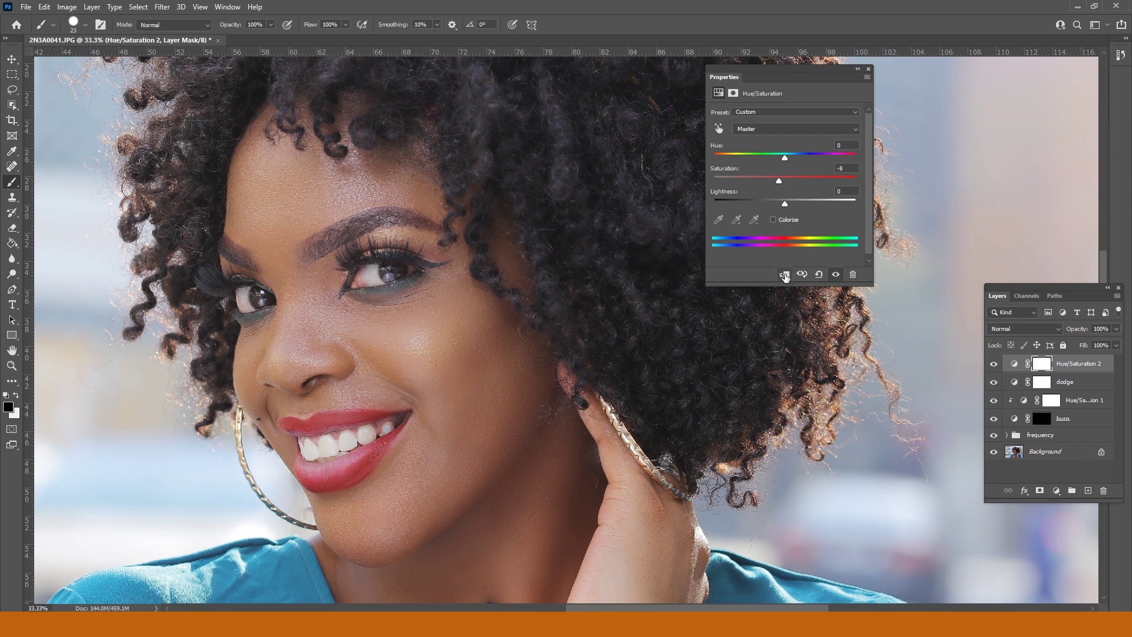
{"action": "left_click", "coordinate": [784, 275]}
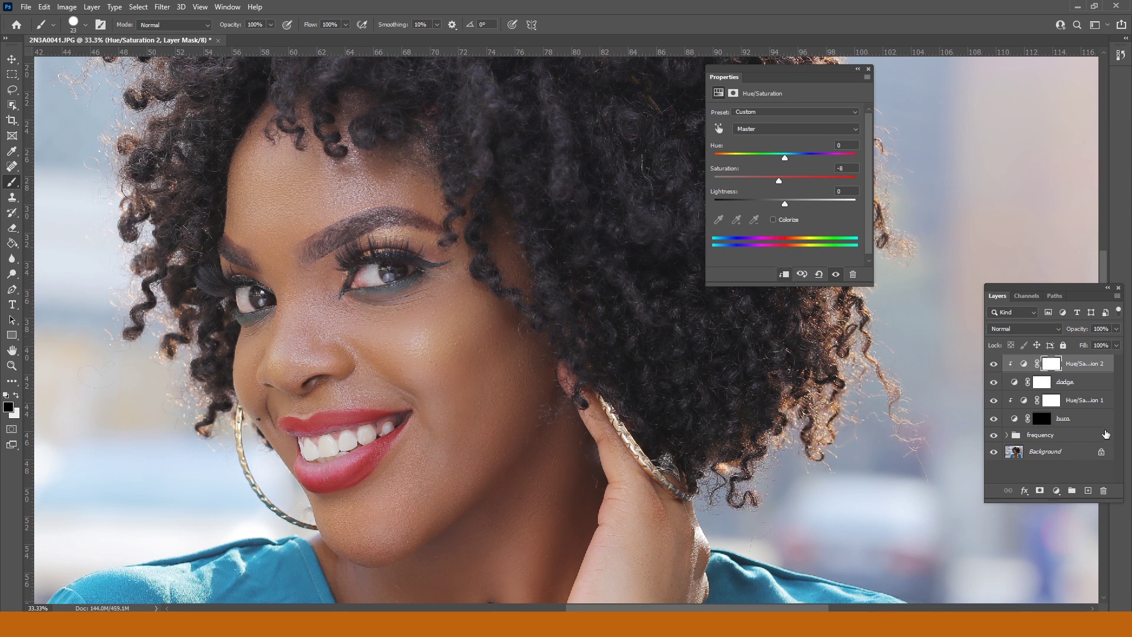
Invert the dodge layer's mask to black
{"action": "left_click", "coordinate": [868, 69]}
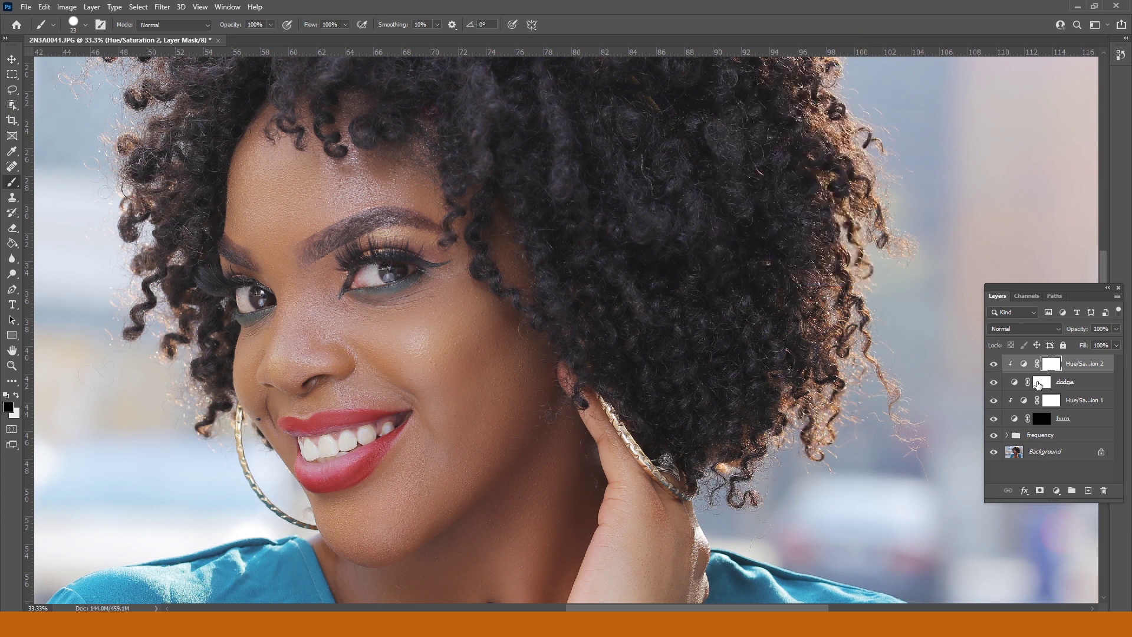
{"action": "left_click", "coordinate": [1038, 383]}
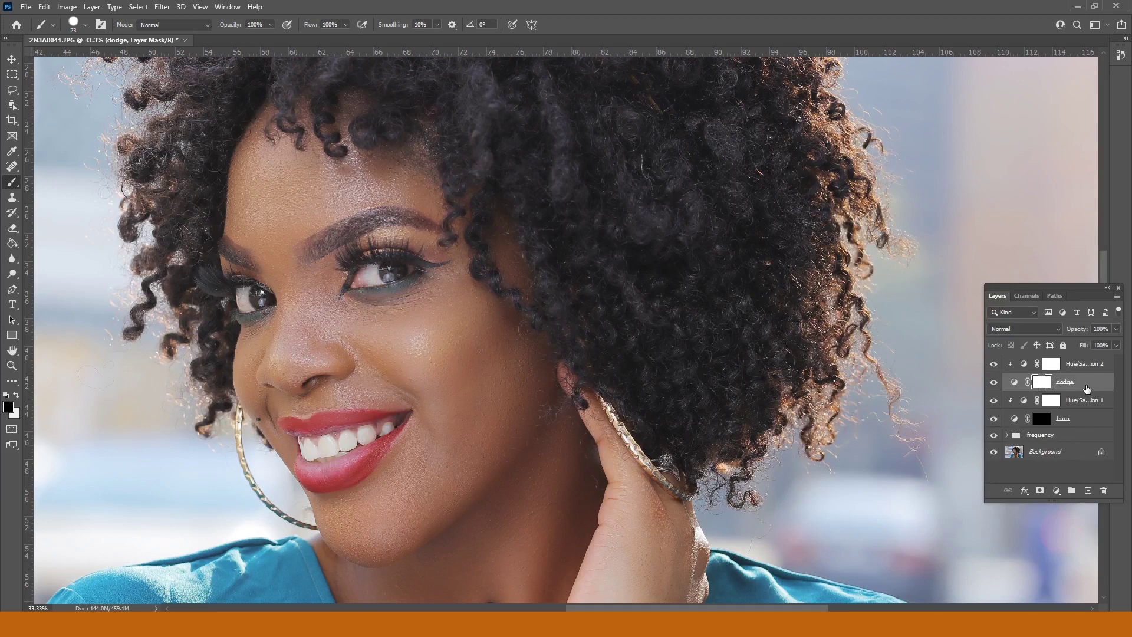
{"action": "key", "text": "ctrl+i"}
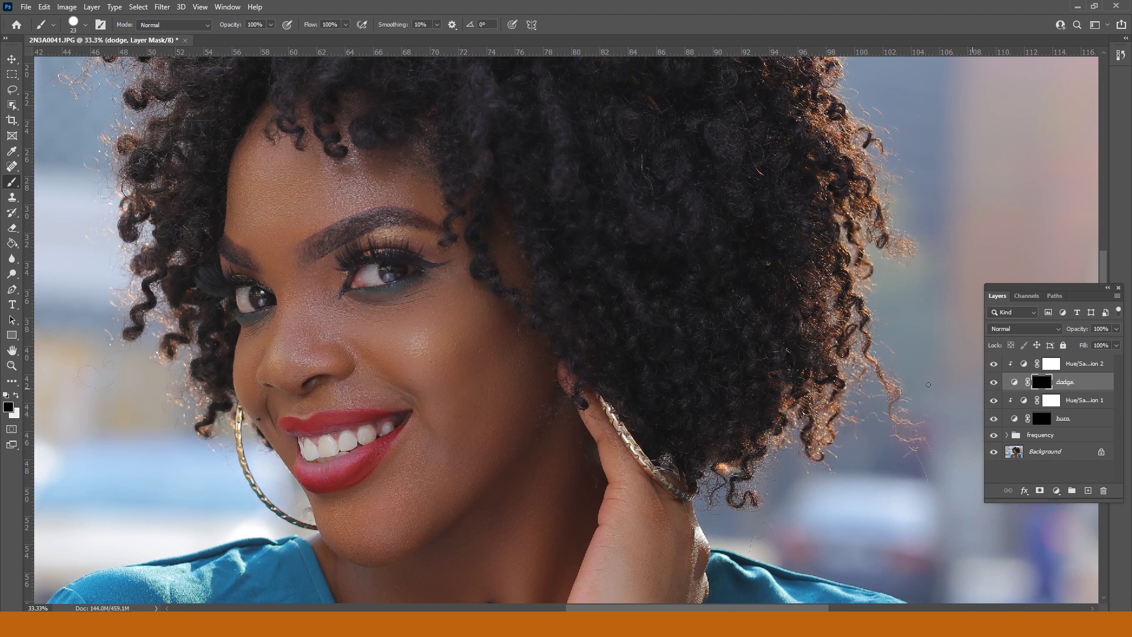
Group the burn and dodge layers with their two Hue/Saturation layers and name the group b&d
{"action": "left_click", "coordinate": [1091, 422]}
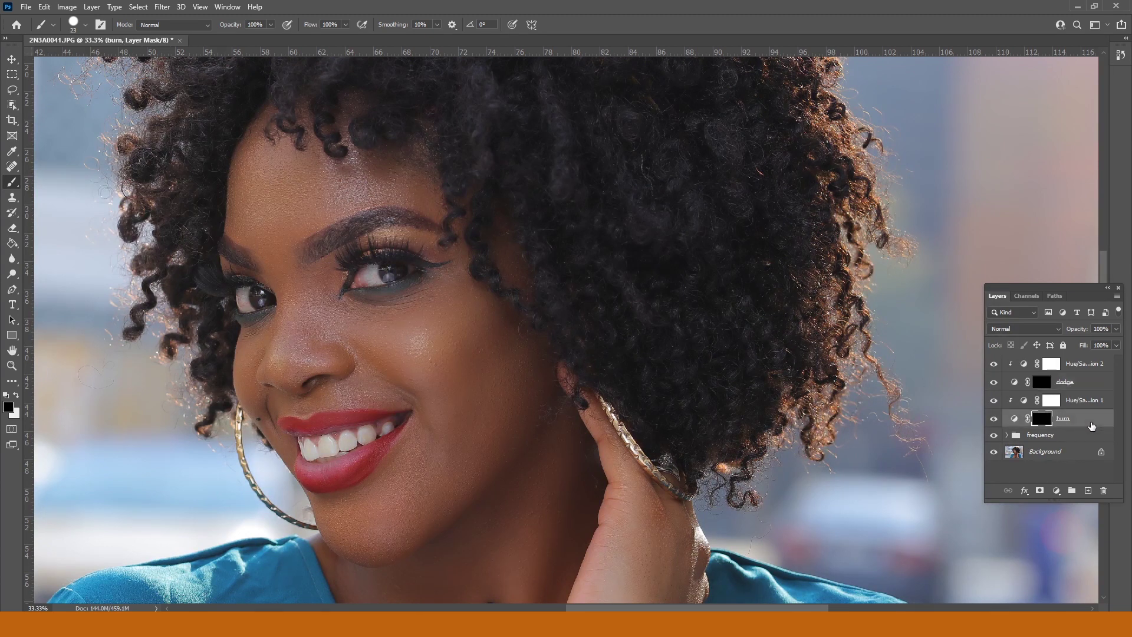
{"action": "left_click", "coordinate": [1073, 361], "text": "shift"}
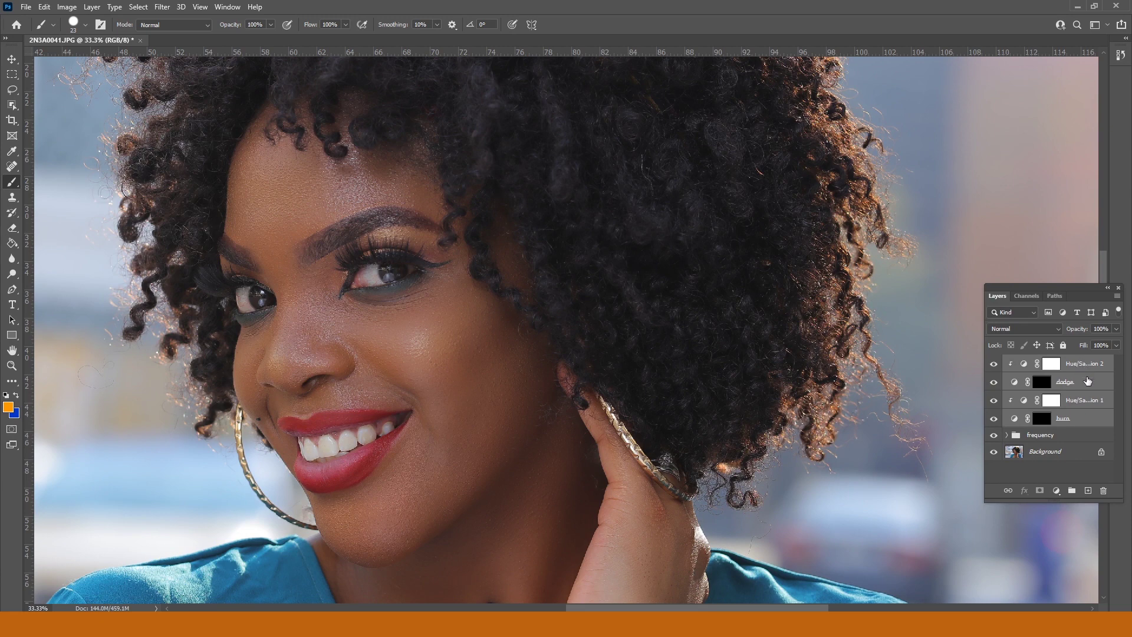
{"action": "left_click", "coordinate": [1084, 422]}
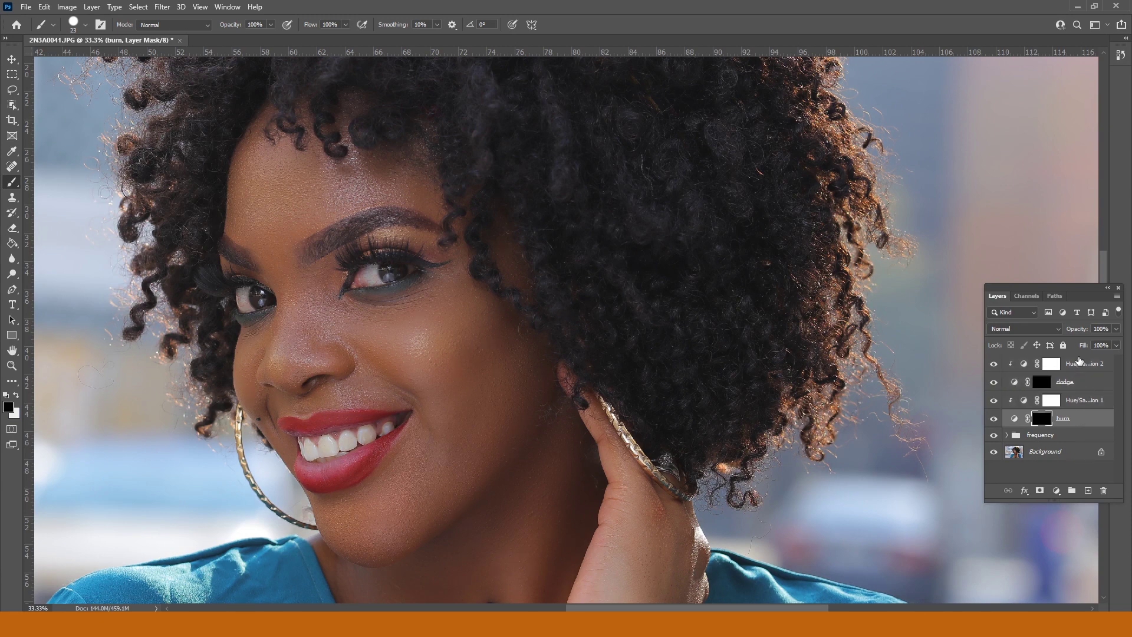
{"action": "left_click", "coordinate": [1069, 358], "text": "shift"}
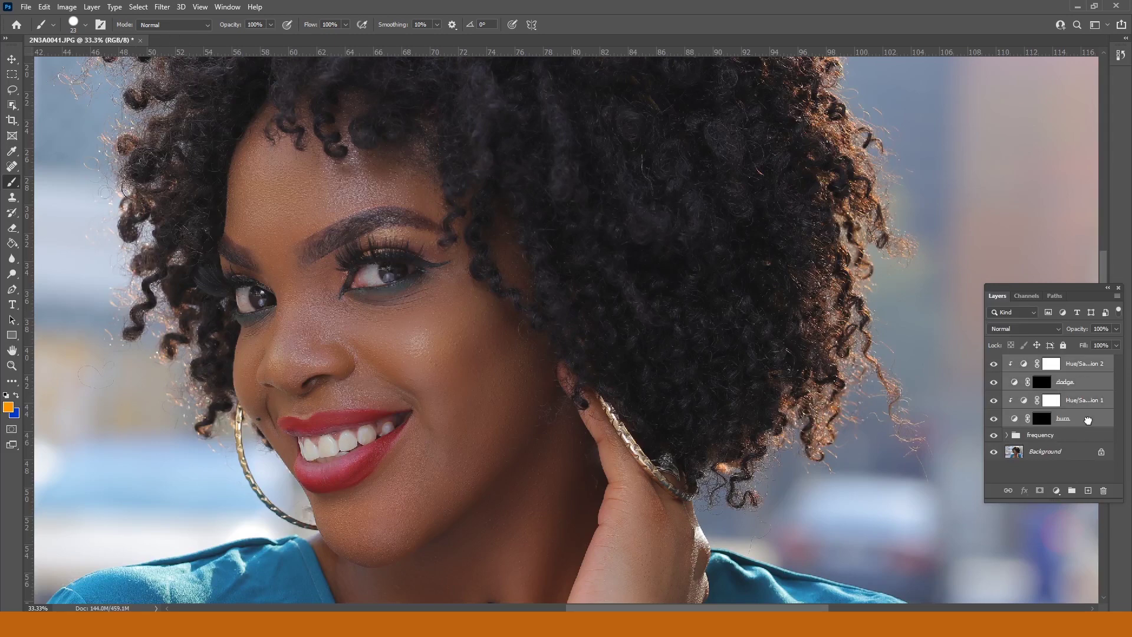
{"action": "left_click_drag", "start_coordinate": [1087, 420], "coordinate": [1072, 490]}
{"action": "double_click", "coordinate": [1035, 360]}
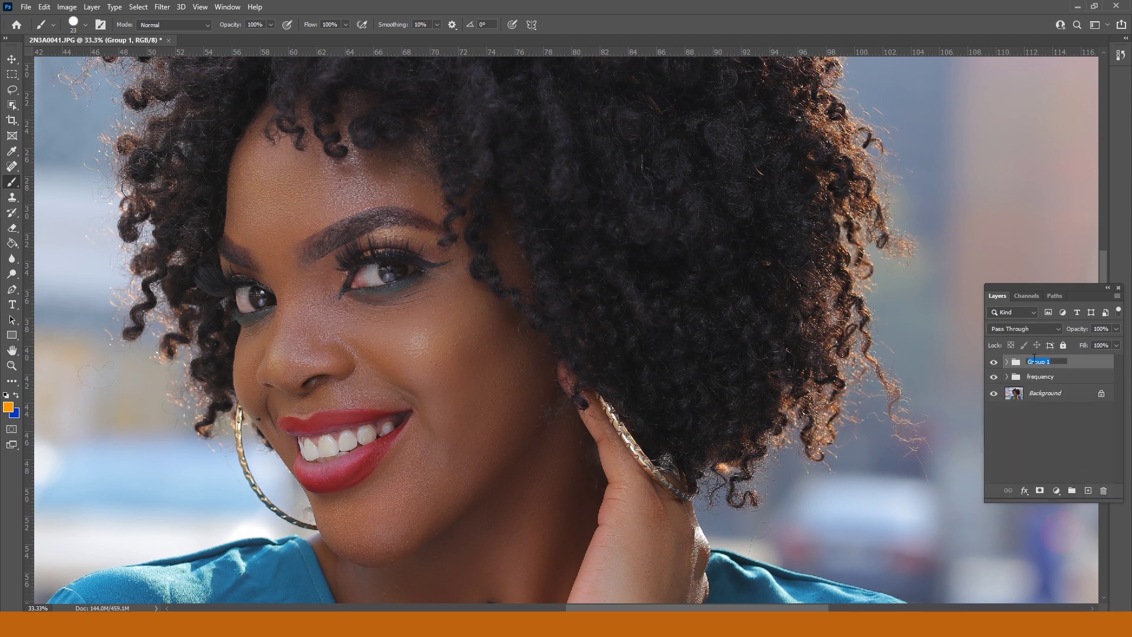
{"action": "type", "text": "b&d"}
{"action": "key", "text": "Return"}
Add a Black & White adjustment layer at the top of the b&d group and set its Reds to -106
{"action": "left_click", "coordinate": [1006, 362]}
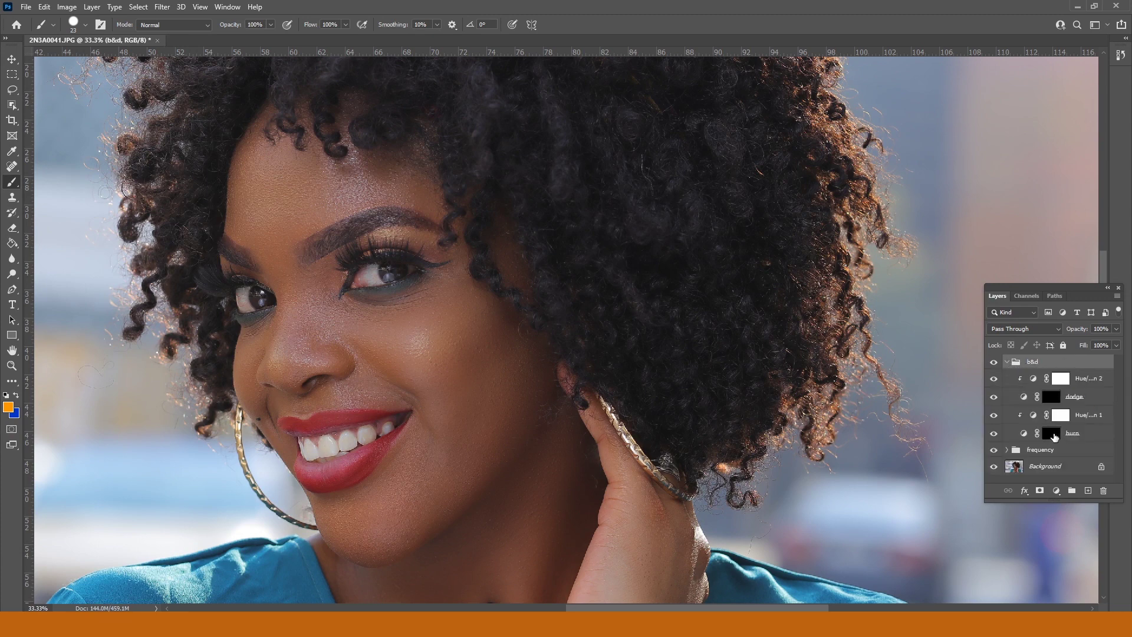
{"action": "left_click", "coordinate": [1052, 433]}
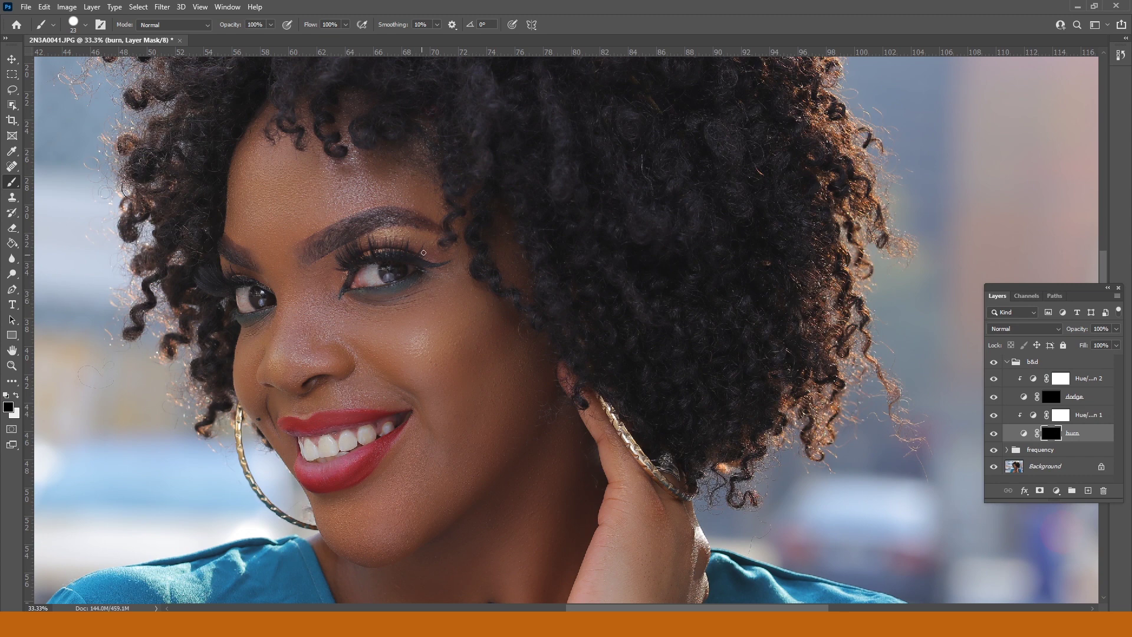
{"action": "scroll", "coordinate": [436, 257], "scroll_direction": "up", "scroll_amount": 3}
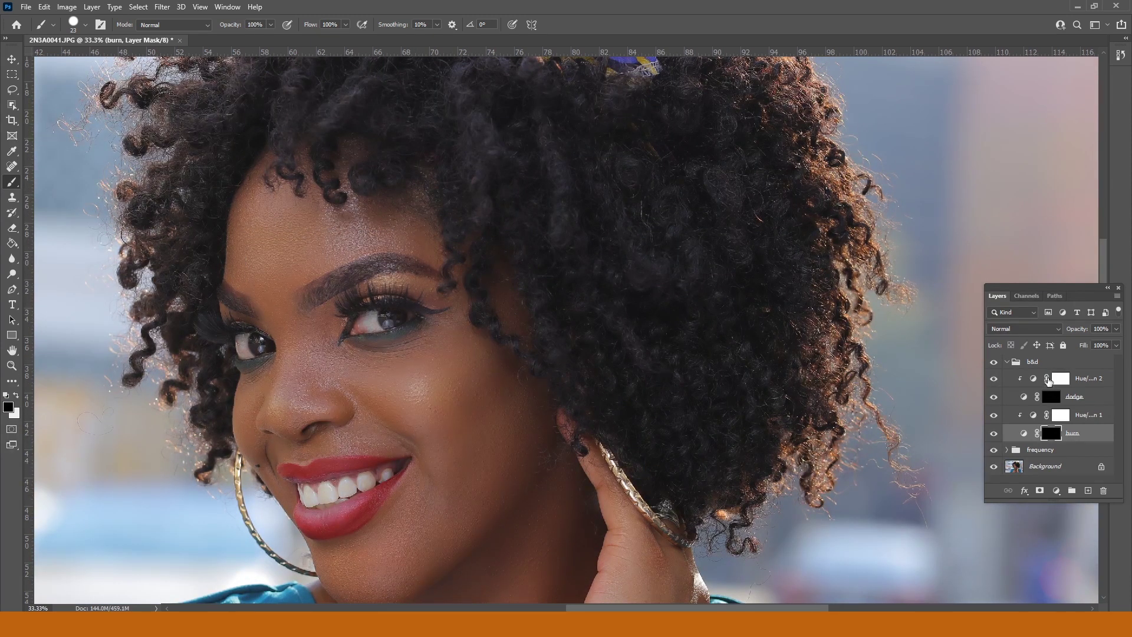
{"action": "left_click", "coordinate": [532, 399], "text": "alt"}
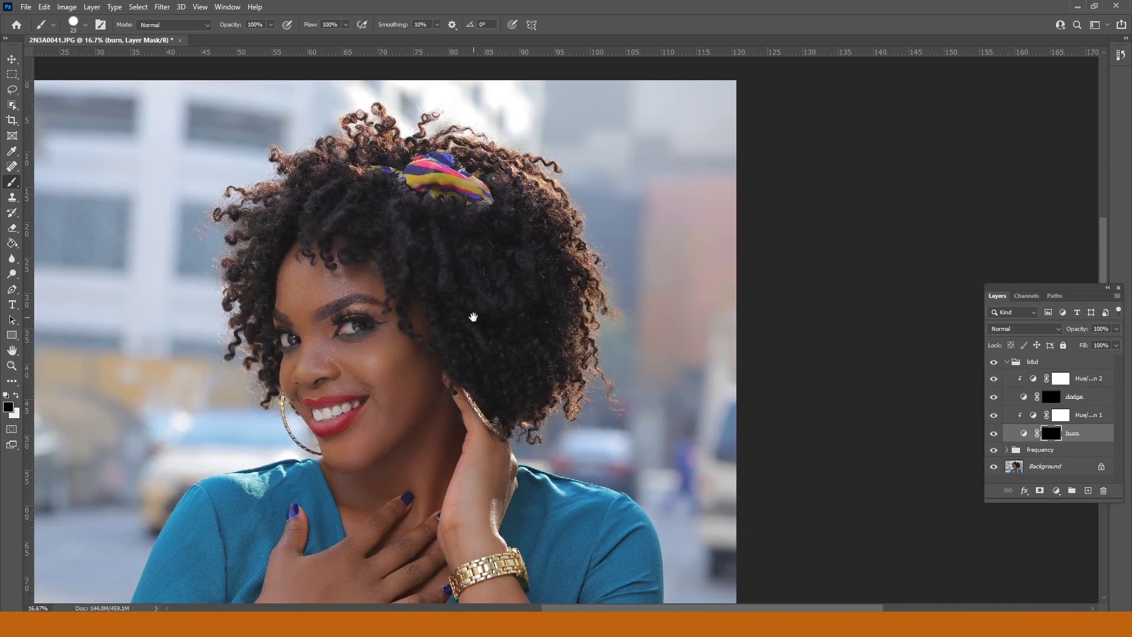
{"action": "left_click_drag", "start_coordinate": [470, 321], "coordinate": [508, 313]}
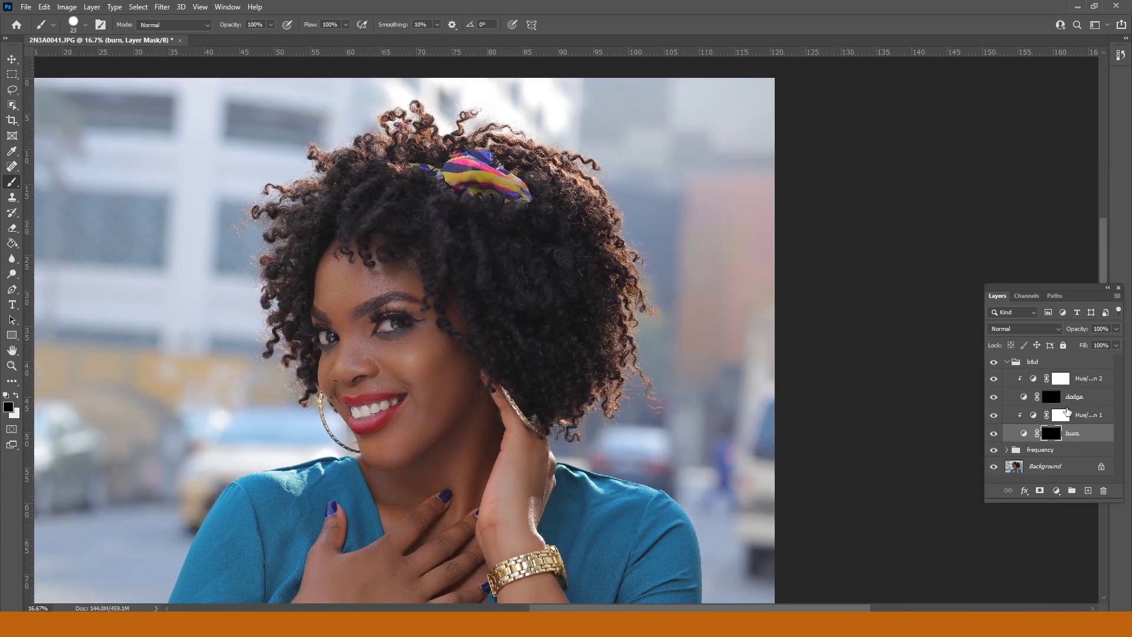
{"action": "left_click", "coordinate": [1069, 379]}
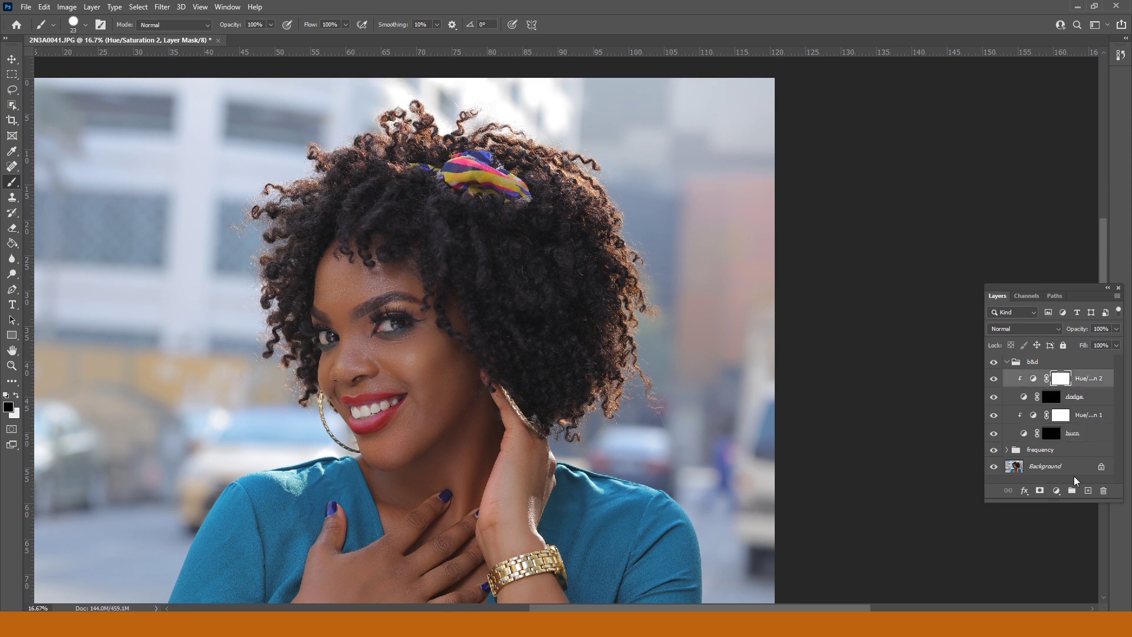
{"action": "left_click", "coordinate": [1057, 491]}
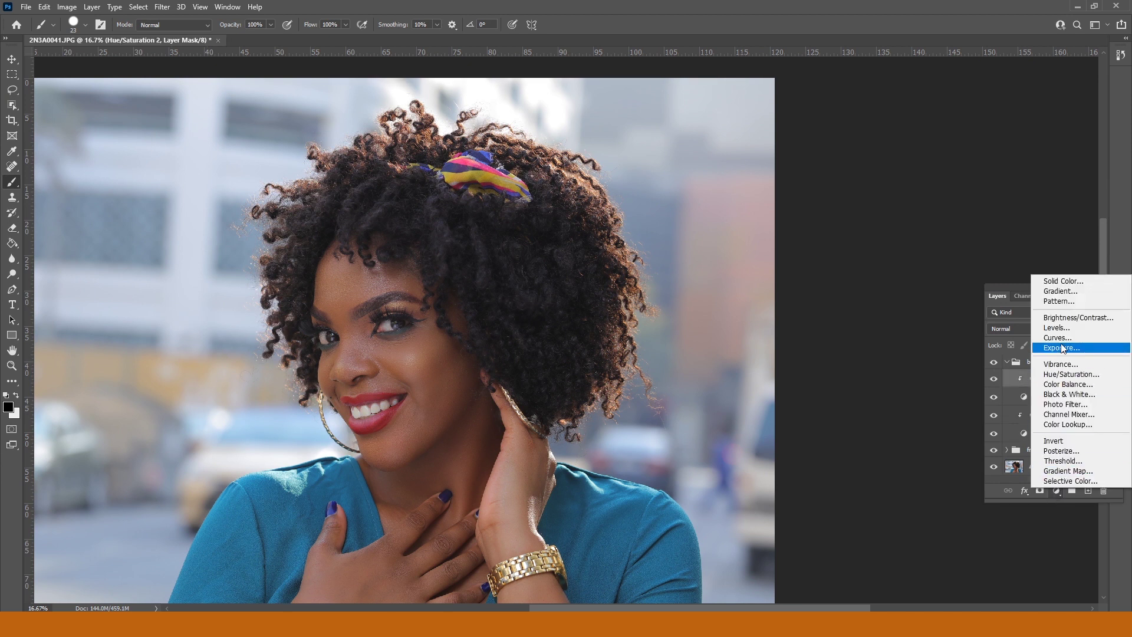
{"action": "left_click", "coordinate": [1056, 394]}
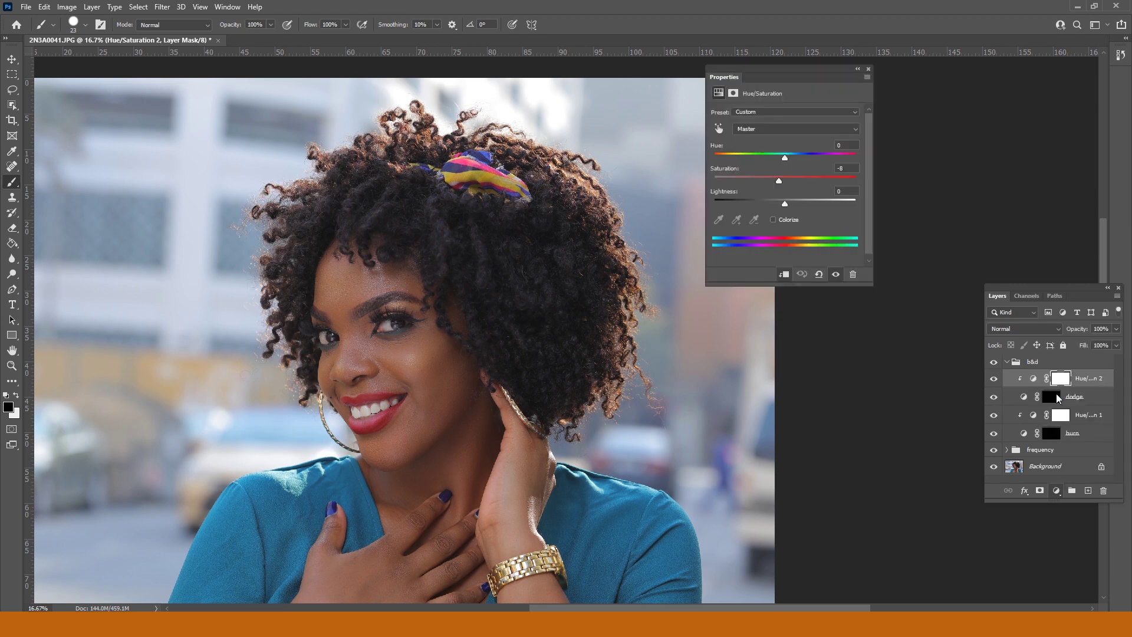
{"action": "left_click_drag", "start_coordinate": [773, 154], "coordinate": [749, 153]}
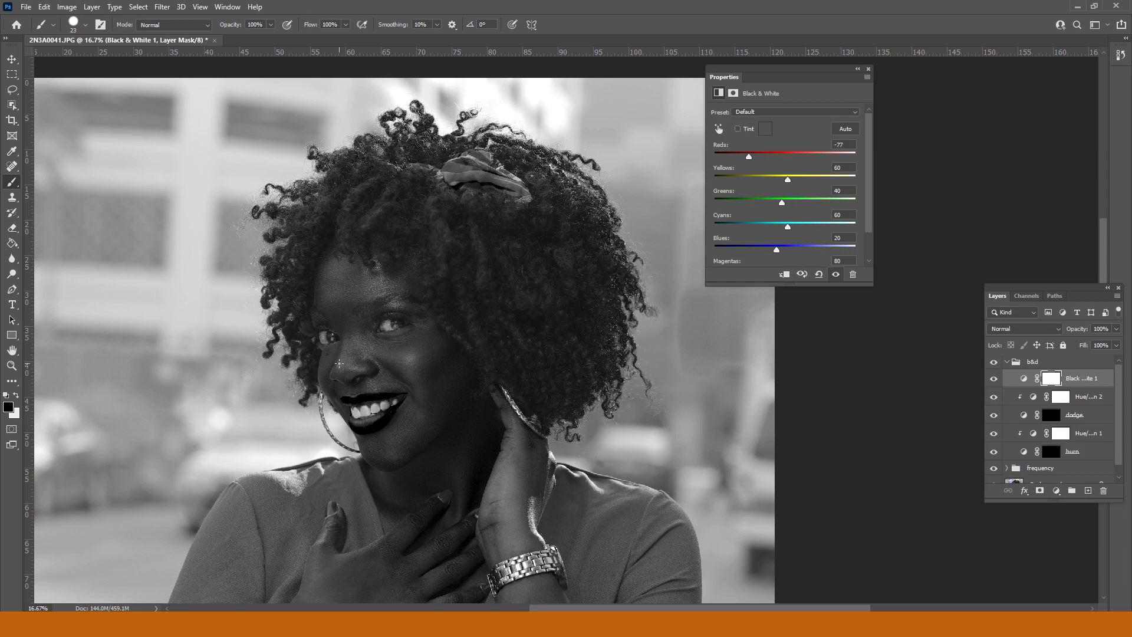
{"action": "left_click_drag", "start_coordinate": [742, 153], "coordinate": [741, 153]}
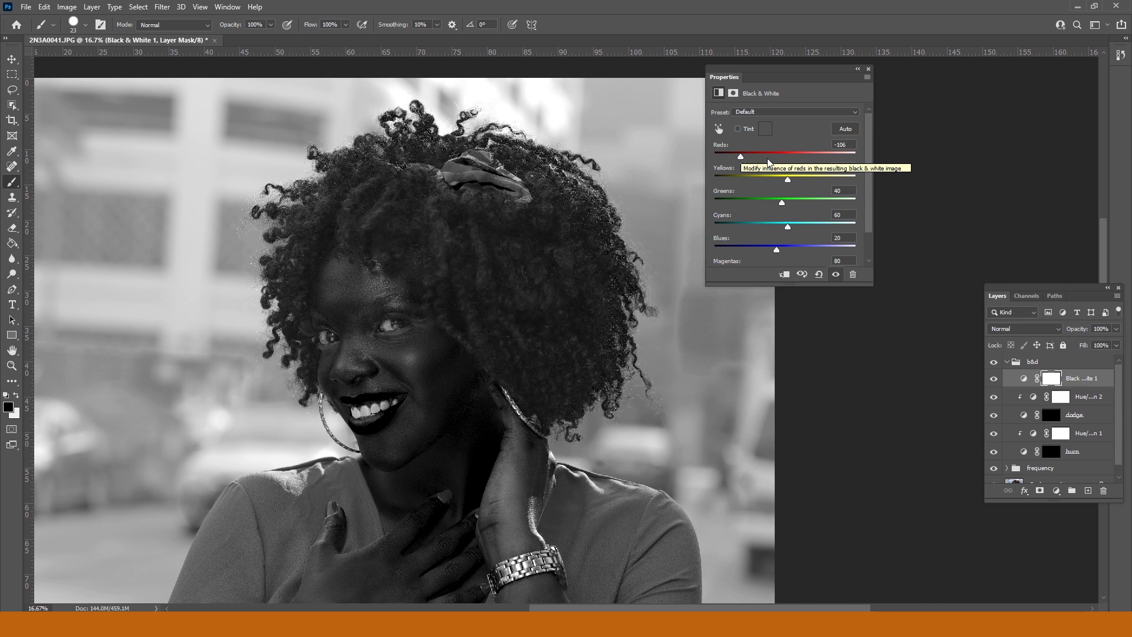
Target the burn layer's mask with the Brush tool, using a 259 px brush at 0% hardness
{"action": "left_click", "coordinate": [1053, 416]}
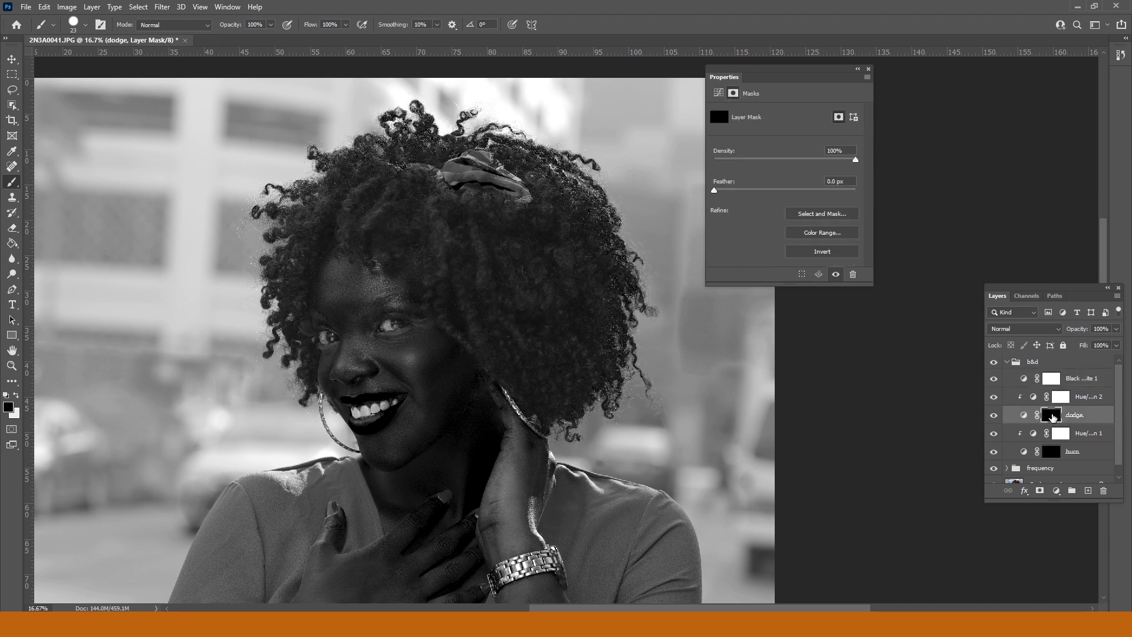
{"action": "key", "text": "z"}
{"action": "left_click", "coordinate": [407, 340]}
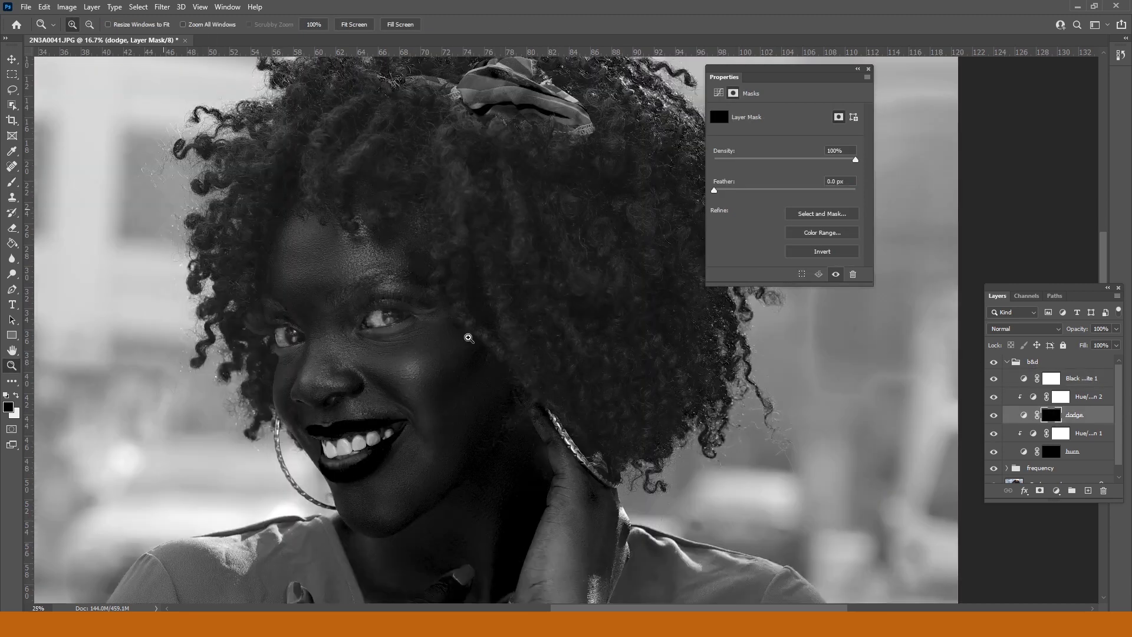
{"action": "left_click", "coordinate": [407, 340]}
{"action": "left_click_drag", "start_coordinate": [500, 376], "coordinate": [517, 346]}
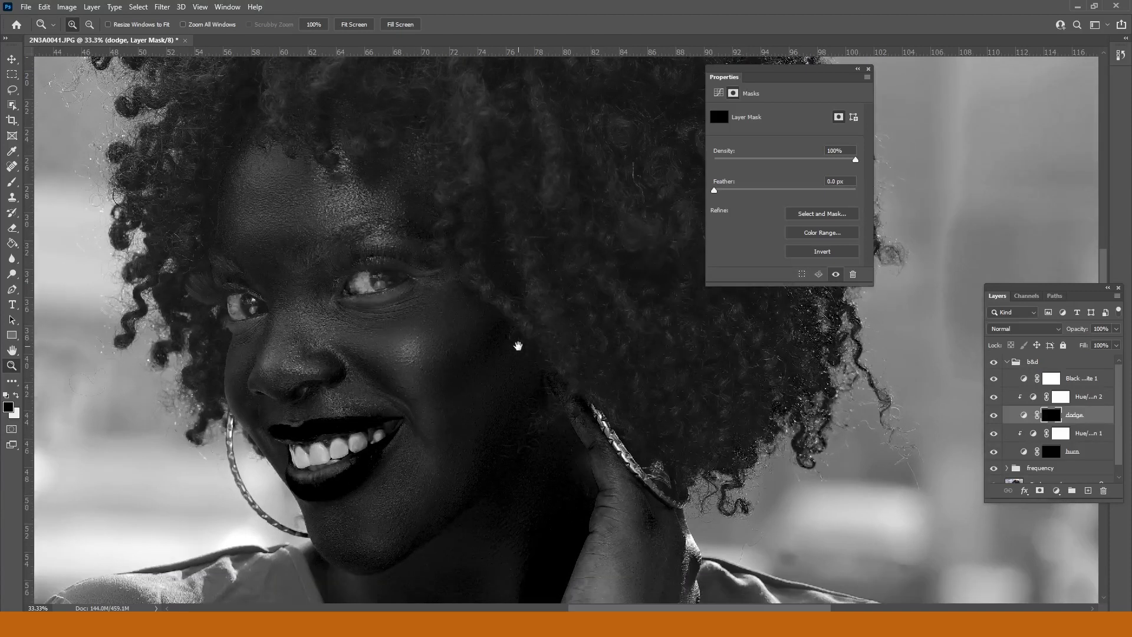
{"action": "left_click", "coordinate": [1052, 452]}
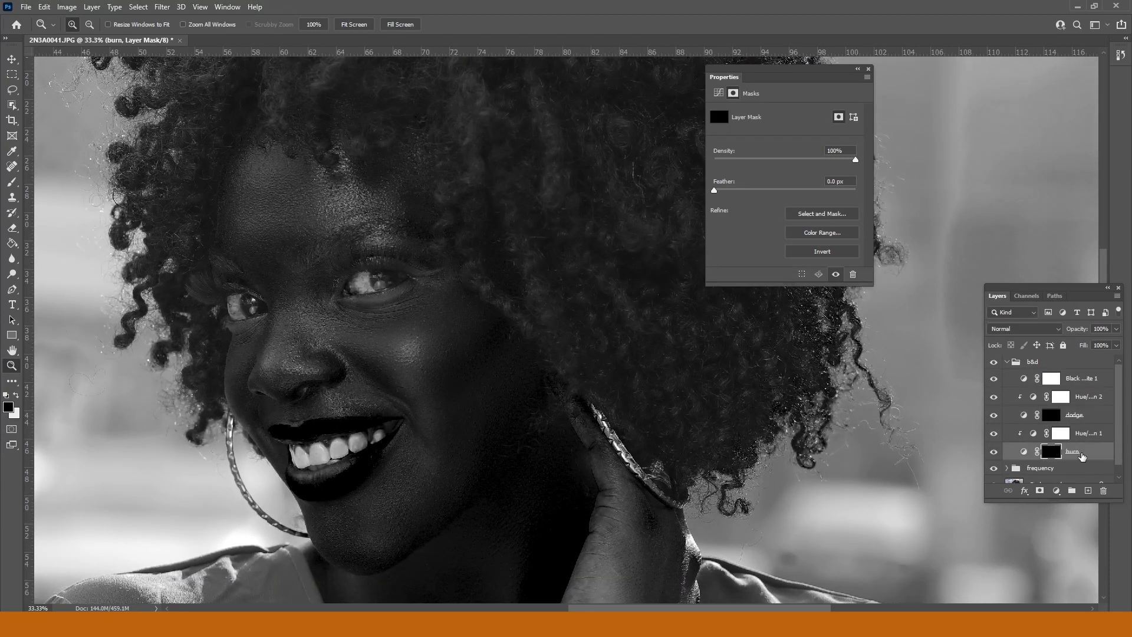
{"action": "left_click", "coordinate": [1023, 452]}
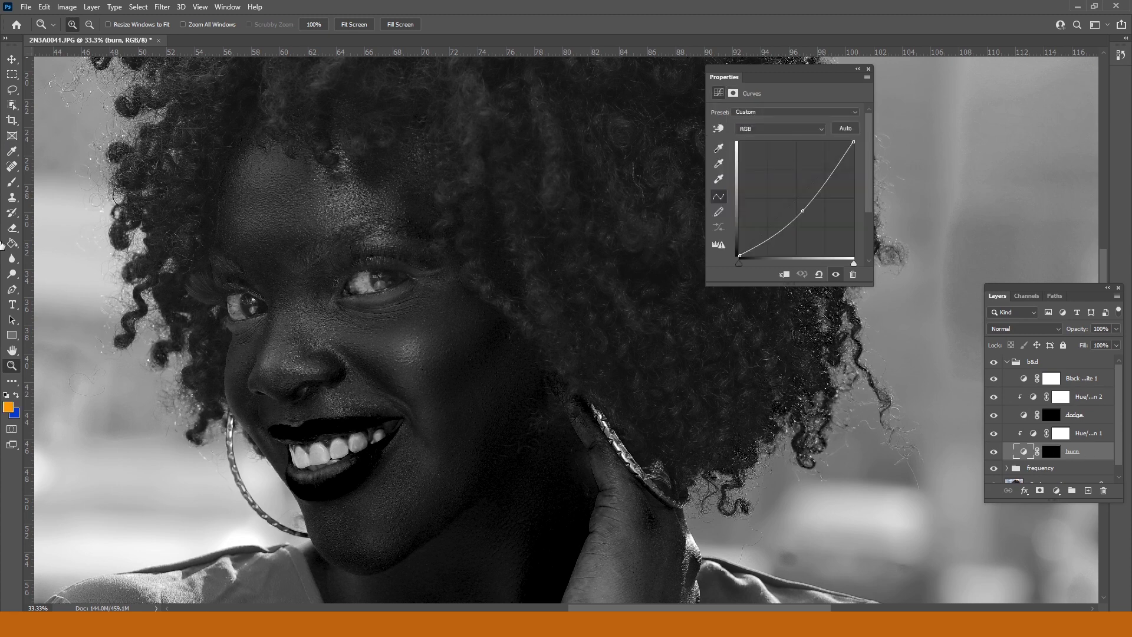
{"action": "left_click", "coordinate": [12, 183]}
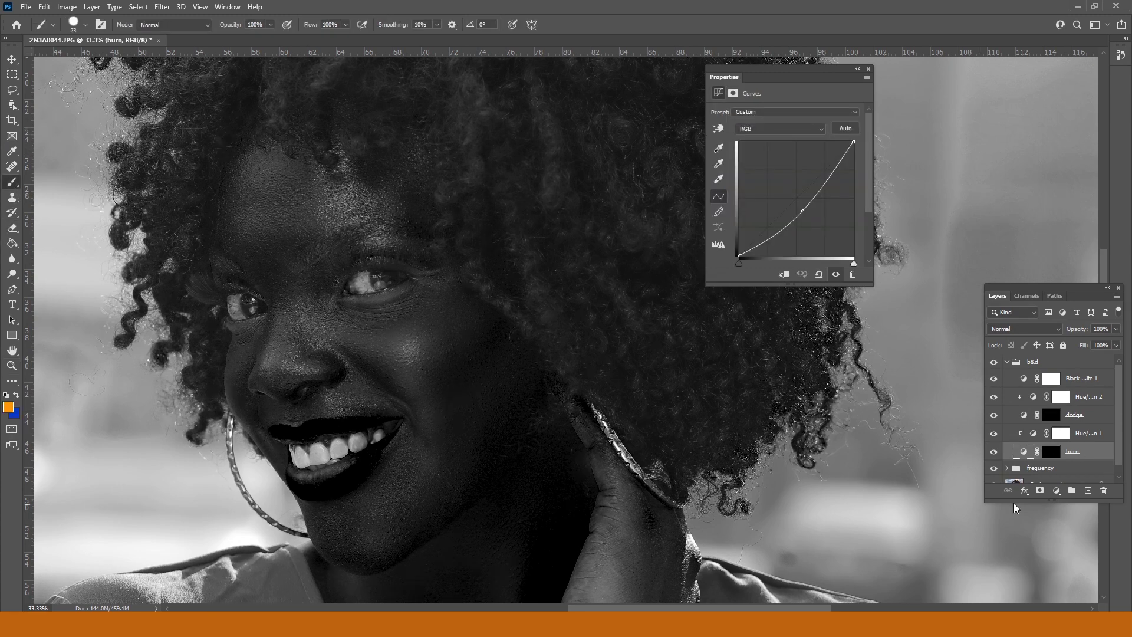
{"action": "left_click", "coordinate": [1051, 452]}
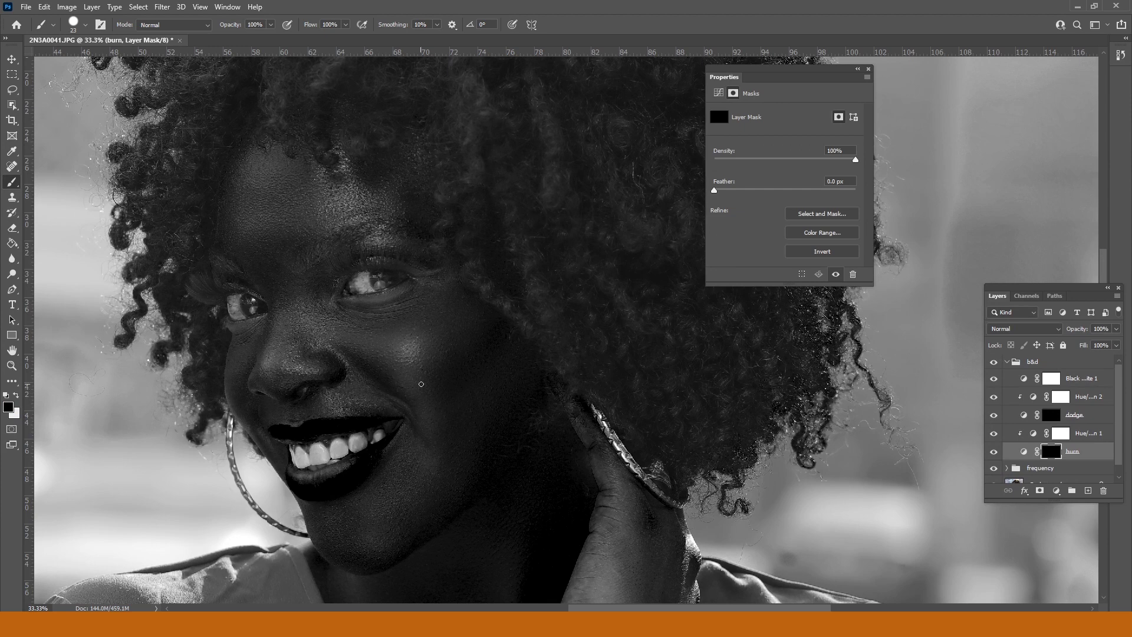
{"action": "right_click", "coordinate": [421, 384]}
{"action": "left_click_drag", "start_coordinate": [543, 399], "coordinate": [560, 399]}
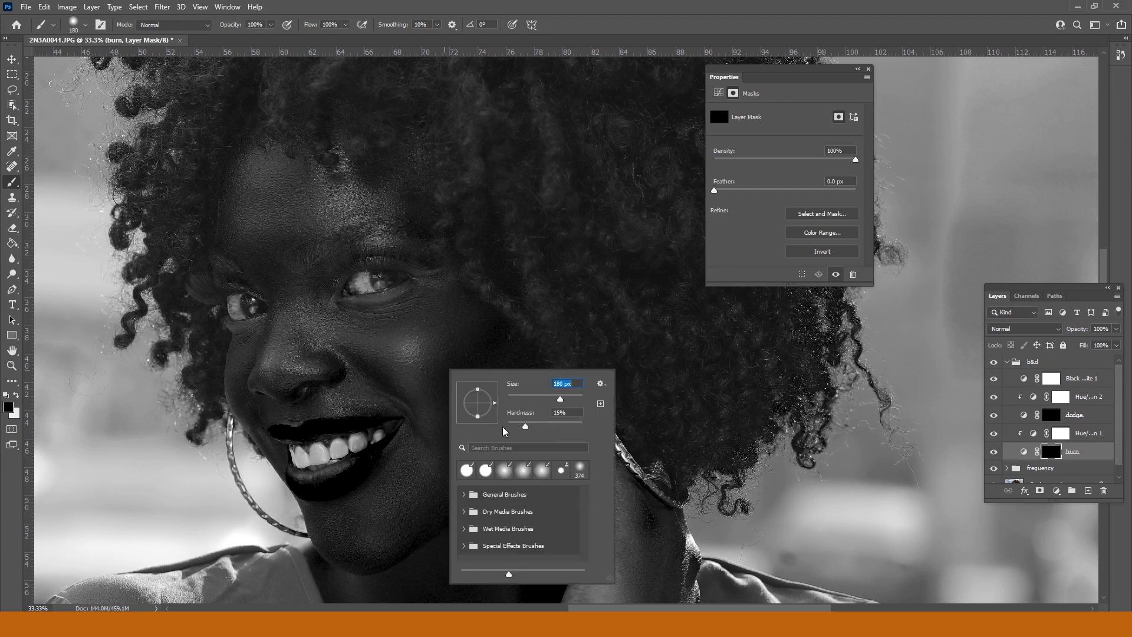
{"action": "left_click_drag", "start_coordinate": [504, 431], "coordinate": [506, 425]}
{"action": "left_click_drag", "start_coordinate": [560, 398], "coordinate": [566, 398]}
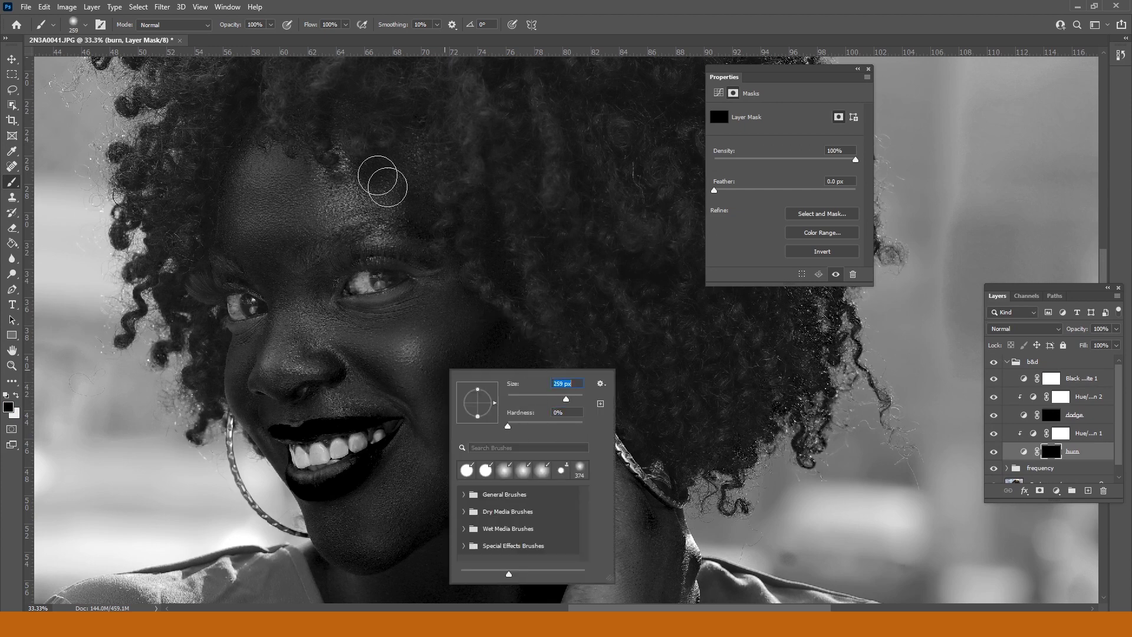
Set the brush opacity to 8% and the flow to 10%
{"action": "left_click_drag", "start_coordinate": [346, 25], "coordinate": [299, 40]}
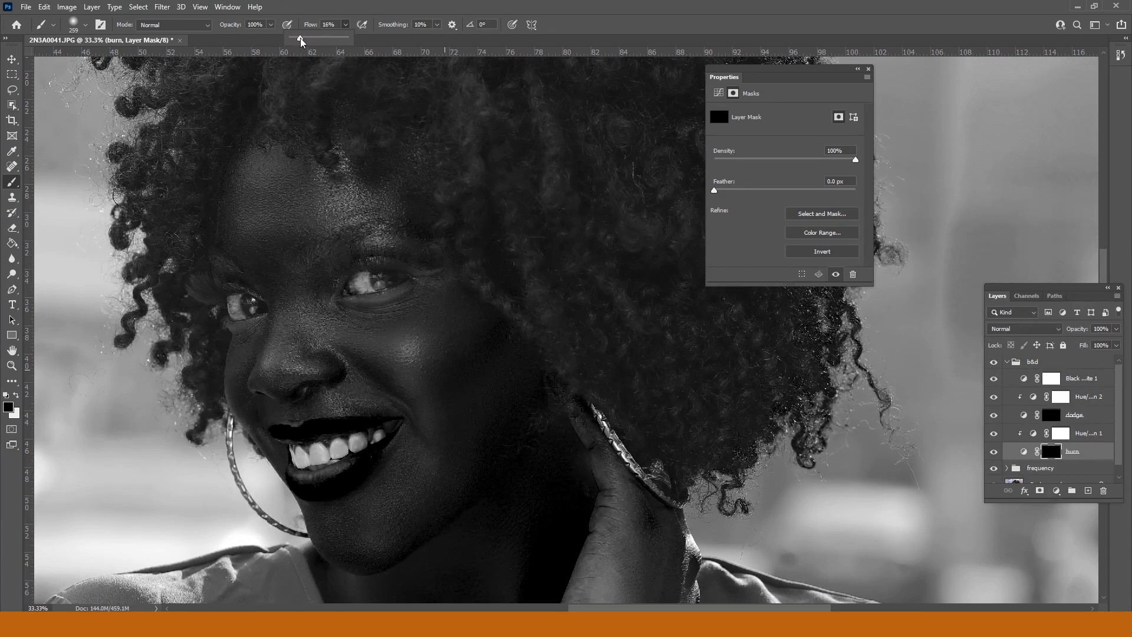
{"action": "left_click", "coordinate": [272, 25]}
{"action": "left_click", "coordinate": [221, 38]}
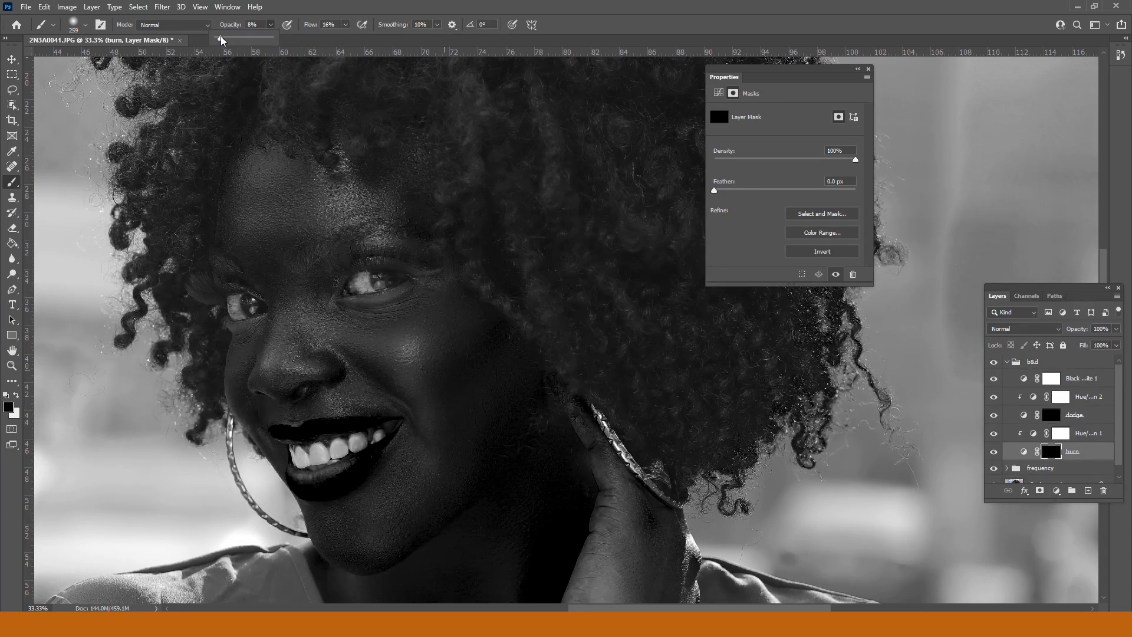
{"action": "left_click", "coordinate": [345, 25]}
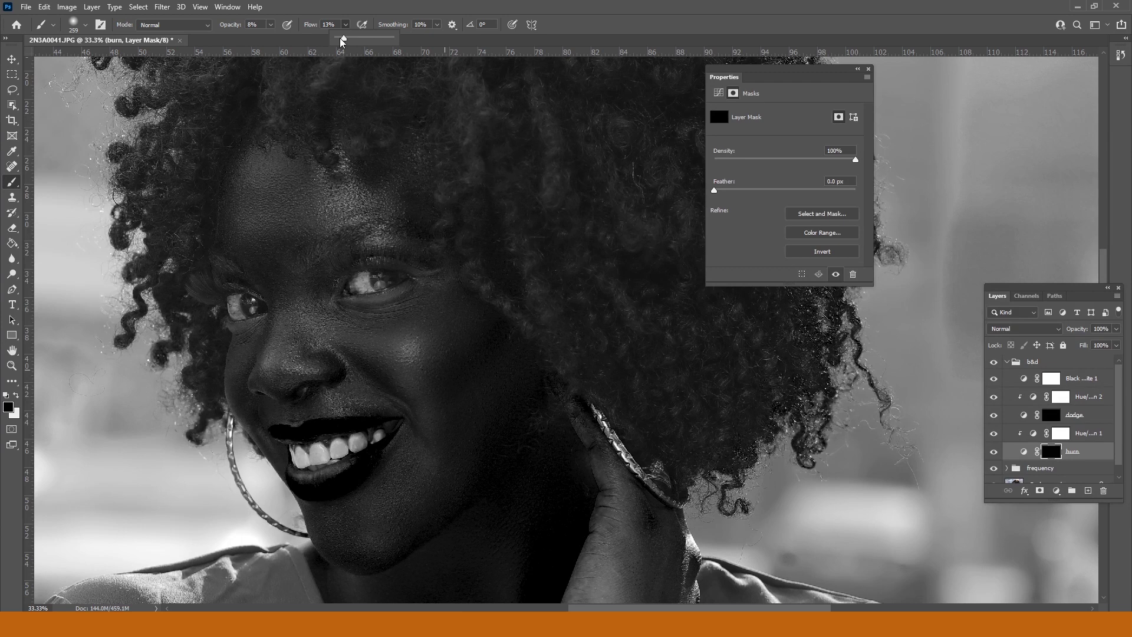
{"action": "left_click_drag", "start_coordinate": [343, 38], "coordinate": [343, 42]}
Paint with white on the burn mask along the hairline, both sides of the face, the jawline and beside the ear
{"action": "left_click", "coordinate": [17, 396]}
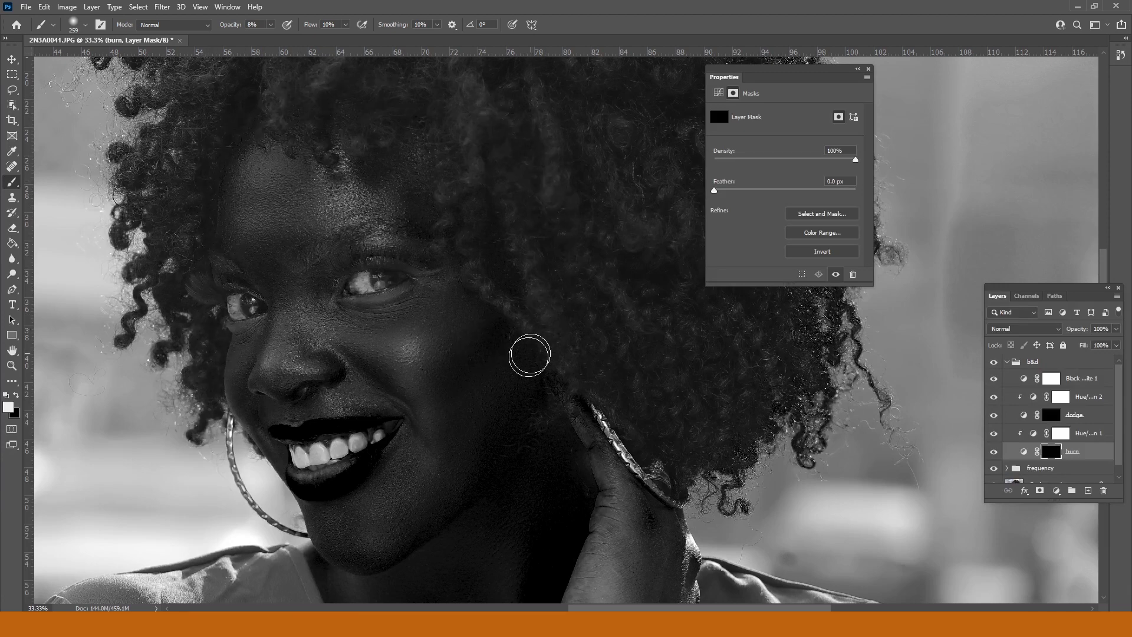
{"action": "left_click_drag", "start_coordinate": [218, 127], "coordinate": [208, 260]}
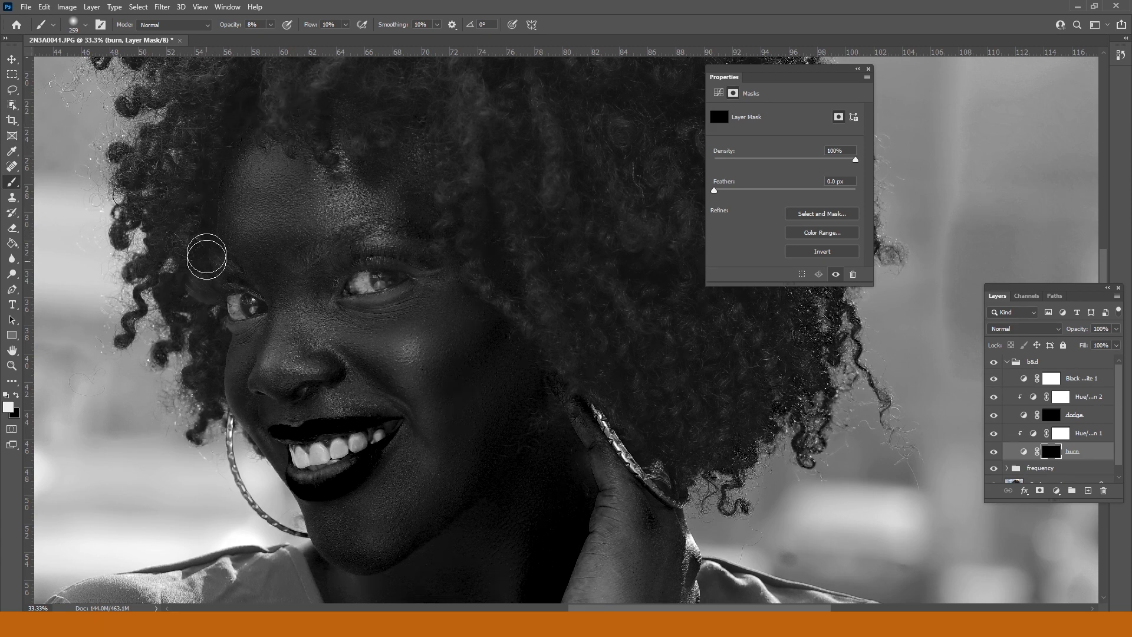
{"action": "mouse_move", "coordinate": [387, 129]}
{"action": "left_mouse_down"}
{"action": "mouse_move", "coordinate": [515, 182]}
{"action": "mouse_move", "coordinate": [460, 126]}
{"action": "mouse_move", "coordinate": [526, 265]}
{"action": "mouse_move", "coordinate": [517, 425]}
{"action": "mouse_move", "coordinate": [539, 264]}
{"action": "mouse_move", "coordinate": [537, 354]}
{"action": "mouse_move", "coordinate": [556, 321]}
{"action": "mouse_move", "coordinate": [546, 404]}
{"action": "mouse_move", "coordinate": [432, 525]}
{"action": "mouse_move", "coordinate": [434, 510]}
{"action": "left_mouse_up"}
{"action": "mouse_move", "coordinate": [223, 417]}
{"action": "left_mouse_down"}
{"action": "mouse_move", "coordinate": [264, 485]}
{"action": "mouse_move", "coordinate": [250, 454]}
{"action": "left_mouse_up"}
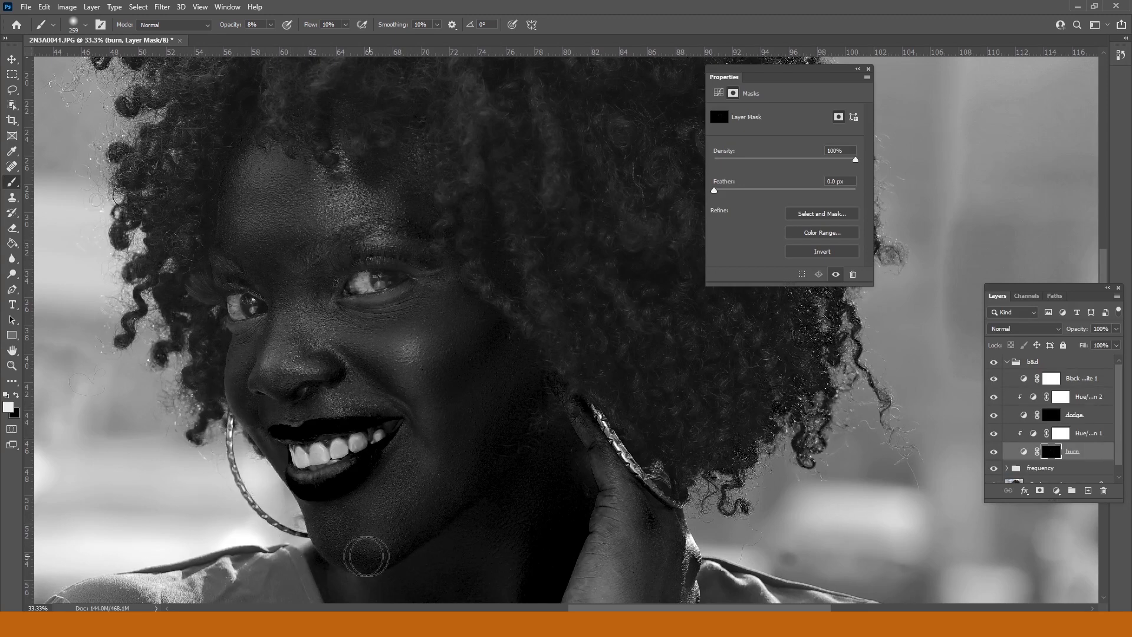
{"action": "mouse_move", "coordinate": [611, 359]}
{"action": "left_mouse_down"}
{"action": "mouse_move", "coordinate": [520, 441]}
{"action": "mouse_move", "coordinate": [540, 389]}
{"action": "left_mouse_up"}
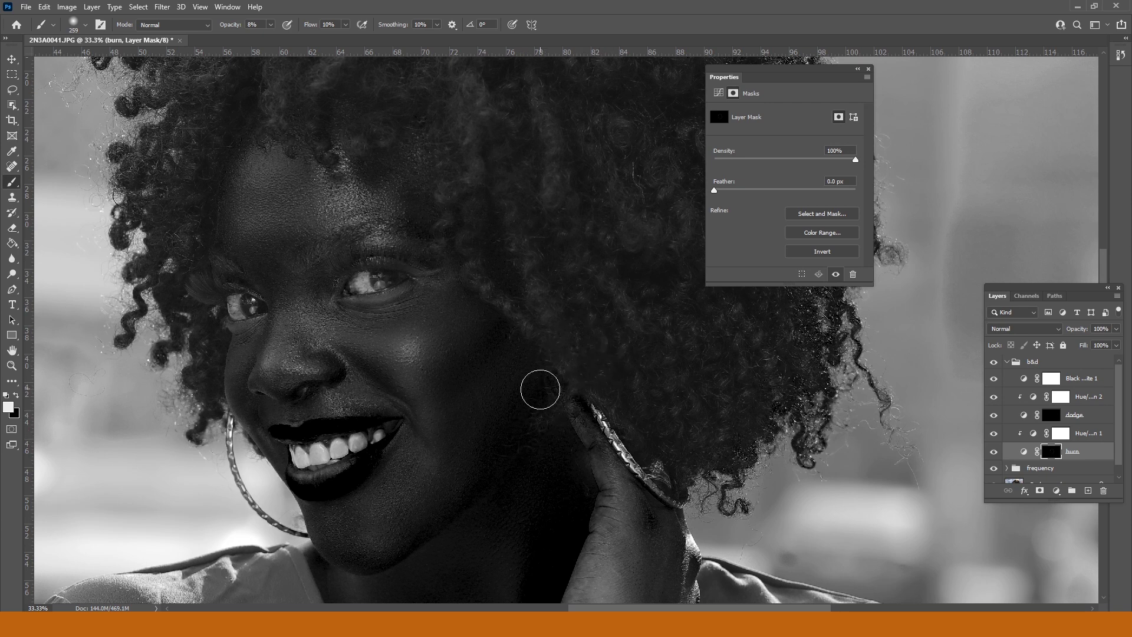
{"action": "key", "text": "space"}
{"action": "left_click_drag", "start_coordinate": [577, 246], "coordinate": [575, 260]}
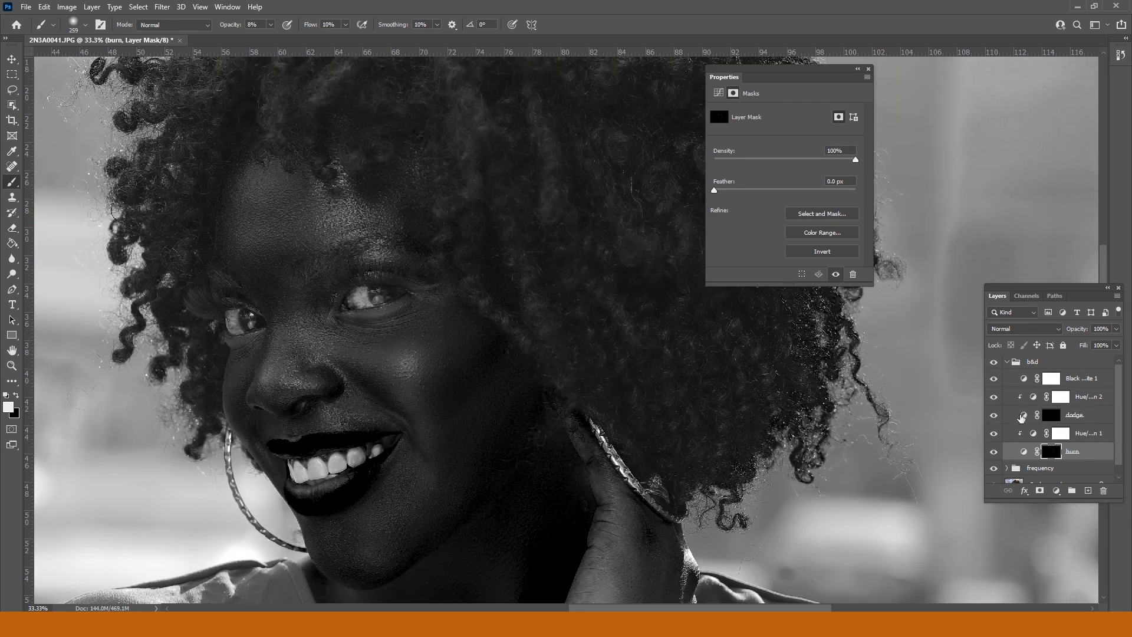
Check the portrait in colour by hiding and reshowing the Black & White layer, and reduce the brush size to 155 px
{"action": "left_click", "coordinate": [995, 379]}
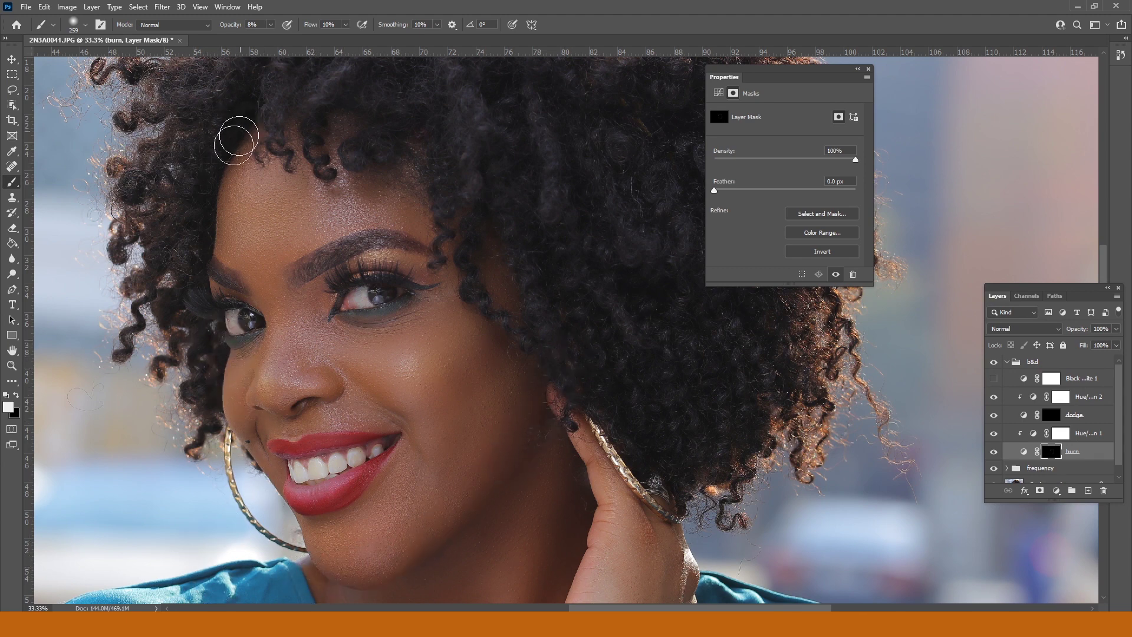
{"action": "right_click", "coordinate": [321, 347]}
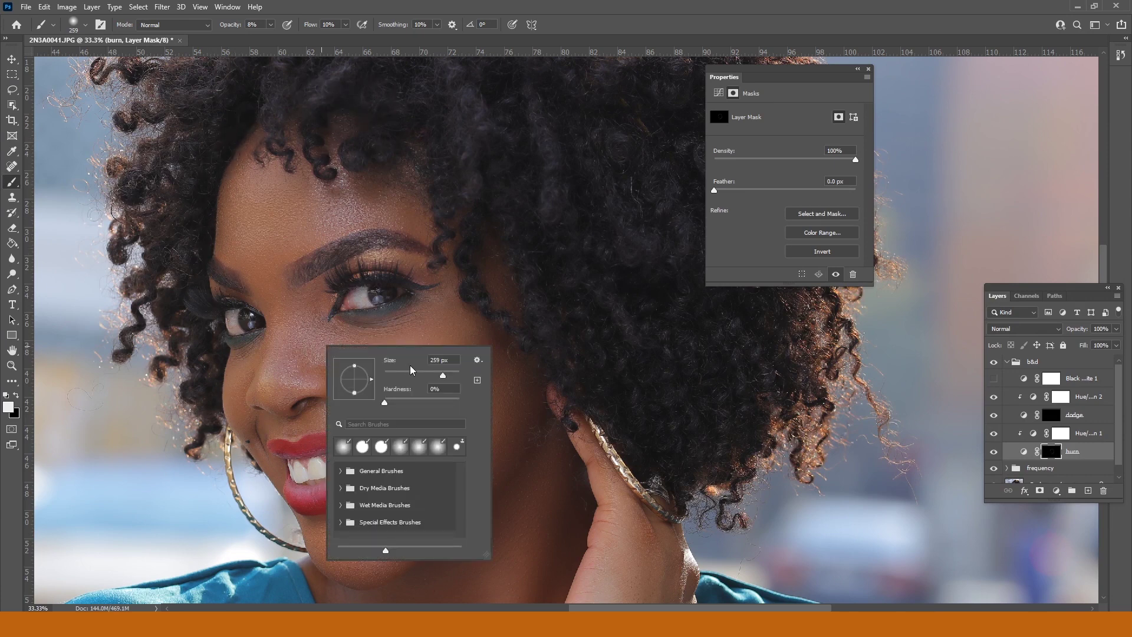
{"action": "left_click", "coordinate": [1005, 380]}
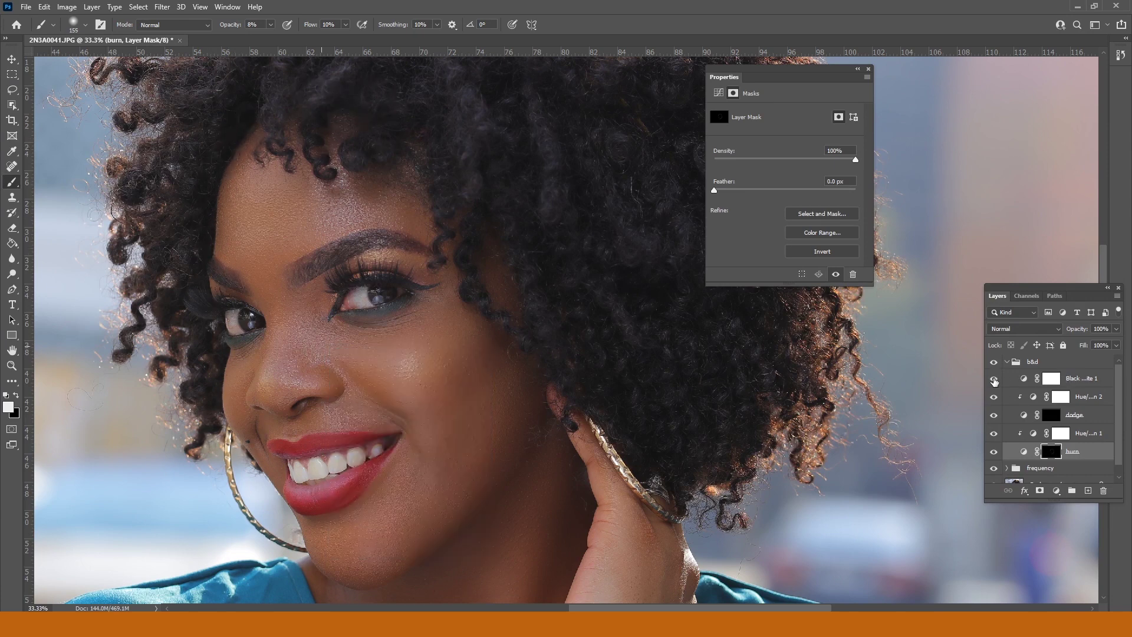
{"action": "left_click", "coordinate": [994, 379]}
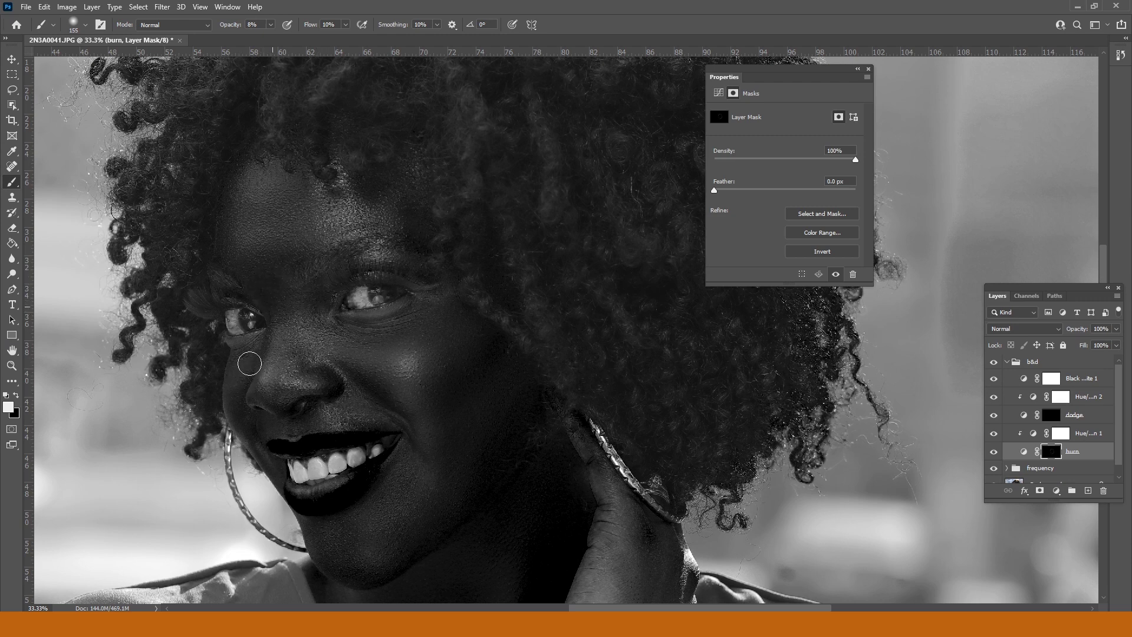
Enlarge the brush to 306 px and paint white on the burn mask from the temple across the cheek to the chin
{"action": "right_click", "coordinate": [479, 376]}
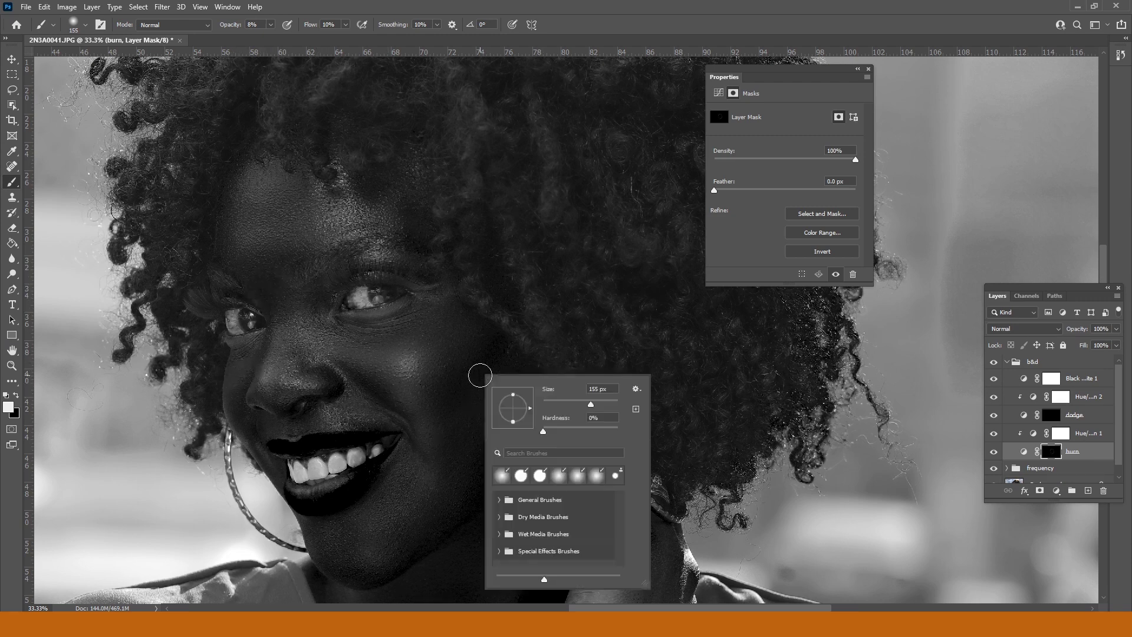
{"action": "left_click", "coordinate": [613, 406]}
{"action": "key", "text": "Return"}
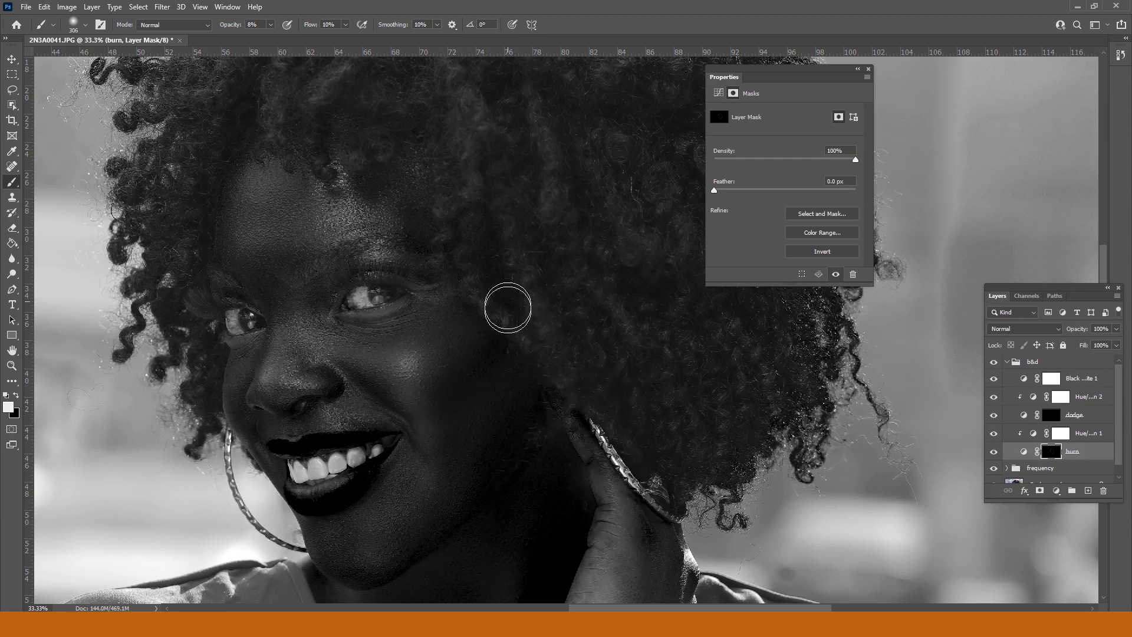
{"action": "mouse_move", "coordinate": [508, 307]}
{"action": "left_mouse_down"}
{"action": "mouse_move", "coordinate": [442, 394]}
{"action": "mouse_move", "coordinate": [522, 279]}
{"action": "mouse_move", "coordinate": [462, 379]}
{"action": "mouse_move", "coordinate": [517, 275]}
{"action": "mouse_move", "coordinate": [476, 376]}
{"action": "mouse_move", "coordinate": [448, 404]}
{"action": "mouse_move", "coordinate": [442, 444]}
{"action": "mouse_move", "coordinate": [534, 413]}
{"action": "mouse_move", "coordinate": [540, 379]}
{"action": "mouse_move", "coordinate": [508, 449]}
{"action": "mouse_move", "coordinate": [454, 499]}
{"action": "mouse_move", "coordinate": [478, 483]}
{"action": "mouse_move", "coordinate": [348, 509]}
{"action": "left_mouse_up"}
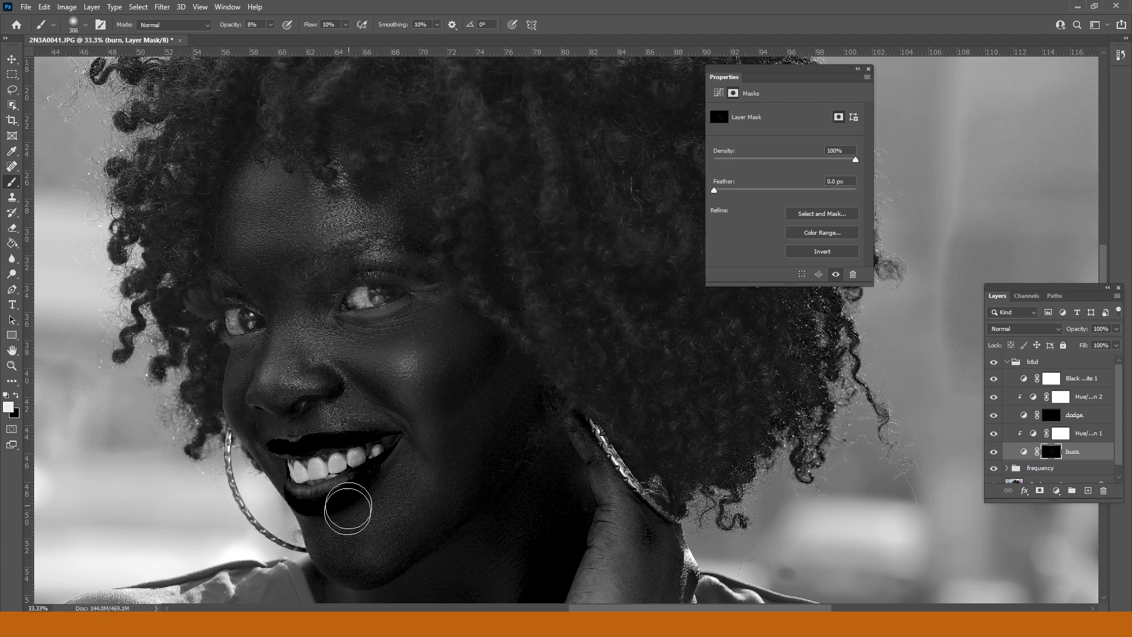
Reduce the brush size to 161 px and paint white on the burn mask around the chin and mouth
{"action": "right_click", "coordinate": [402, 534]}
{"action": "left_click_drag", "start_coordinate": [518, 429], "coordinate": [505, 428]}
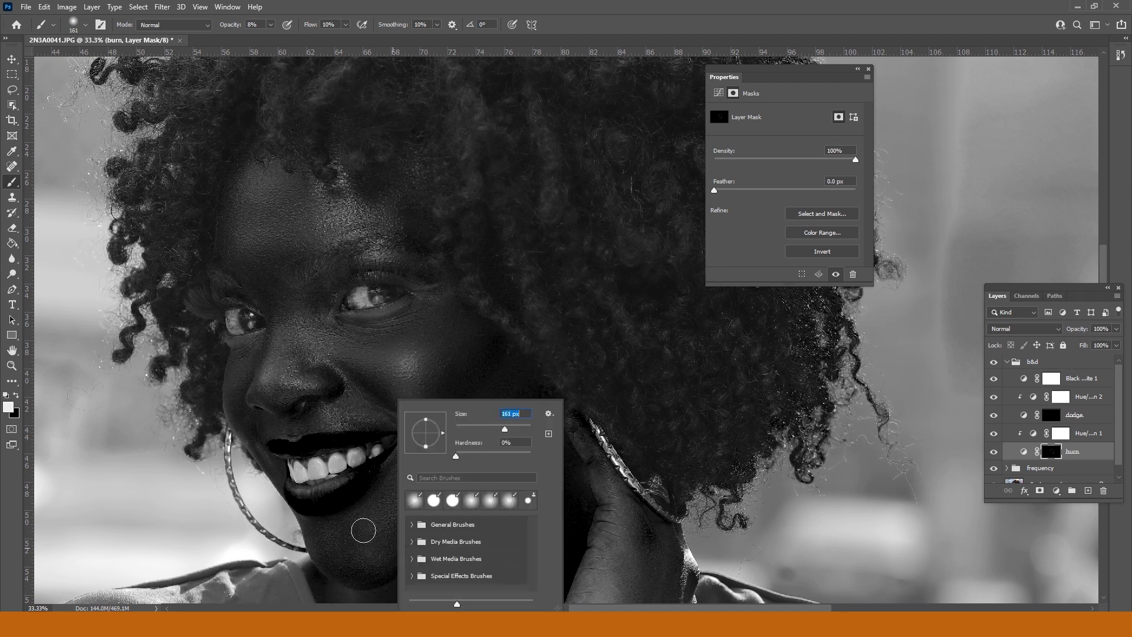
{"action": "left_click", "coordinate": [330, 548]}
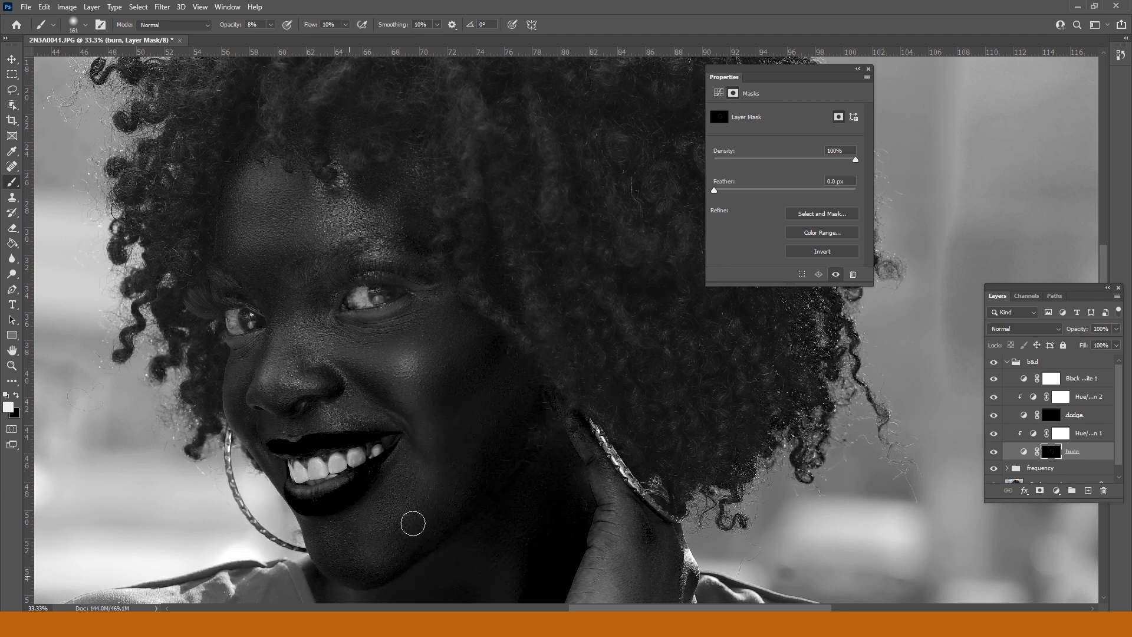
{"action": "mouse_move", "coordinate": [280, 420]}
{"action": "left_mouse_down"}
{"action": "mouse_move", "coordinate": [268, 407]}
{"action": "mouse_move", "coordinate": [298, 414]}
{"action": "left_mouse_up"}
Hide the Black & White layer and toggle the burn layer's visibility to compare the face in colour before and after
{"action": "left_click", "coordinate": [993, 379]}
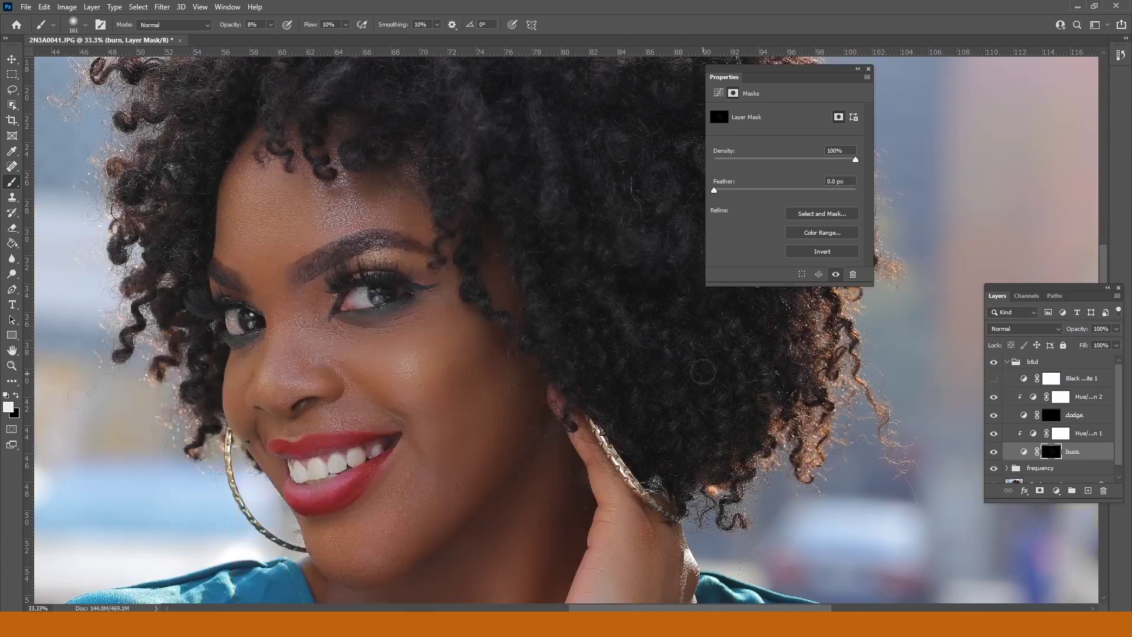
{"action": "left_click", "coordinate": [994, 452]}
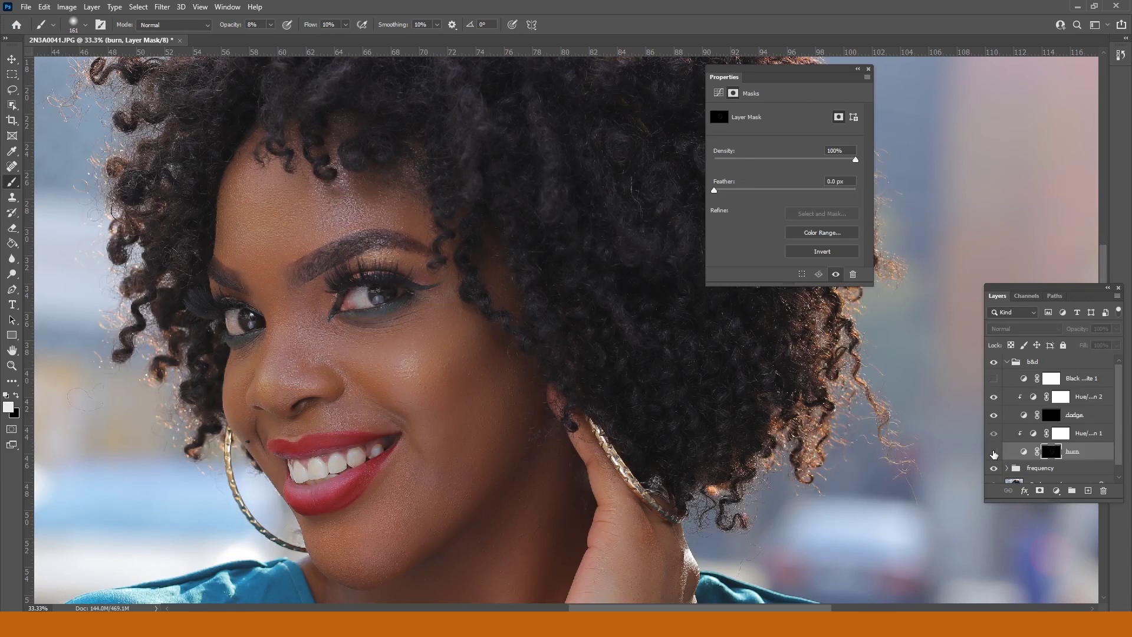
{"action": "left_click", "coordinate": [994, 453]}
{"action": "left_click", "coordinate": [993, 453]}
{"action": "left_click", "coordinate": [994, 453]}
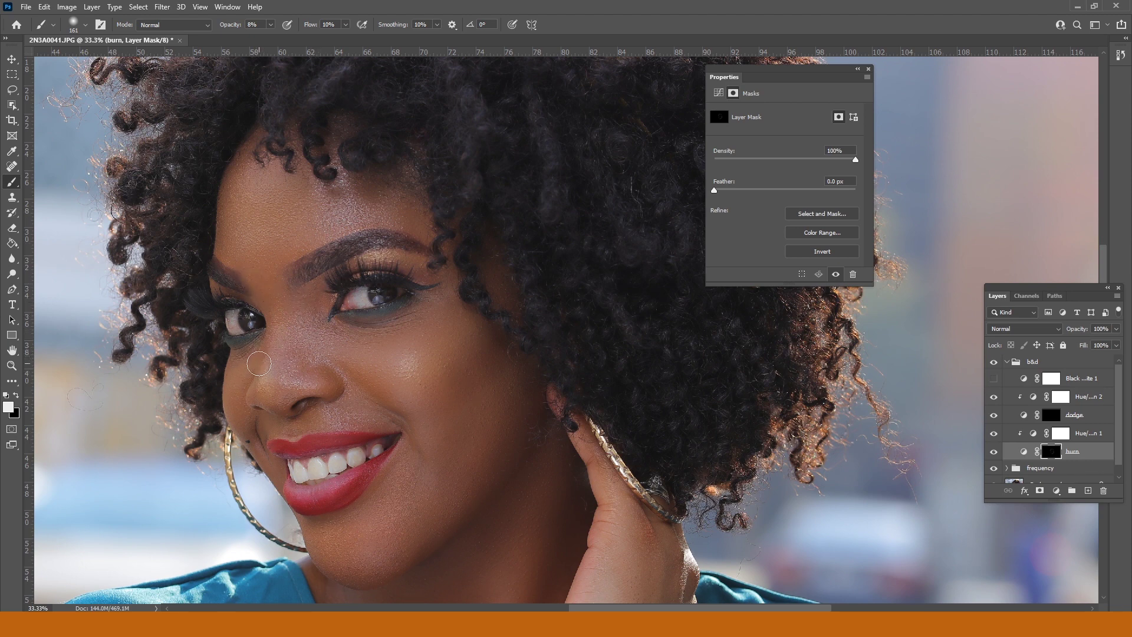
Adjust the brush size and paint white on the burn mask across the neck below the jaw
{"action": "right_click", "coordinate": [387, 274]}
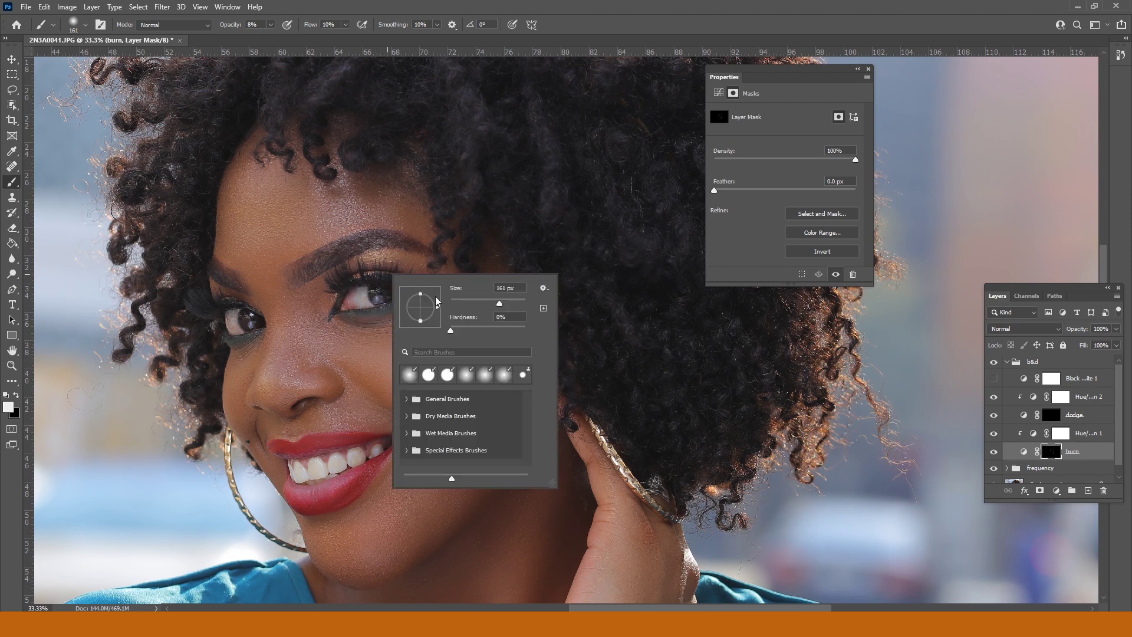
{"action": "key", "text": "Return"}
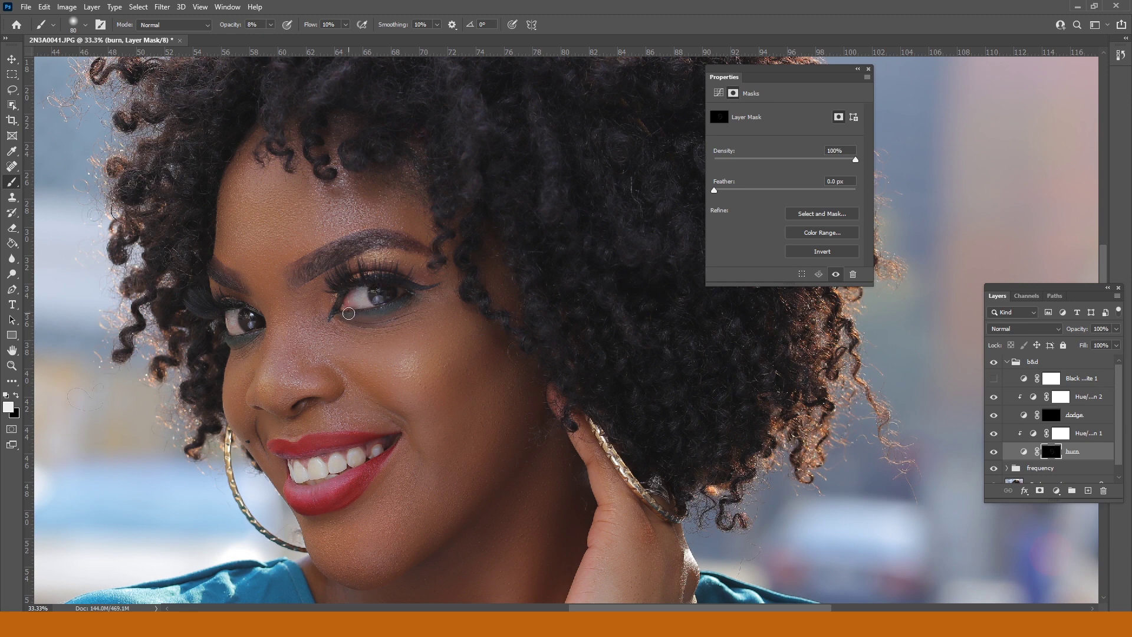
{"action": "left_click", "coordinate": [518, 320], "text": "alt"}
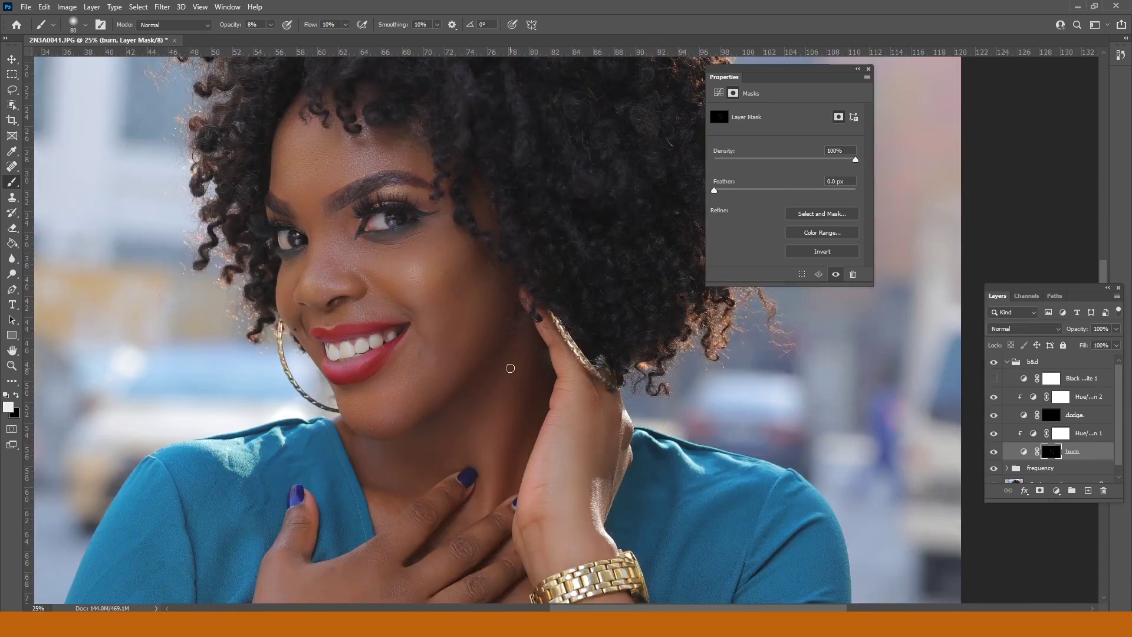
{"action": "right_click", "coordinate": [511, 366]}
{"action": "left_click", "coordinate": [545, 354]}
{"action": "mouse_move", "coordinate": [502, 486]}
{"action": "left_mouse_down"}
{"action": "mouse_move", "coordinate": [500, 517]}
{"action": "mouse_move", "coordinate": [498, 354]}
{"action": "mouse_move", "coordinate": [438, 413]}
{"action": "mouse_move", "coordinate": [498, 310]}
{"action": "mouse_move", "coordinate": [405, 409]}
{"action": "mouse_move", "coordinate": [416, 409]}
{"action": "mouse_move", "coordinate": [405, 439]}
{"action": "left_mouse_up"}
Enlarge the brush to 354 px and paint on the burn mask over the outer cheek near the hair
{"action": "right_click", "coordinate": [485, 278]}
{"action": "left_click_drag", "start_coordinate": [593, 309], "coordinate": [613, 308]}
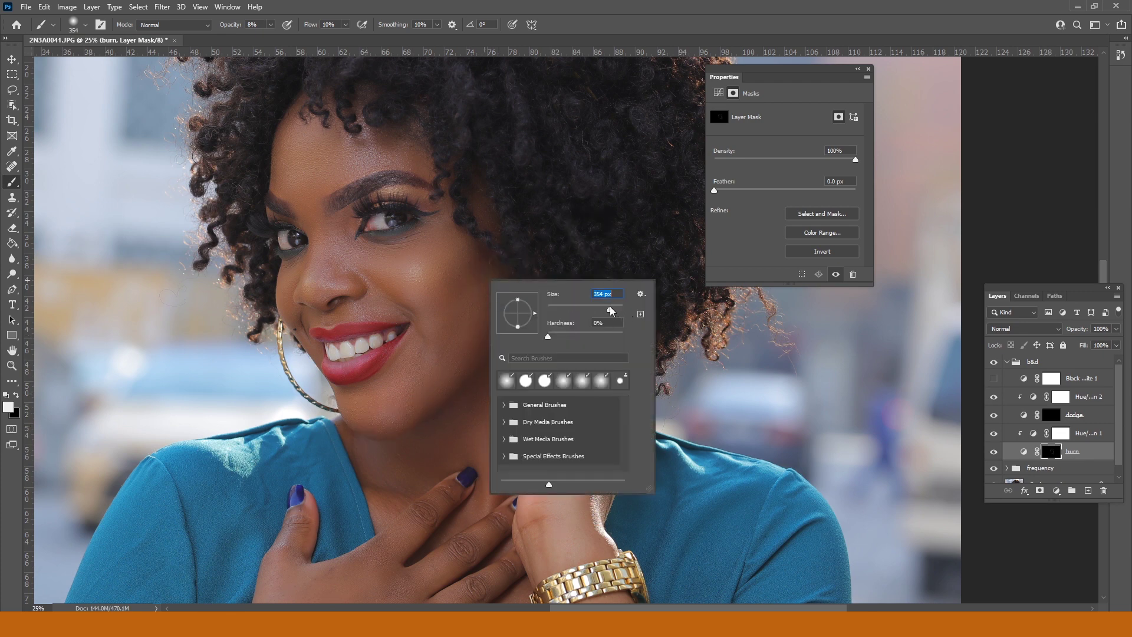
{"action": "left_click", "coordinate": [459, 281]}
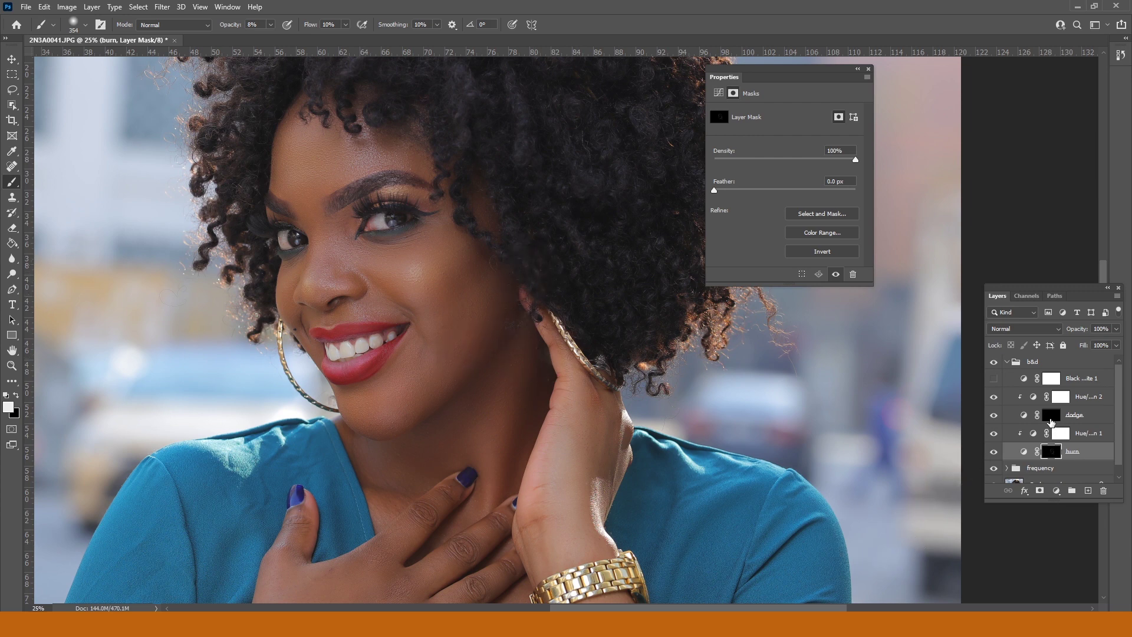
Target the dodge layer's mask at a close view of the face with the Brush tool set to 202 px
{"action": "left_click", "coordinate": [1050, 416]}
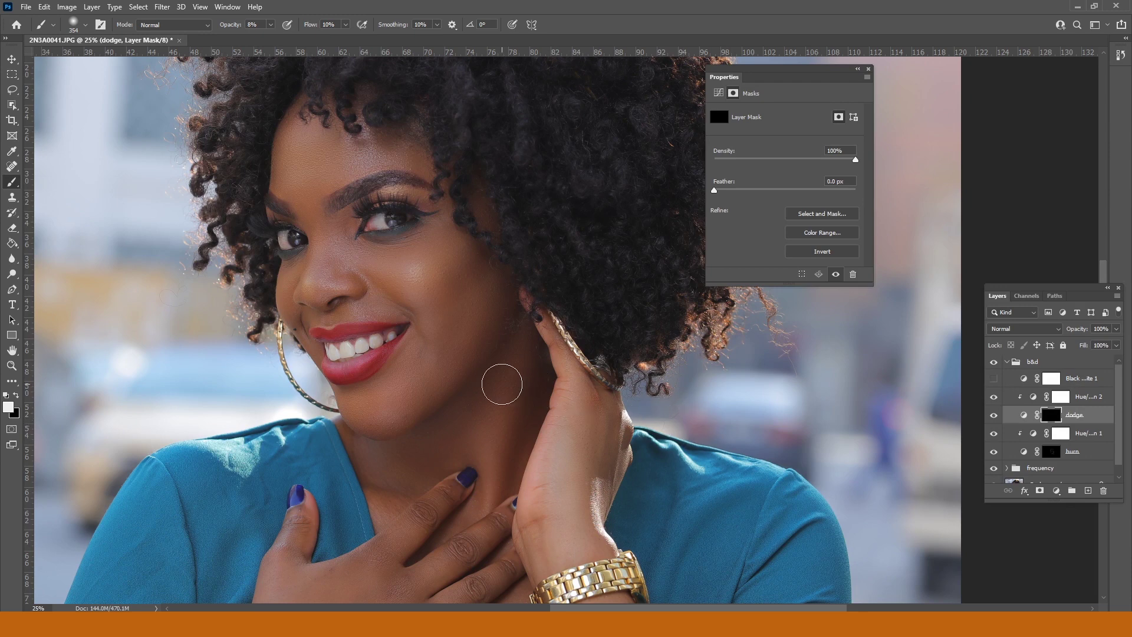
{"action": "key", "text": "z"}
{"action": "left_click", "coordinate": [421, 299]}
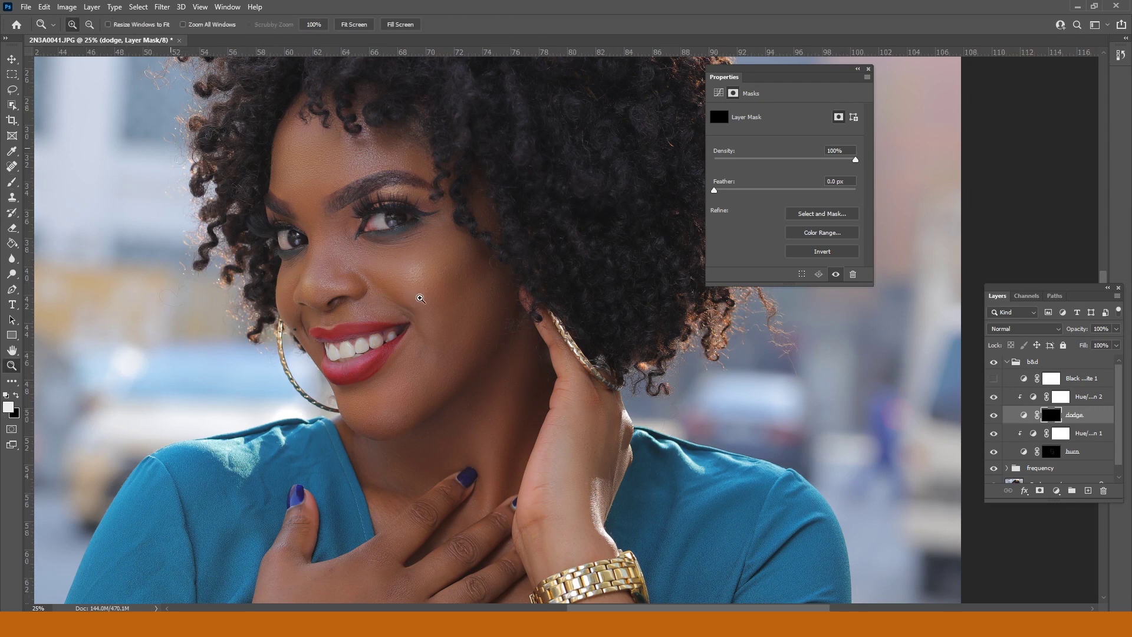
{"action": "left_click", "coordinate": [521, 303]}
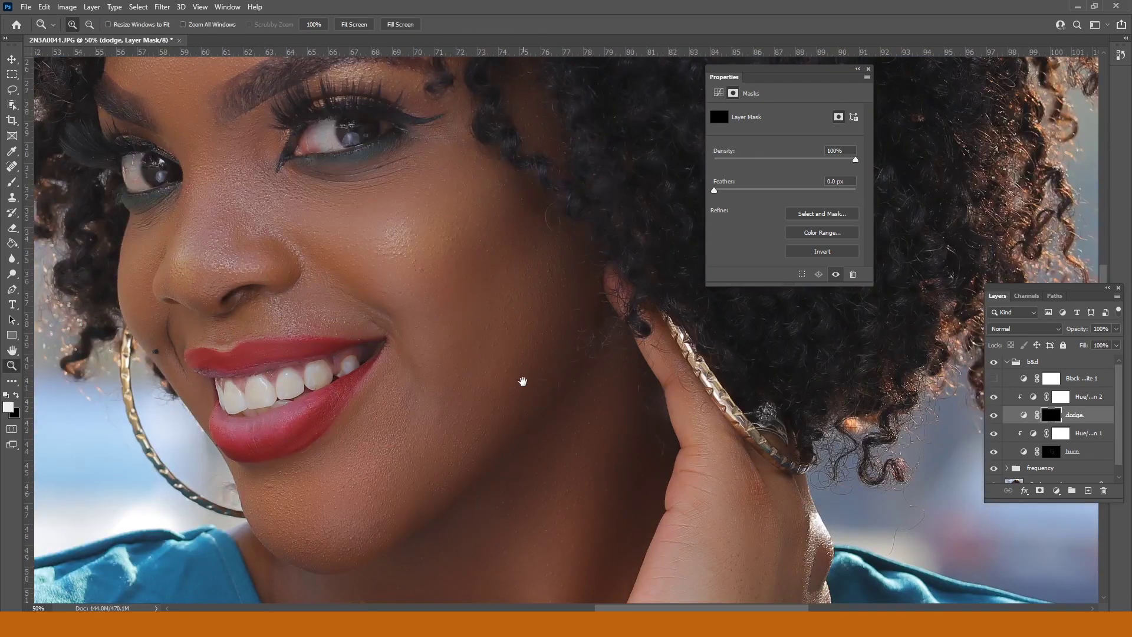
{"action": "scroll", "coordinate": [522, 381], "scroll_direction": "up", "scroll_amount": 2}
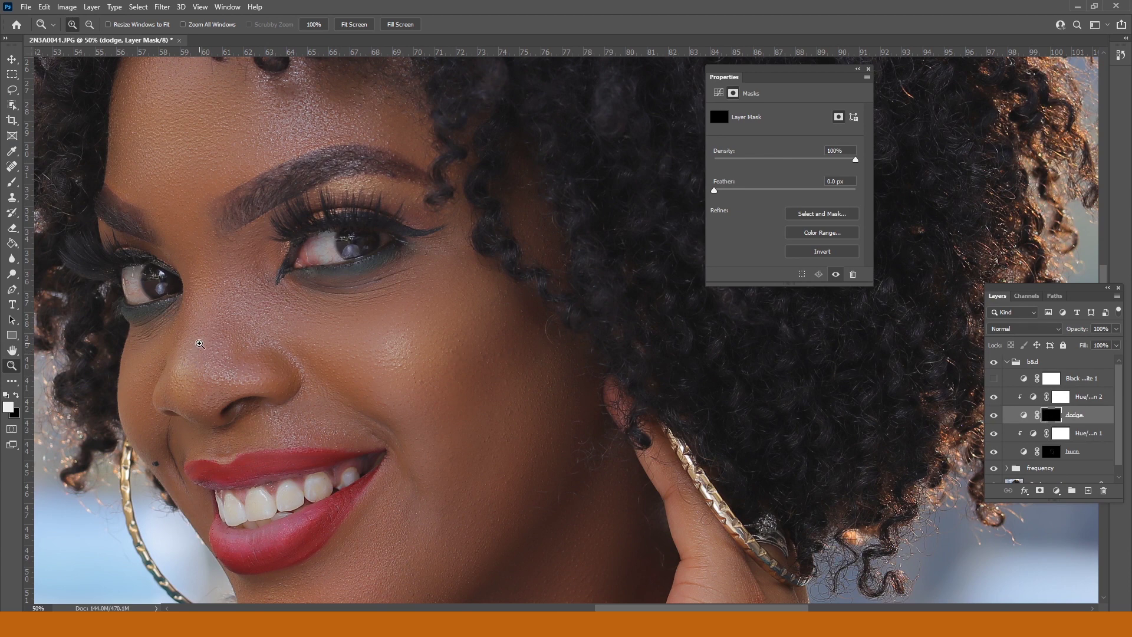
{"action": "left_click", "coordinate": [11, 183]}
{"action": "right_click", "coordinate": [462, 376]}
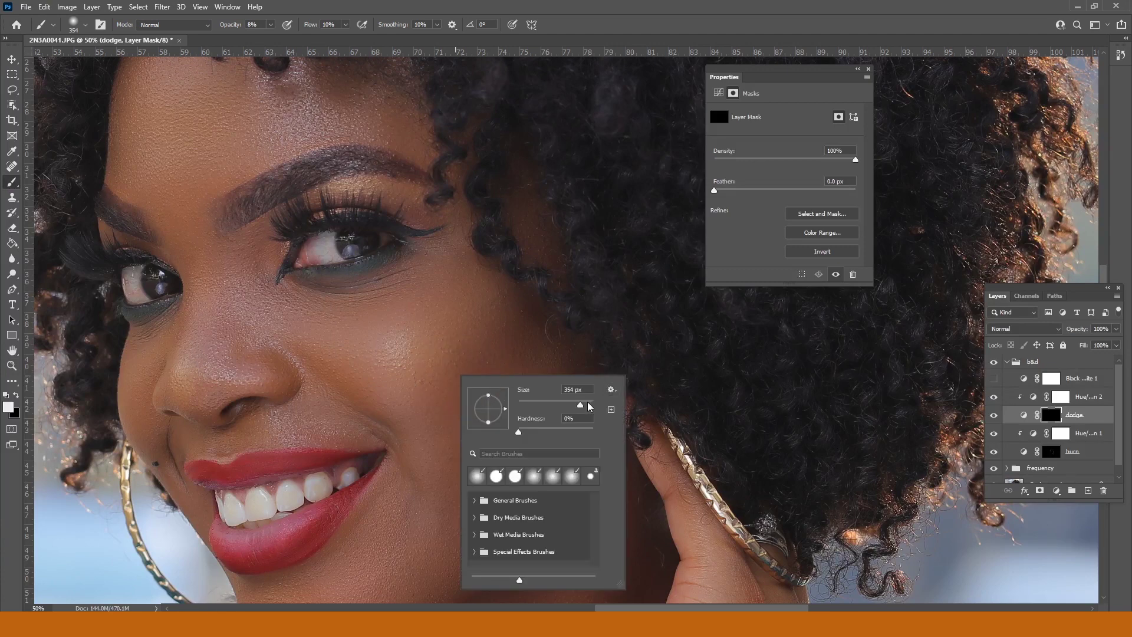
{"action": "left_click_drag", "start_coordinate": [577, 409], "coordinate": [571, 407]}
{"action": "key", "text": "Return"}
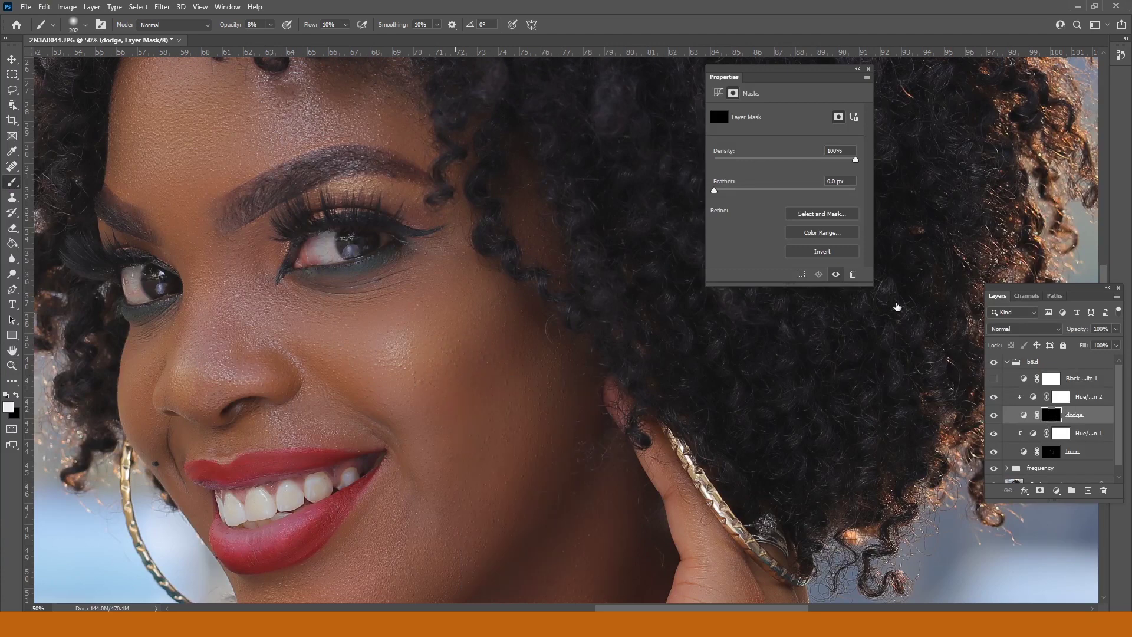
Show the Black & White layer again, reduce the brush to 92 px and paint white on the dodge mask down the nose bridge
{"action": "left_click", "coordinate": [993, 379]}
{"action": "right_click", "coordinate": [275, 311]}
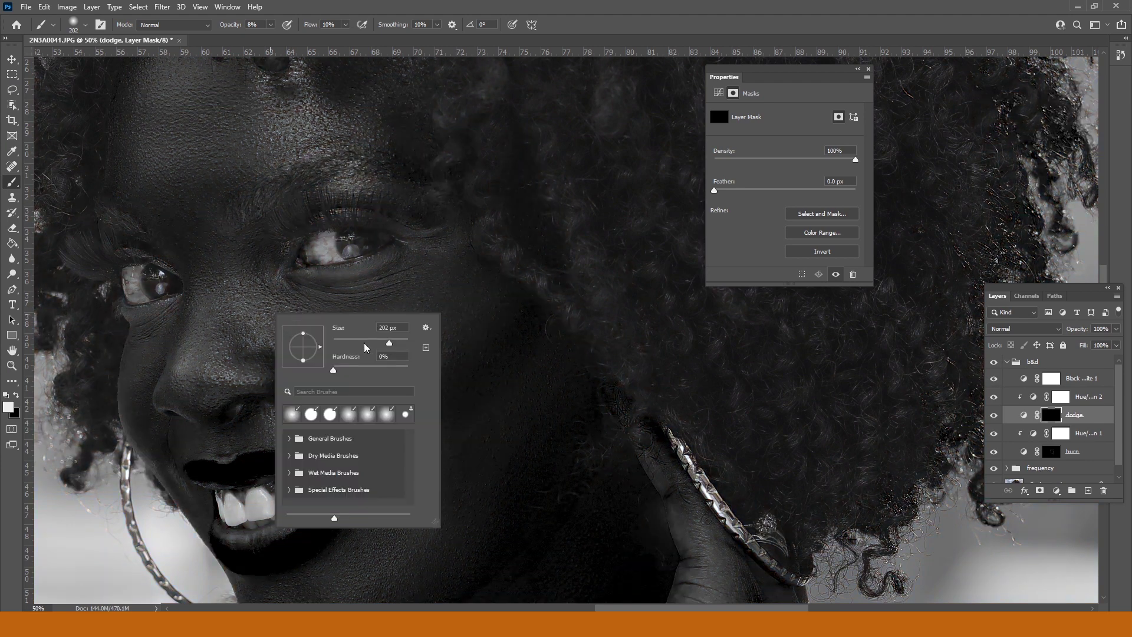
{"action": "key", "text": "Return"}
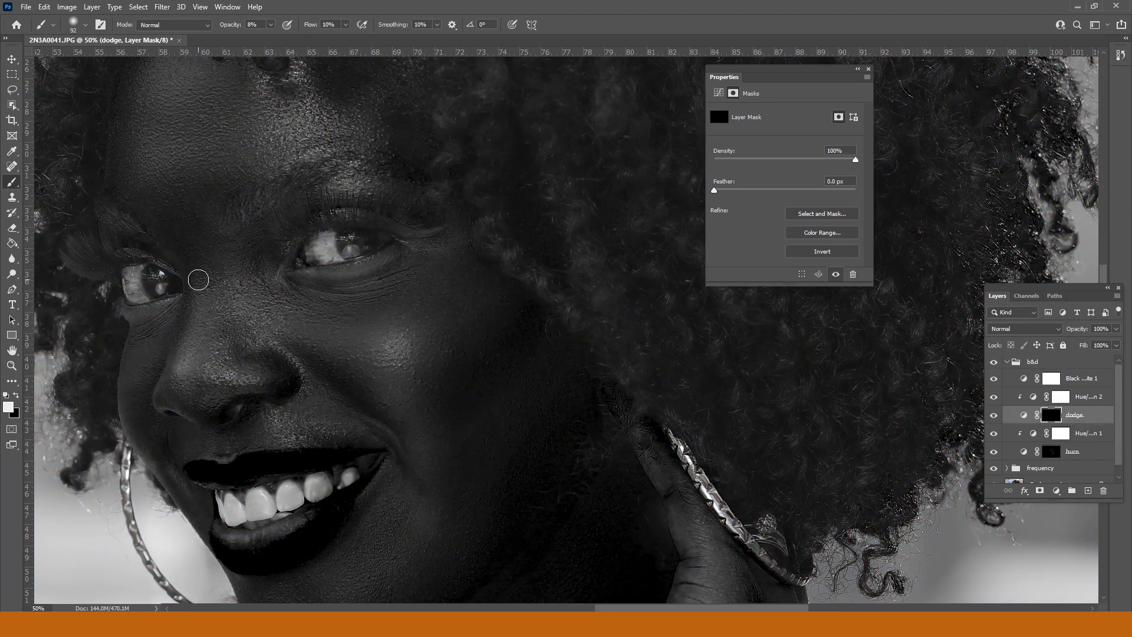
{"action": "left_click_drag", "start_coordinate": [198, 280], "coordinate": [180, 356]}
Enlarge the brush to 199 px and paint white on the dodge mask over the cheek highlight below the eye
{"action": "right_click", "coordinate": [372, 363]}
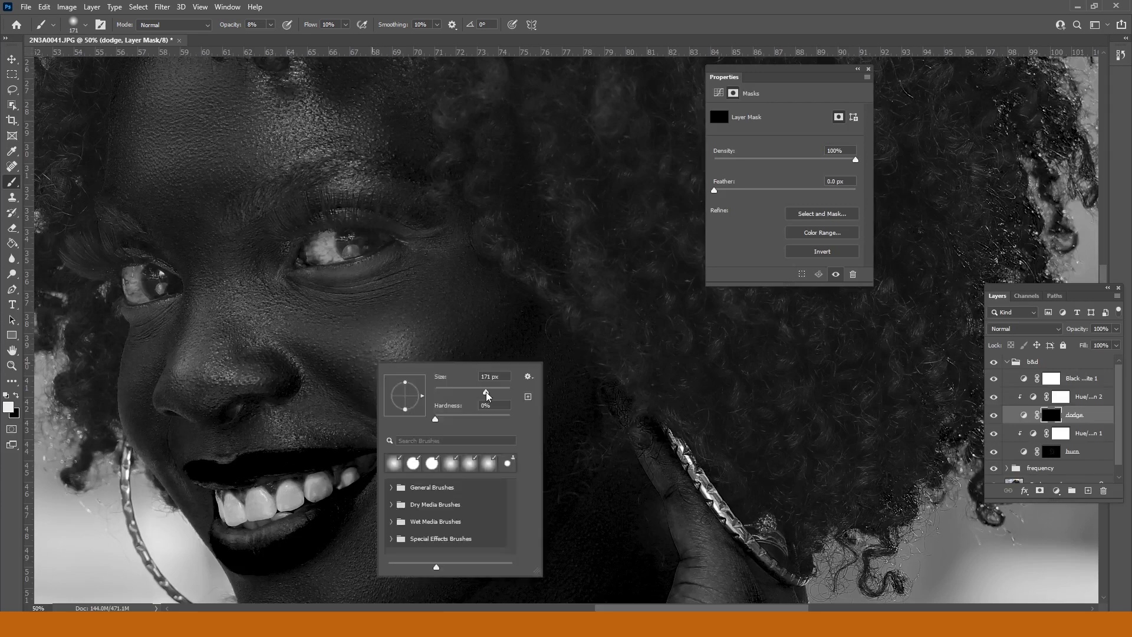
{"action": "left_click", "coordinate": [487, 396]}
{"action": "left_click", "coordinate": [367, 336]}
{"action": "mouse_move", "coordinate": [397, 343]}
{"action": "left_mouse_down"}
{"action": "mouse_move", "coordinate": [367, 348]}
{"action": "mouse_move", "coordinate": [402, 349]}
{"action": "left_mouse_up"}
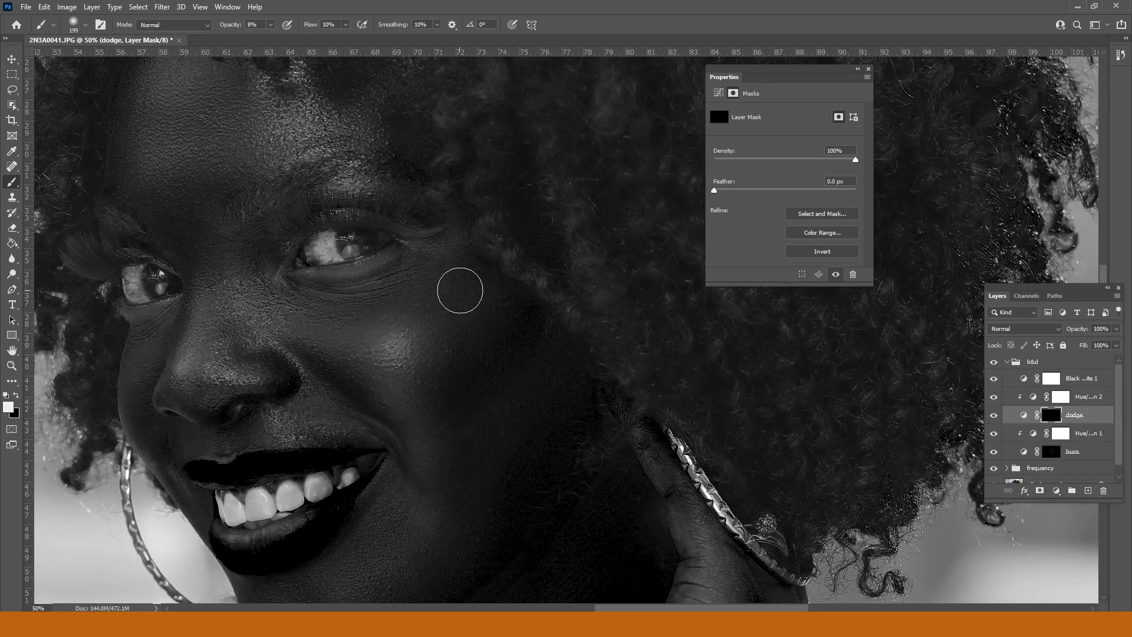
Enlarge the brush to 338 px and paint a broader dodge highlight over the same cheek
{"action": "right_click", "coordinate": [458, 292]}
{"action": "left_click_drag", "start_coordinate": [576, 318], "coordinate": [583, 319]}
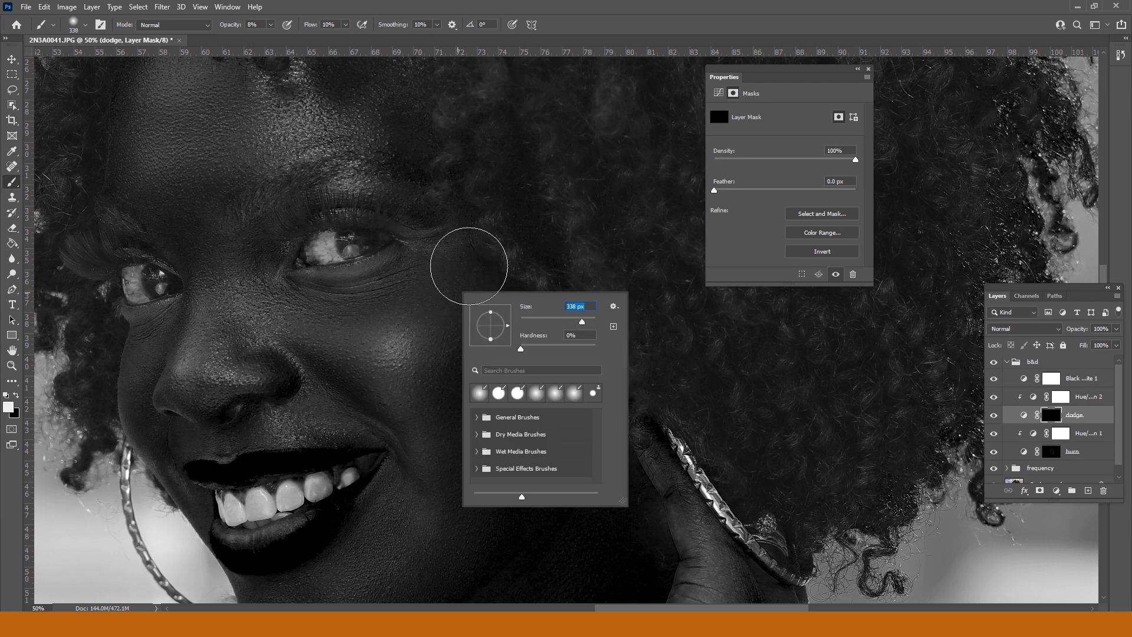
{"action": "left_click", "coordinate": [407, 341]}
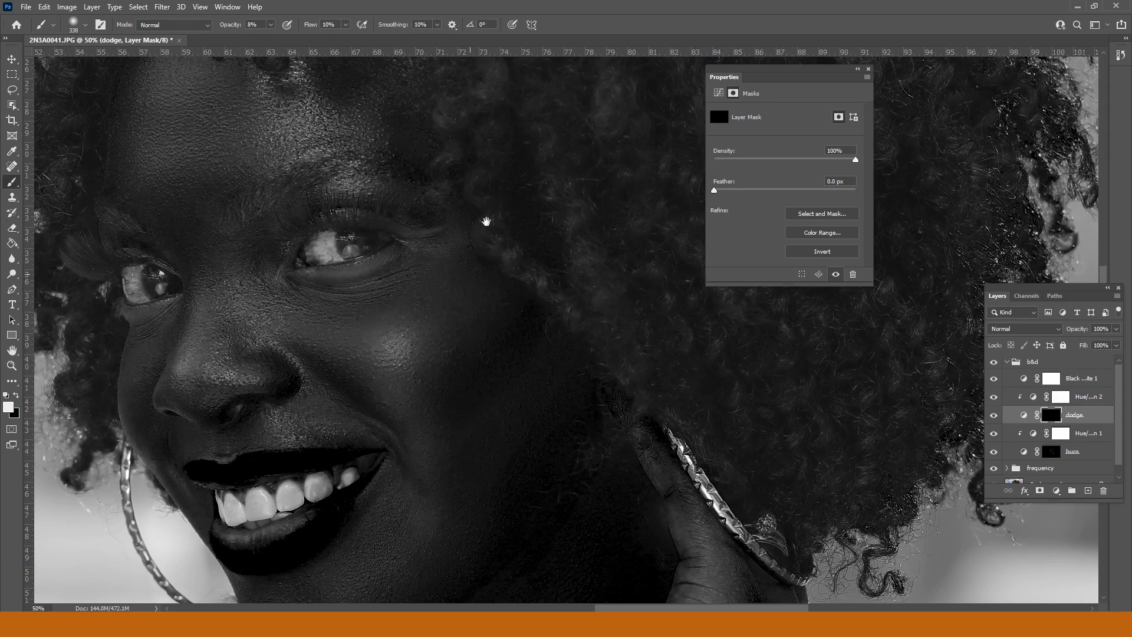
Paint white on the dodge mask over the chin, then beside the mouth with the brush reduced to 228 px
{"action": "scroll", "coordinate": [473, 174], "scroll_direction": "down", "scroll_amount": 5}
{"action": "mouse_move", "coordinate": [399, 417]}
{"action": "left_mouse_down"}
{"action": "mouse_move", "coordinate": [364, 454]}
{"action": "mouse_move", "coordinate": [405, 414]}
{"action": "left_mouse_up"}
{"action": "right_click", "coordinate": [438, 379]}
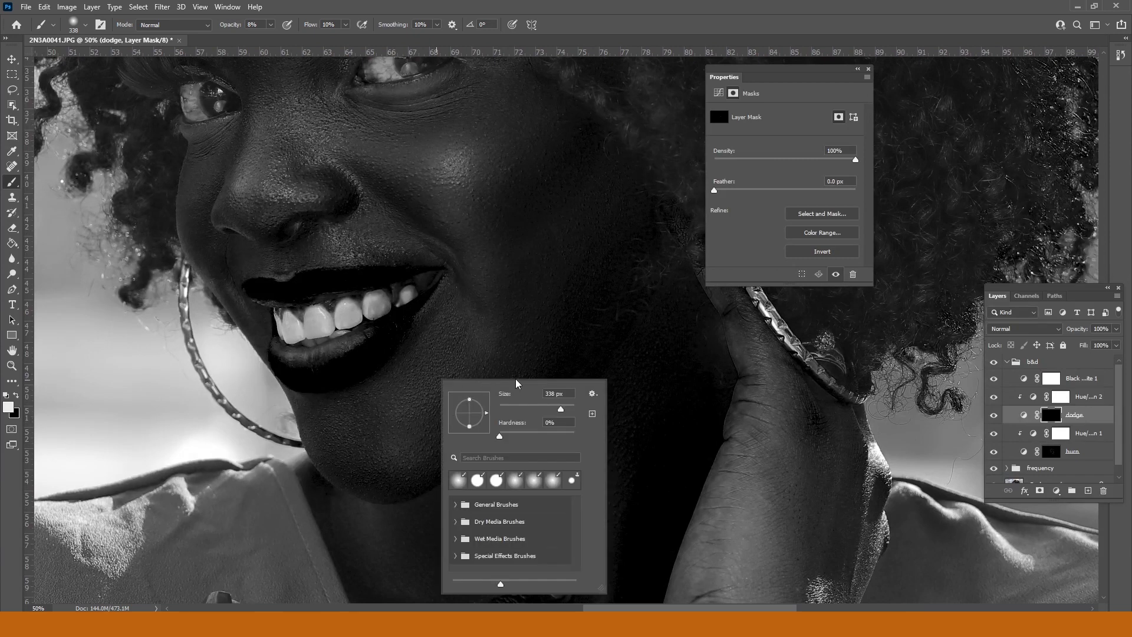
{"action": "left_click", "coordinate": [558, 406]}
{"action": "left_click", "coordinate": [445, 317]}
Reduce the brush to 146 px and paint white on the dodge mask above the upper lip and across the neck
{"action": "right_click", "coordinate": [336, 242]}
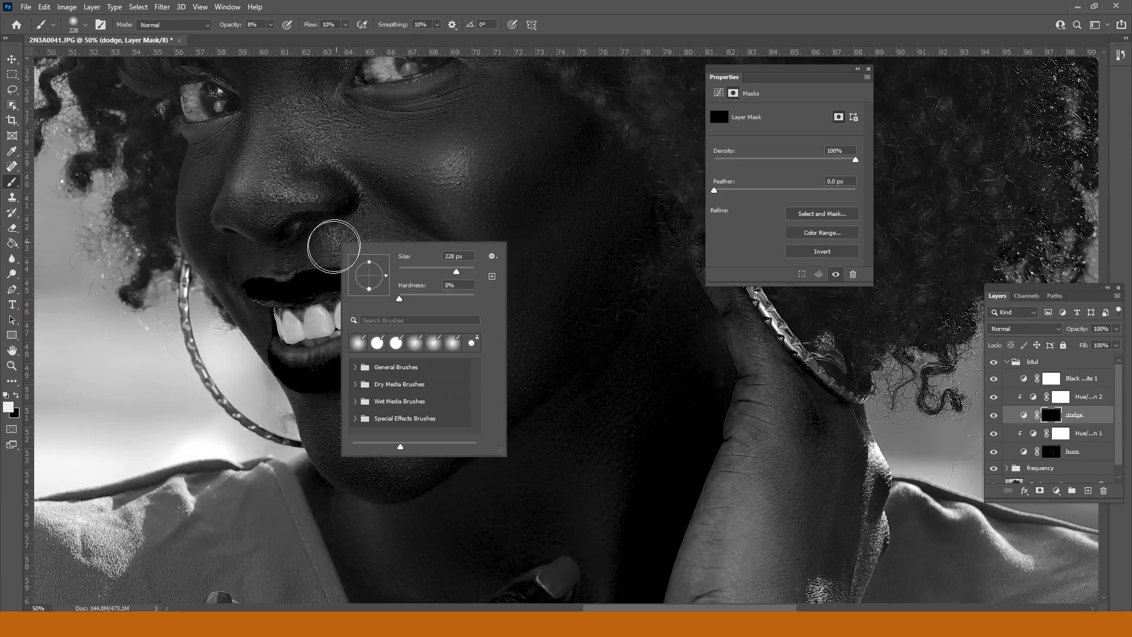
{"action": "left_click", "coordinate": [325, 231]}
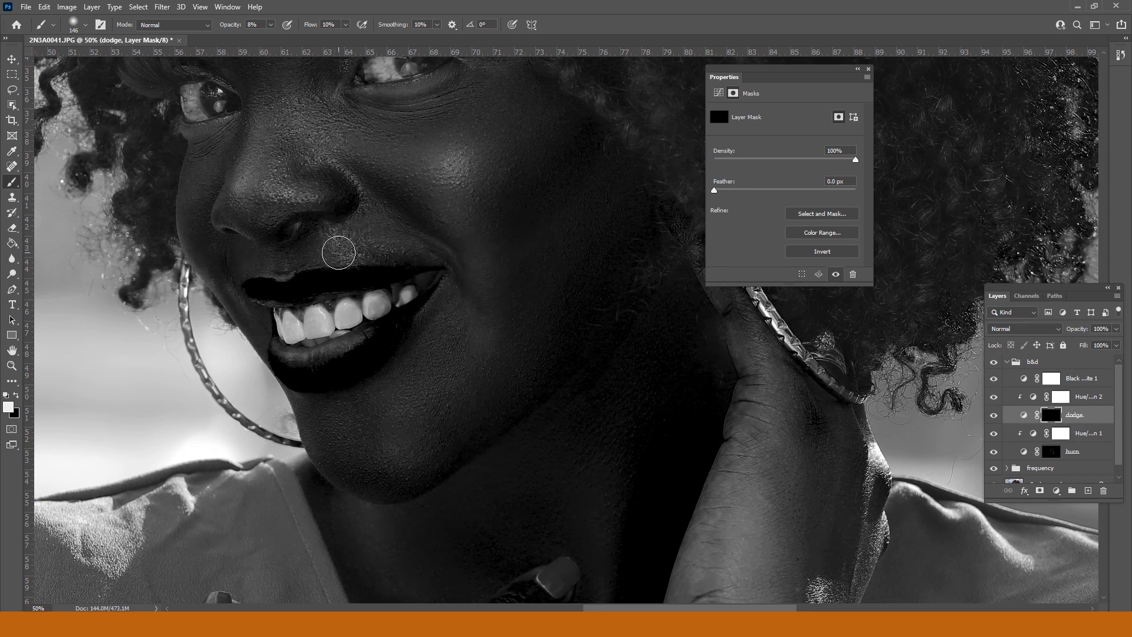
{"action": "left_click_drag", "start_coordinate": [612, 495], "coordinate": [578, 293]}
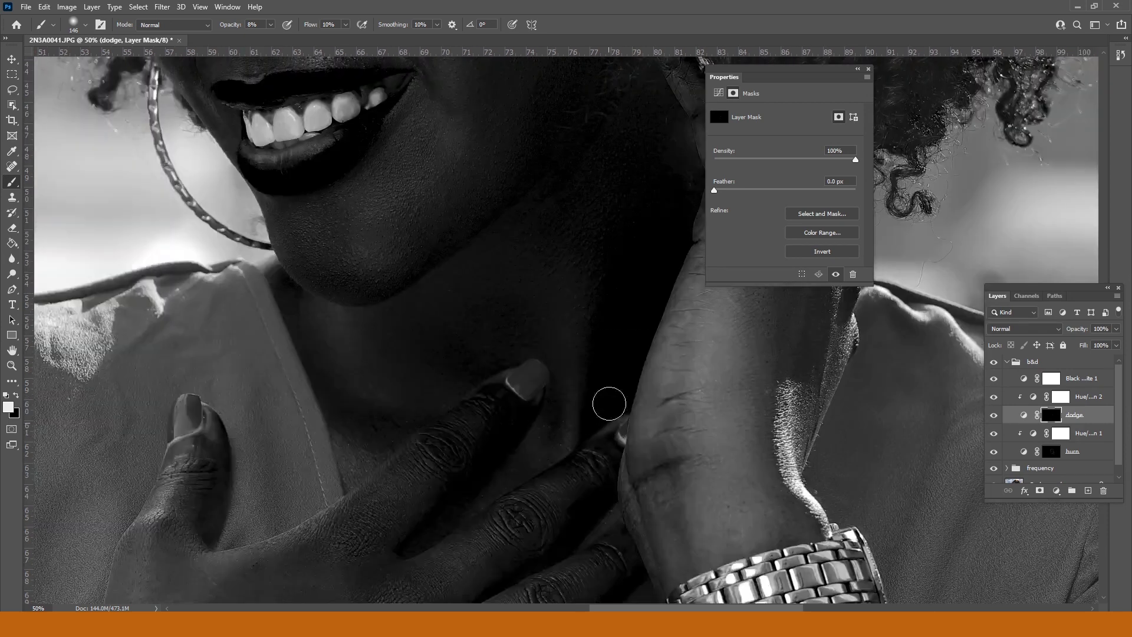
{"action": "mouse_move", "coordinate": [580, 391]}
{"action": "left_mouse_down"}
{"action": "mouse_move", "coordinate": [564, 454]}
{"action": "mouse_move", "coordinate": [556, 378]}
{"action": "mouse_move", "coordinate": [568, 268]}
{"action": "mouse_move", "coordinate": [579, 472]}
{"action": "mouse_move", "coordinate": [388, 395]}
{"action": "mouse_move", "coordinate": [363, 370]}
{"action": "mouse_move", "coordinate": [339, 314]}
{"action": "mouse_move", "coordinate": [354, 375]}
{"action": "mouse_move", "coordinate": [327, 320]}
{"action": "mouse_move", "coordinate": [378, 369]}
{"action": "mouse_move", "coordinate": [375, 435]}
{"action": "left_mouse_up"}
Hide the Black & White layer, view the whole photo, collapse the b&d group and close the Properties panel
{"action": "left_click", "coordinate": [994, 380]}
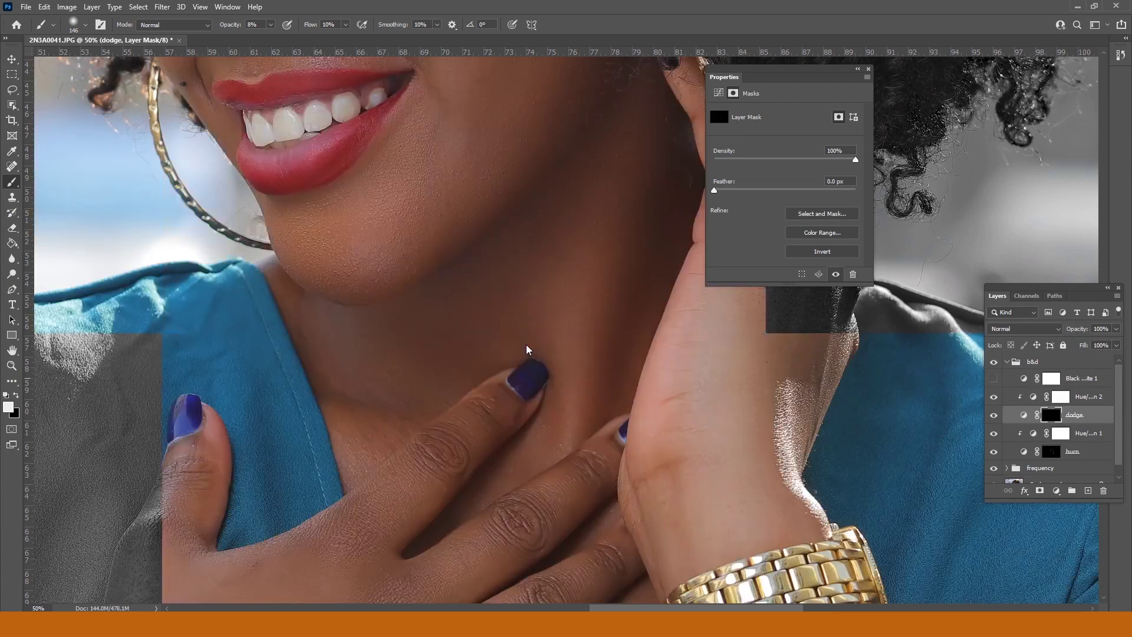
{"action": "left_click", "coordinate": [515, 325], "text": "alt"}
{"action": "left_click", "coordinate": [514, 325], "text": "alt"}
{"action": "left_click", "coordinate": [514, 325], "text": "alt"}
{"action": "left_click", "coordinate": [514, 325], "text": "alt"}
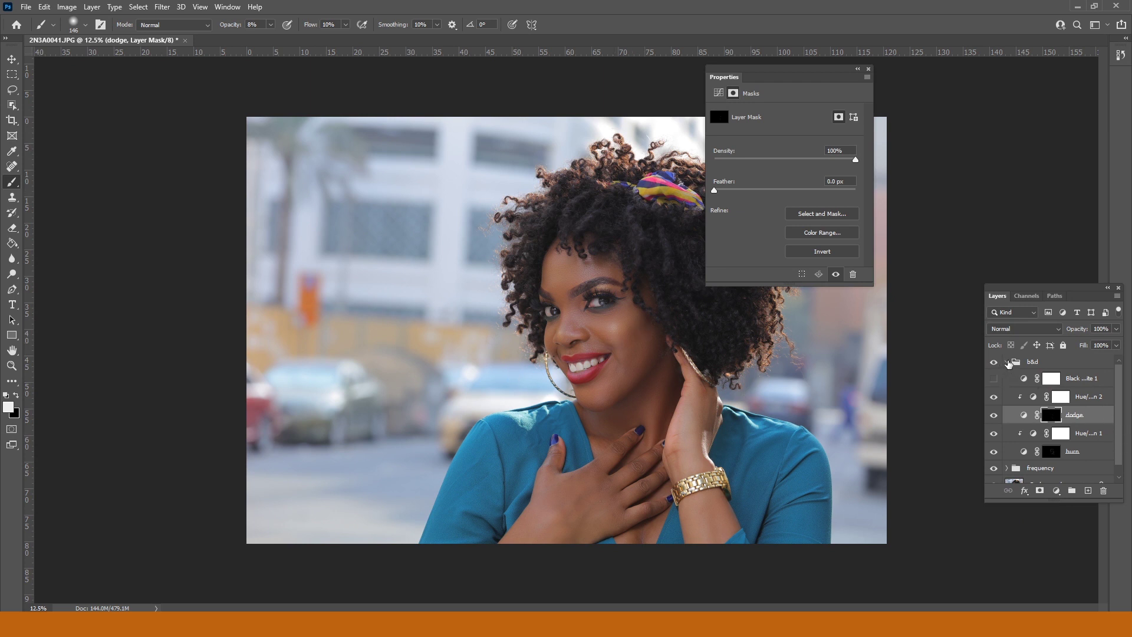
{"action": "left_click", "coordinate": [1005, 363]}
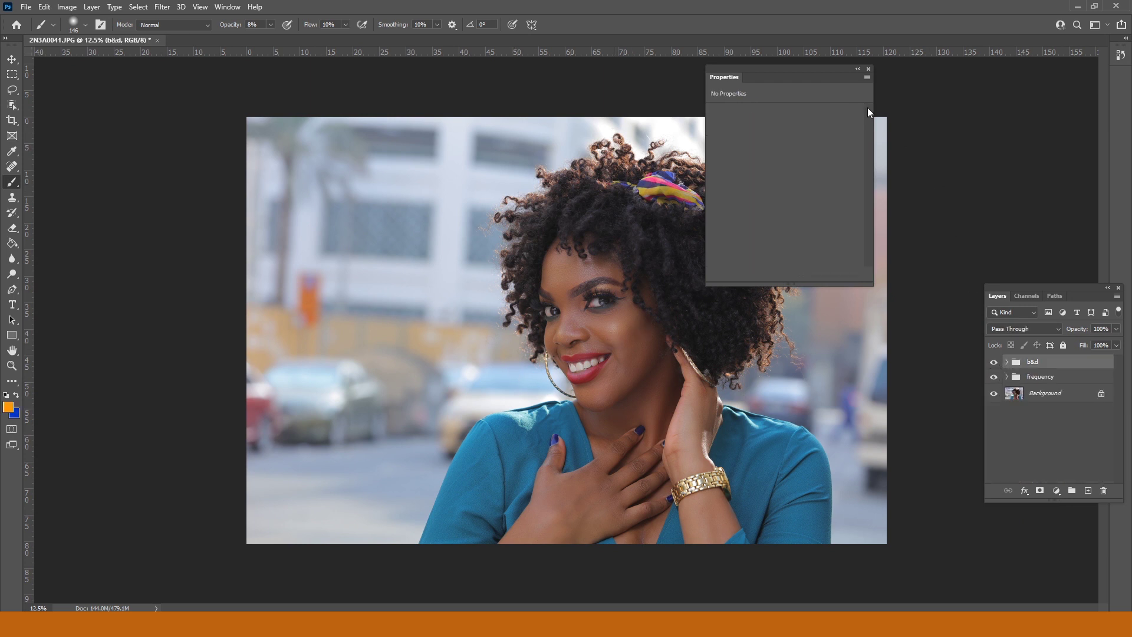
{"action": "left_click", "coordinate": [866, 70]}
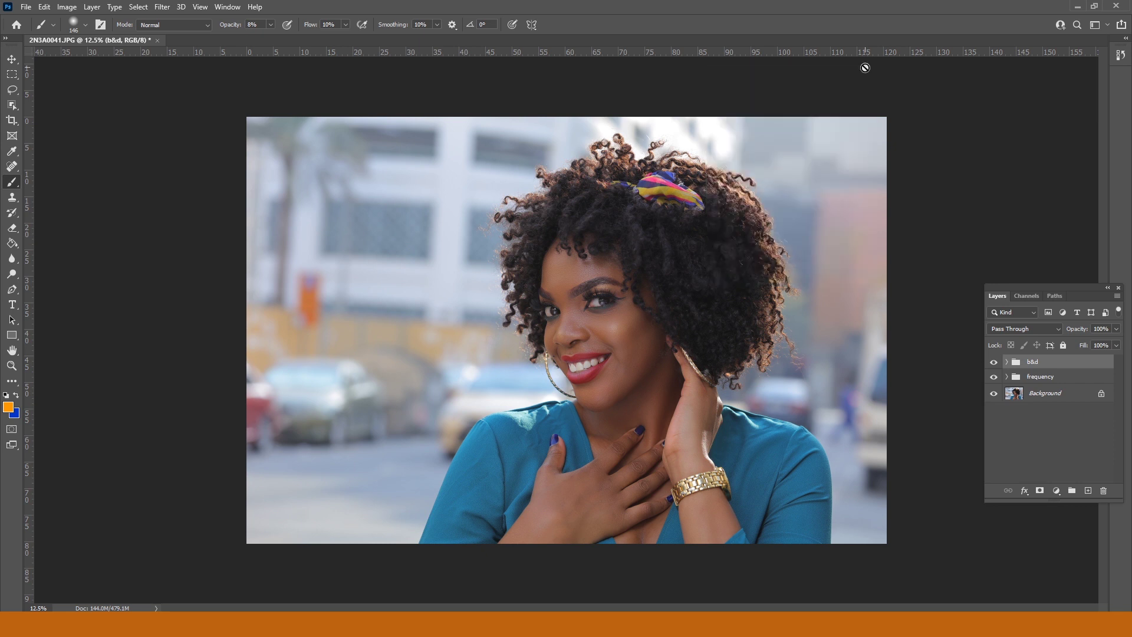
Compare the portrait with and without the contouring by toggling the b&d group's visibility at two zoom levels
{"action": "left_click", "coordinate": [994, 362]}
{"action": "left_click", "coordinate": [993, 362]}
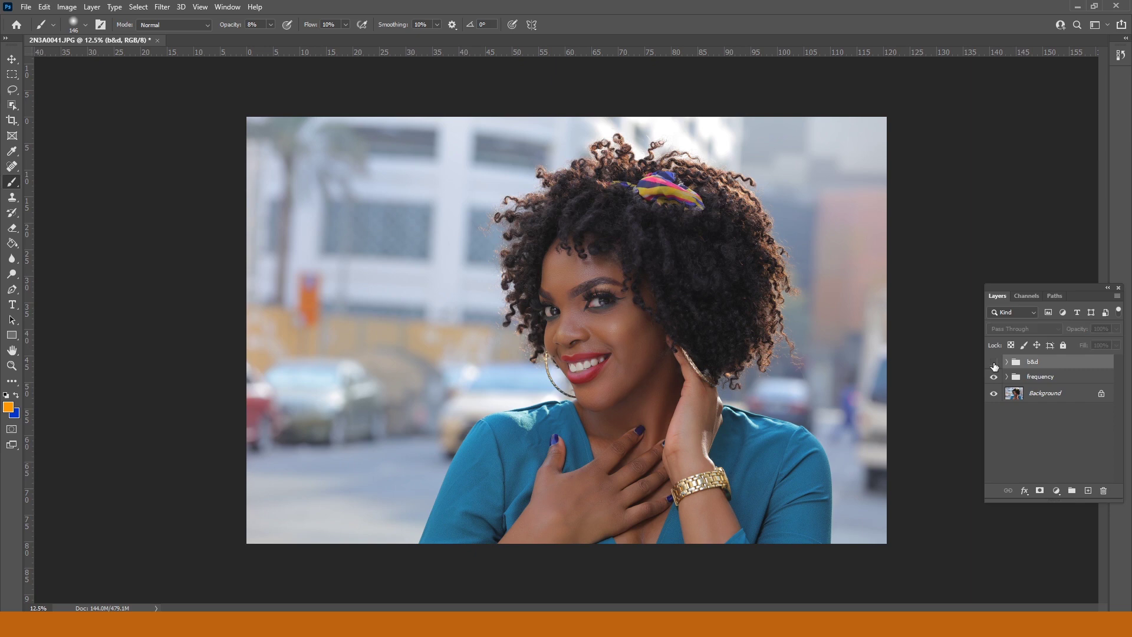
{"action": "left_click", "coordinate": [993, 363]}
{"action": "left_click", "coordinate": [12, 366]}
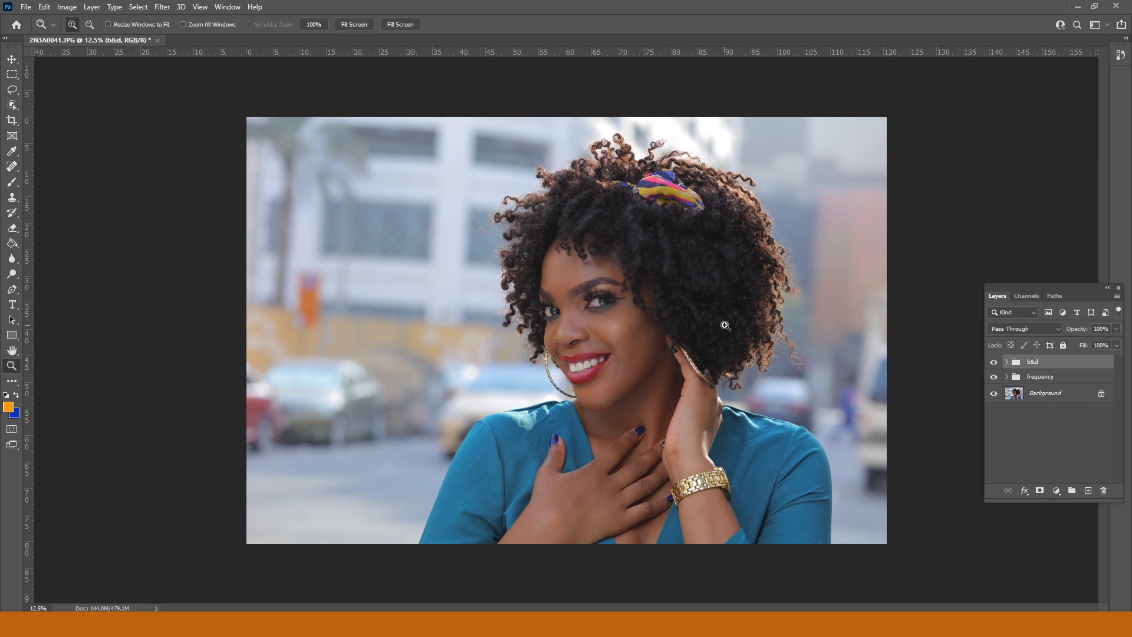
{"action": "left_click", "coordinate": [727, 326]}
{"action": "left_click", "coordinate": [994, 362]}
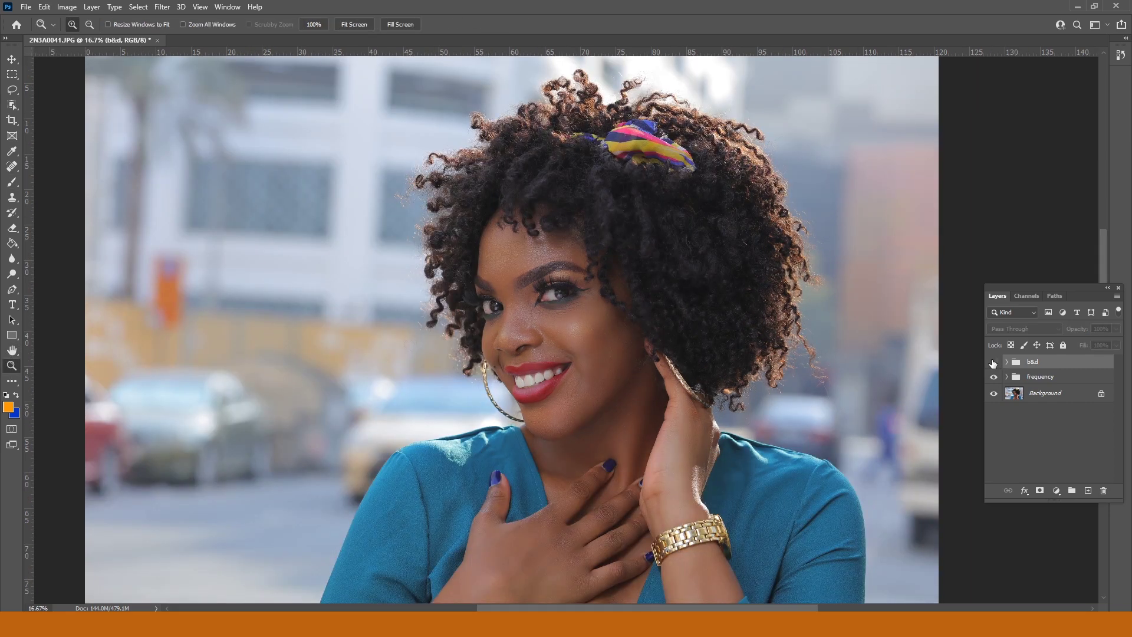
{"action": "left_click", "coordinate": [993, 362]}
Expand the b&d group, select the burn mask, enlarge the brush and paint white over the cheek and jaw
{"action": "left_click", "coordinate": [1007, 361]}
{"action": "left_click", "coordinate": [1051, 451]}
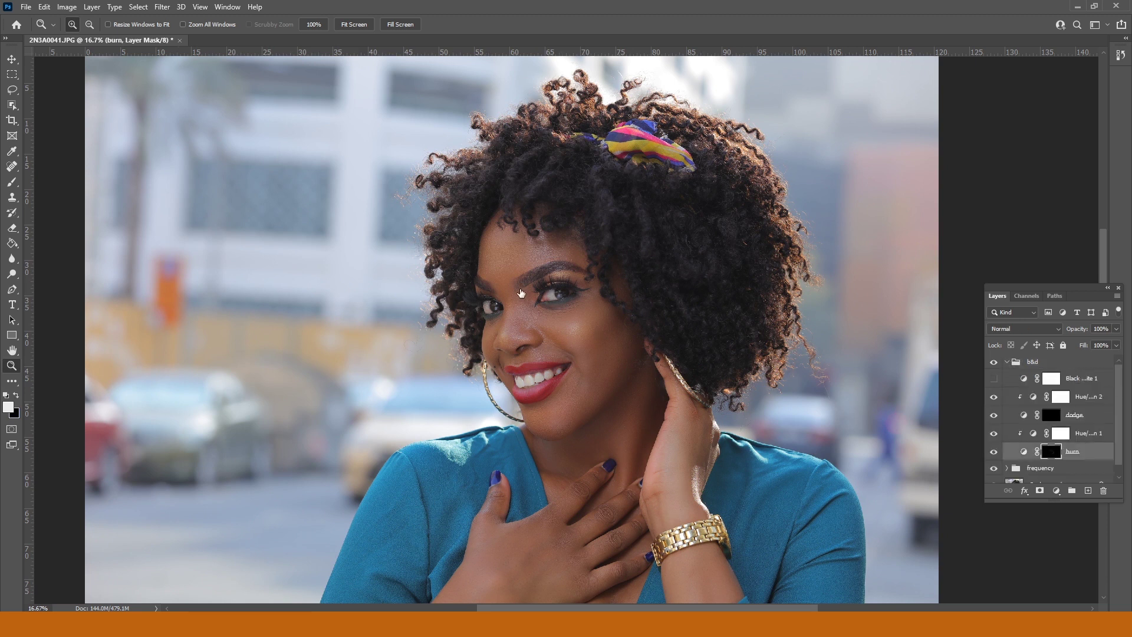
{"action": "left_click", "coordinate": [12, 183]}
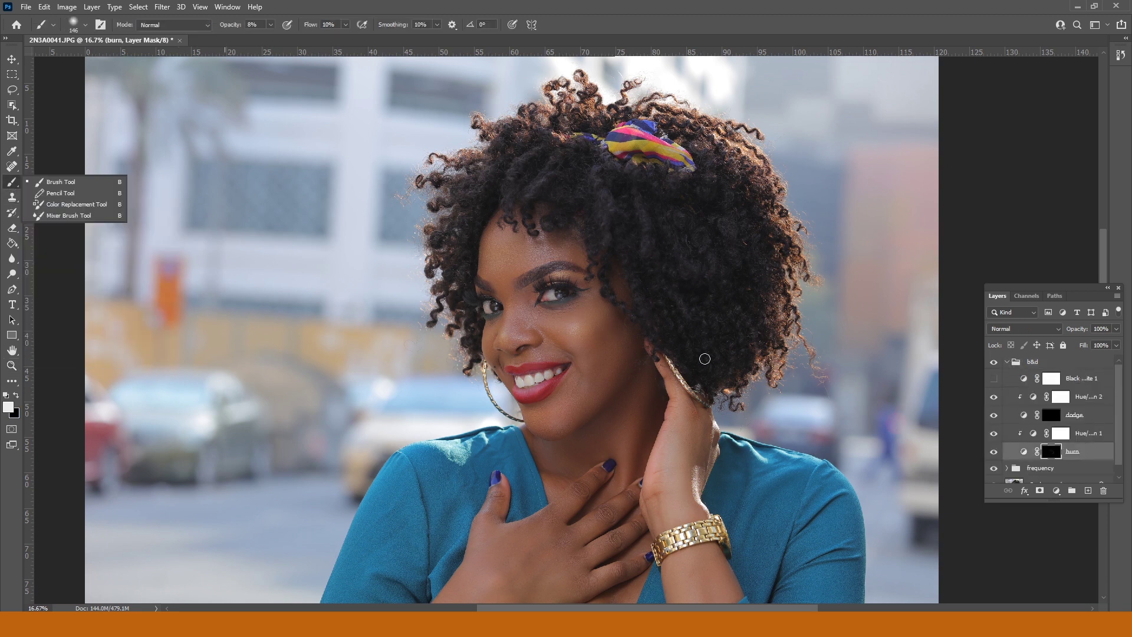
{"action": "right_click", "coordinate": [637, 333]}
{"action": "left_click", "coordinate": [757, 359]}
{"action": "key", "text": "Return"}
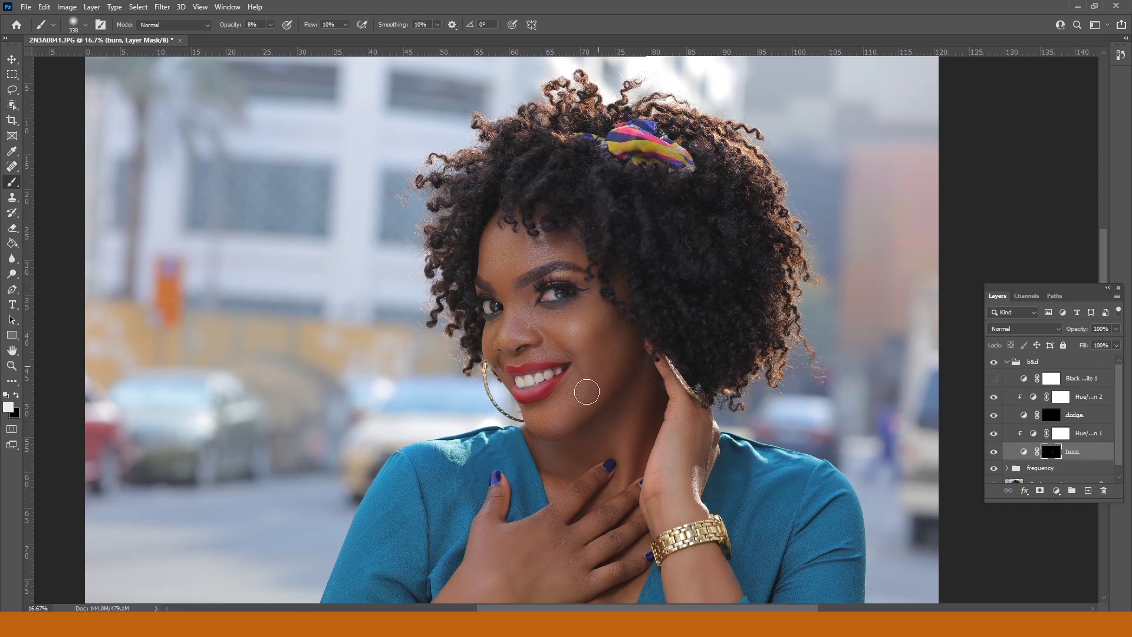
Paint white on the burn mask around the brows with a 177 px brush, then along the forehead with a 385 px brush
{"action": "right_click", "coordinate": [529, 288]}
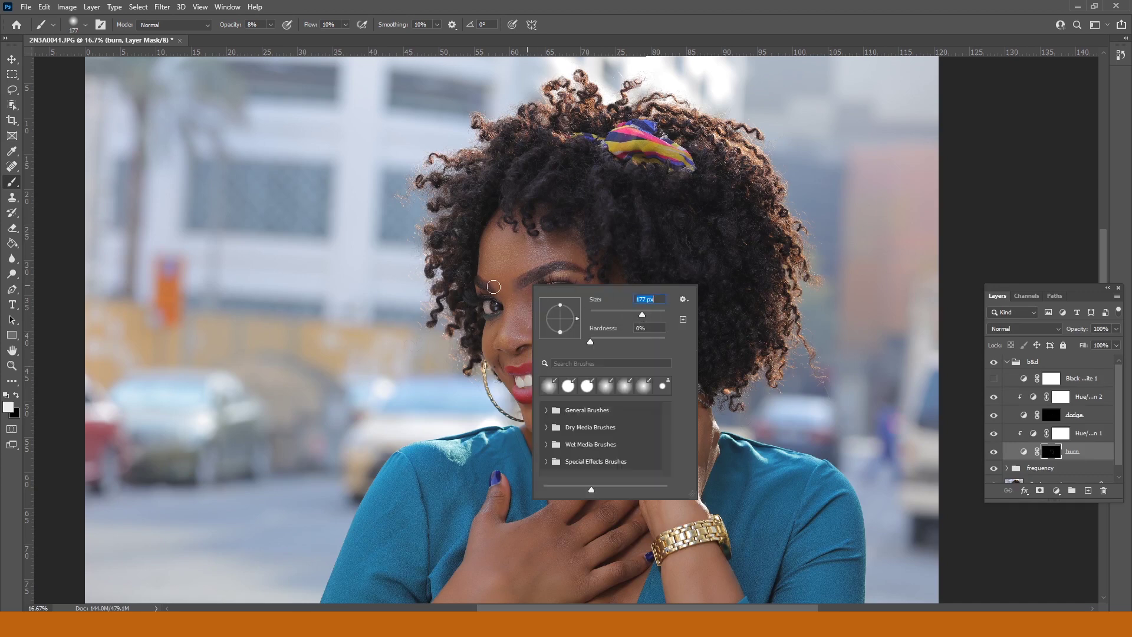
{"action": "key", "text": "Return"}
{"action": "right_click", "coordinate": [494, 239]}
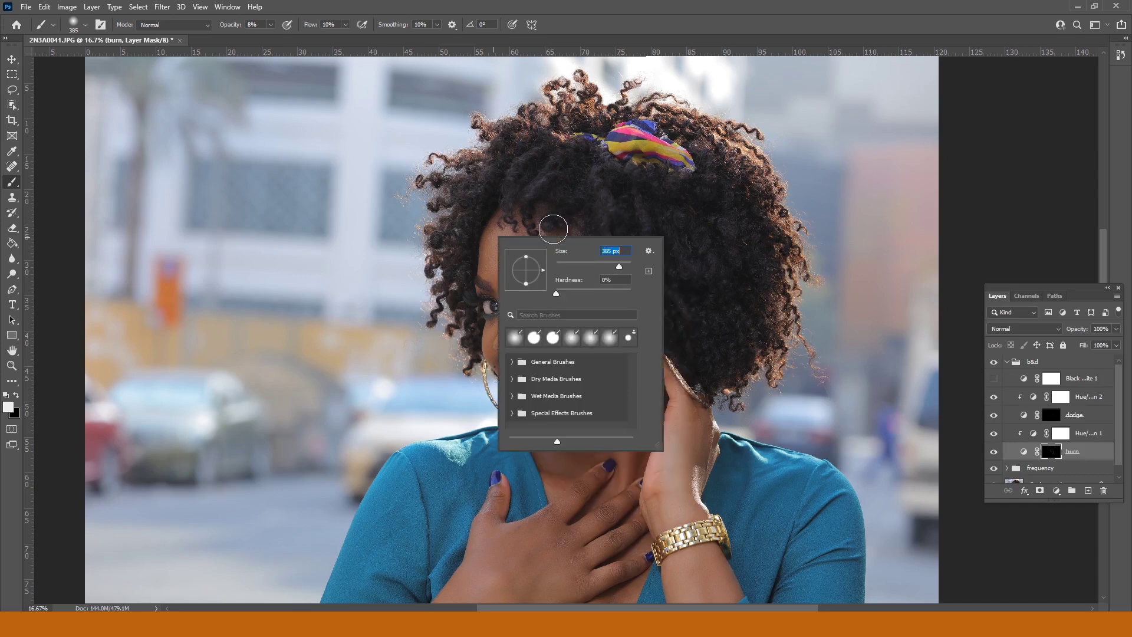
{"action": "key", "text": "Return"}
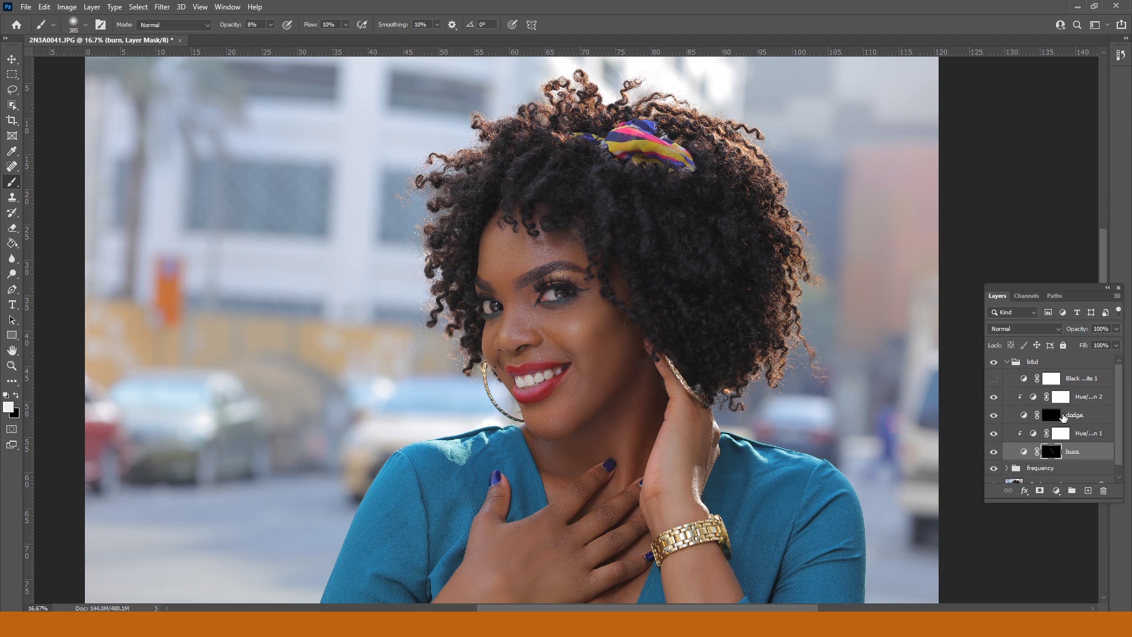
Select the dodge mask, collapse the b&d group and toggle the group's visibility to compare the portrait with and without contouring
{"action": "left_click", "coordinate": [1063, 417]}
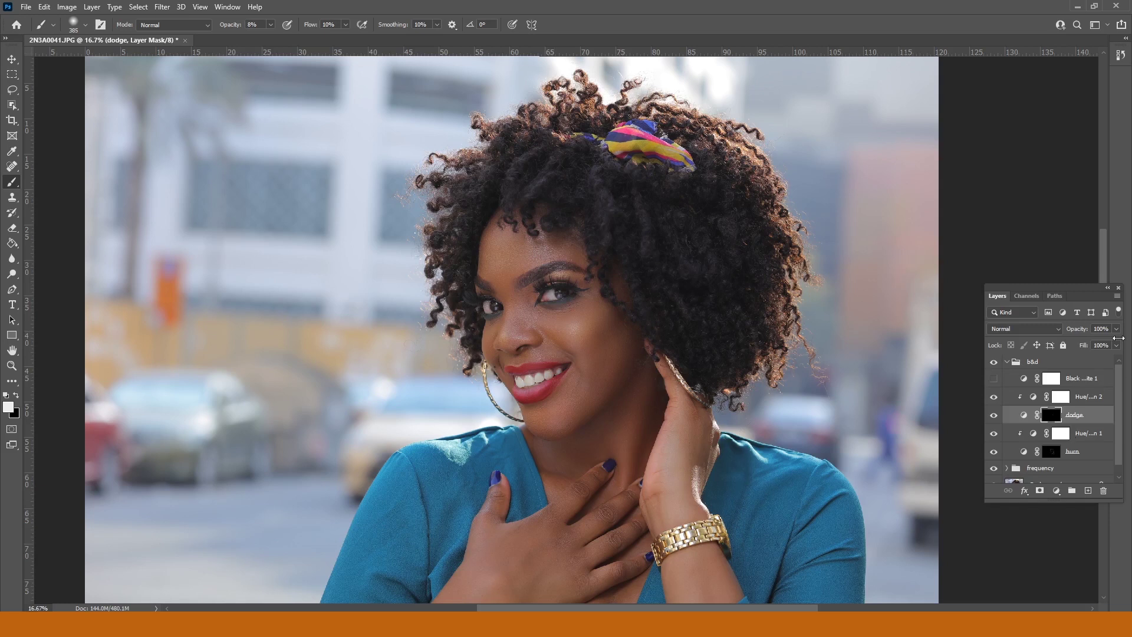
{"action": "left_click", "coordinate": [1007, 363]}
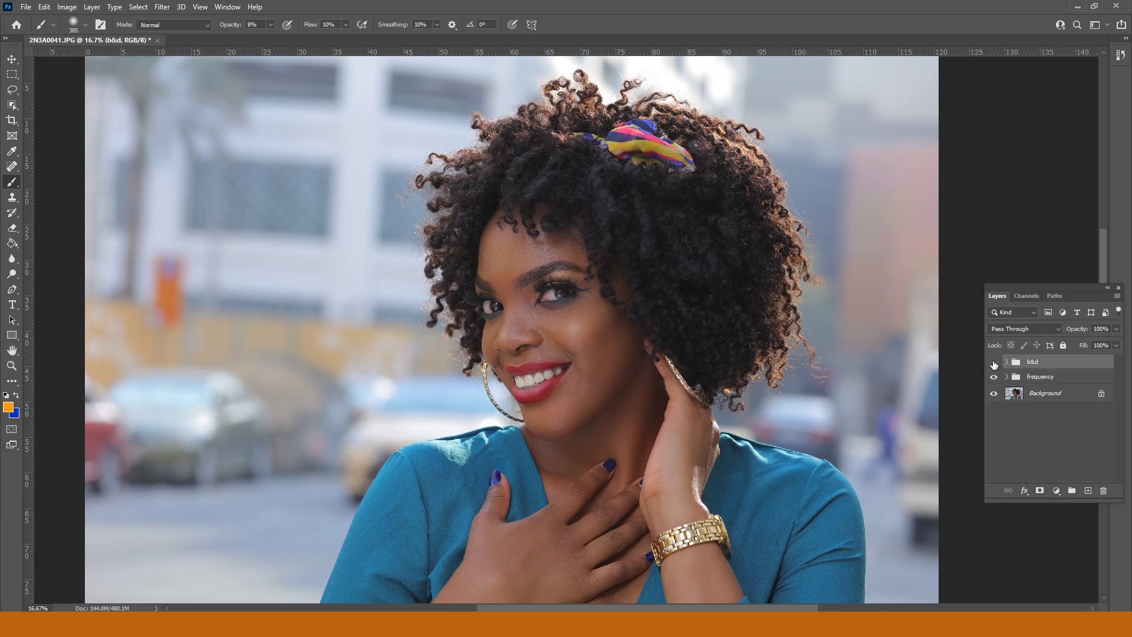
{"action": "left_click", "coordinate": [993, 363]}
{"action": "left_click", "coordinate": [993, 362]}
{"action": "left_click", "coordinate": [993, 362]}
{"action": "left_click", "coordinate": [993, 362]}
{"action": "left_click", "coordinate": [993, 363]}
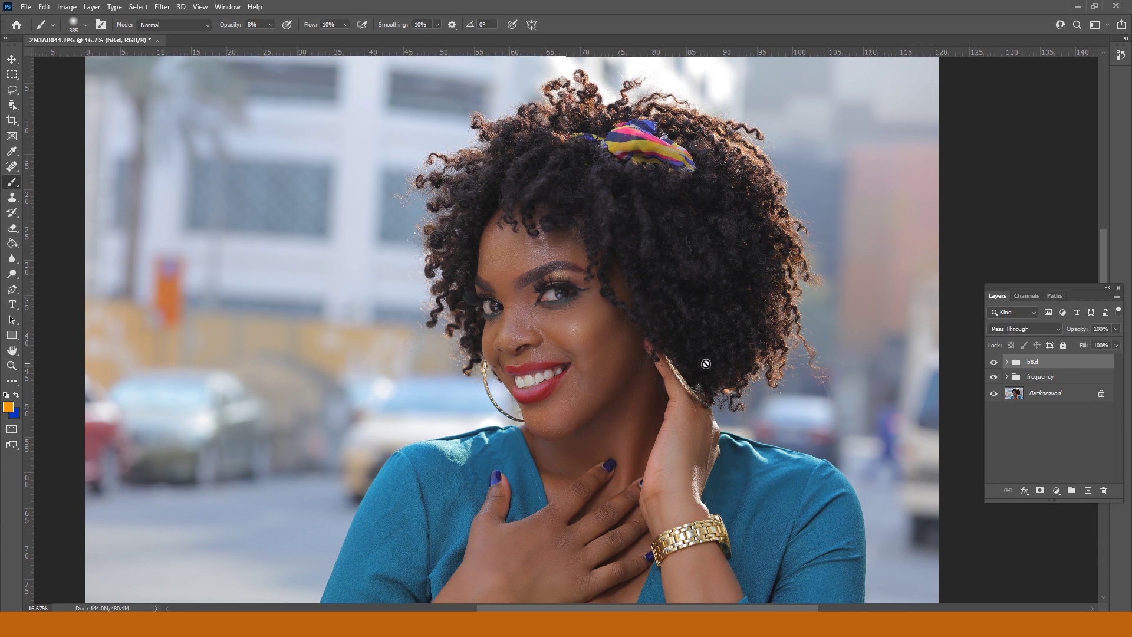
Add a Hue/Saturation layer above the b&d group with hue -98, saturation -71 and lightness +5, and invert its mask to black
{"action": "left_click", "coordinate": [1056, 491]}
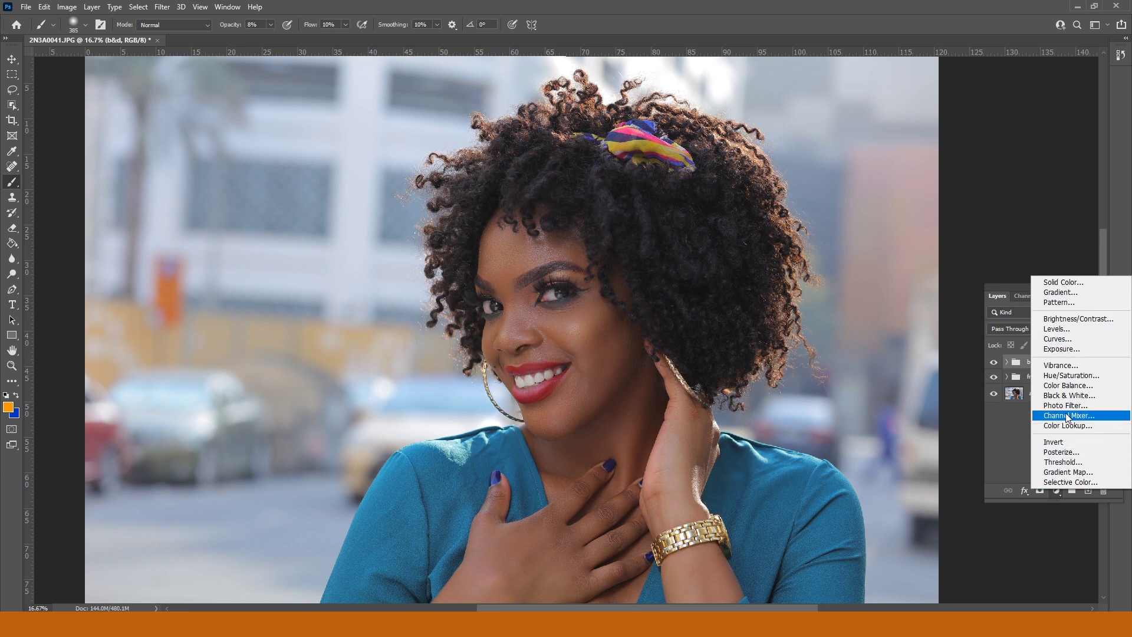
{"action": "left_click", "coordinate": [1069, 376]}
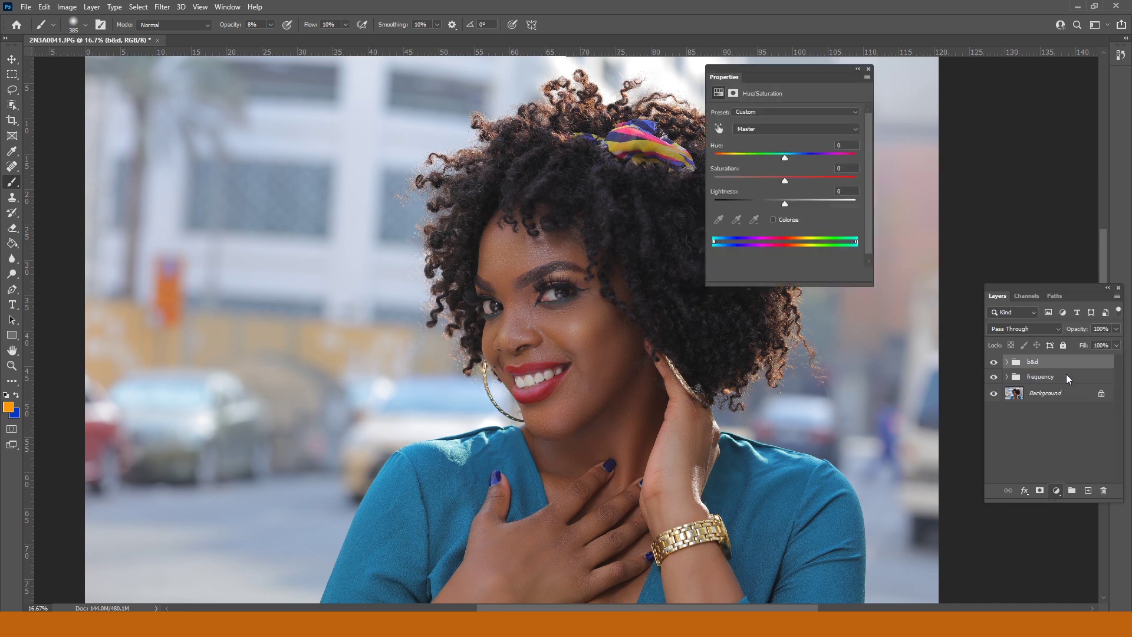
{"action": "left_click", "coordinate": [734, 176]}
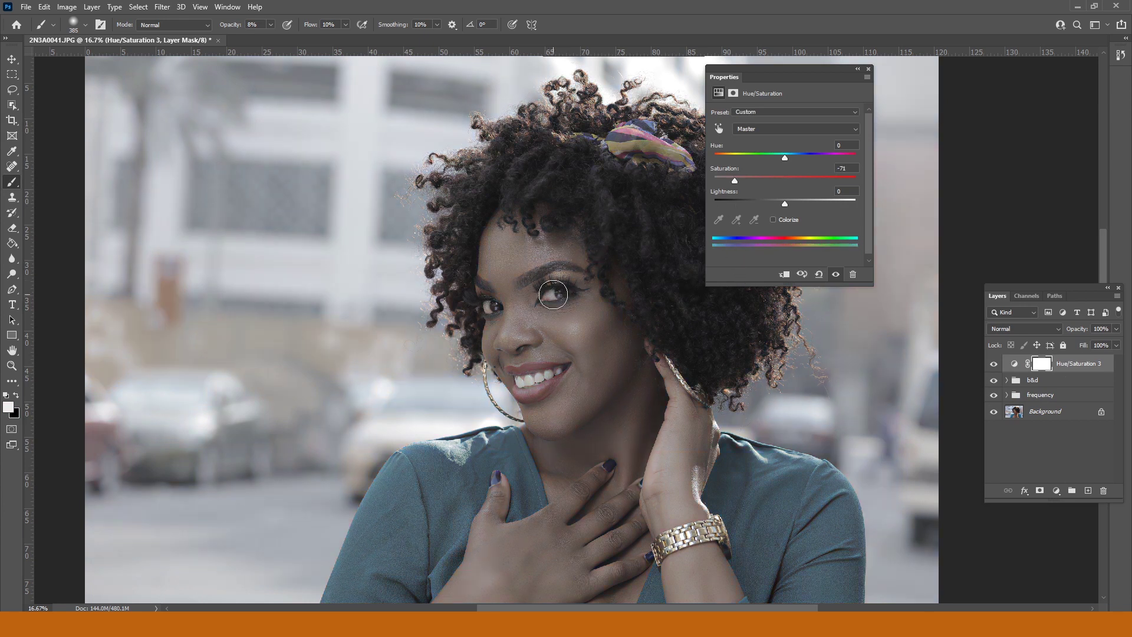
{"action": "left_click", "coordinate": [785, 156]}
{"action": "left_click_drag", "start_coordinate": [749, 158], "coordinate": [737, 157]}
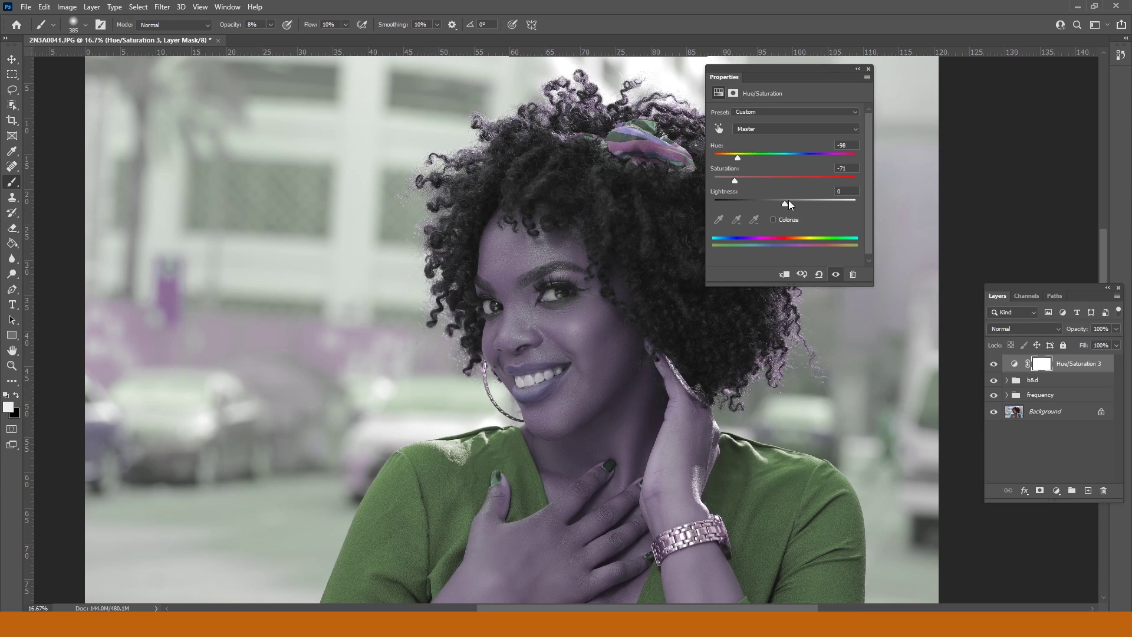
{"action": "left_click_drag", "start_coordinate": [788, 201], "coordinate": [788, 201]}
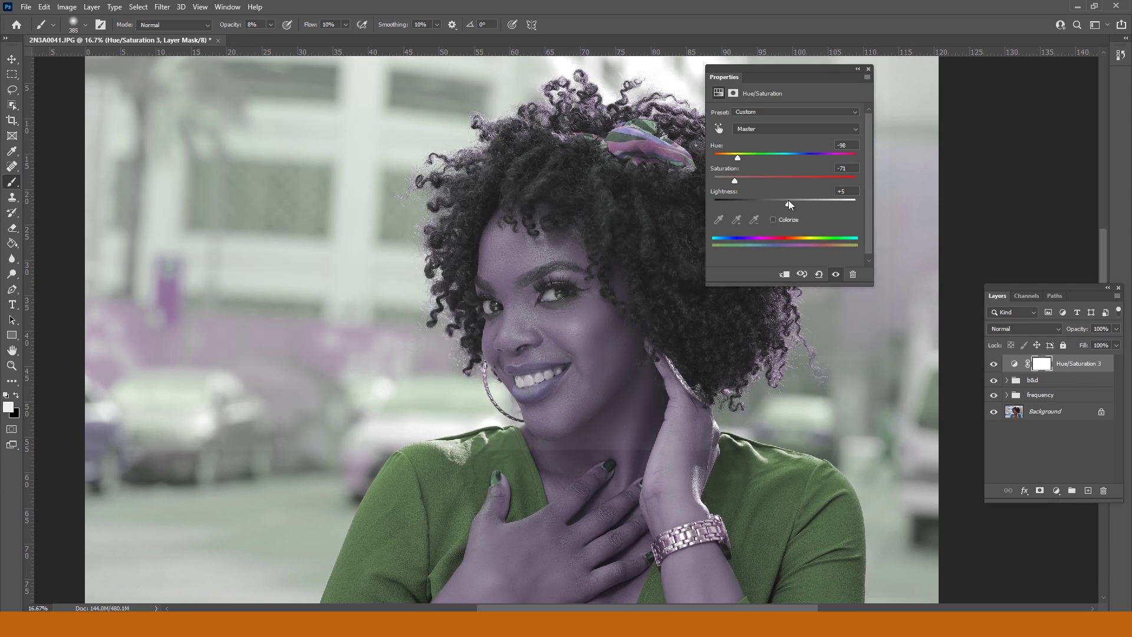
{"action": "left_click", "coordinate": [867, 70]}
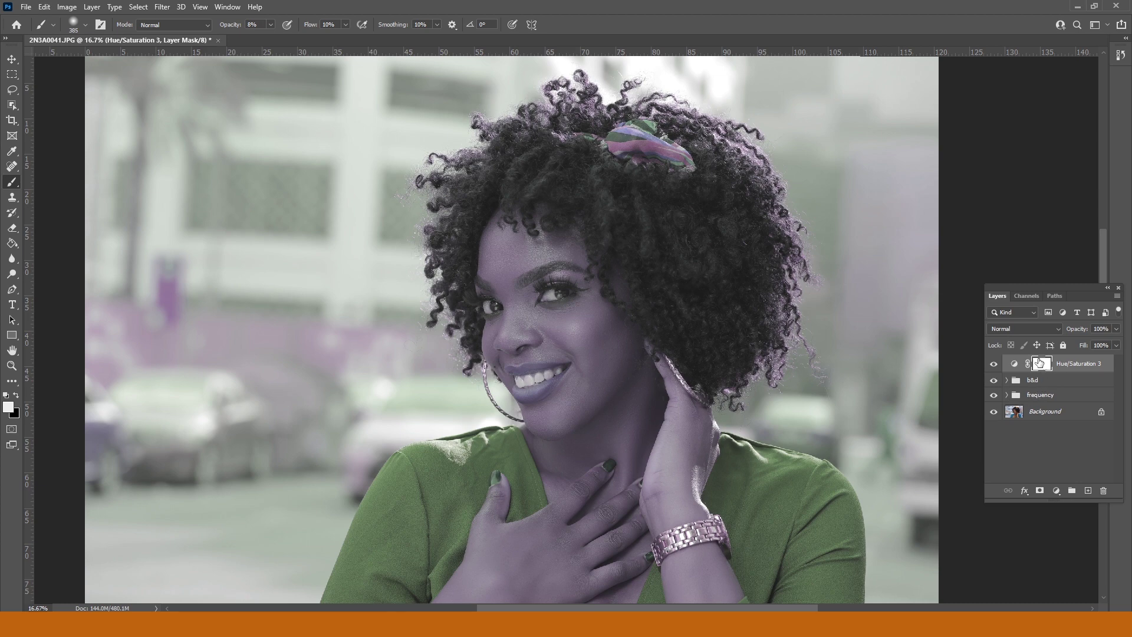
{"action": "left_click_drag", "start_coordinate": [1037, 363], "coordinate": [1039, 365]}
{"action": "key", "text": "ctrl+i"}
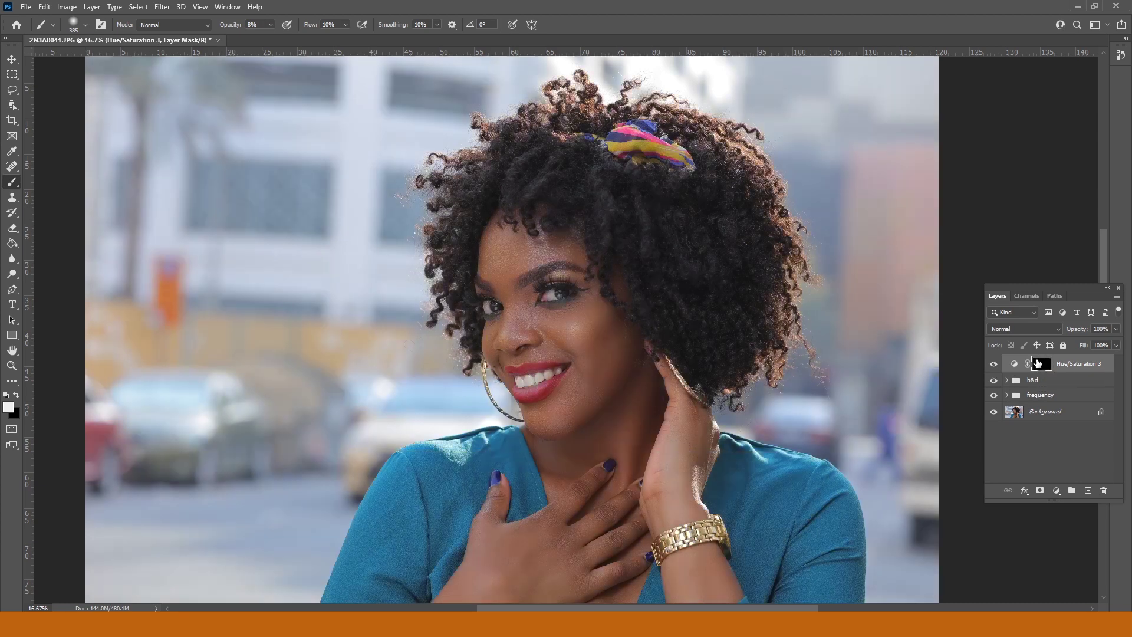
Set the brush to 100% opacity, 100% flow and 67 px for retouching the eyes at 100% zoom
{"action": "key", "text": "z"}
{"action": "left_click", "coordinate": [563, 293]}
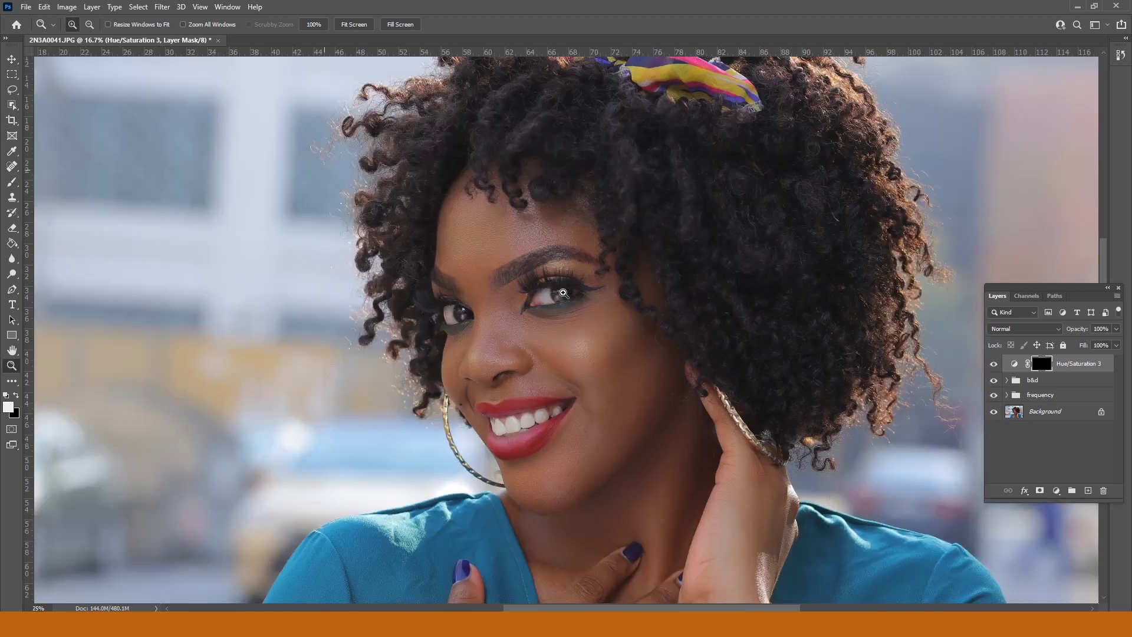
{"action": "left_click", "coordinate": [563, 294]}
{"action": "left_click", "coordinate": [563, 297]}
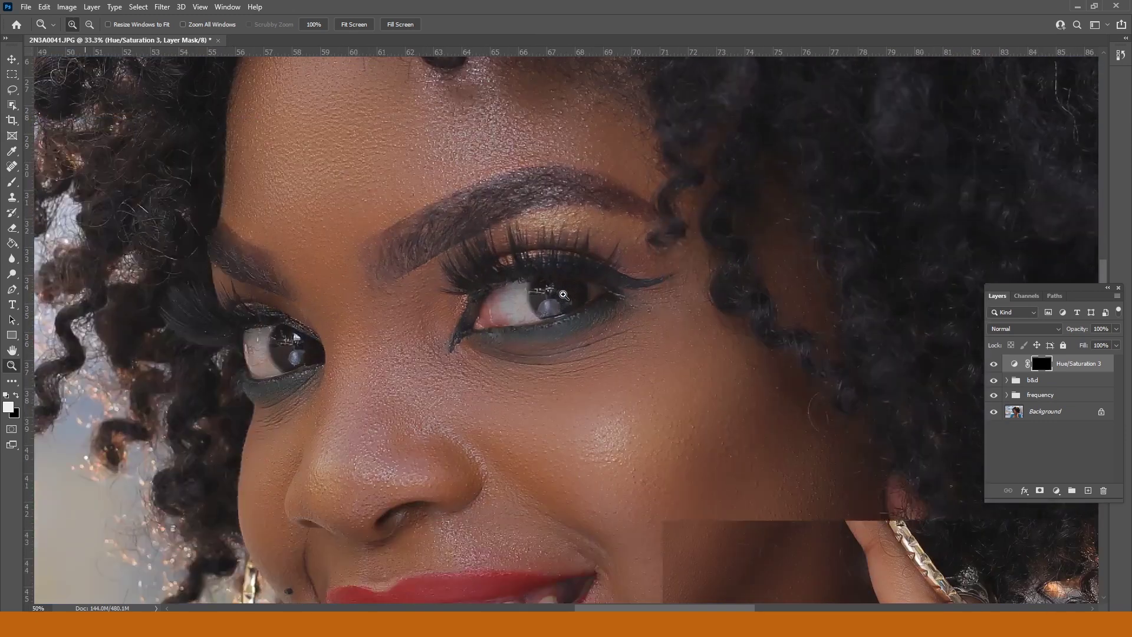
{"action": "left_click", "coordinate": [564, 300]}
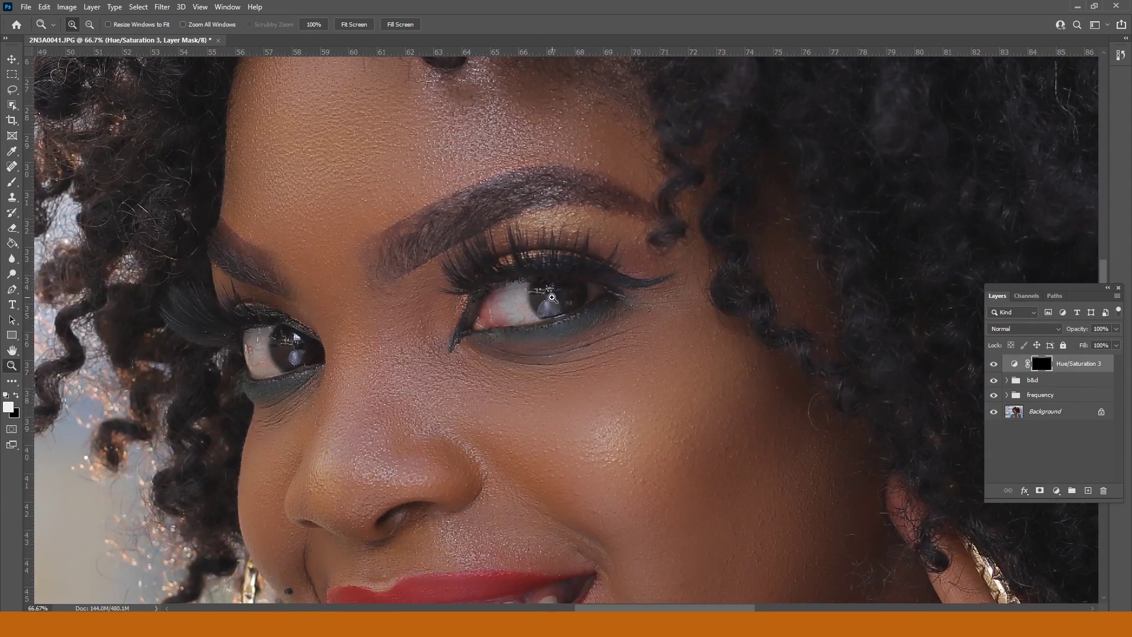
{"action": "left_click", "coordinate": [551, 297]}
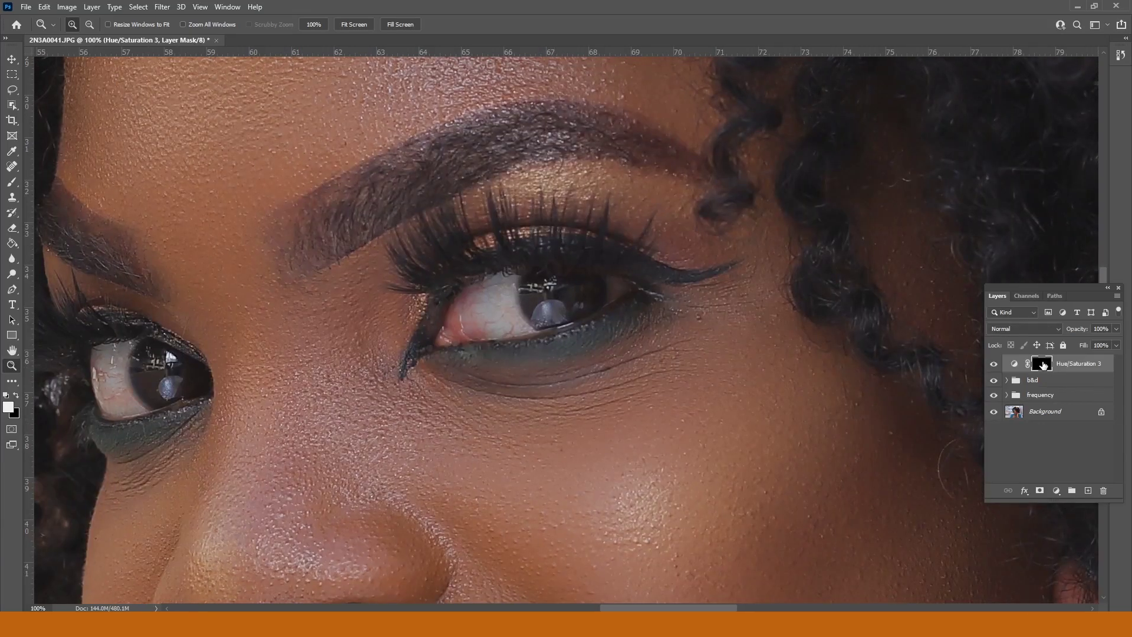
{"action": "left_click", "coordinate": [12, 184]}
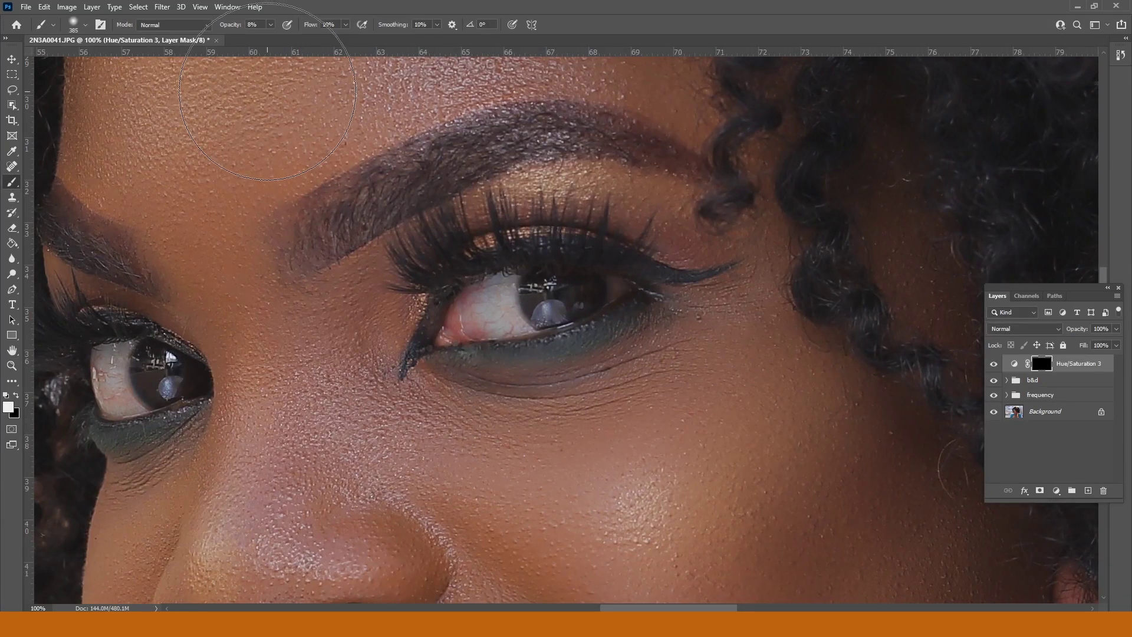
{"action": "left_click", "coordinate": [271, 25]}
{"action": "left_click_drag", "start_coordinate": [271, 37], "coordinate": [394, 38]}
{"action": "left_click", "coordinate": [345, 25]}
{"action": "right_click", "coordinate": [581, 284]}
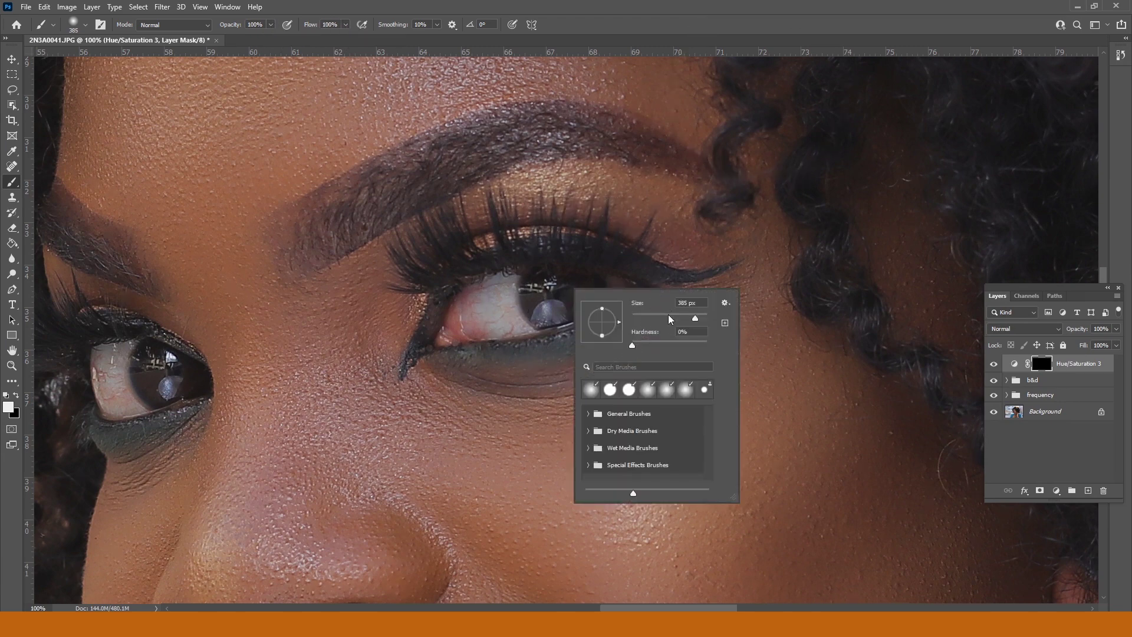
{"action": "left_click_drag", "start_coordinate": [670, 319], "coordinate": [656, 318]}
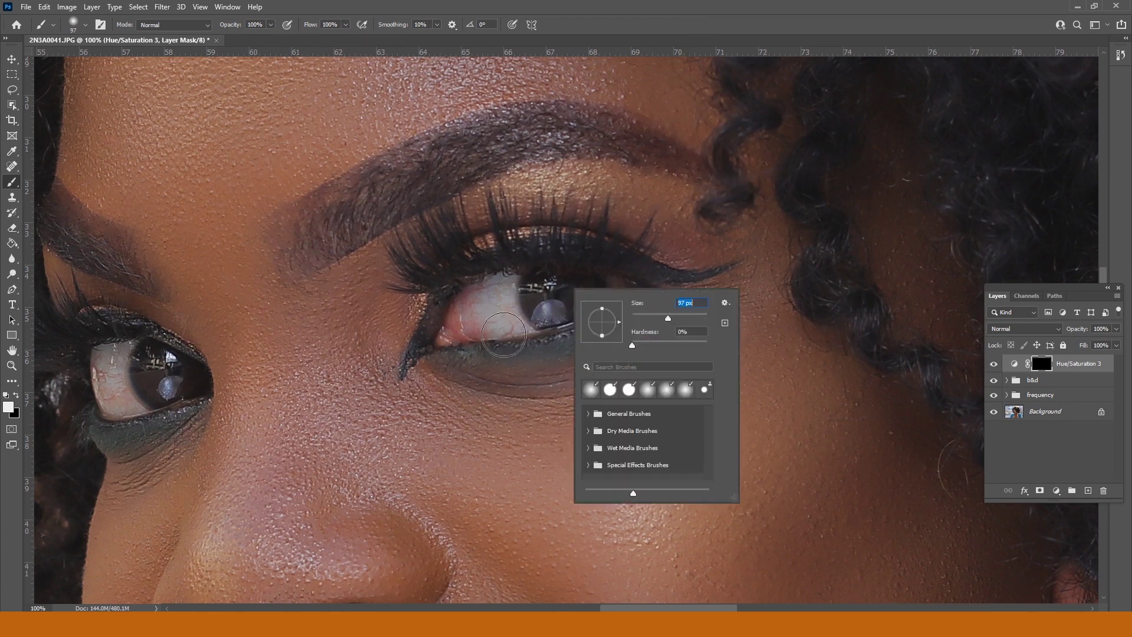
{"action": "left_click", "coordinate": [501, 288]}
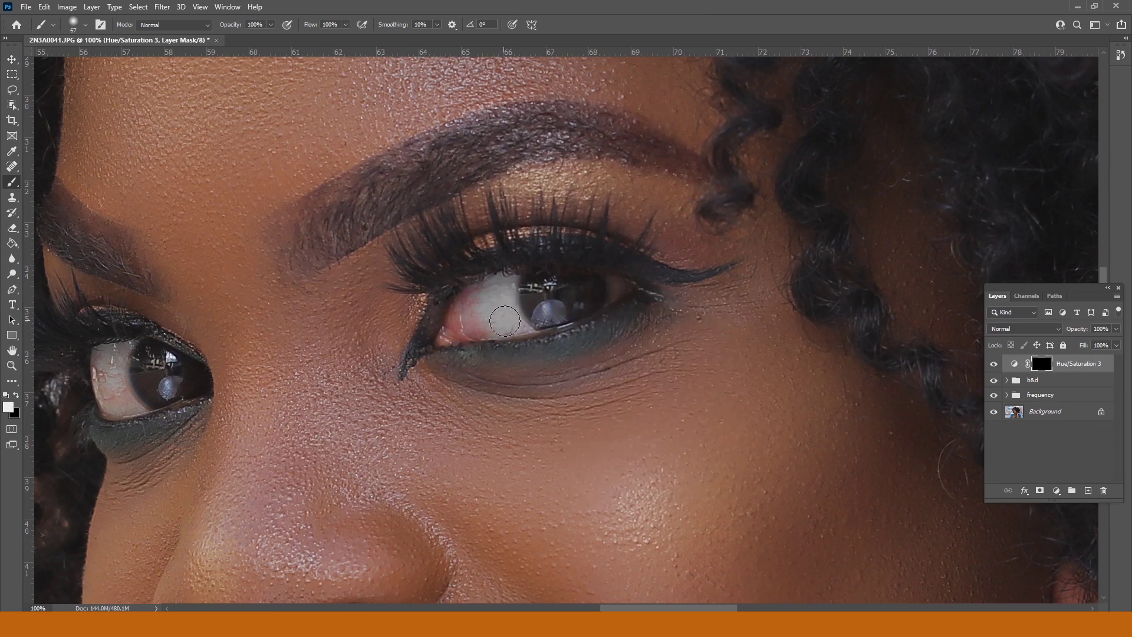
Paint white on the Hue/Saturation mask over the whites of both eyes to remove their redness
{"action": "mouse_move", "coordinate": [504, 321]}
{"action": "left_mouse_down"}
{"action": "mouse_move", "coordinate": [488, 287]}
{"action": "mouse_move", "coordinate": [507, 321]}
{"action": "left_mouse_up"}
{"action": "mouse_move", "coordinate": [482, 300]}
{"action": "left_mouse_down"}
{"action": "mouse_move", "coordinate": [461, 314]}
{"action": "mouse_move", "coordinate": [486, 327]}
{"action": "mouse_move", "coordinate": [445, 342]}
{"action": "left_mouse_up"}
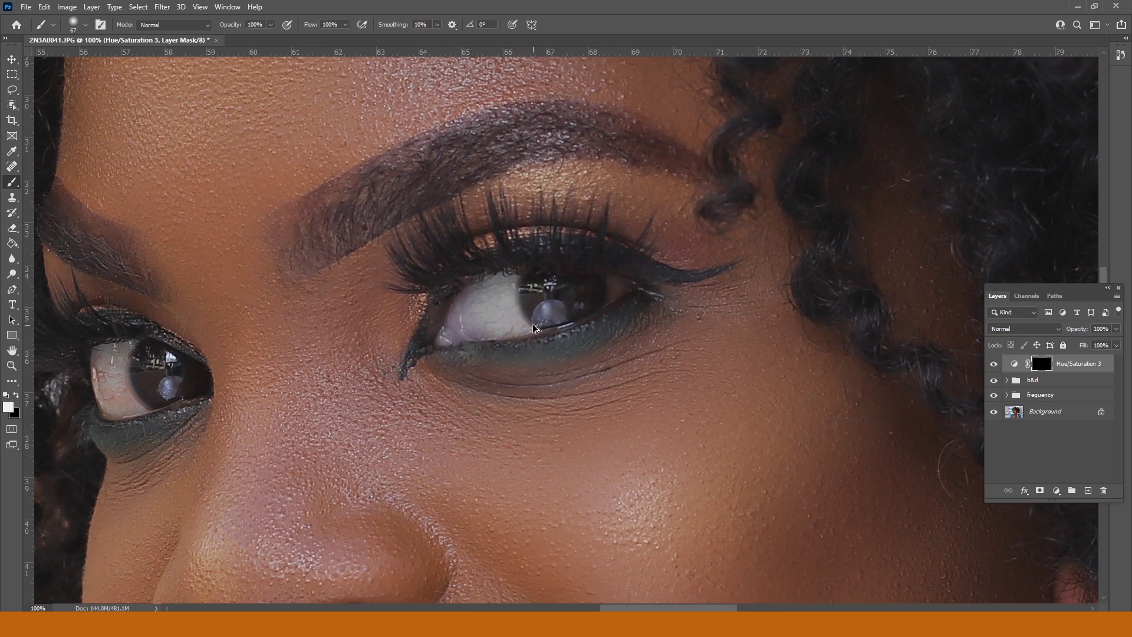
{"action": "left_click", "coordinate": [458, 327]}
{"action": "mouse_move", "coordinate": [521, 312]}
{"action": "left_mouse_down"}
{"action": "mouse_move", "coordinate": [495, 293]}
{"action": "mouse_move", "coordinate": [507, 318]}
{"action": "mouse_move", "coordinate": [483, 294]}
{"action": "left_mouse_up"}
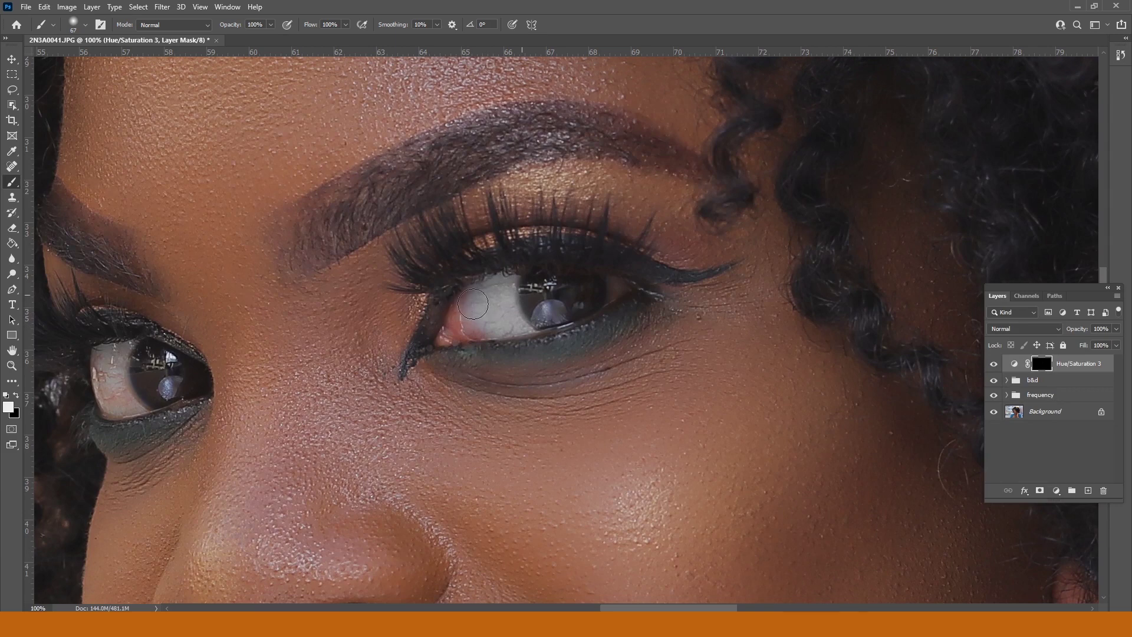
{"action": "mouse_move", "coordinate": [472, 304]}
{"action": "left_mouse_down"}
{"action": "mouse_move", "coordinate": [583, 295]}
{"action": "mouse_move", "coordinate": [616, 281]}
{"action": "mouse_move", "coordinate": [463, 331]}
{"action": "mouse_move", "coordinate": [469, 312]}
{"action": "mouse_move", "coordinate": [459, 316]}
{"action": "mouse_move", "coordinate": [457, 334]}
{"action": "mouse_move", "coordinate": [465, 316]}
{"action": "mouse_move", "coordinate": [492, 331]}
{"action": "mouse_move", "coordinate": [618, 287]}
{"action": "left_mouse_up"}
{"action": "mouse_move", "coordinate": [100, 363]}
{"action": "left_mouse_down"}
{"action": "mouse_move", "coordinate": [112, 353]}
{"action": "mouse_move", "coordinate": [108, 389]}
{"action": "mouse_move", "coordinate": [110, 369]}
{"action": "mouse_move", "coordinate": [127, 396]}
{"action": "mouse_move", "coordinate": [104, 353]}
{"action": "mouse_move", "coordinate": [113, 369]}
{"action": "mouse_move", "coordinate": [115, 357]}
{"action": "left_mouse_up"}
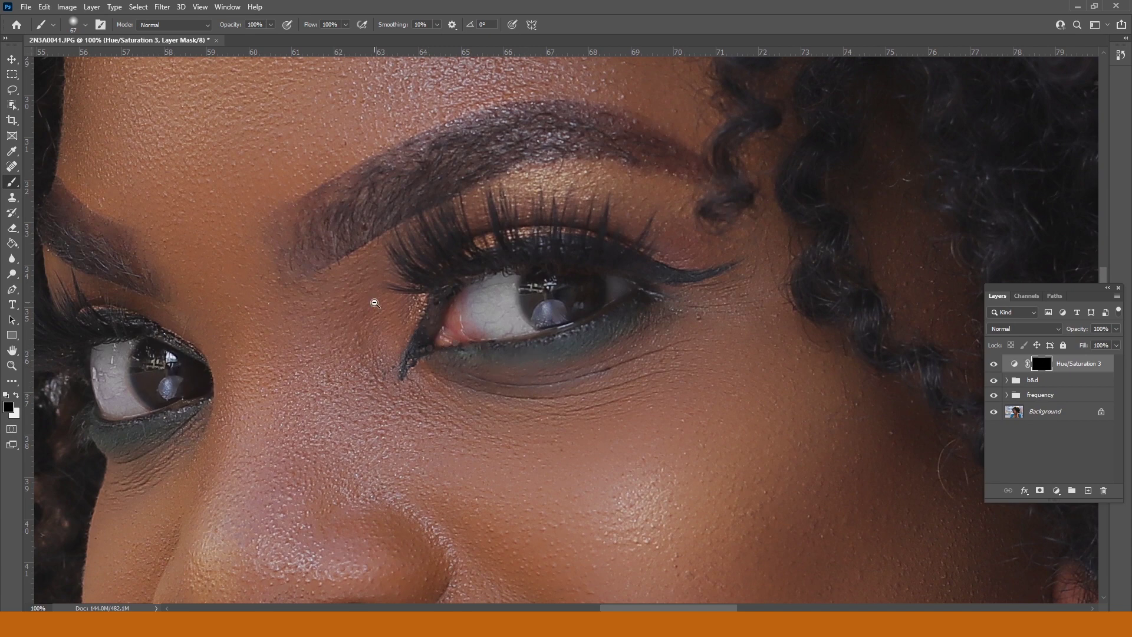
Paint white on the Hue/Saturation mask over the teeth to whiten them, then make black the foreground colour
{"action": "scroll", "coordinate": [374, 298], "scroll_direction": "down", "scroll_amount": 3}
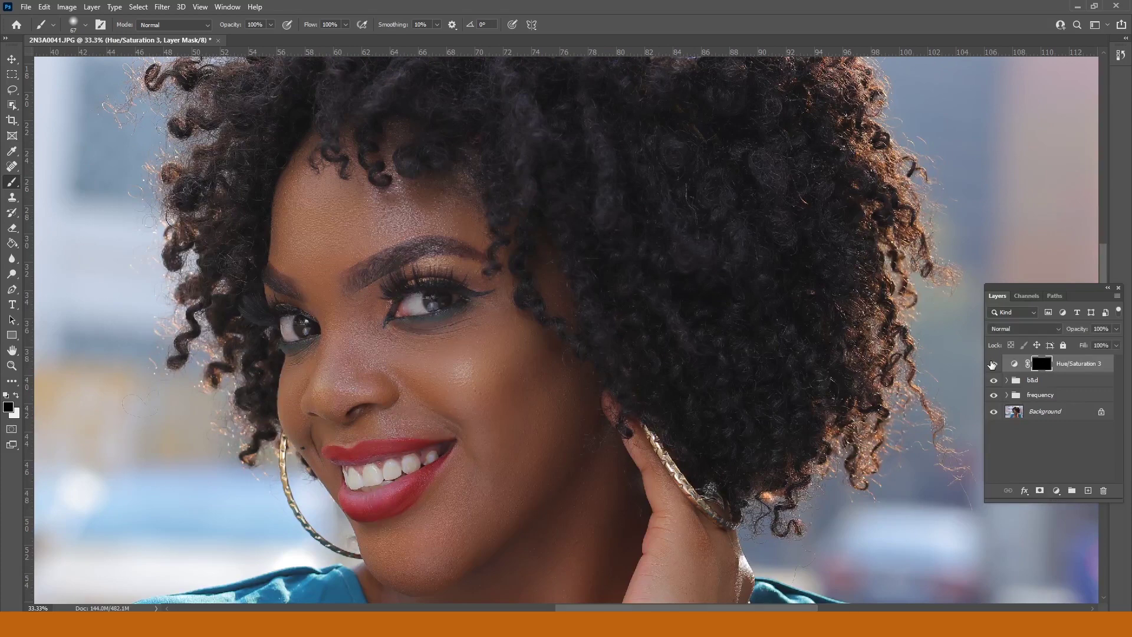
{"action": "key", "text": "z"}
{"action": "left_click", "coordinate": [309, 463]}
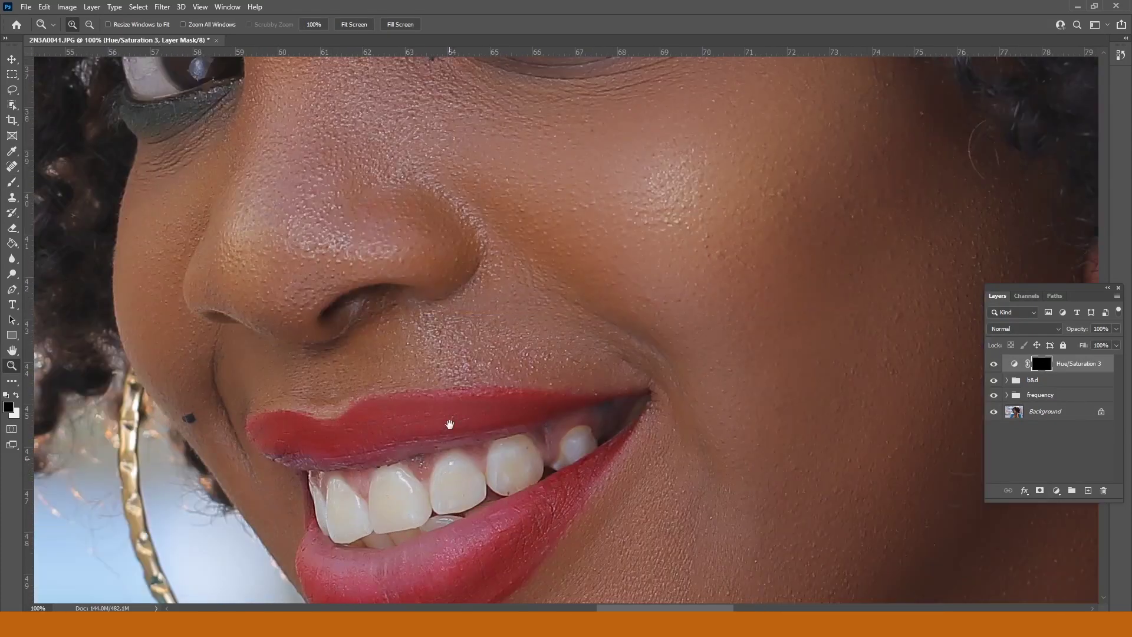
{"action": "left_click_drag", "start_coordinate": [449, 424], "coordinate": [444, 374]}
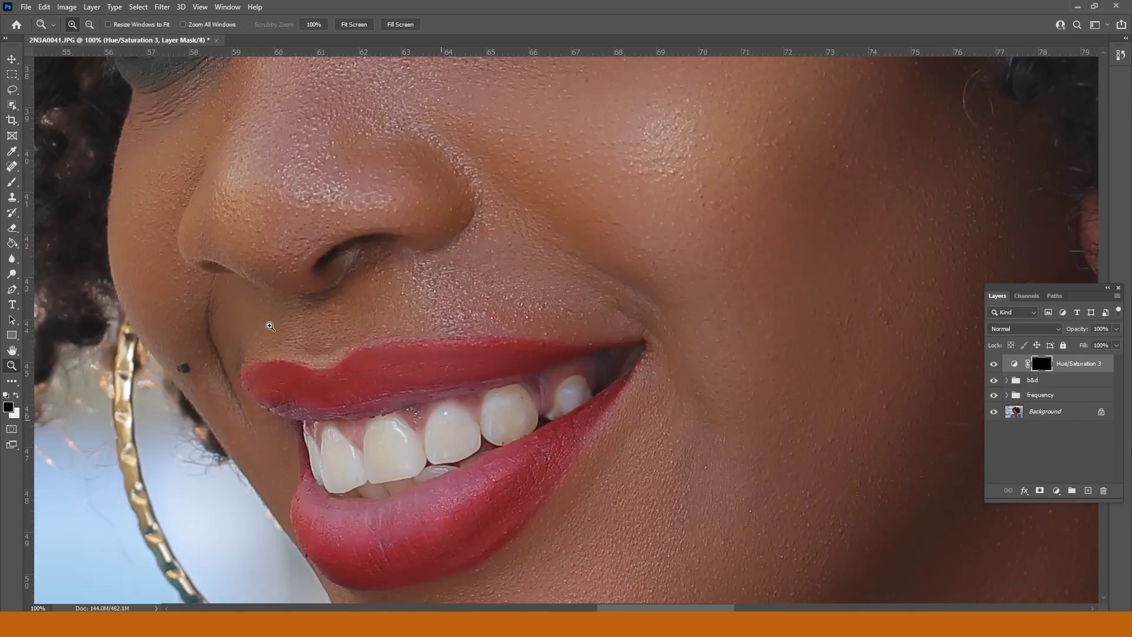
{"action": "left_click", "coordinate": [13, 179]}
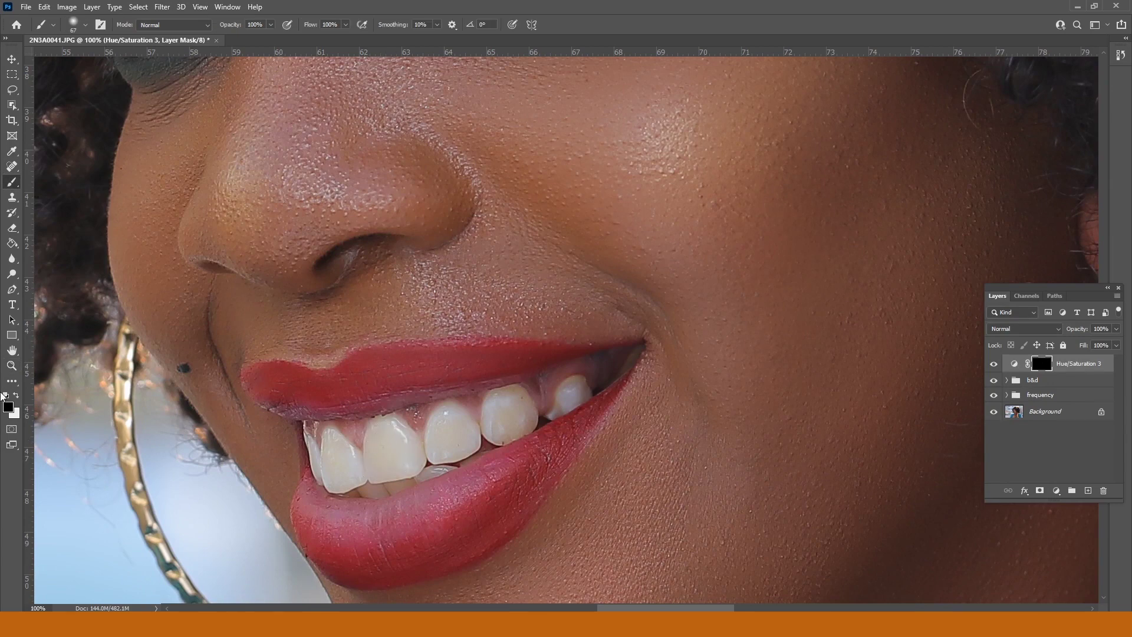
{"action": "mouse_move", "coordinate": [416, 453]}
{"action": "left_mouse_down"}
{"action": "mouse_move", "coordinate": [381, 436]}
{"action": "mouse_move", "coordinate": [383, 462]}
{"action": "mouse_move", "coordinate": [388, 437]}
{"action": "mouse_move", "coordinate": [399, 462]}
{"action": "mouse_move", "coordinate": [385, 439]}
{"action": "mouse_move", "coordinate": [442, 451]}
{"action": "mouse_move", "coordinate": [452, 424]}
{"action": "mouse_move", "coordinate": [448, 446]}
{"action": "mouse_move", "coordinate": [447, 426]}
{"action": "mouse_move", "coordinate": [465, 440]}
{"action": "mouse_move", "coordinate": [439, 444]}
{"action": "mouse_move", "coordinate": [502, 406]}
{"action": "mouse_move", "coordinate": [517, 421]}
{"action": "mouse_move", "coordinate": [488, 435]}
{"action": "mouse_move", "coordinate": [563, 406]}
{"action": "mouse_move", "coordinate": [572, 390]}
{"action": "mouse_move", "coordinate": [508, 428]}
{"action": "mouse_move", "coordinate": [338, 451]}
{"action": "mouse_move", "coordinate": [338, 476]}
{"action": "mouse_move", "coordinate": [332, 455]}
{"action": "mouse_move", "coordinate": [375, 470]}
{"action": "mouse_move", "coordinate": [451, 434]}
{"action": "mouse_move", "coordinate": [410, 452]}
{"action": "mouse_move", "coordinate": [505, 427]}
{"action": "mouse_move", "coordinate": [490, 427]}
{"action": "mouse_move", "coordinate": [517, 403]}
{"action": "mouse_move", "coordinate": [508, 435]}
{"action": "left_mouse_up"}
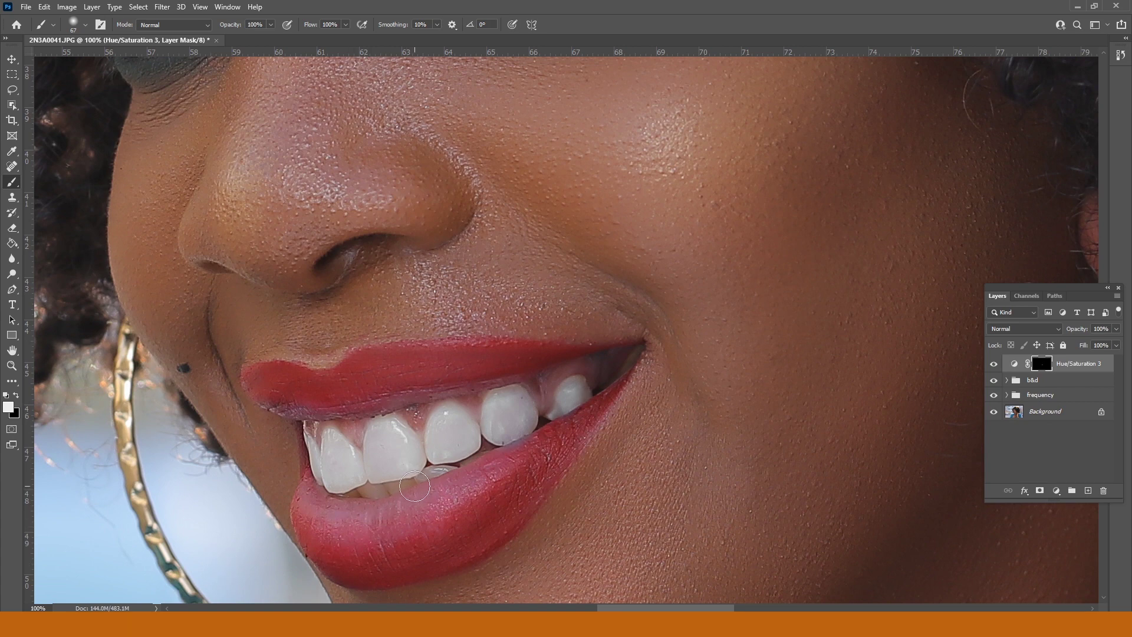
{"action": "left_click_drag", "start_coordinate": [386, 492], "coordinate": [371, 493]}
{"action": "left_click", "coordinate": [16, 395]}
Select the textures layer in the frequency group and heal marks on the upper teeth with the Spot Healing Brush
{"action": "left_click", "coordinate": [1008, 381]}
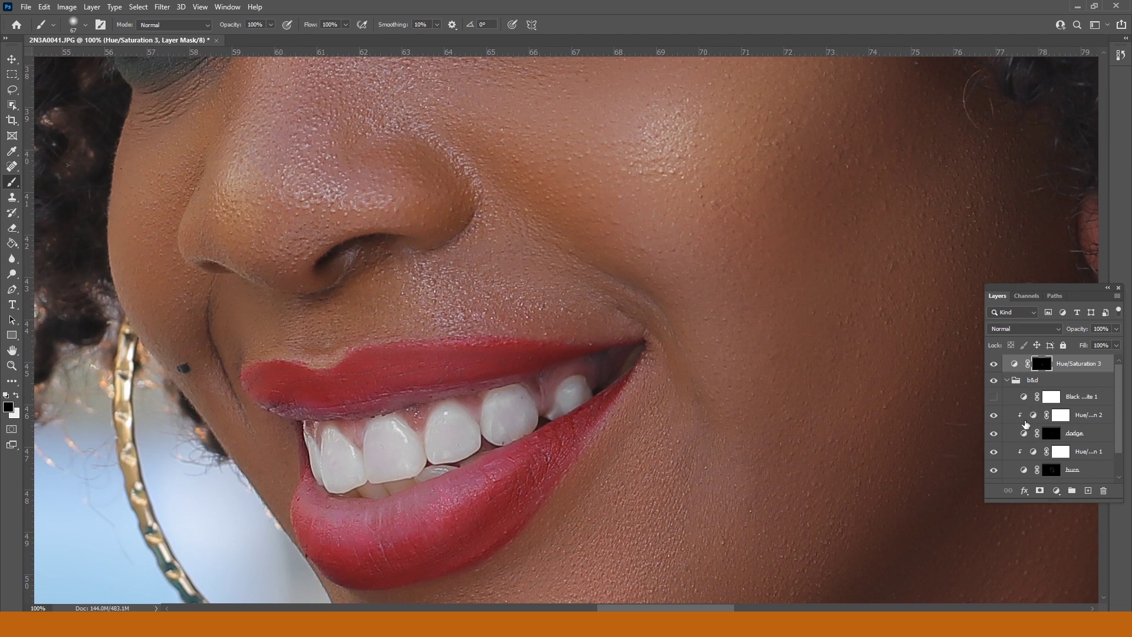
{"action": "left_click", "coordinate": [1007, 380]}
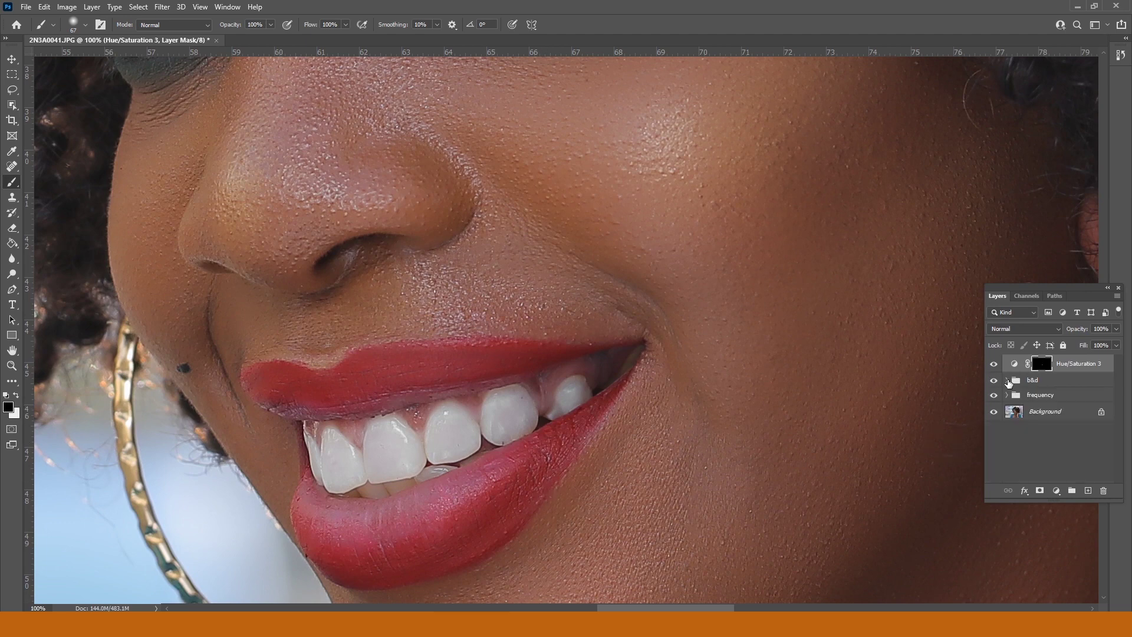
{"action": "left_click", "coordinate": [1007, 395]}
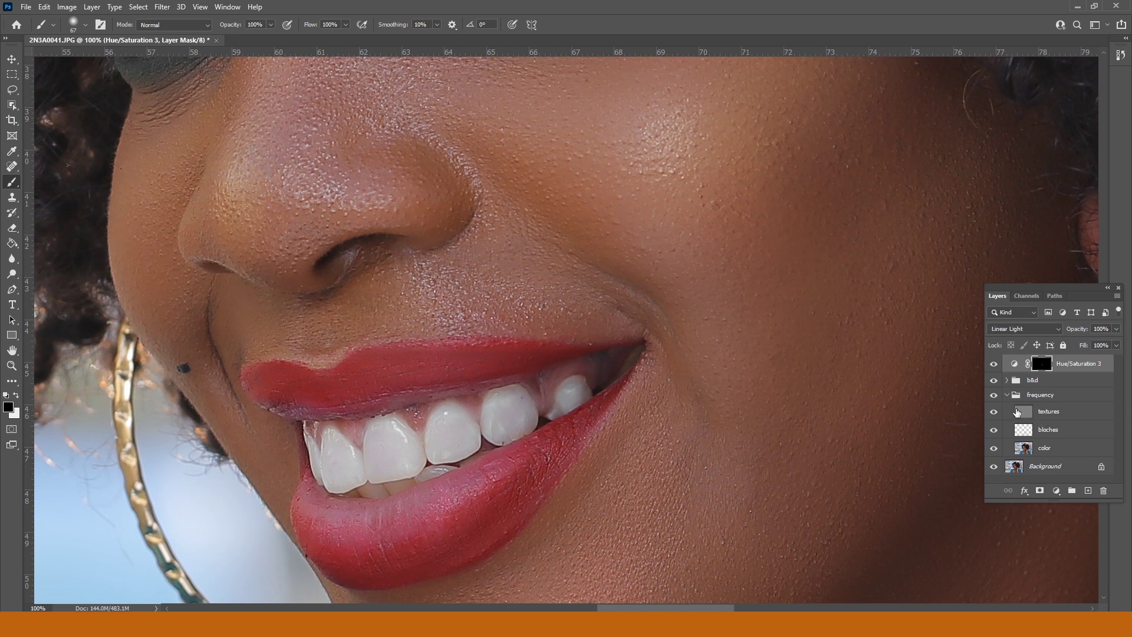
{"action": "left_click", "coordinate": [1049, 411]}
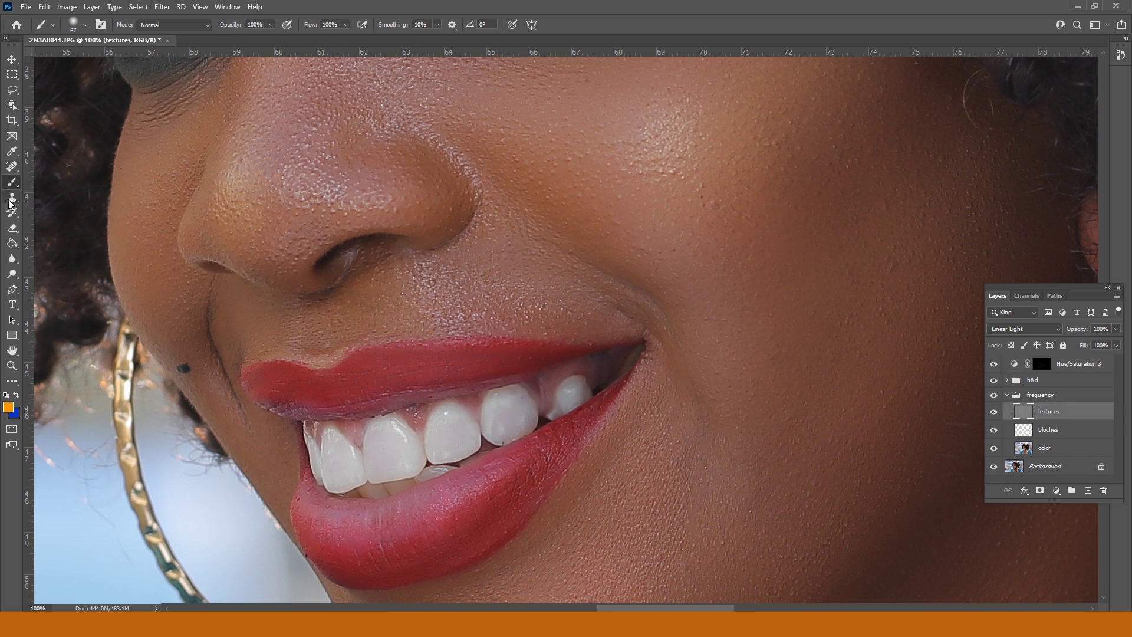
{"action": "left_click", "coordinate": [12, 166]}
{"action": "left_click", "coordinate": [521, 398]}
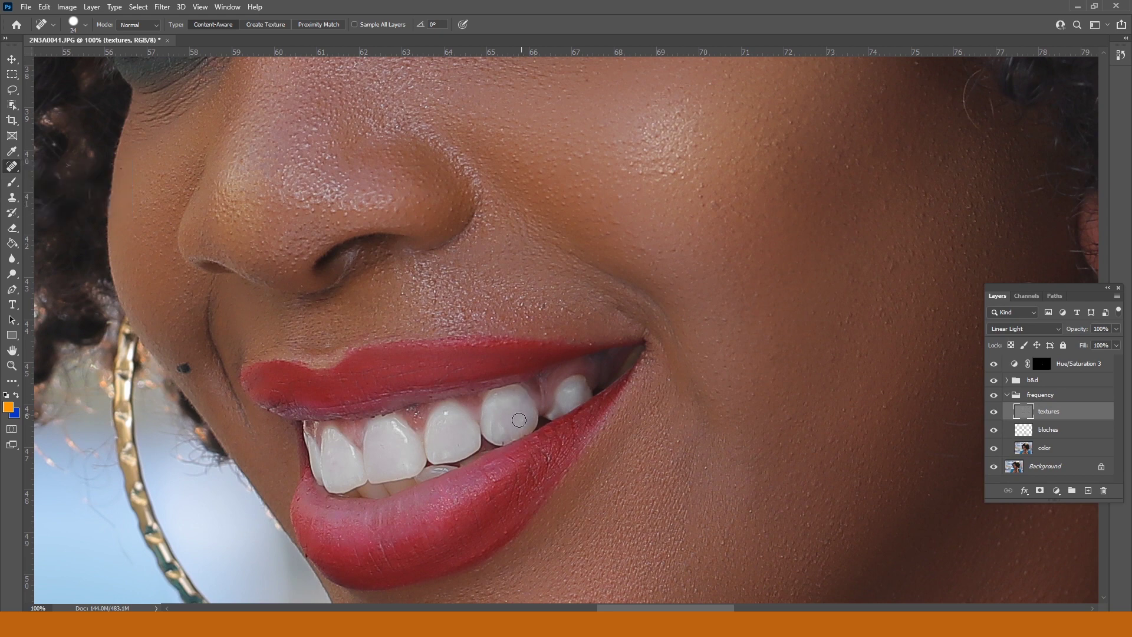
{"action": "left_click", "coordinate": [503, 439]}
Set the Spot Healing Brush size to 12 px and heal small blemishes around the teeth, lips and cheek highlight
{"action": "right_click", "coordinate": [420, 411]}
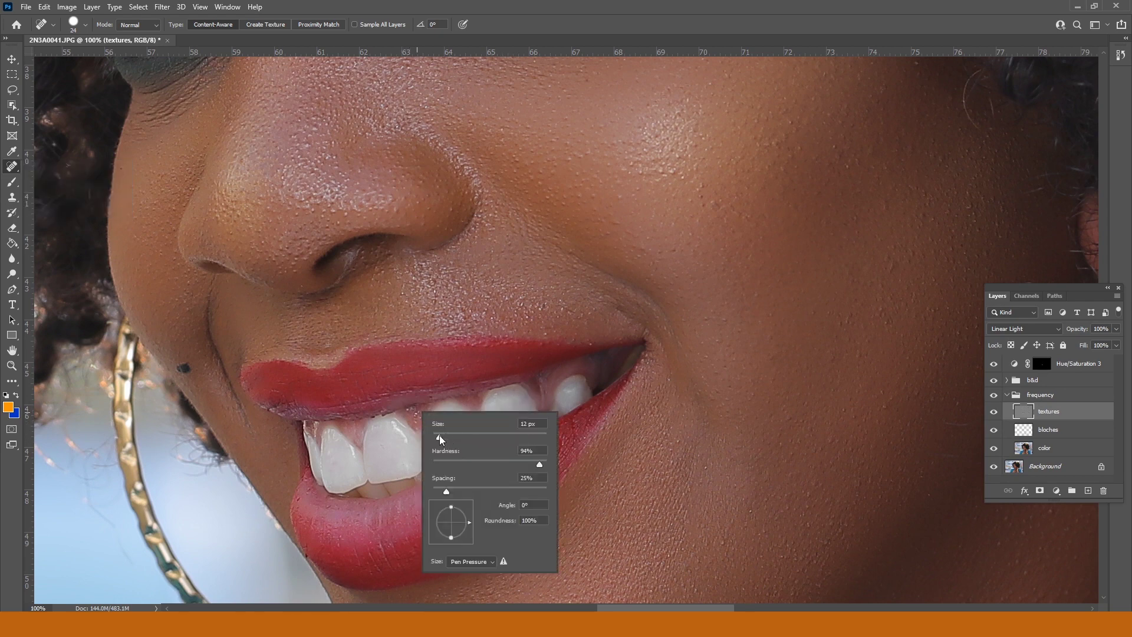
{"action": "left_click", "coordinate": [440, 436]}
{"action": "left_click", "coordinate": [416, 415]}
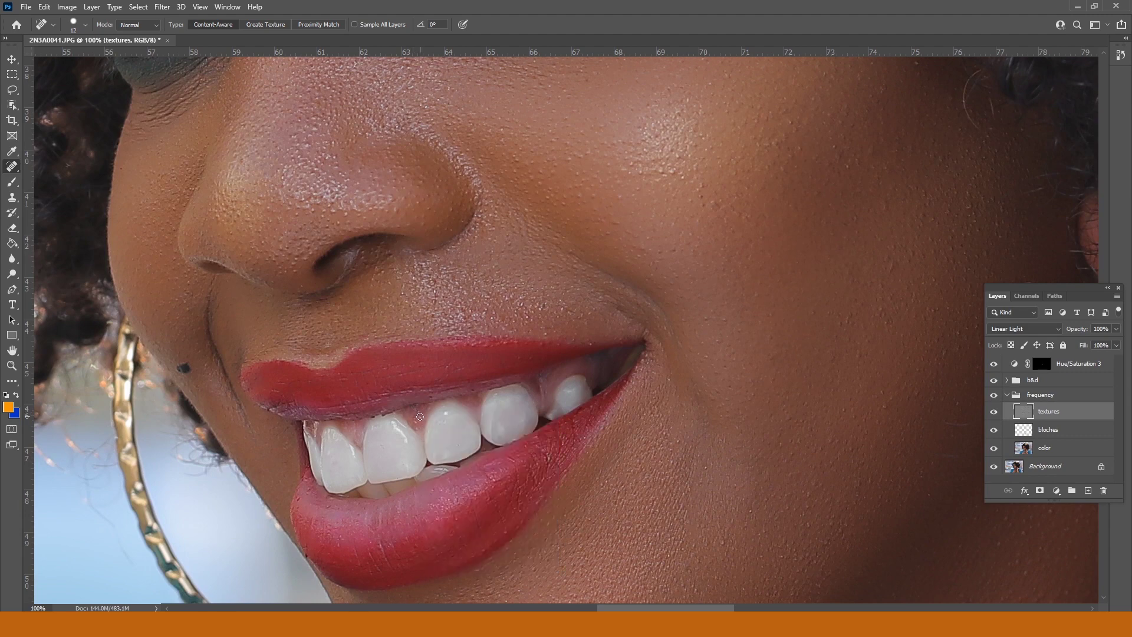
{"action": "left_click_drag", "start_coordinate": [420, 416], "coordinate": [416, 424]}
{"action": "left_click", "coordinate": [547, 334]}
{"action": "left_click", "coordinate": [447, 367]}
{"action": "left_click", "coordinate": [505, 531]}
{"action": "left_click", "coordinate": [678, 247]}
{"action": "left_click", "coordinate": [702, 183]}
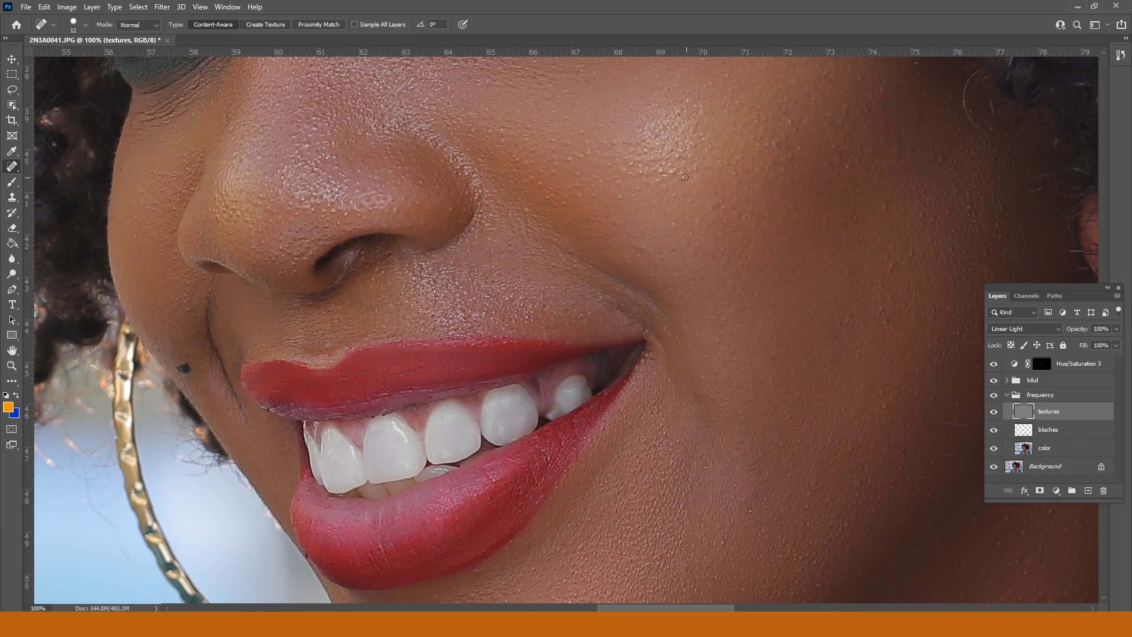
Heal the remaining spots on the outer cheek and the stray hairs in front of the ear on the textures layer
{"action": "left_click", "coordinate": [838, 149]}
{"action": "mouse_move", "coordinate": [973, 78]}
{"action": "left_mouse_down"}
{"action": "mouse_move", "coordinate": [969, 117]}
{"action": "mouse_move", "coordinate": [979, 117]}
{"action": "mouse_move", "coordinate": [970, 84]}
{"action": "mouse_move", "coordinate": [994, 112]}
{"action": "left_mouse_up"}
{"action": "left_click_drag", "start_coordinate": [1042, 190], "coordinate": [1018, 190]}
{"action": "left_click_drag", "start_coordinate": [1057, 149], "coordinate": [1057, 136]}
{"action": "left_click_drag", "start_coordinate": [893, 269], "coordinate": [886, 256]}
{"action": "mouse_move", "coordinate": [882, 294]}
{"action": "left_mouse_down"}
{"action": "mouse_move", "coordinate": [883, 320]}
{"action": "mouse_move", "coordinate": [843, 328]}
{"action": "left_mouse_up"}
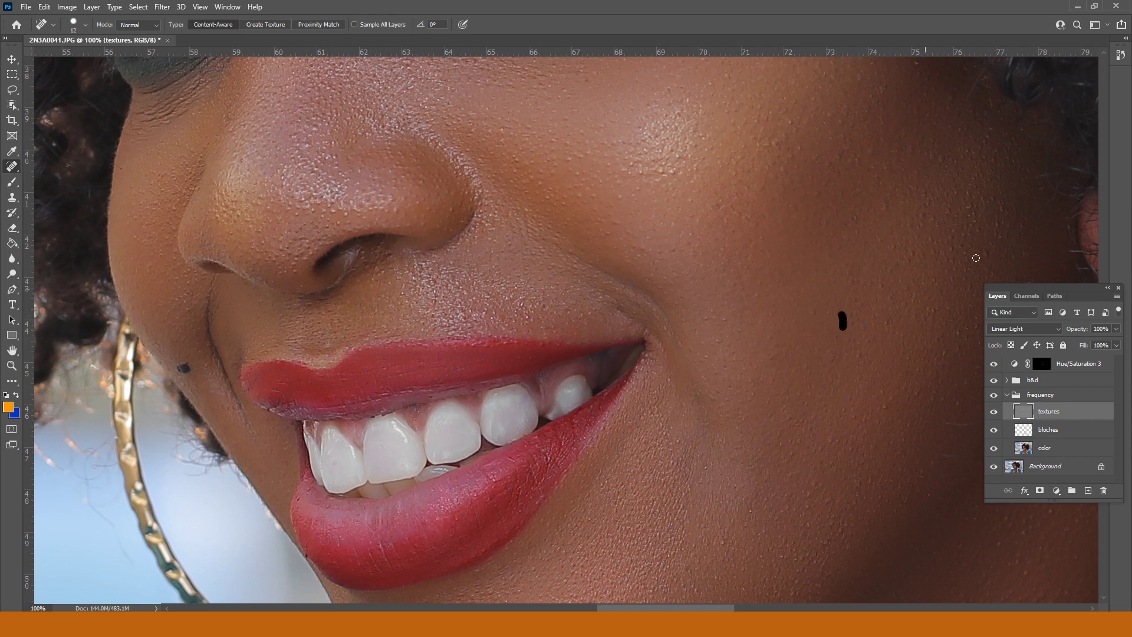
{"action": "left_click_drag", "start_coordinate": [973, 203], "coordinate": [976, 229]}
{"action": "left_click", "coordinate": [971, 190]}
Heal small blemishes near the outer eye corner, on the upper cheek and beside the nose on the textures layer
{"action": "mouse_move", "coordinate": [409, 184]}
{"action": "left_mouse_down"}
{"action": "mouse_move", "coordinate": [481, 256]}
{"action": "mouse_move", "coordinate": [479, 170]}
{"action": "mouse_move", "coordinate": [439, 257]}
{"action": "mouse_move", "coordinate": [478, 248]}
{"action": "left_mouse_up"}
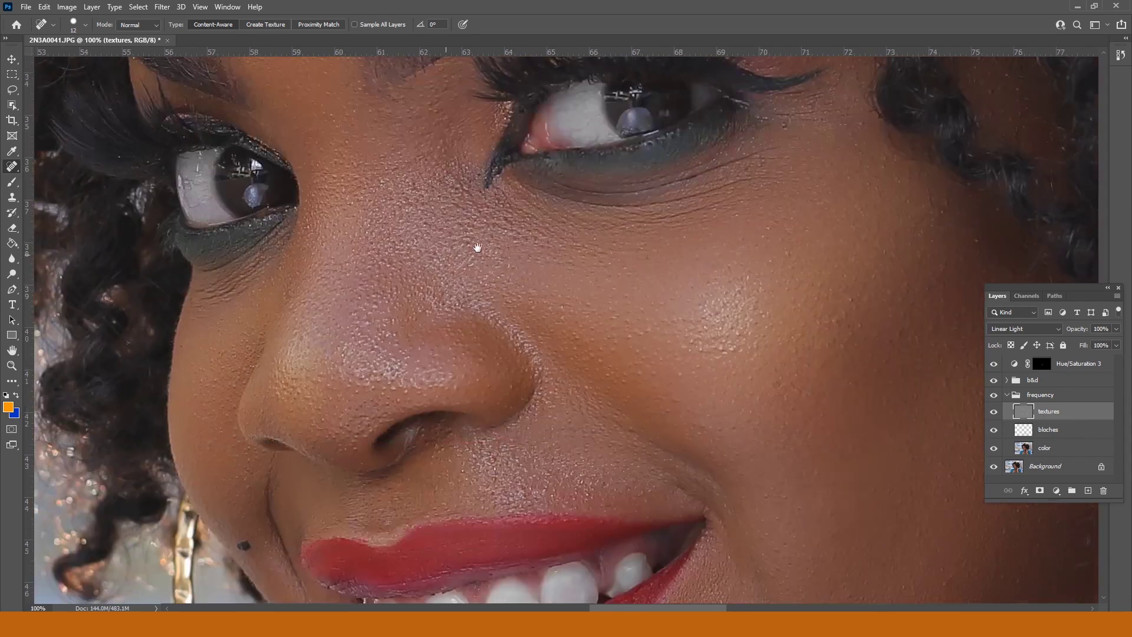
{"action": "left_click", "coordinate": [787, 122]}
{"action": "left_click_drag", "start_coordinate": [977, 236], "coordinate": [978, 248]}
{"action": "left_click", "coordinate": [716, 207]}
{"action": "left_click", "coordinate": [253, 365]}
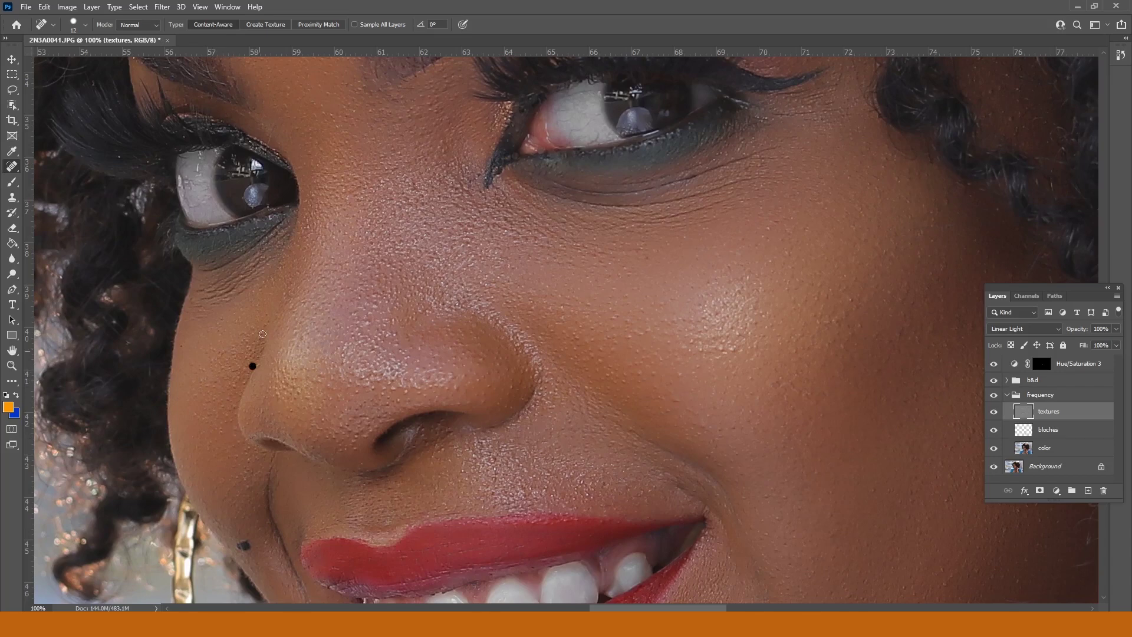
{"action": "left_click", "coordinate": [224, 299]}
Collapse the frequency group and rename the Hue/Saturation 3 layer to eyes
{"action": "scroll", "coordinate": [354, 171], "scroll_direction": "up", "scroll_amount": 3}
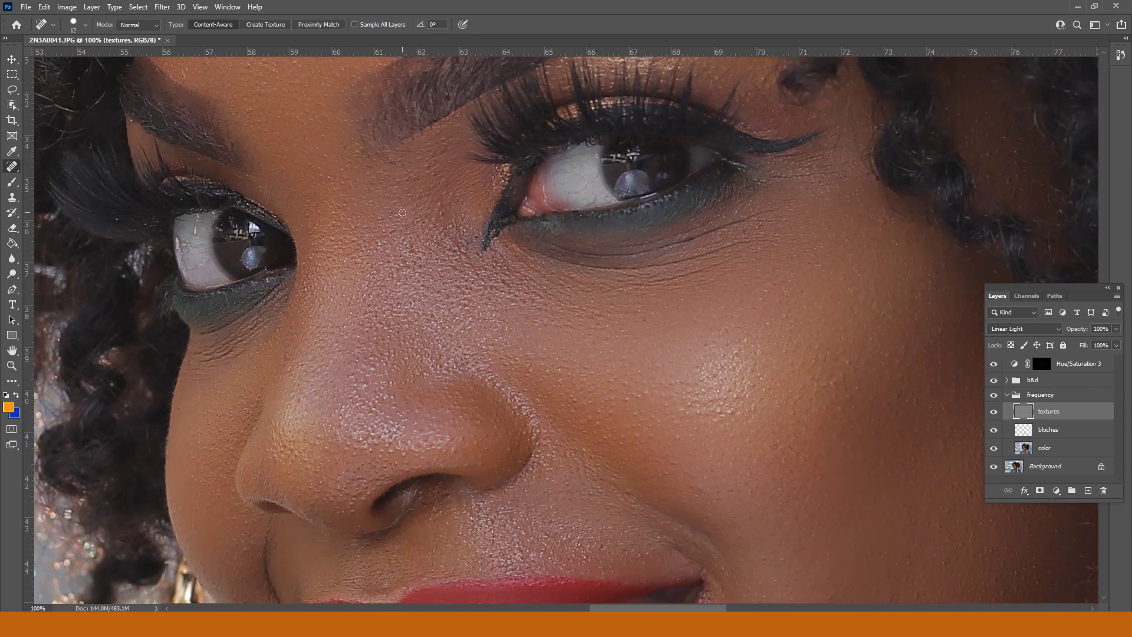
{"action": "key", "text": "alt+space"}
{"action": "key", "text": "Escape"}
{"action": "key", "text": "Escape"}
{"action": "left_click", "coordinate": [473, 270], "text": "alt"}
{"action": "left_click", "coordinate": [472, 269], "text": "alt"}
{"action": "left_click", "coordinate": [471, 270], "text": "alt"}
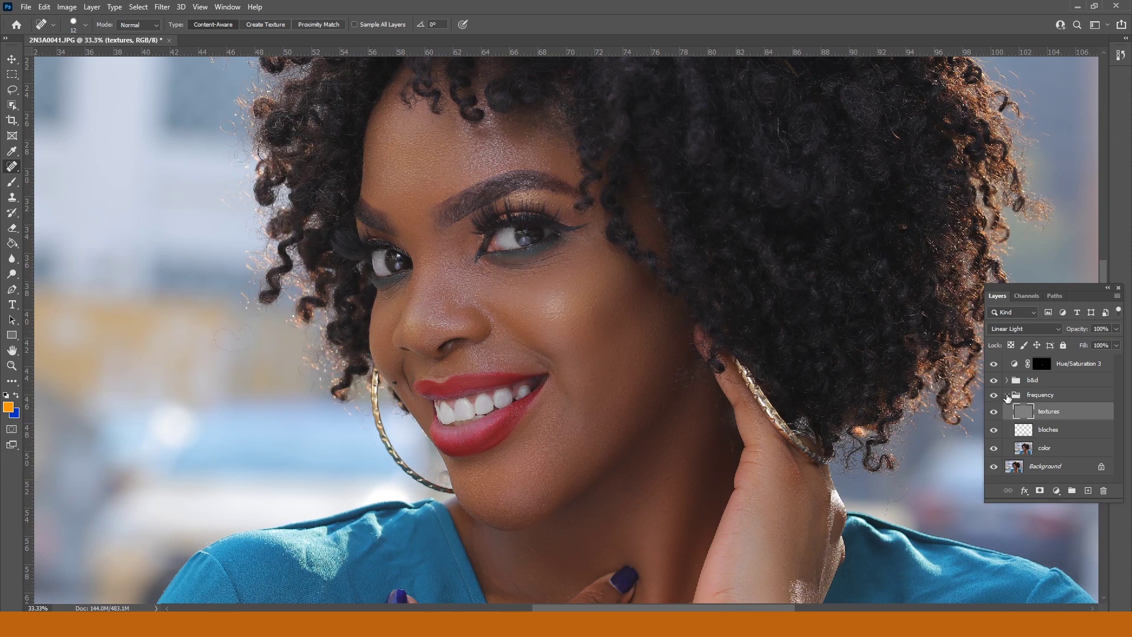
{"action": "left_click", "coordinate": [1007, 396]}
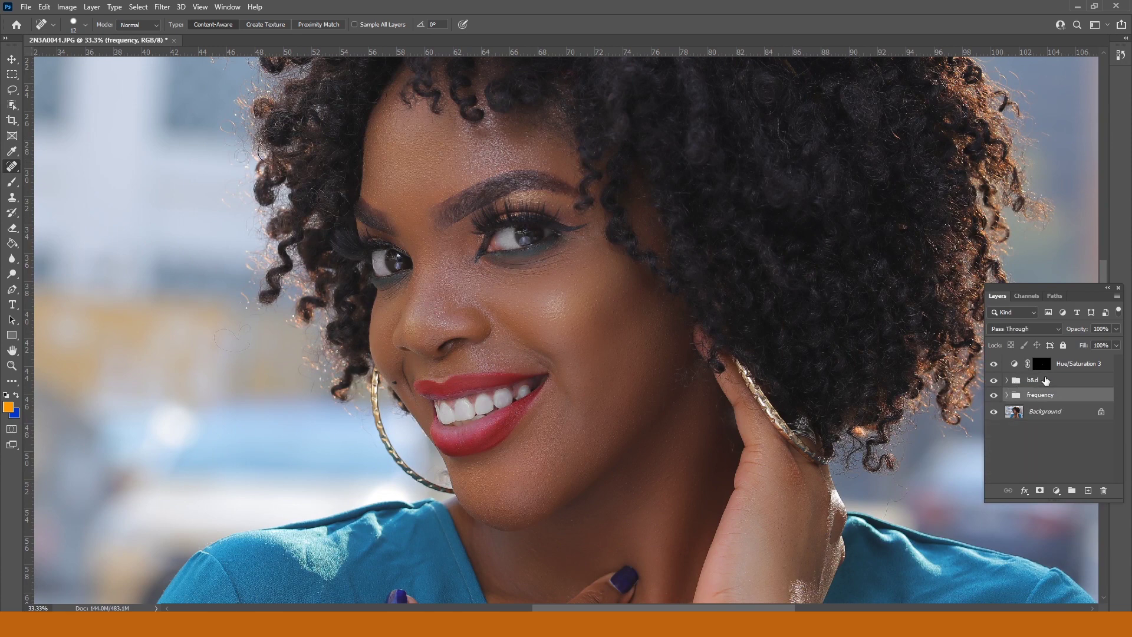
{"action": "double_click", "coordinate": [1072, 363]}
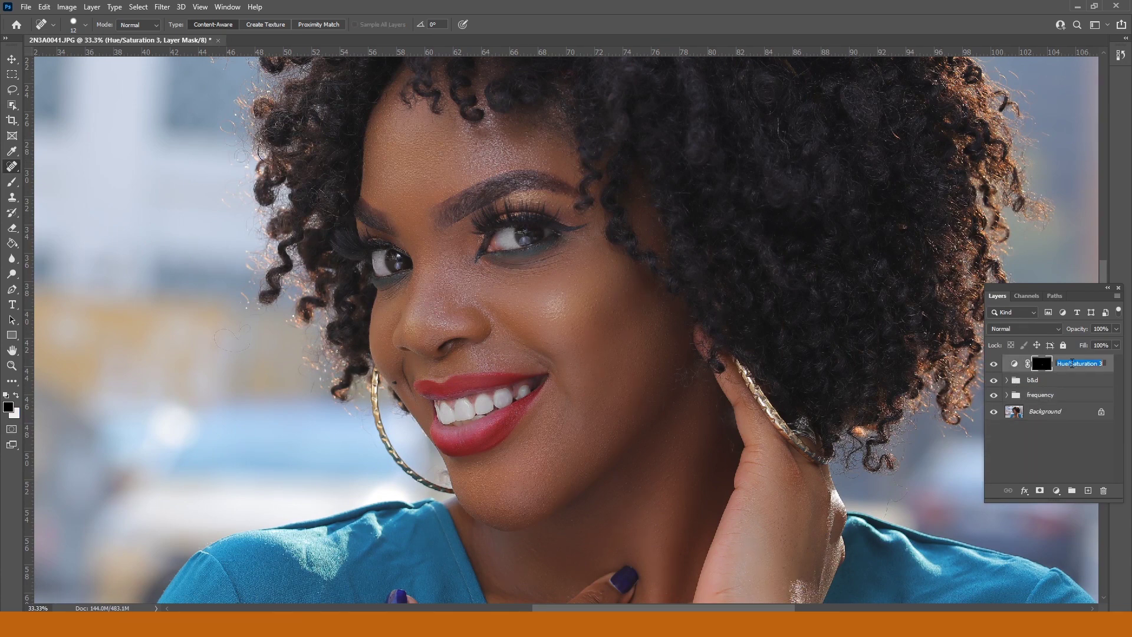
{"action": "type", "text": "eyes"}
{"action": "key", "text": "Return"}
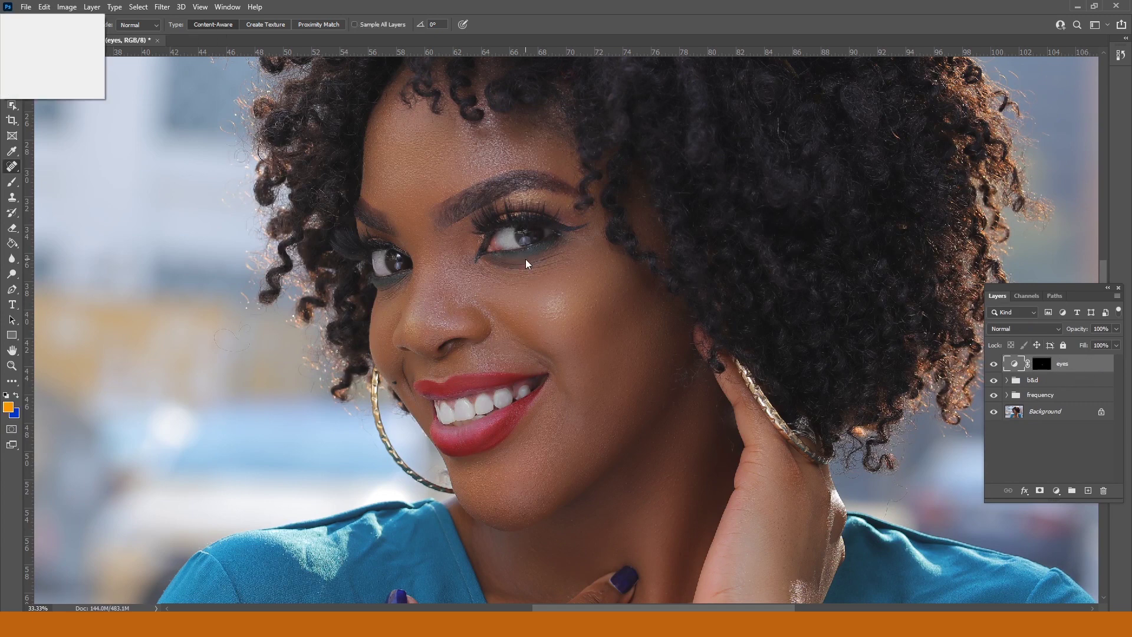
Compare the portrait with and without the eyes layer and set that layer's opacity to 59%
{"action": "key", "text": "ctrl+minus"}
{"action": "key", "text": "ctrl+minus"}
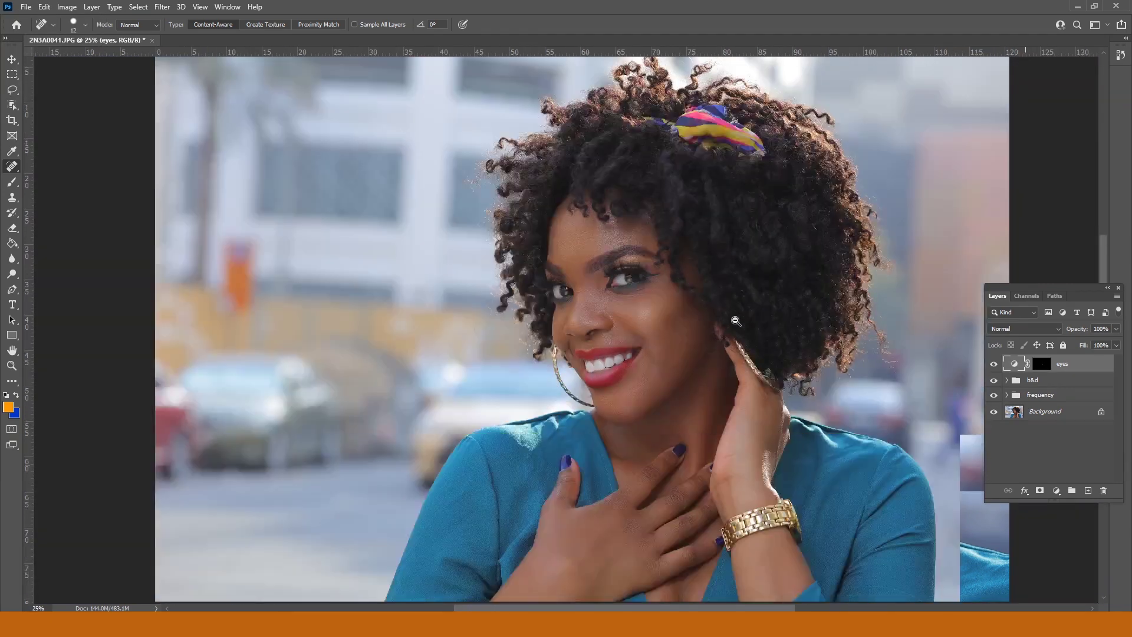
{"action": "left_click", "coordinate": [855, 282]}
{"action": "left_click", "coordinate": [556, 232]}
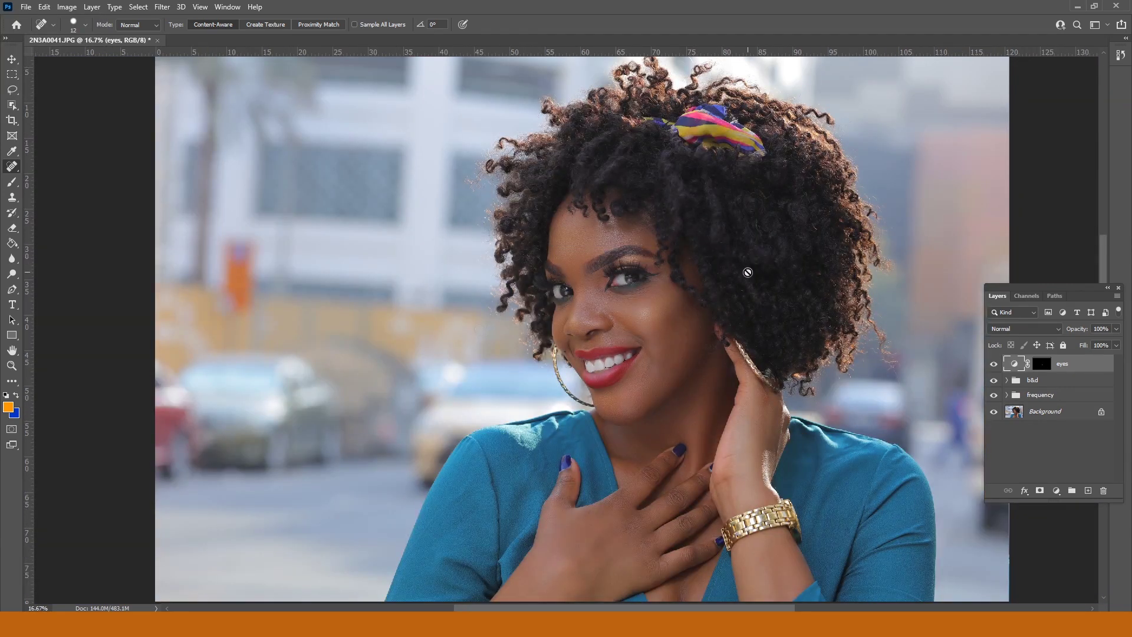
{"action": "left_click_drag", "start_coordinate": [693, 238], "coordinate": [637, 222]}
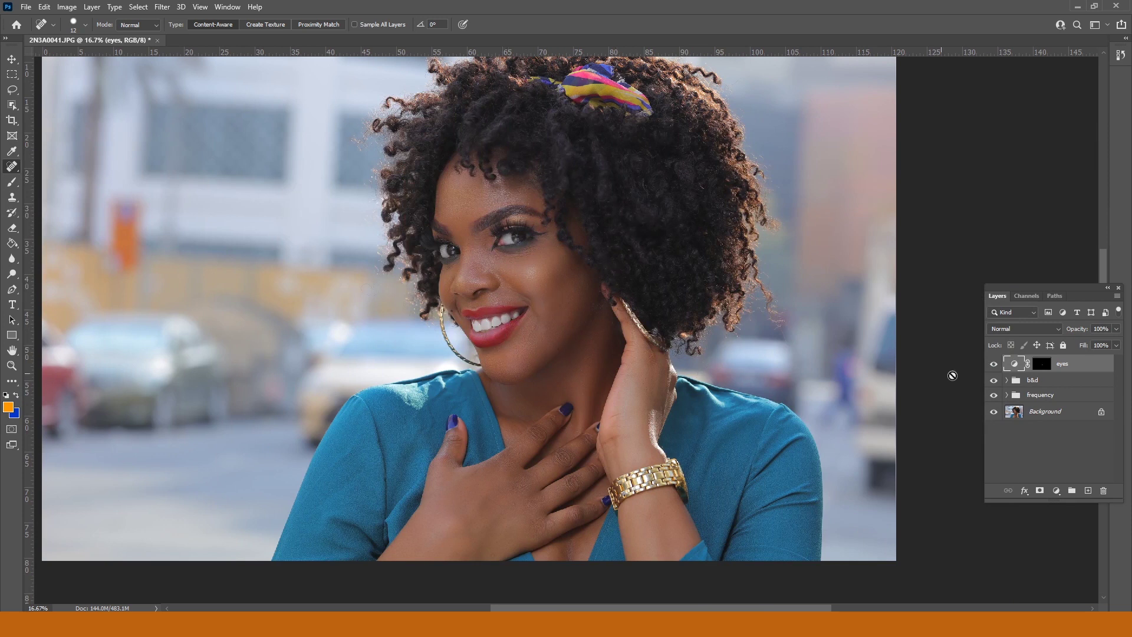
{"action": "left_click", "coordinate": [991, 365]}
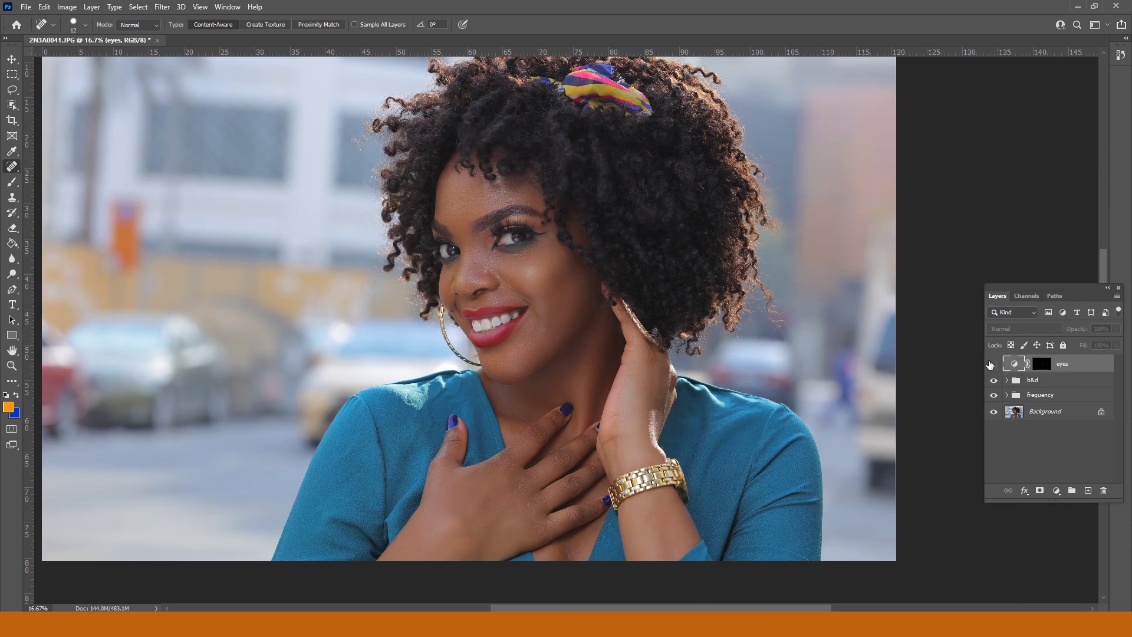
{"action": "left_click", "coordinate": [991, 364]}
{"action": "left_click", "coordinate": [1115, 329]}
{"action": "left_click", "coordinate": [1065, 365]}
{"action": "mouse_move", "coordinate": [649, 253]}
{"action": "left_mouse_down"}
{"action": "mouse_move", "coordinate": [624, 278]}
{"action": "mouse_move", "coordinate": [639, 282]}
{"action": "left_mouse_up"}
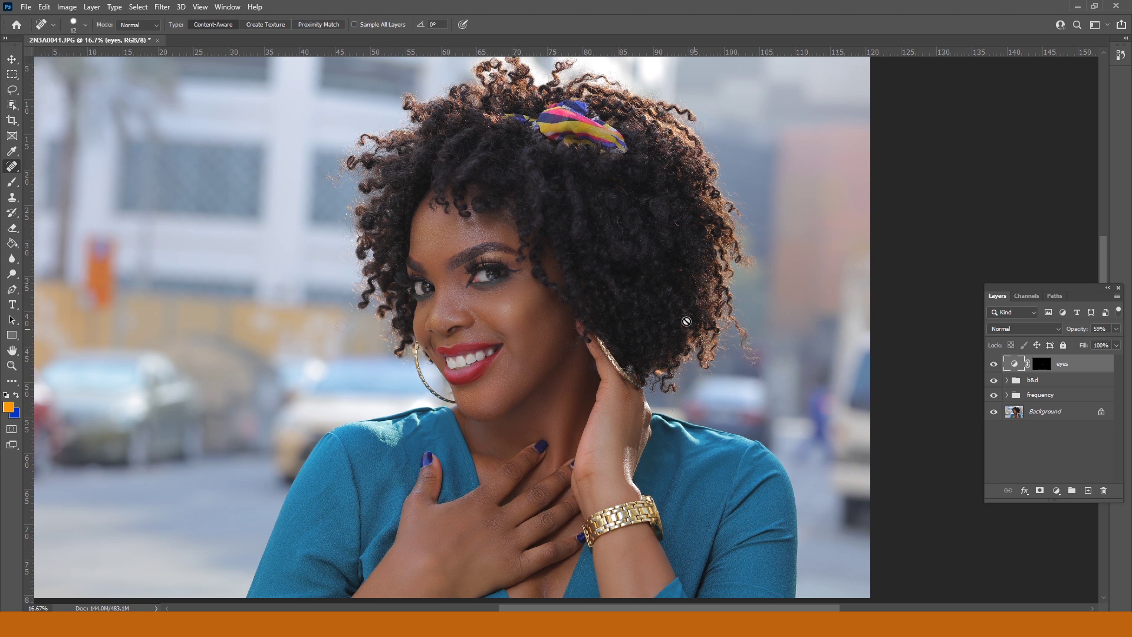
{"action": "left_click_drag", "start_coordinate": [657, 280], "coordinate": [656, 289]}
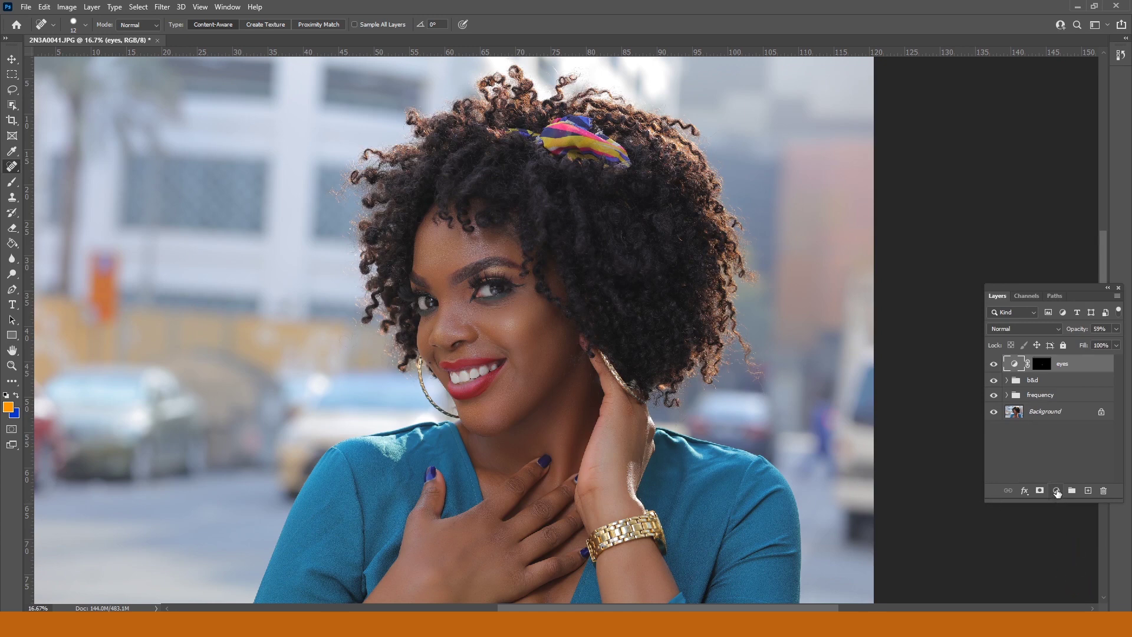
Add a Gradient Map adjustment layer above the eyes layer and move its properties off the subject
{"action": "left_click", "coordinate": [1056, 491]}
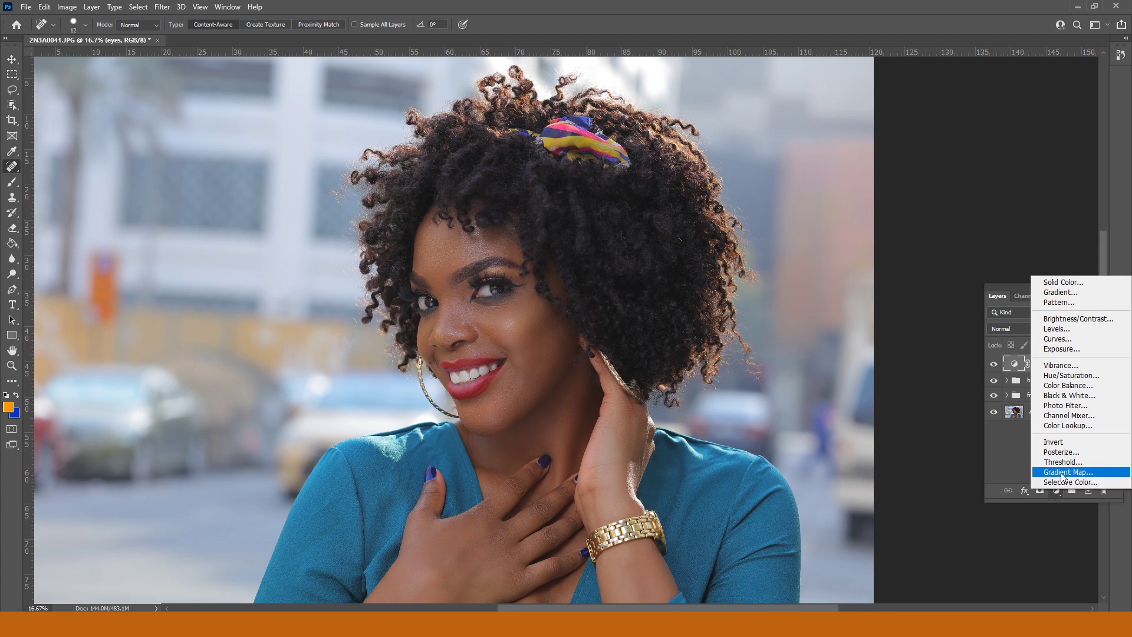
{"action": "left_click", "coordinate": [1014, 448]}
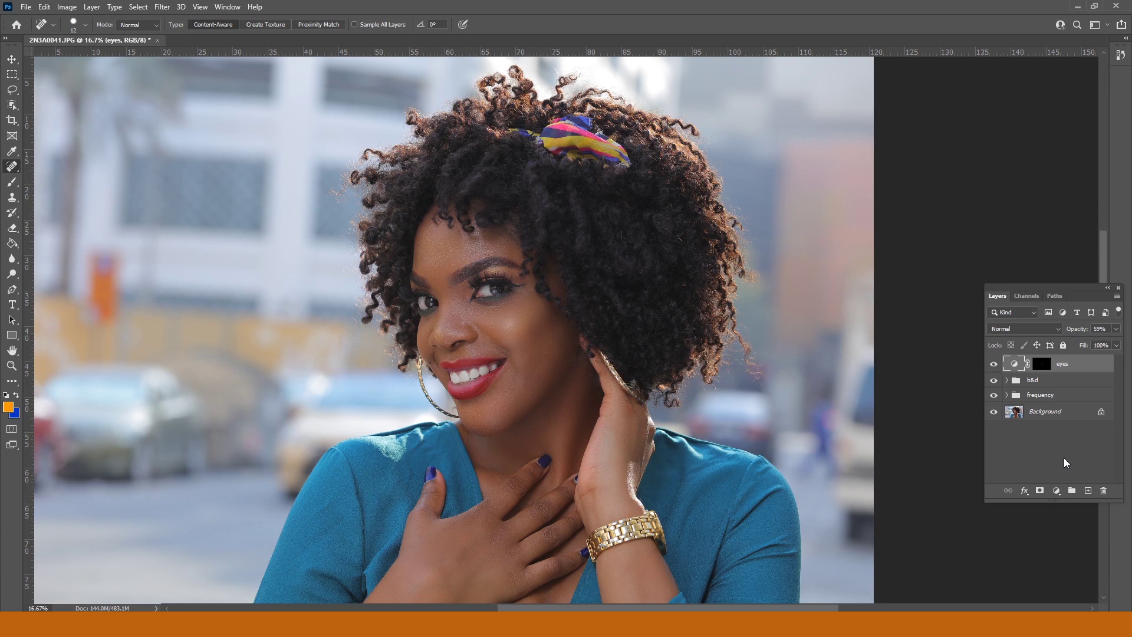
{"action": "left_click", "coordinate": [1056, 490]}
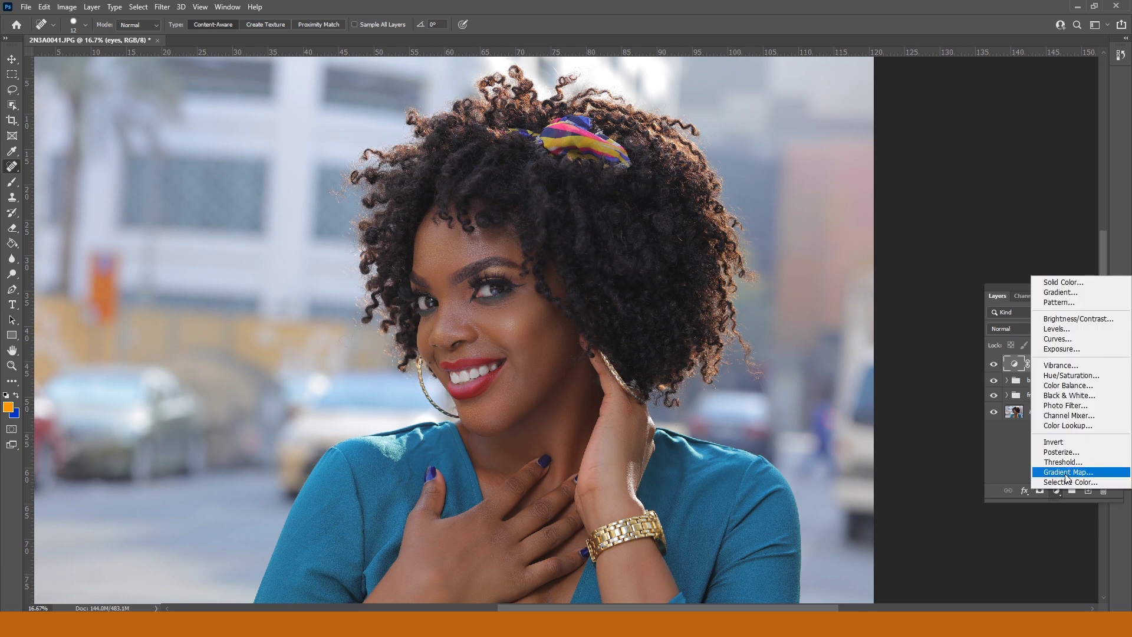
{"action": "left_click", "coordinate": [1068, 473]}
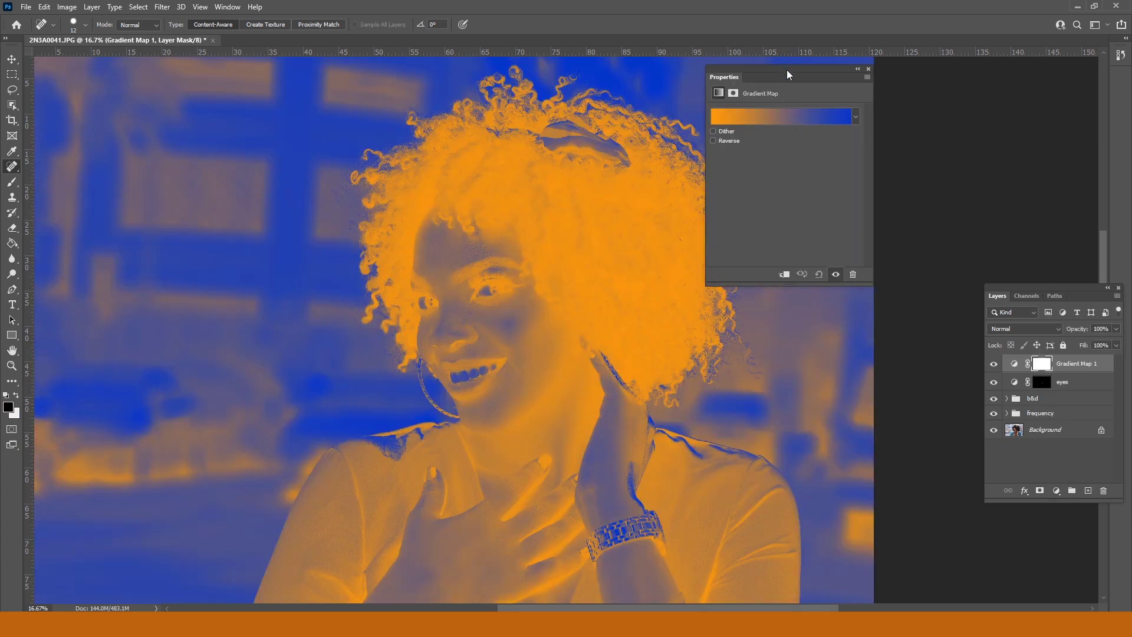
{"action": "left_click_drag", "start_coordinate": [786, 70], "coordinate": [879, 77]}
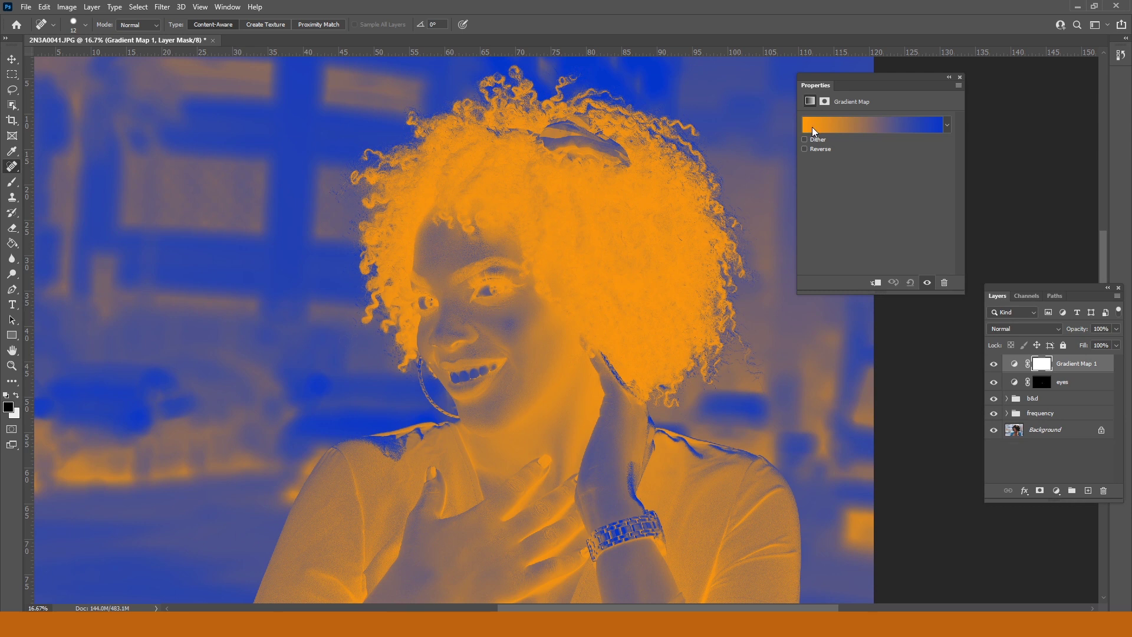
Recolour the gradient map's stop at location 0 to a very dark teal, with the web-colours restriction turned off
{"action": "left_click", "coordinate": [811, 126]}
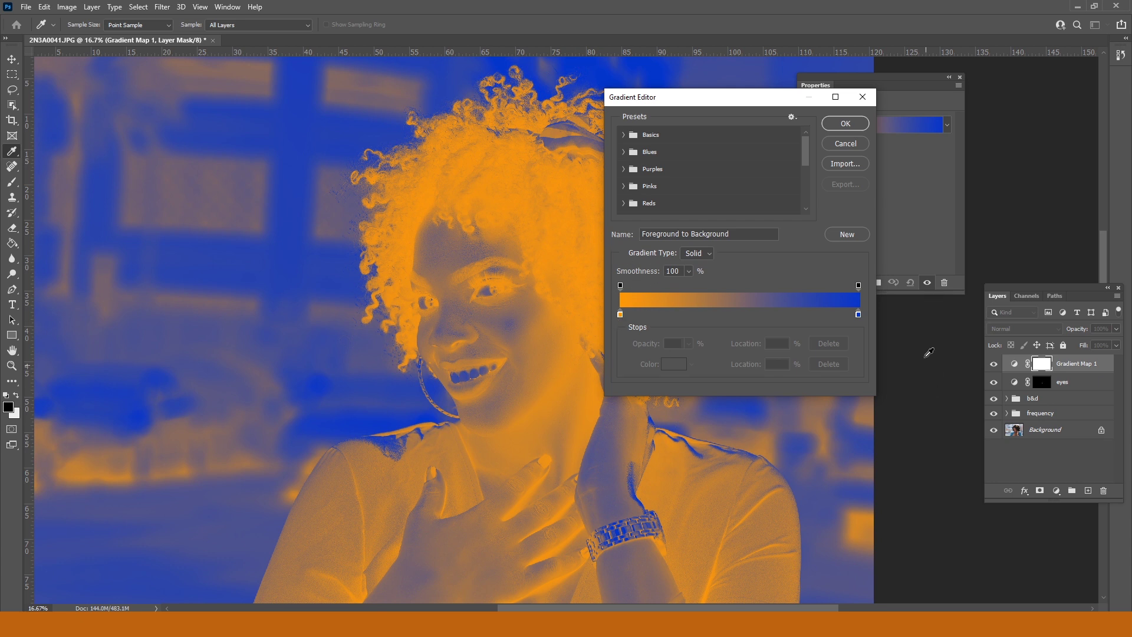
{"action": "left_click", "coordinate": [621, 314]}
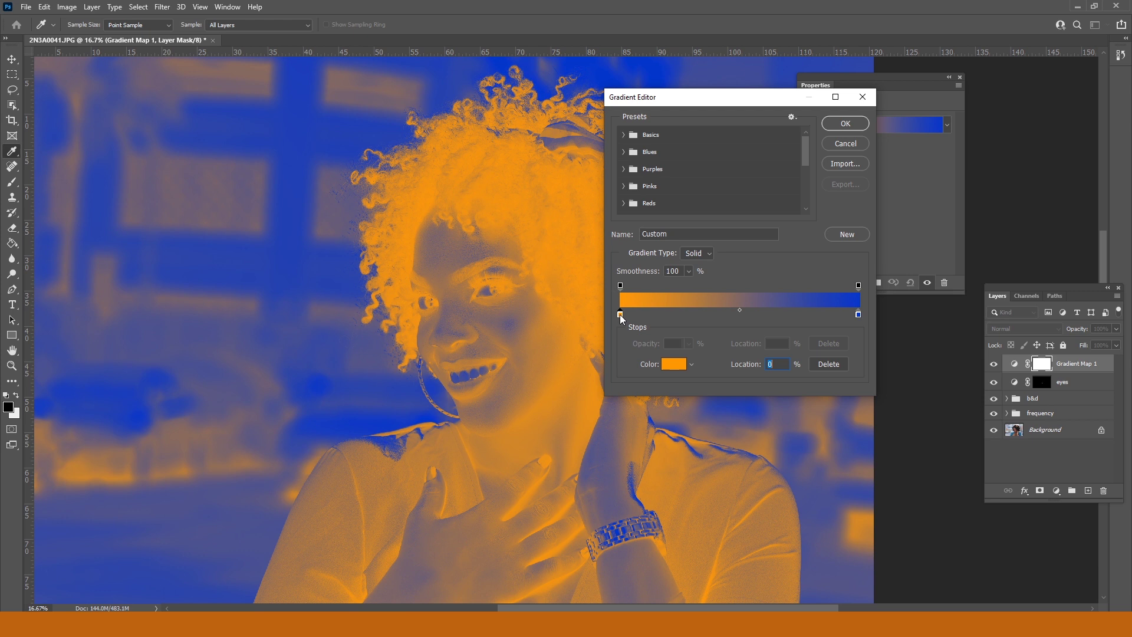
{"action": "left_click", "coordinate": [675, 366]}
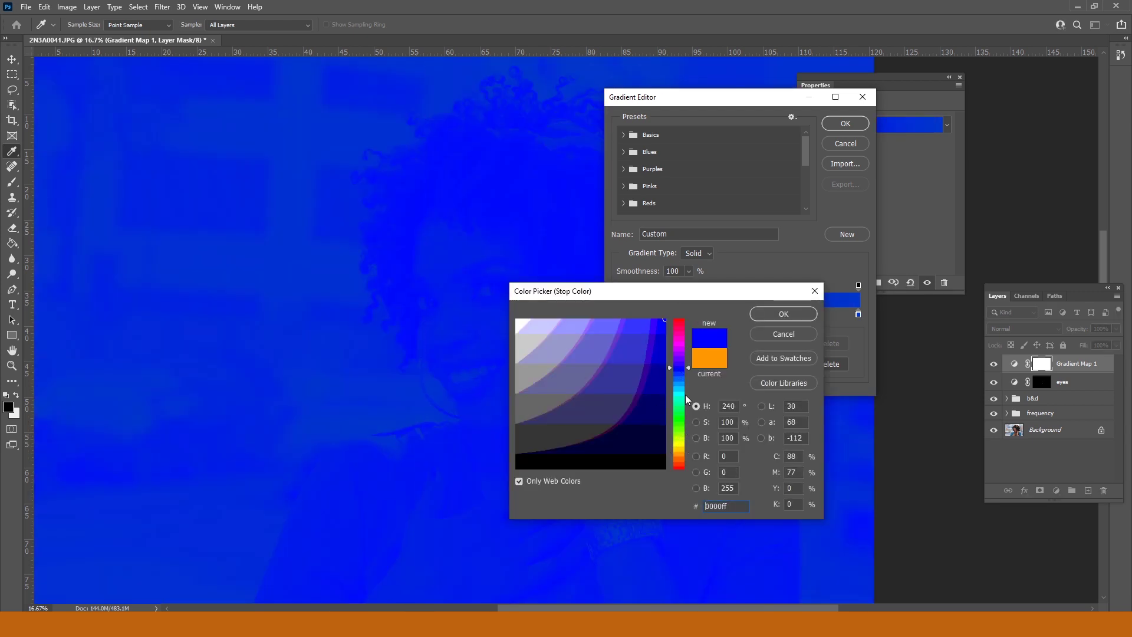
{"action": "left_click", "coordinate": [519, 481]}
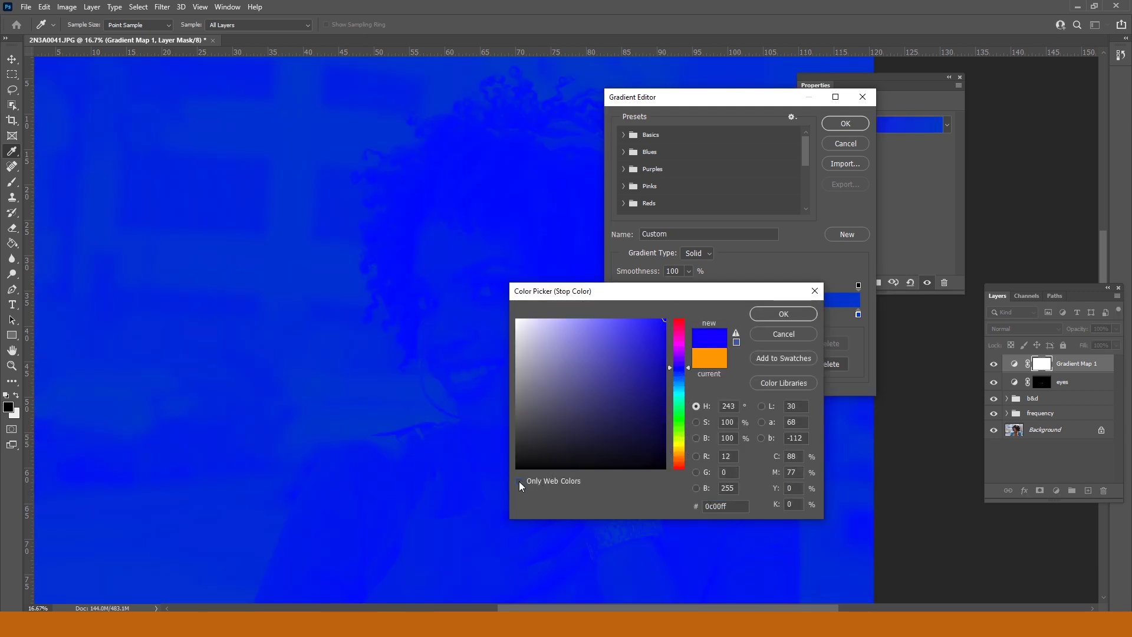
{"action": "left_click", "coordinate": [678, 398]}
{"action": "left_click", "coordinate": [654, 445]}
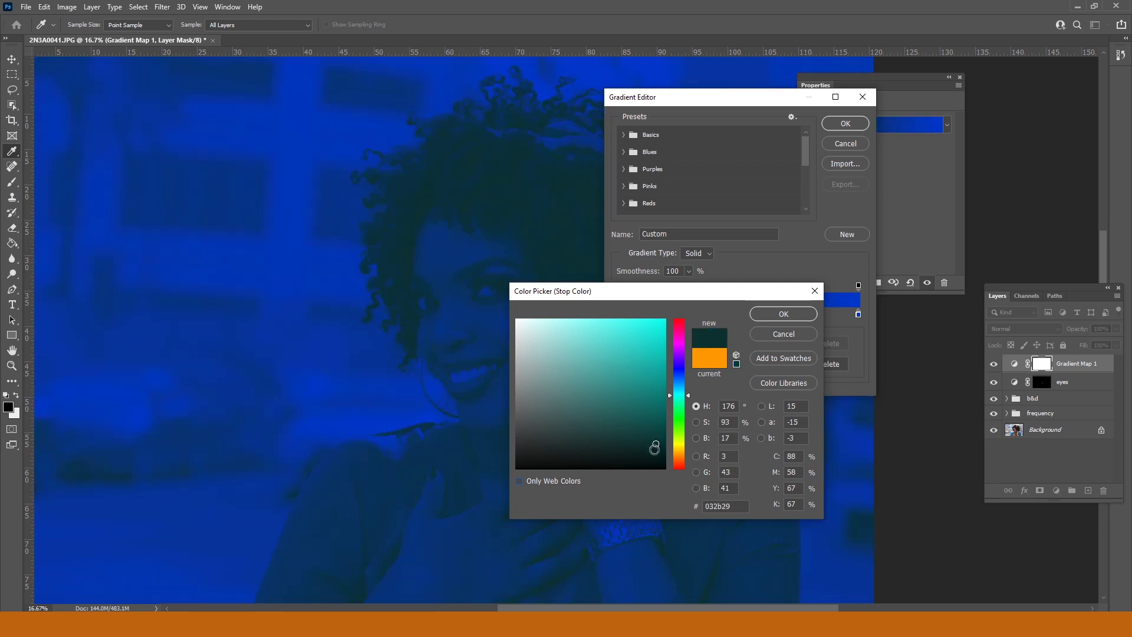
{"action": "left_click", "coordinate": [659, 446]}
{"action": "left_click", "coordinate": [660, 445]}
{"action": "left_click", "coordinate": [661, 445]}
{"action": "left_click", "coordinate": [784, 314]}
Recolour the gradient map's stop at location 100 to salmon pink ff9999, limited to web colours, and apply the gradient
{"action": "left_click", "coordinate": [858, 315]}
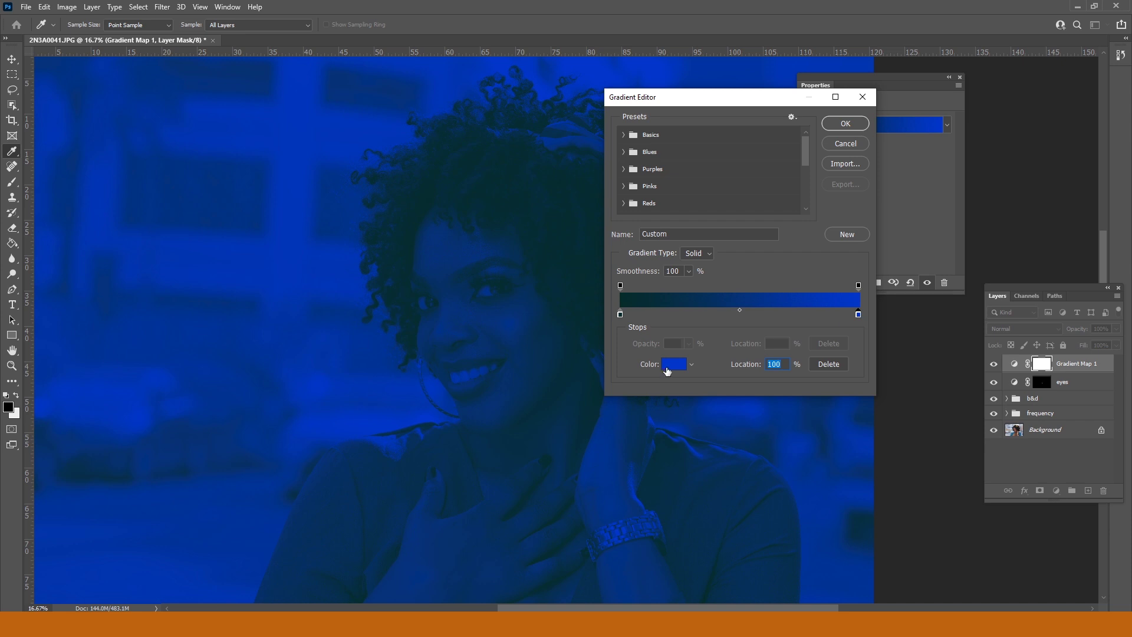
{"action": "left_click", "coordinate": [671, 365]}
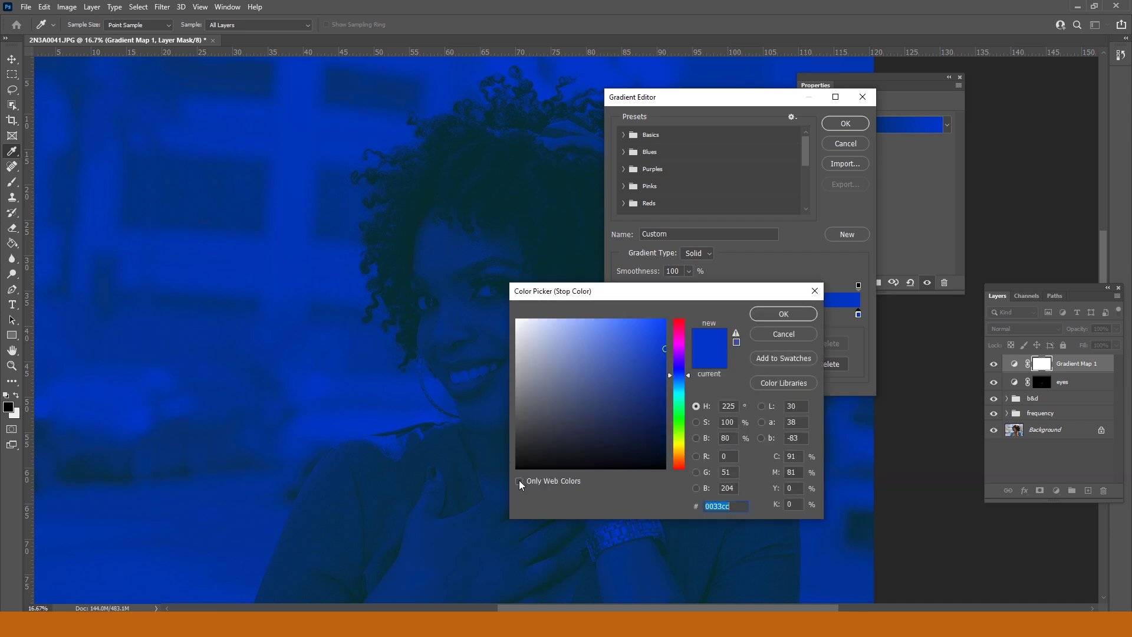
{"action": "left_click", "coordinate": [518, 480]}
{"action": "left_click", "coordinate": [683, 326]}
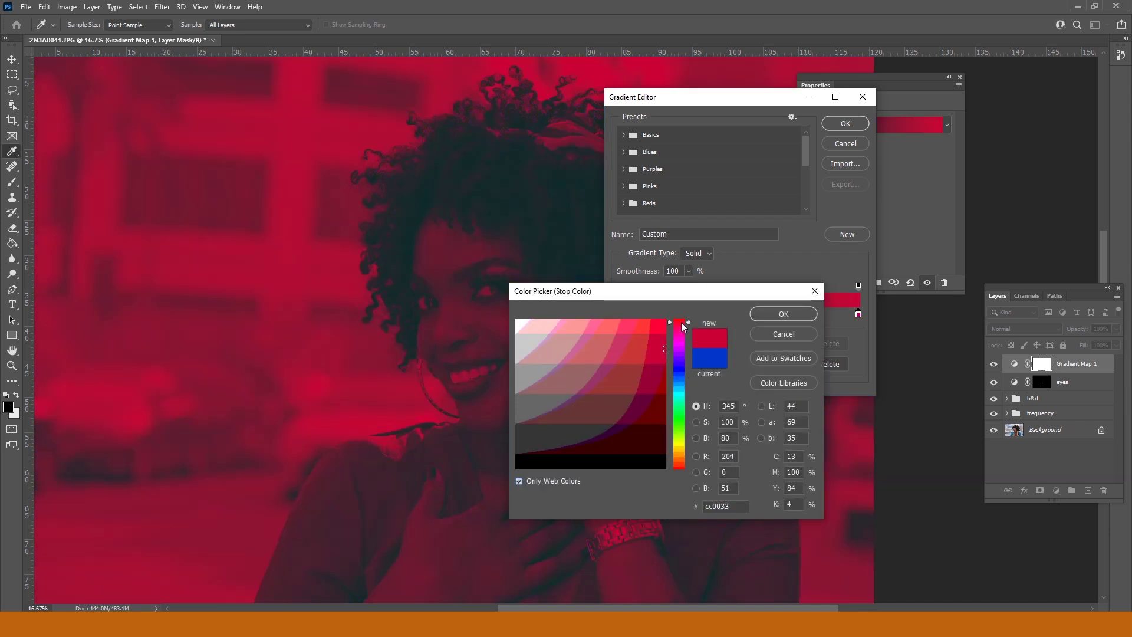
{"action": "left_click", "coordinate": [545, 326]}
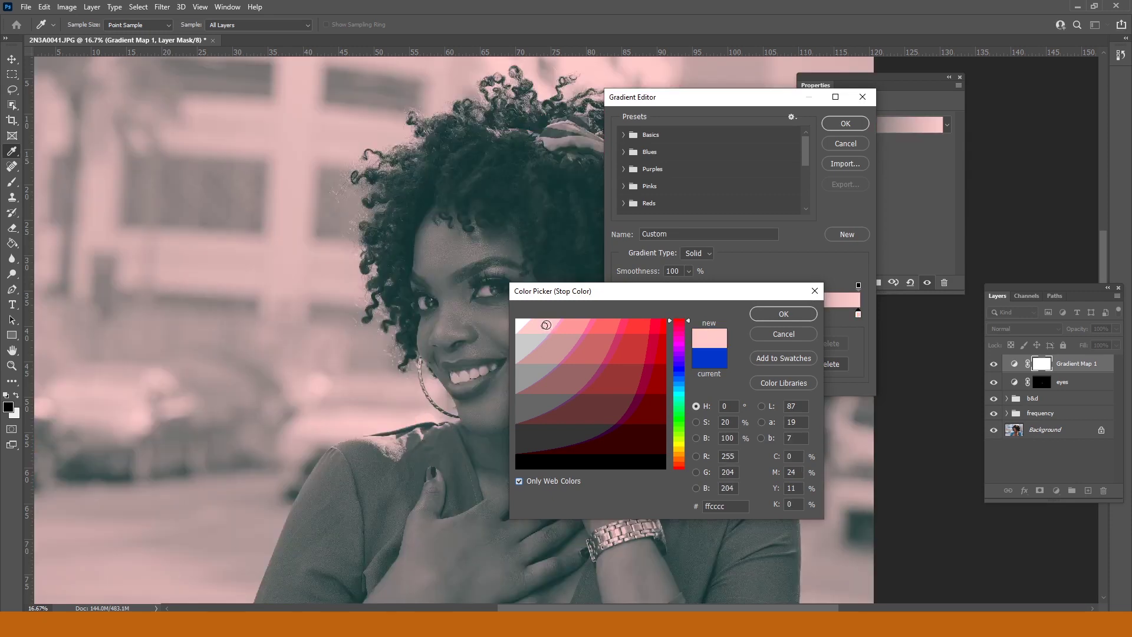
{"action": "left_click", "coordinate": [571, 328]}
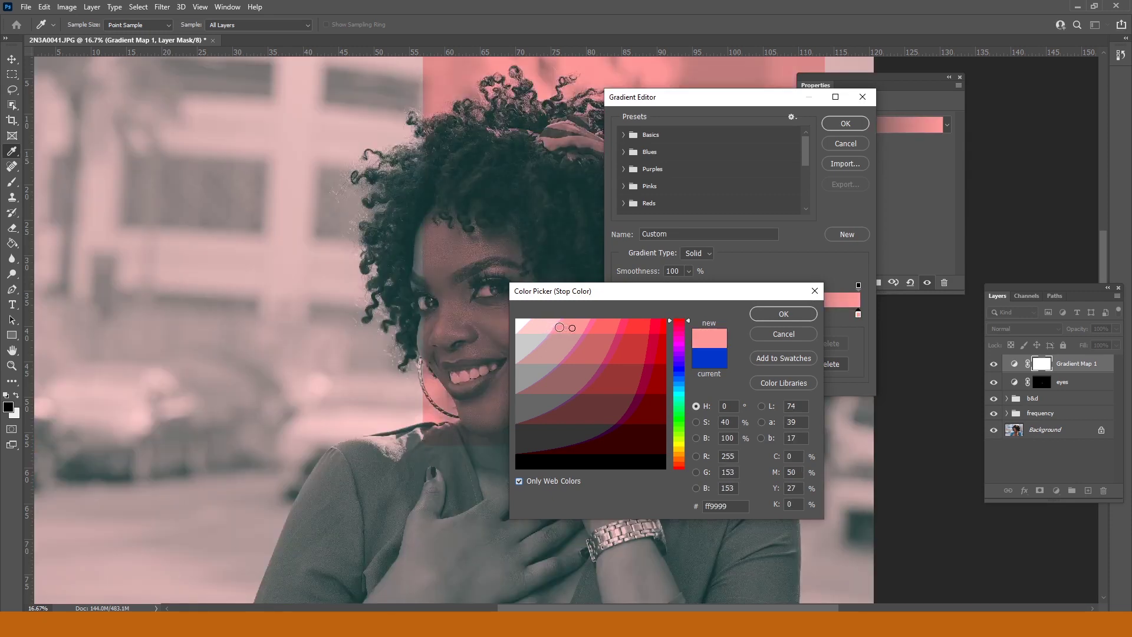
{"action": "left_click", "coordinate": [776, 318]}
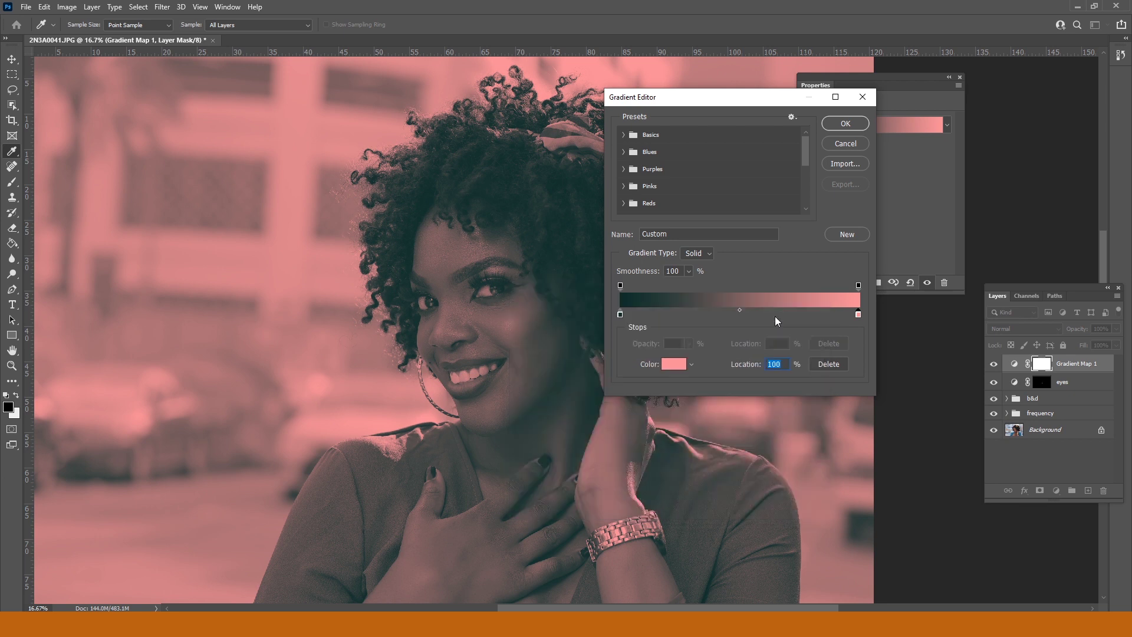
{"action": "left_click", "coordinate": [844, 126]}
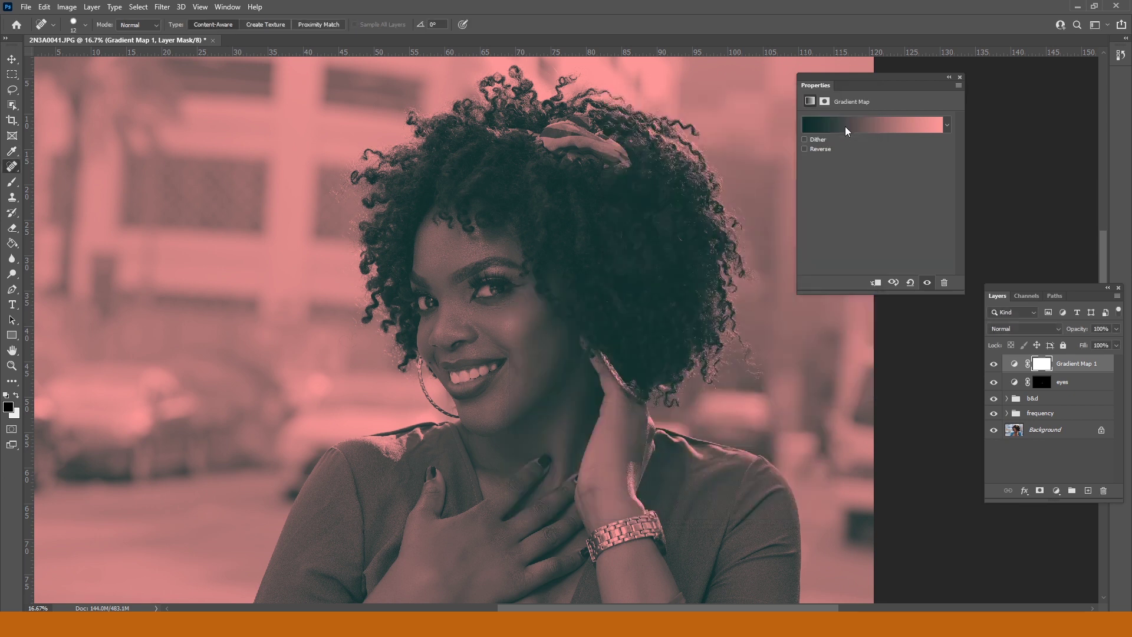
{"action": "left_click", "coordinate": [960, 78]}
Keep the Gradient Map 1 layer in Normal blending and lower its opacity to 16%
{"action": "left_click", "coordinate": [1056, 328]}
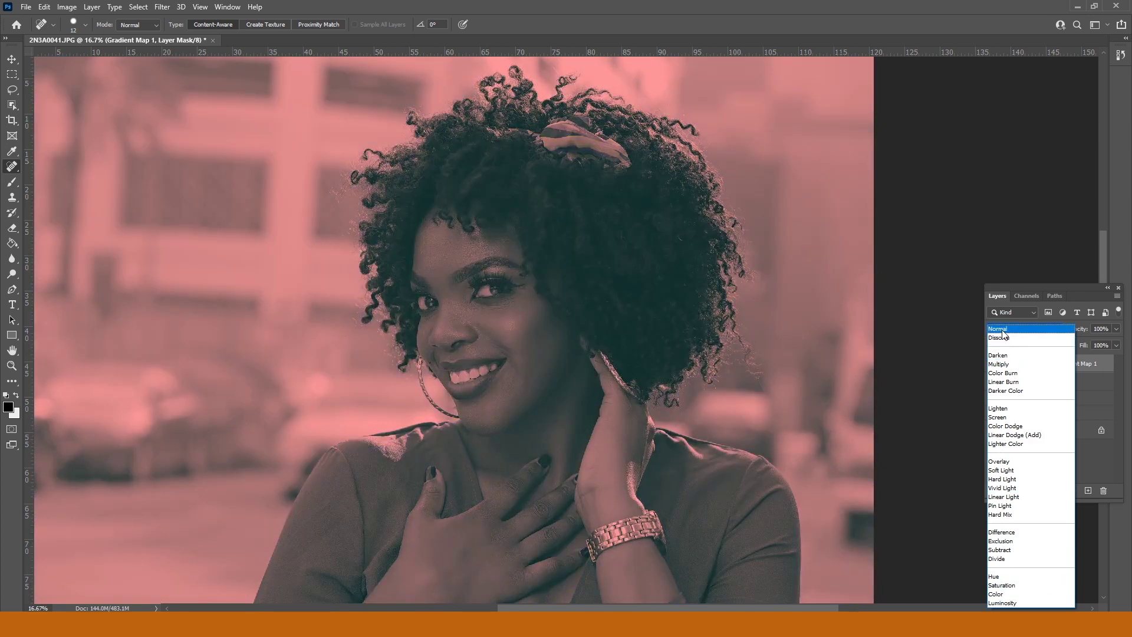
{"action": "left_click", "coordinate": [998, 328]}
{"action": "left_click", "coordinate": [1116, 329]}
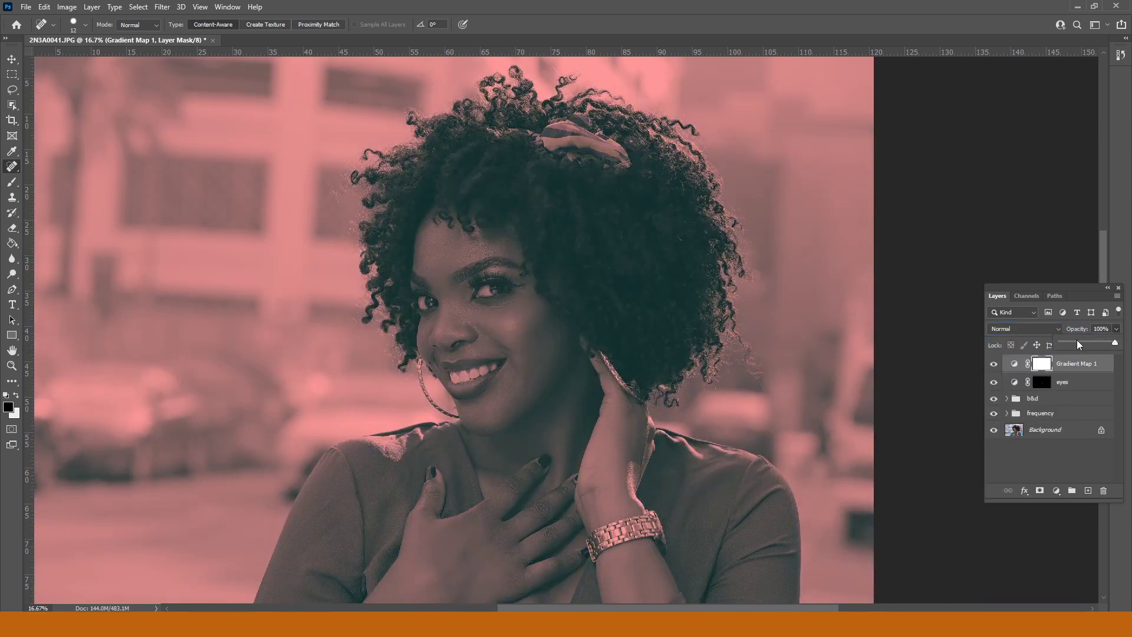
{"action": "left_click", "coordinate": [1076, 340]}
{"action": "left_click", "coordinate": [1068, 342]}
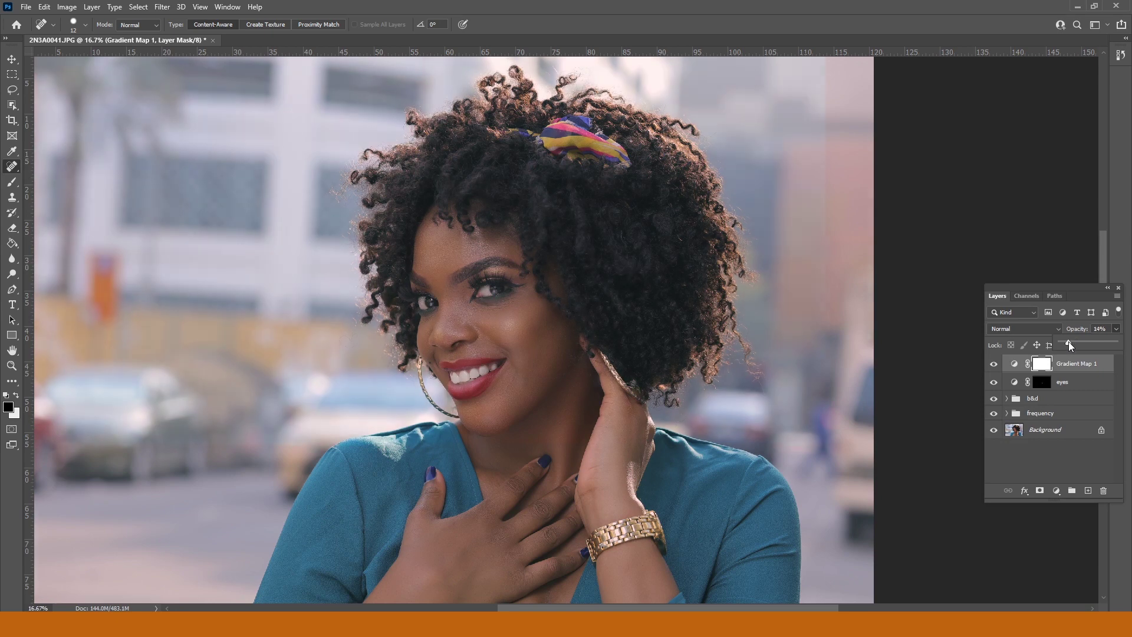
Compare the portrait with and without the Gradient Map 1 layer and set that layer's blend mode to Color
{"action": "left_click", "coordinate": [994, 364]}
{"action": "left_click", "coordinate": [993, 366]}
{"action": "left_click", "coordinate": [993, 365]}
{"action": "left_click", "coordinate": [993, 366]}
{"action": "left_click", "coordinate": [993, 365]}
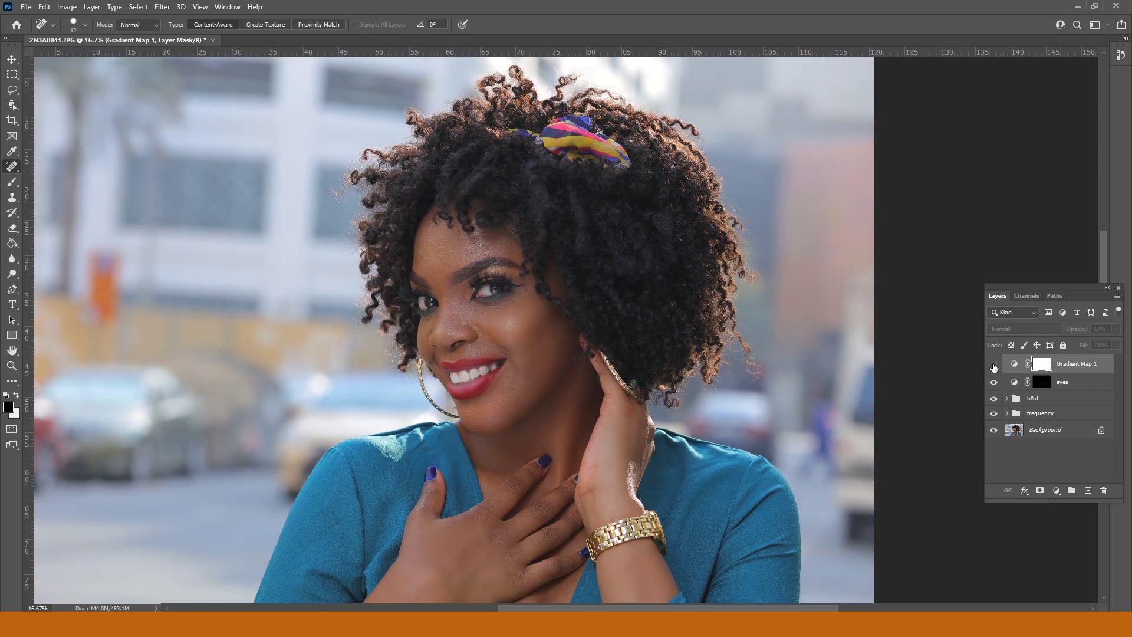
{"action": "left_click", "coordinate": [993, 365]}
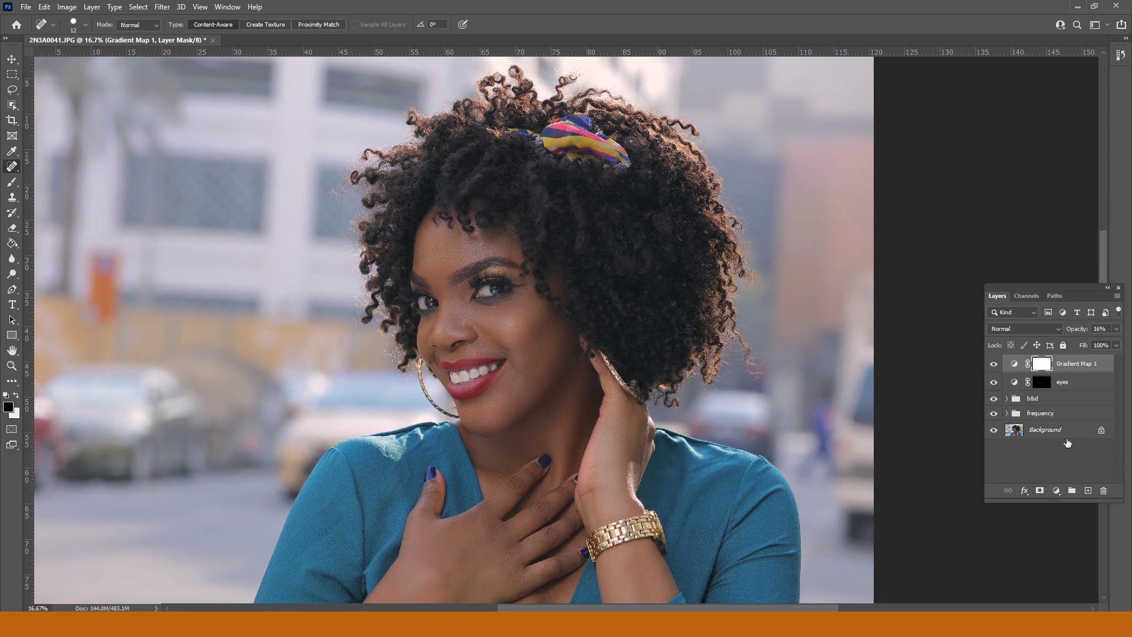
{"action": "left_click", "coordinate": [1057, 333]}
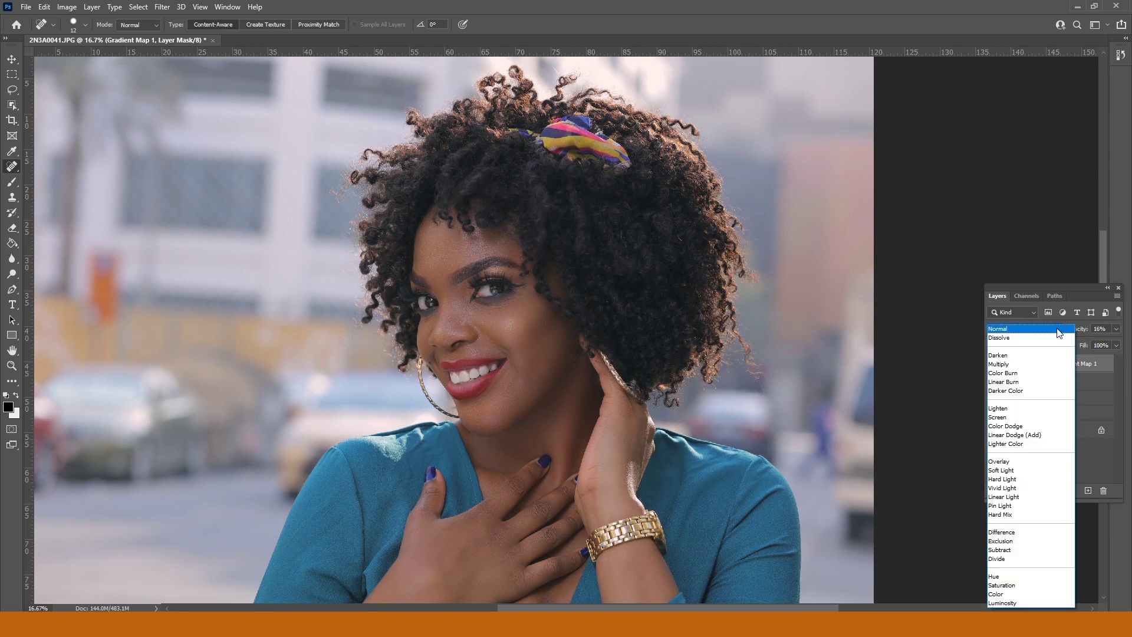
{"action": "left_click", "coordinate": [998, 594]}
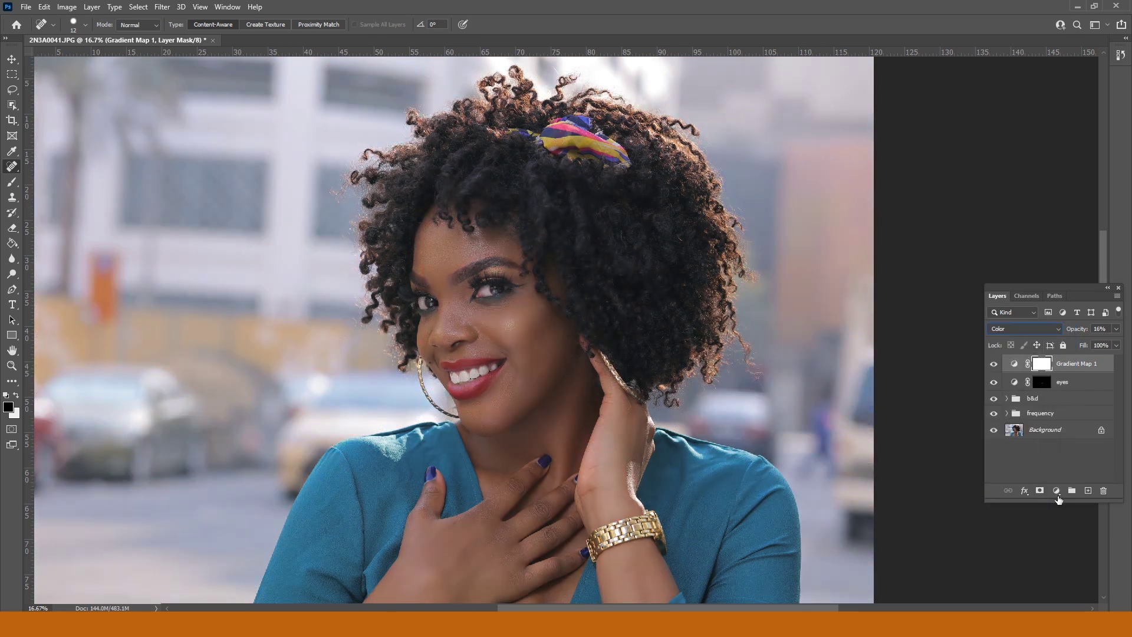
Add a Selective Color adjustment layer and set its Reds to Cyan -6, Magenta +4 and Yellow +6
{"action": "left_click", "coordinate": [1057, 491]}
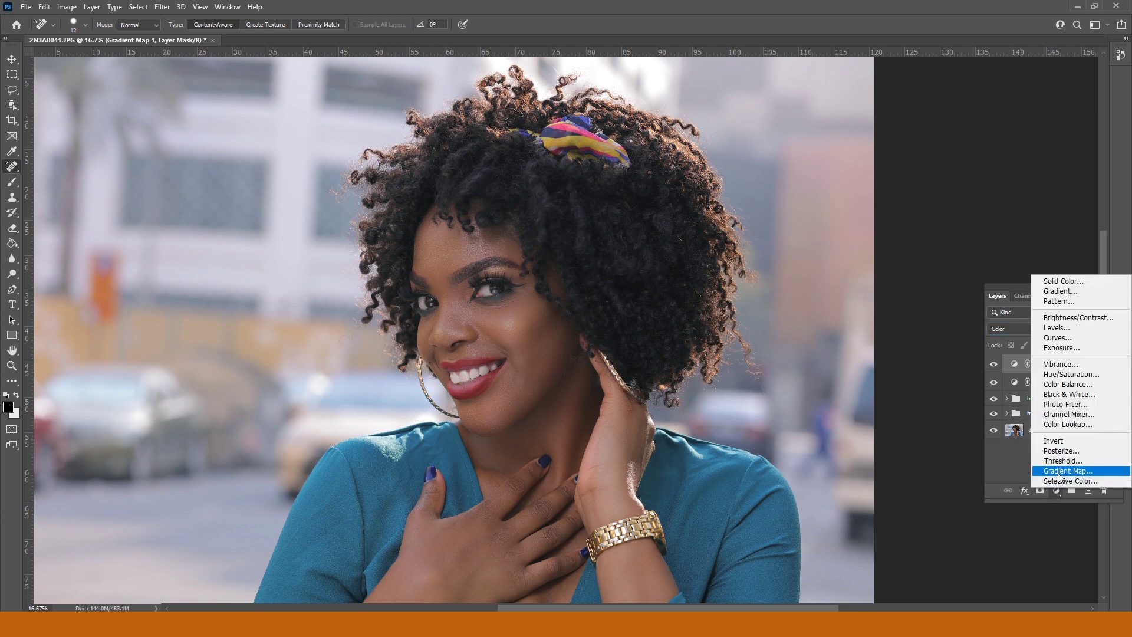
{"action": "left_click", "coordinate": [1070, 483]}
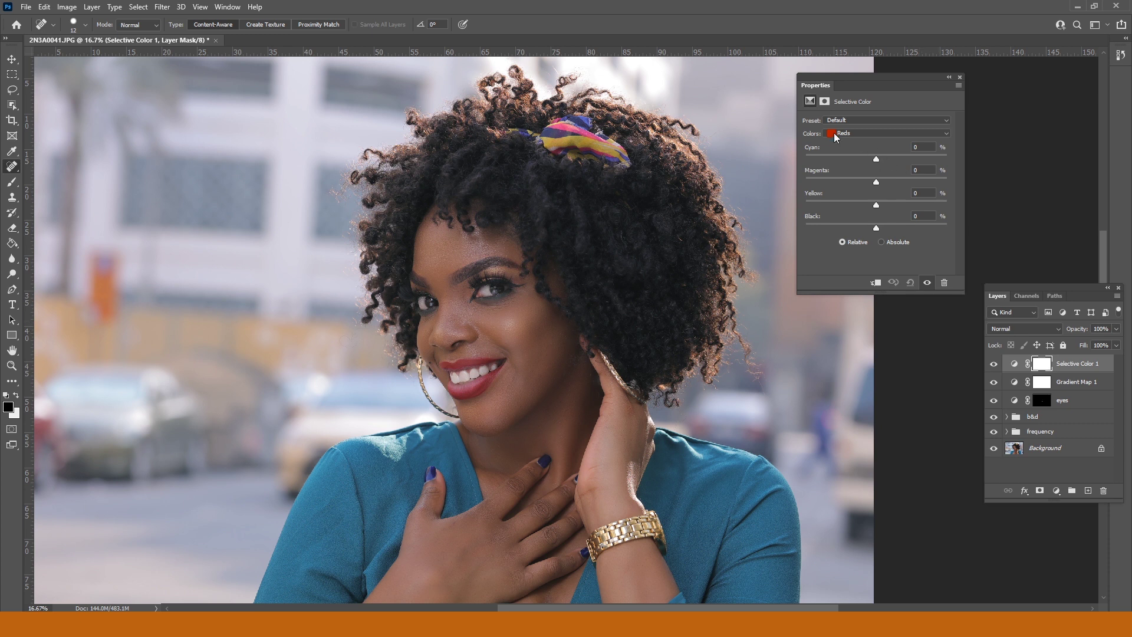
{"action": "left_click", "coordinate": [877, 158]}
{"action": "left_click_drag", "start_coordinate": [914, 158], "coordinate": [827, 158]}
{"action": "left_click", "coordinate": [909, 159]}
{"action": "left_click_drag", "start_coordinate": [904, 160], "coordinate": [881, 160]}
{"action": "left_click", "coordinate": [878, 181]}
{"action": "left_click_drag", "start_coordinate": [877, 203], "coordinate": [879, 203]}
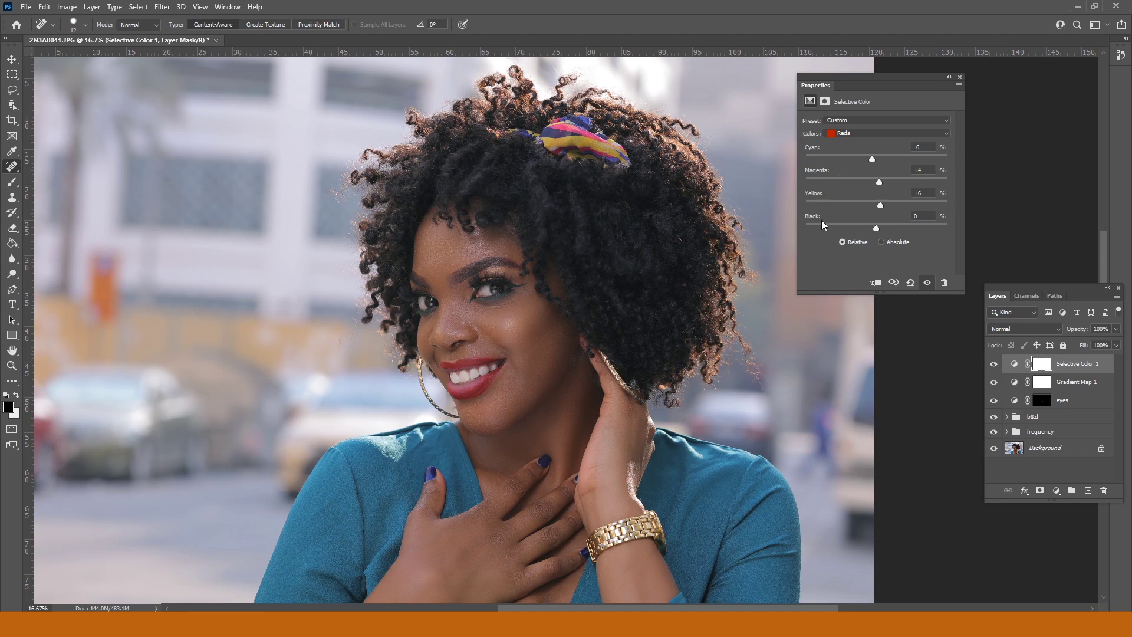
Set the Selective Color layer's Cyans to Cyan +100, Magenta -33, Yellow +9 and Black +69, and compare the portrait with and without it
{"action": "left_click", "coordinate": [946, 134]}
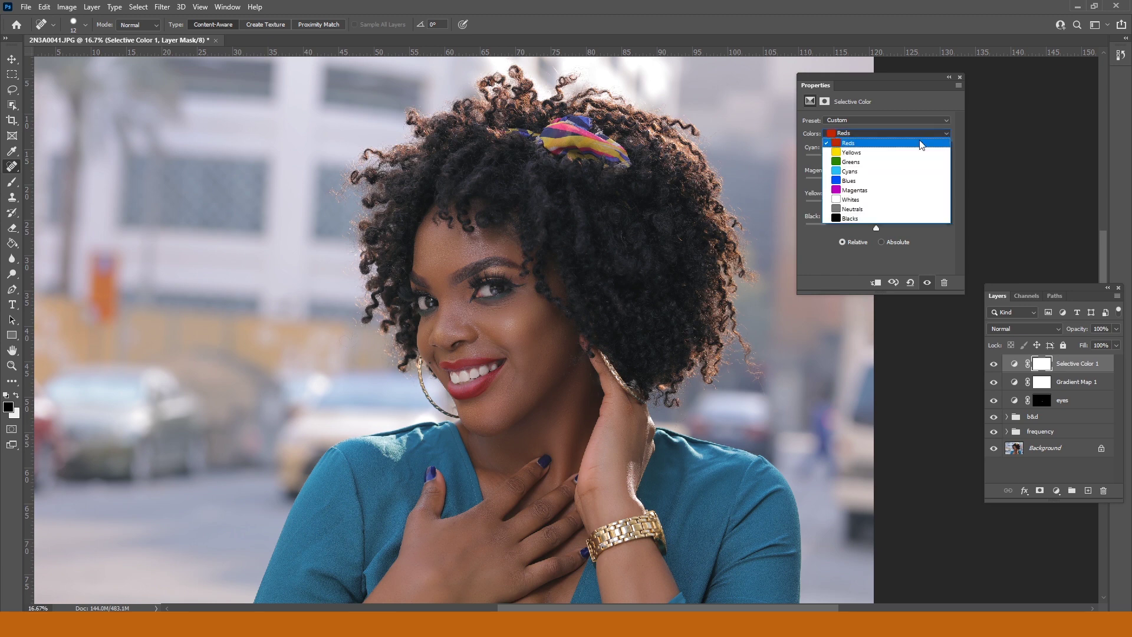
{"action": "left_click", "coordinate": [844, 172]}
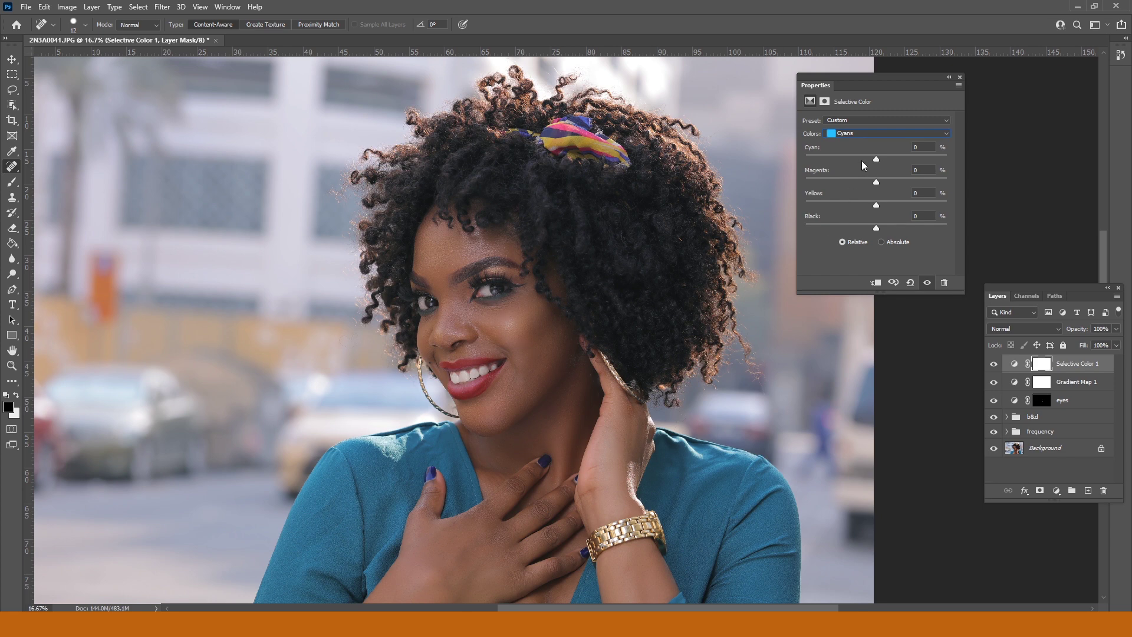
{"action": "left_click_drag", "start_coordinate": [875, 158], "coordinate": [949, 158]}
{"action": "left_click_drag", "start_coordinate": [877, 182], "coordinate": [878, 182]}
{"action": "left_click_drag", "start_coordinate": [903, 183], "coordinate": [858, 182]}
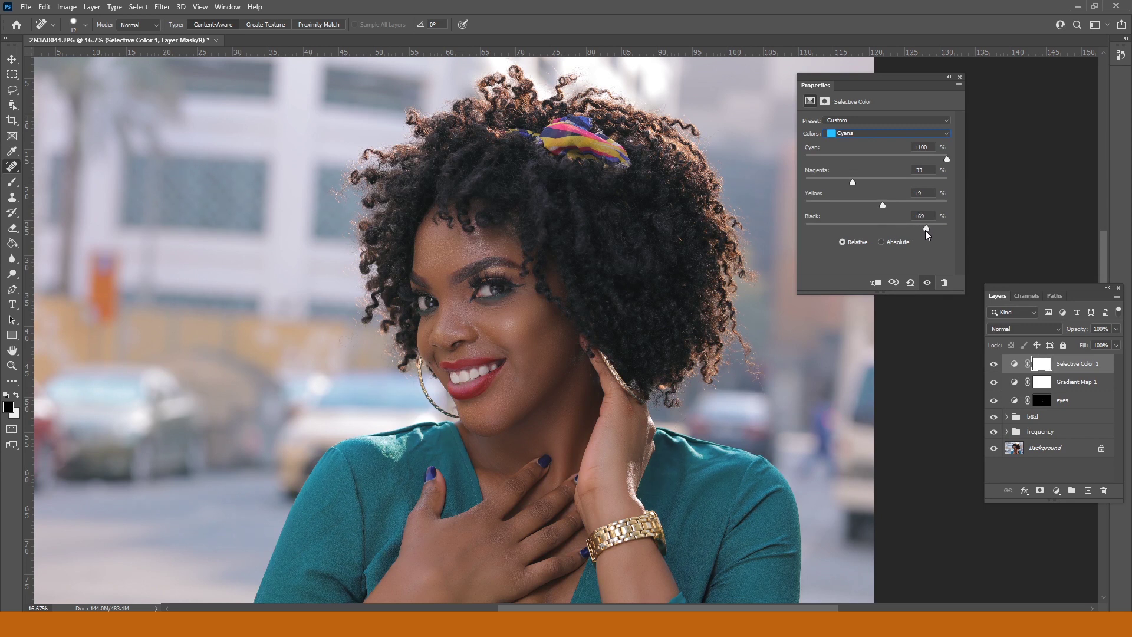
{"action": "left_click", "coordinate": [959, 77]}
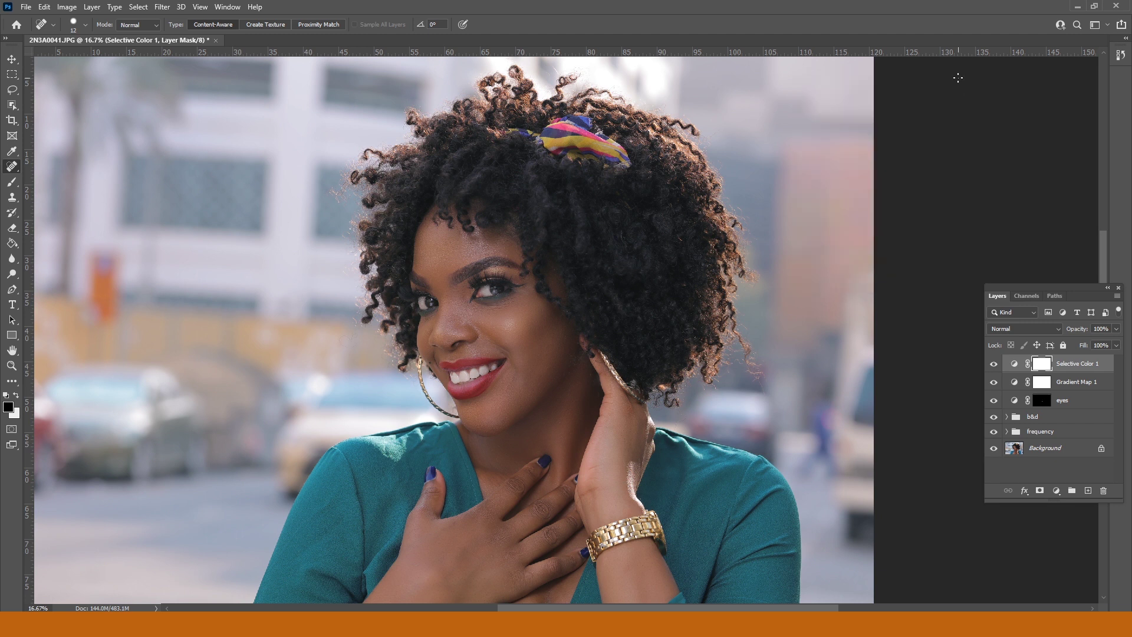
{"action": "left_click", "coordinate": [994, 364]}
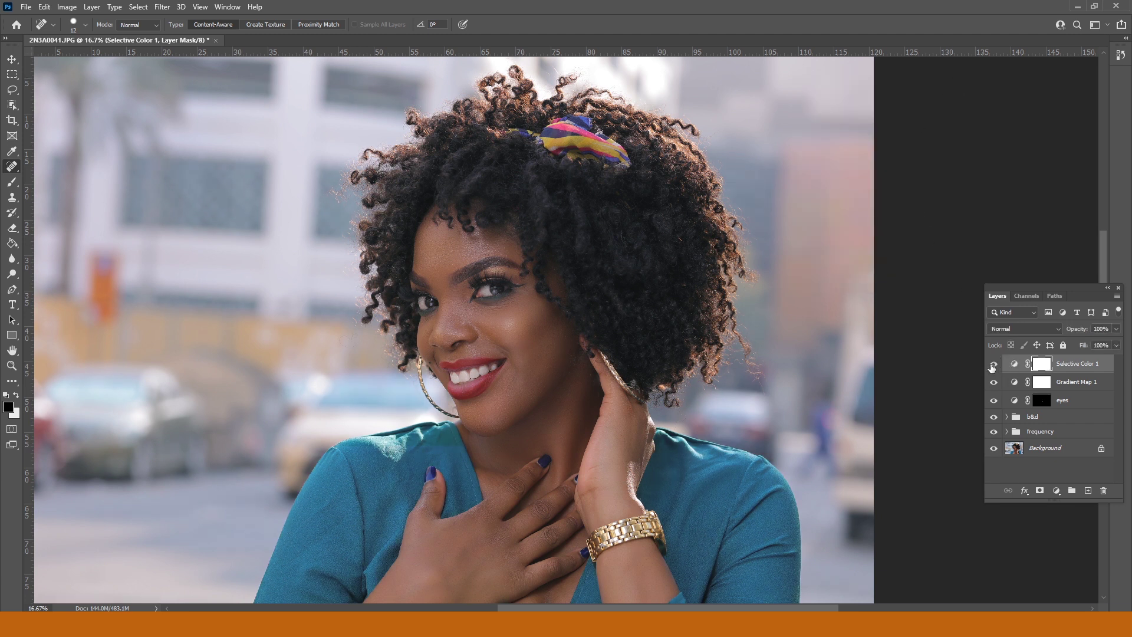
{"action": "left_click", "coordinate": [993, 364]}
{"action": "left_click", "coordinate": [994, 364]}
{"action": "left_click", "coordinate": [993, 363]}
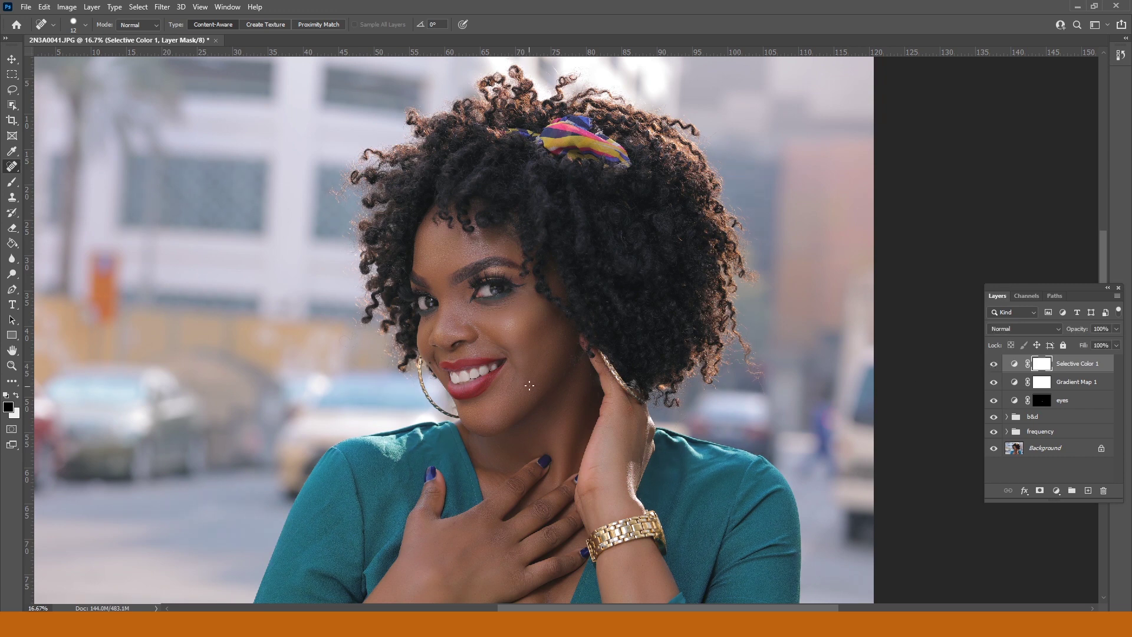
Add a Curves adjustment layer and shape a slight RGB S-curve with slightly lowered shadows and raised highlights
{"action": "left_click_drag", "start_coordinate": [572, 361], "coordinate": [538, 280]}
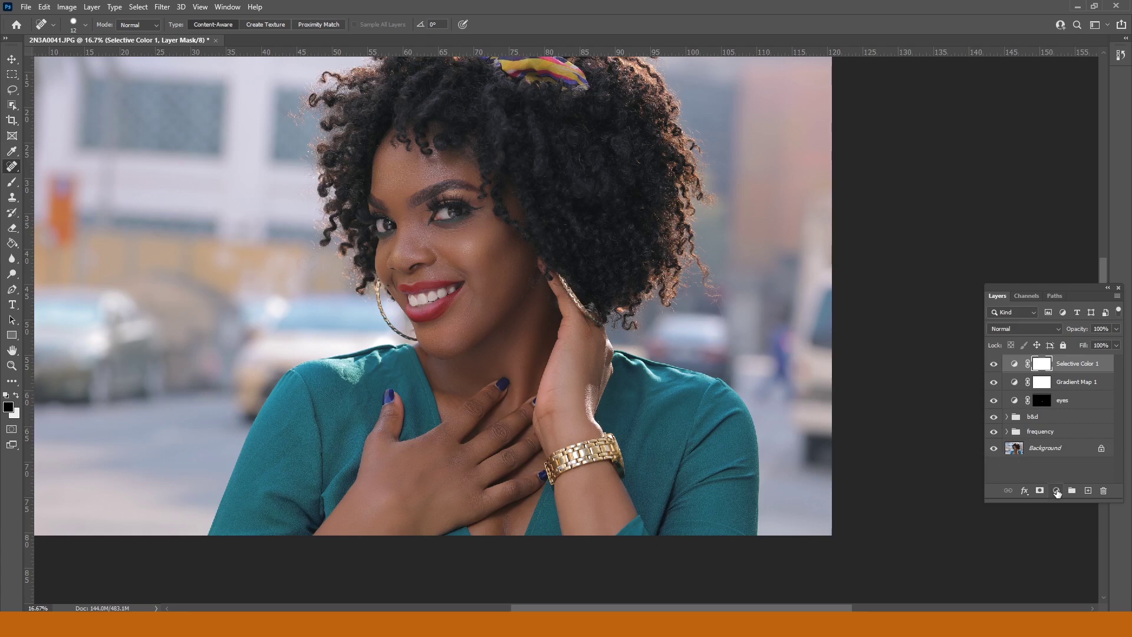
{"action": "left_click", "coordinate": [1056, 491]}
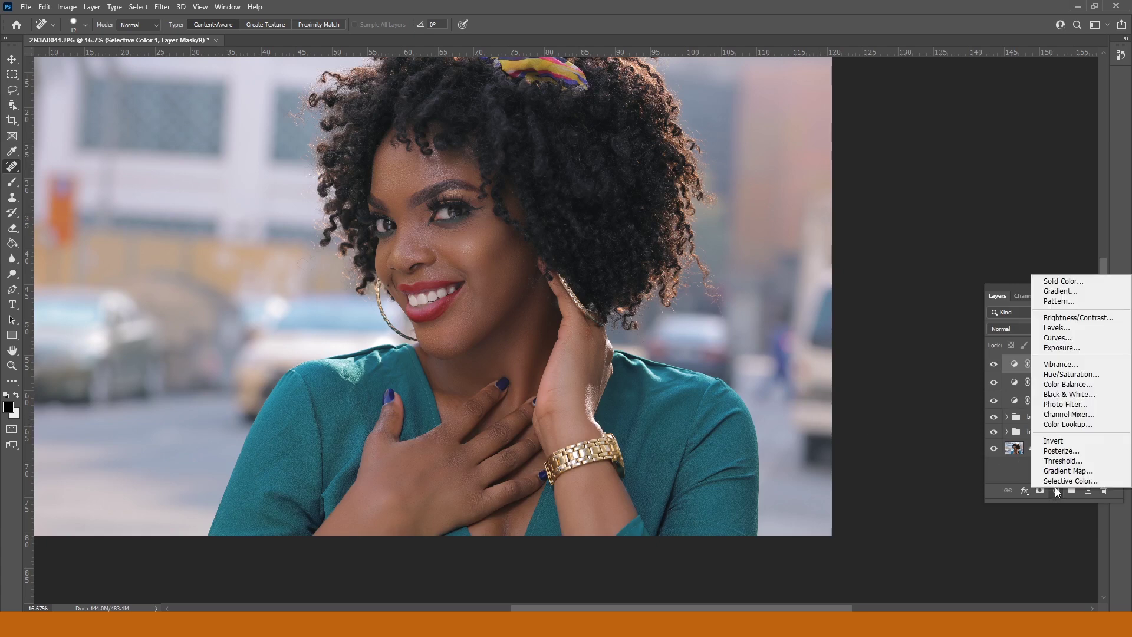
{"action": "left_click", "coordinate": [1063, 340]}
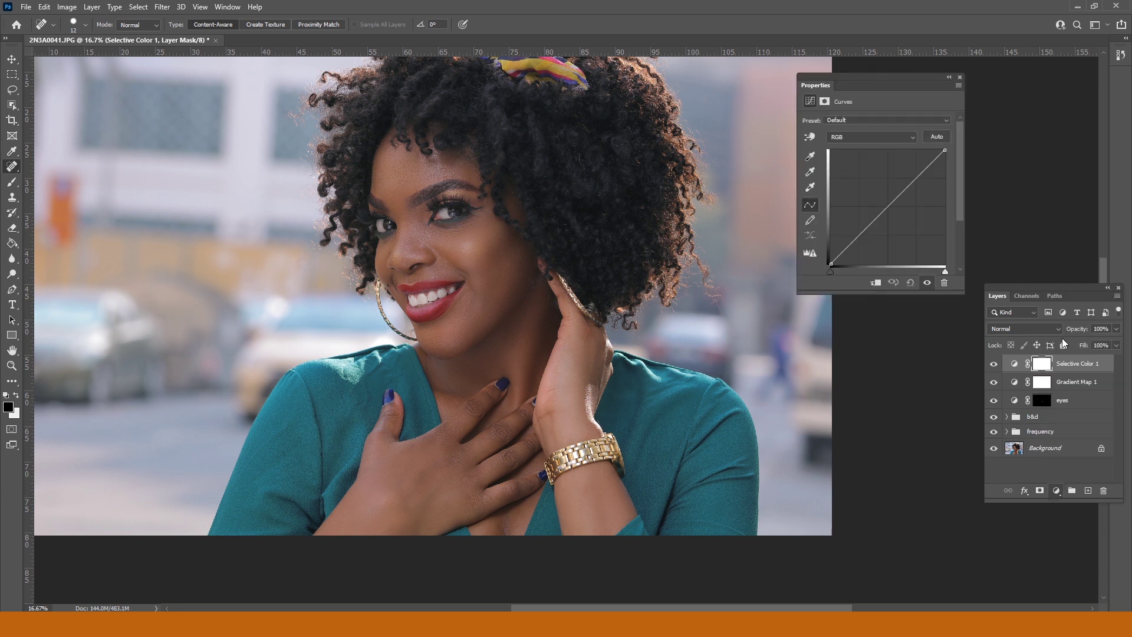
{"action": "left_click", "coordinate": [860, 236]}
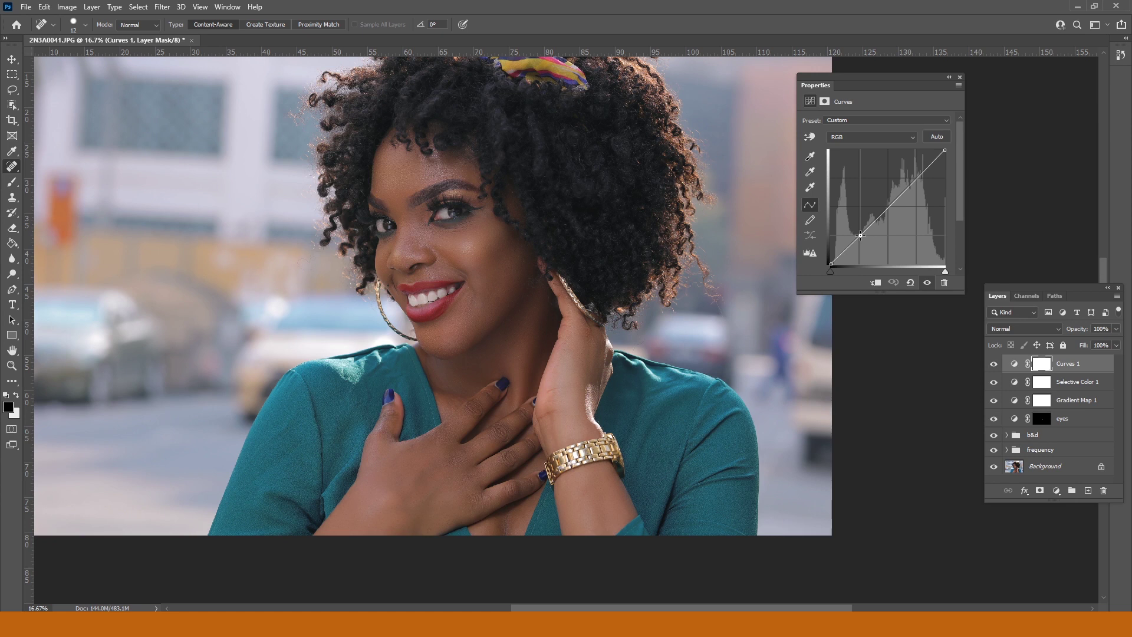
{"action": "left_click_drag", "start_coordinate": [860, 235], "coordinate": [860, 237]}
{"action": "left_click", "coordinate": [915, 179]}
{"action": "left_click_drag", "start_coordinate": [915, 179], "coordinate": [916, 175]}
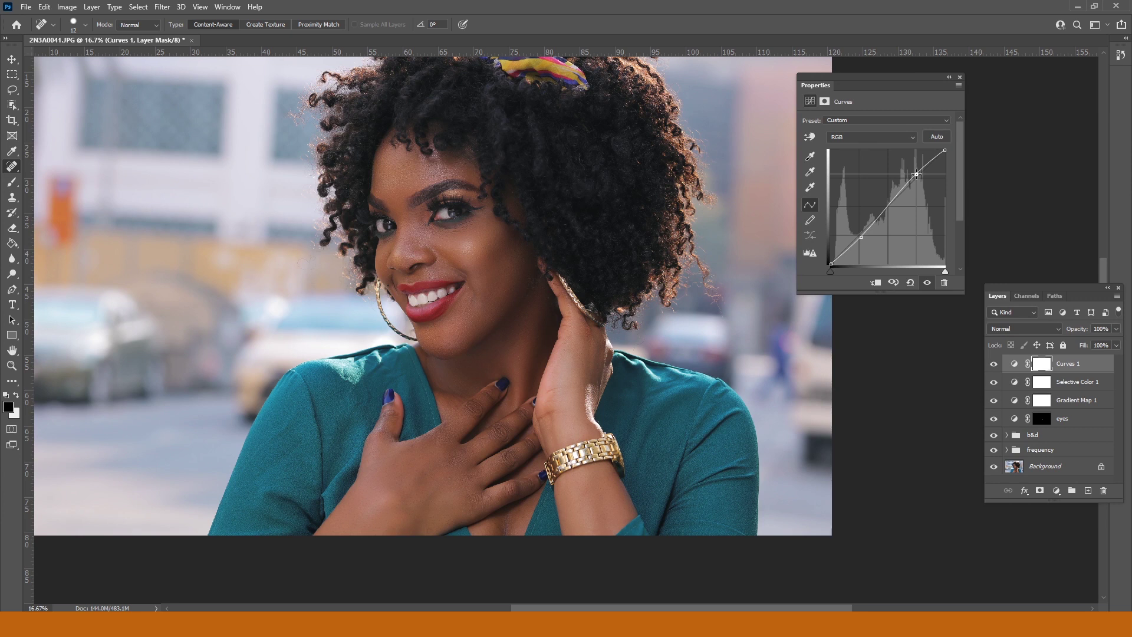
Anchor the midpoint of the Curves layer's Blue channel and adjust the curve's highlight end point
{"action": "left_click", "coordinate": [910, 136]}
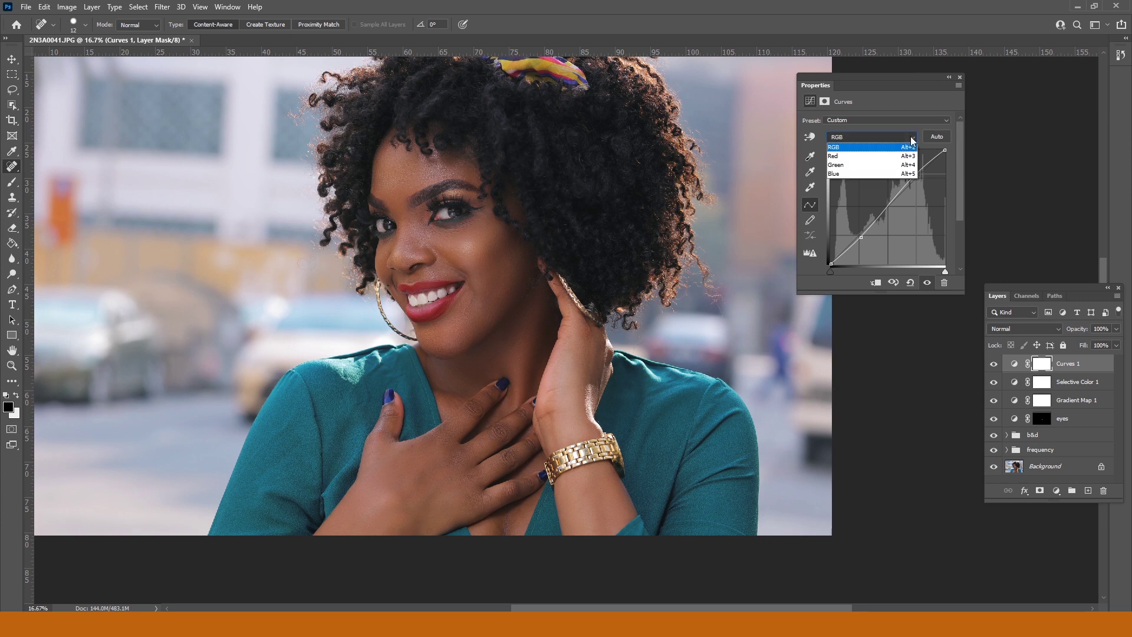
{"action": "left_click", "coordinate": [843, 172]}
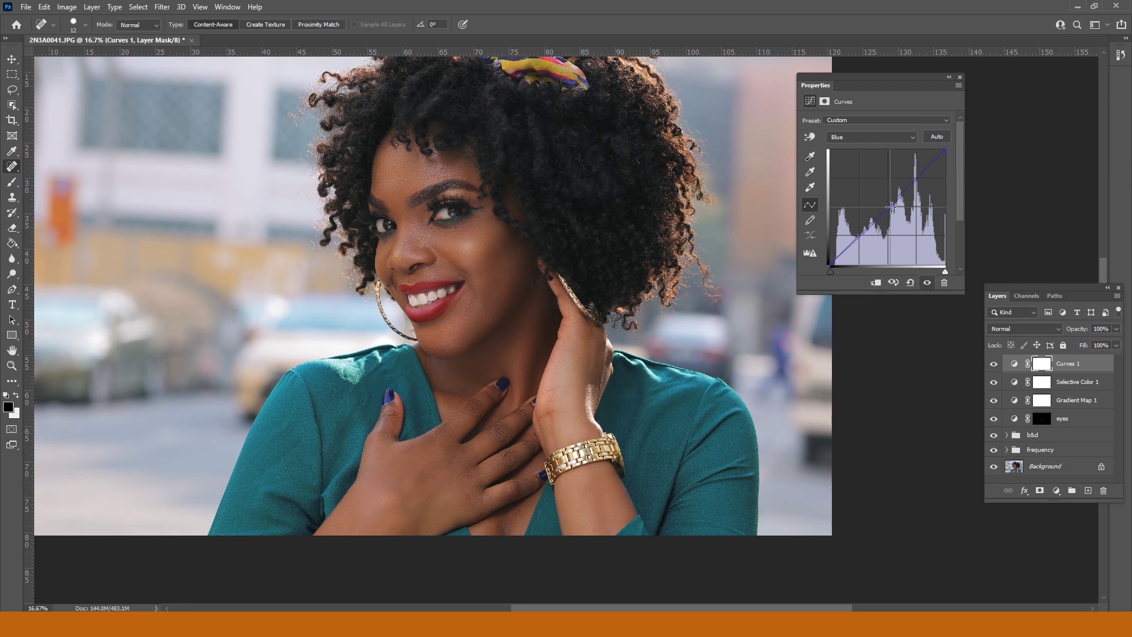
{"action": "left_click", "coordinate": [891, 207]}
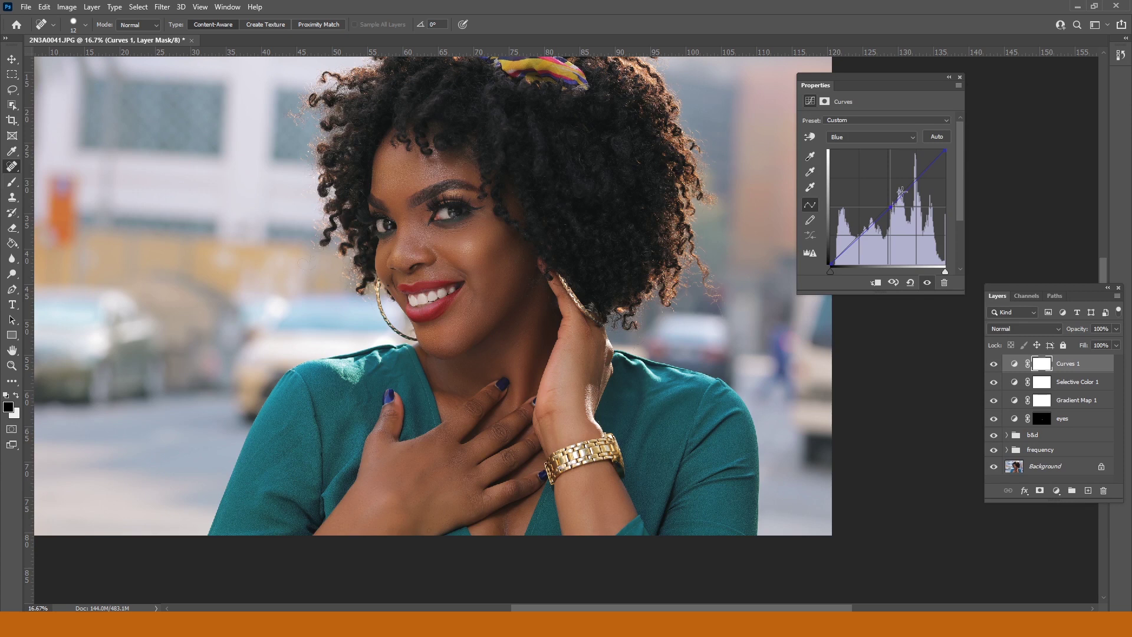
{"action": "left_click", "coordinate": [945, 150]}
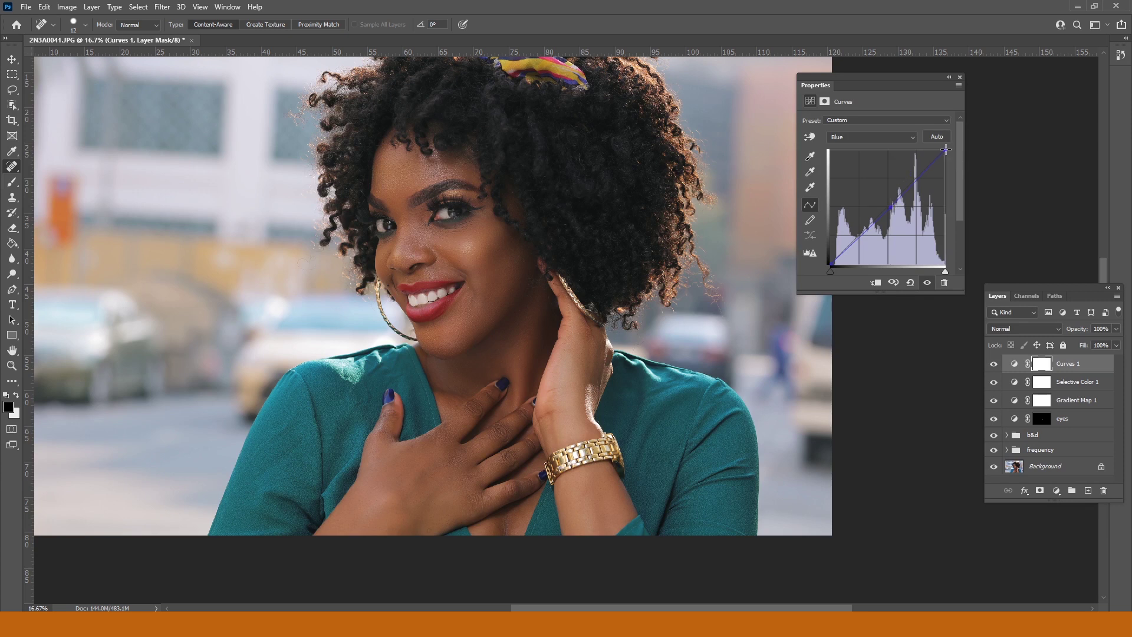
{"action": "mouse_move", "coordinate": [945, 150]}
{"action": "left_mouse_down"}
{"action": "mouse_move", "coordinate": [931, 148]}
{"action": "mouse_move", "coordinate": [942, 147]}
{"action": "left_mouse_up"}
{"action": "left_click", "coordinate": [959, 78]}
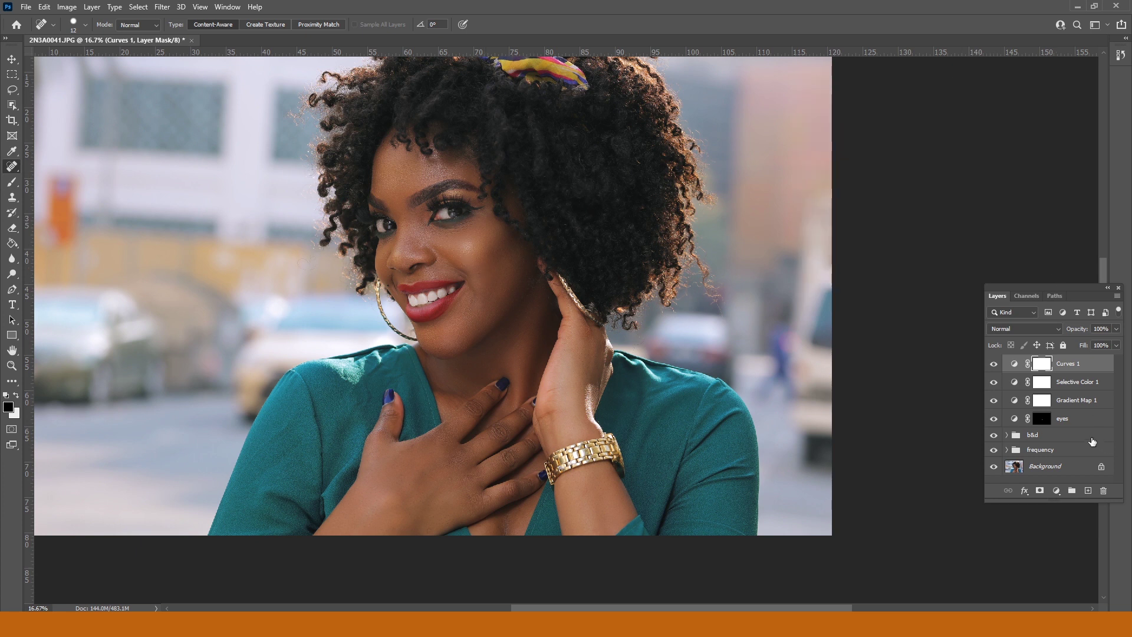
Group the Curves 1, Selective Color 1 and Gradient Map 1 layers together
{"action": "left_click", "coordinate": [1083, 401], "text": "shift"}
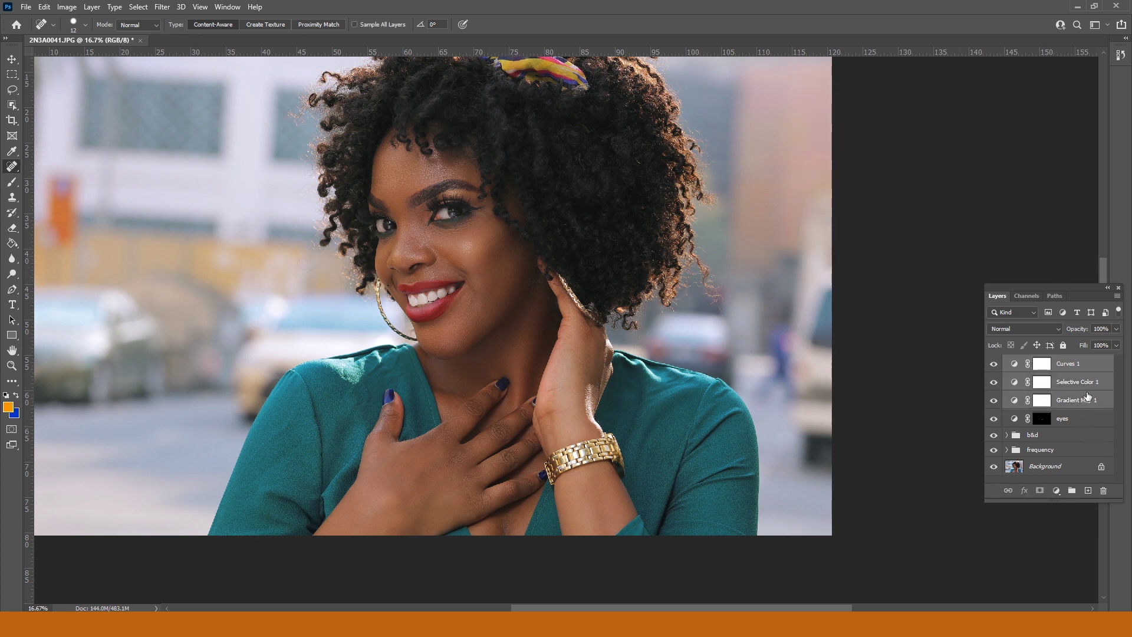
{"action": "left_click_drag", "start_coordinate": [1085, 401], "coordinate": [1071, 490]}
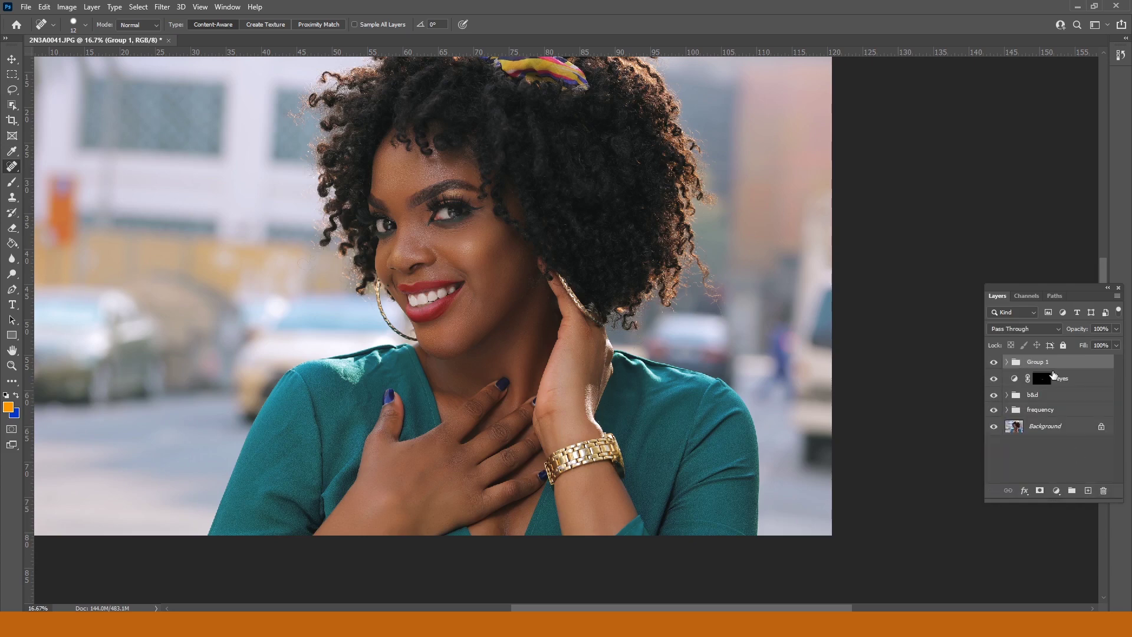
Rename the group of adjustment layers as color grade
{"action": "double_click", "coordinate": [1043, 362]}
{"action": "key", "text": "Return"}
{"action": "left_click", "coordinate": [1091, 378]}
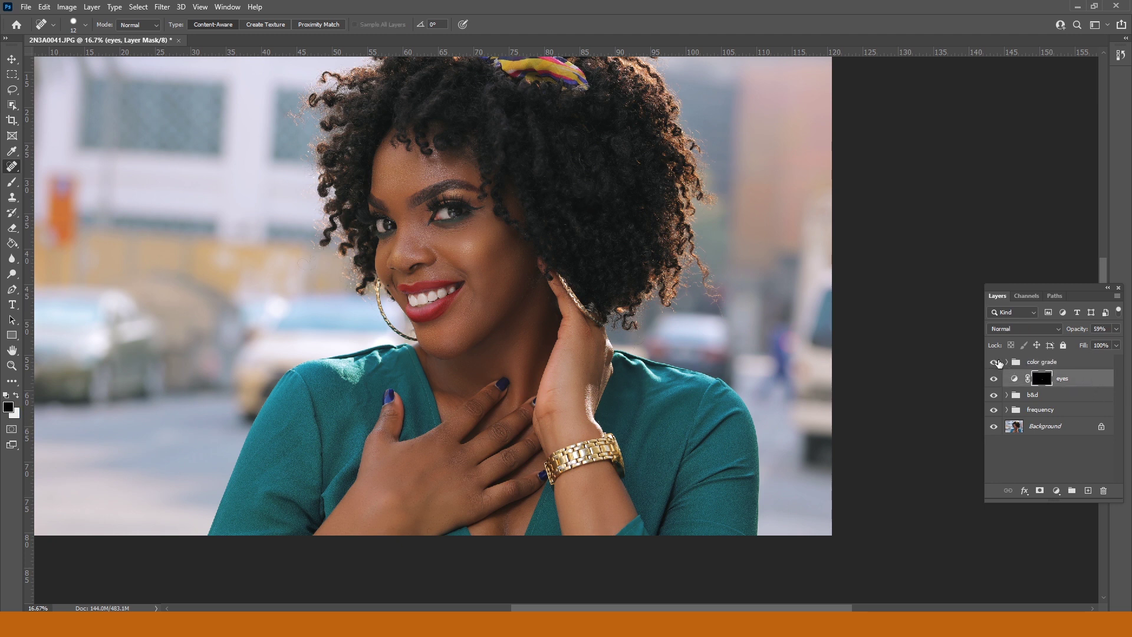
Compare the portrait with and without the color grade group and review the adjustment layers inside it
{"action": "left_click", "coordinate": [996, 362]}
{"action": "left_click", "coordinate": [993, 363]}
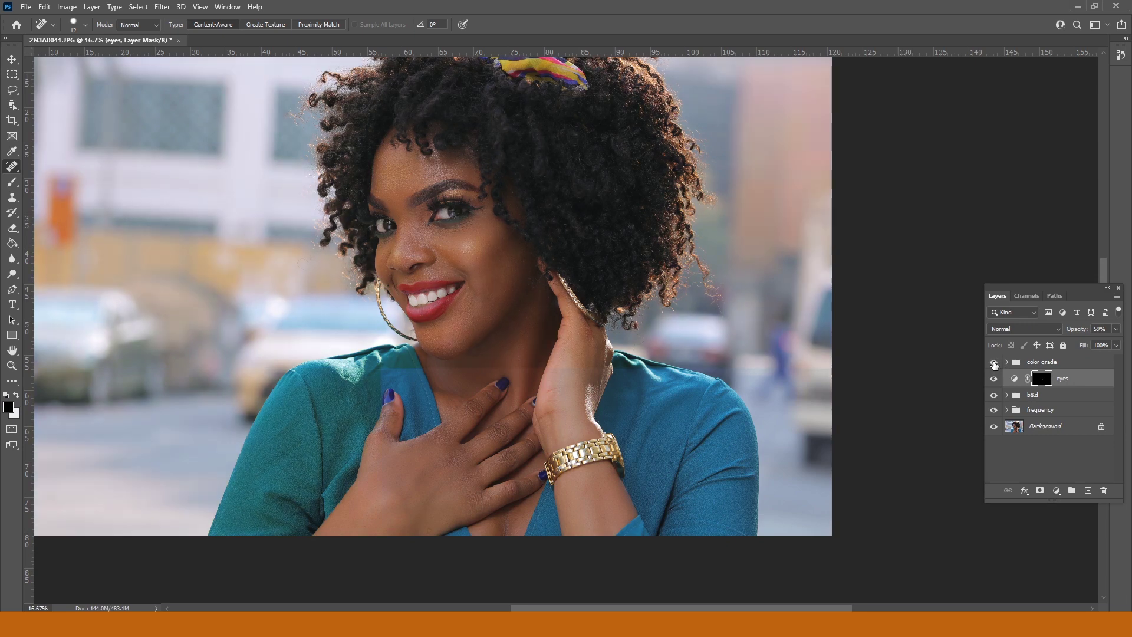
{"action": "left_click", "coordinate": [994, 363]}
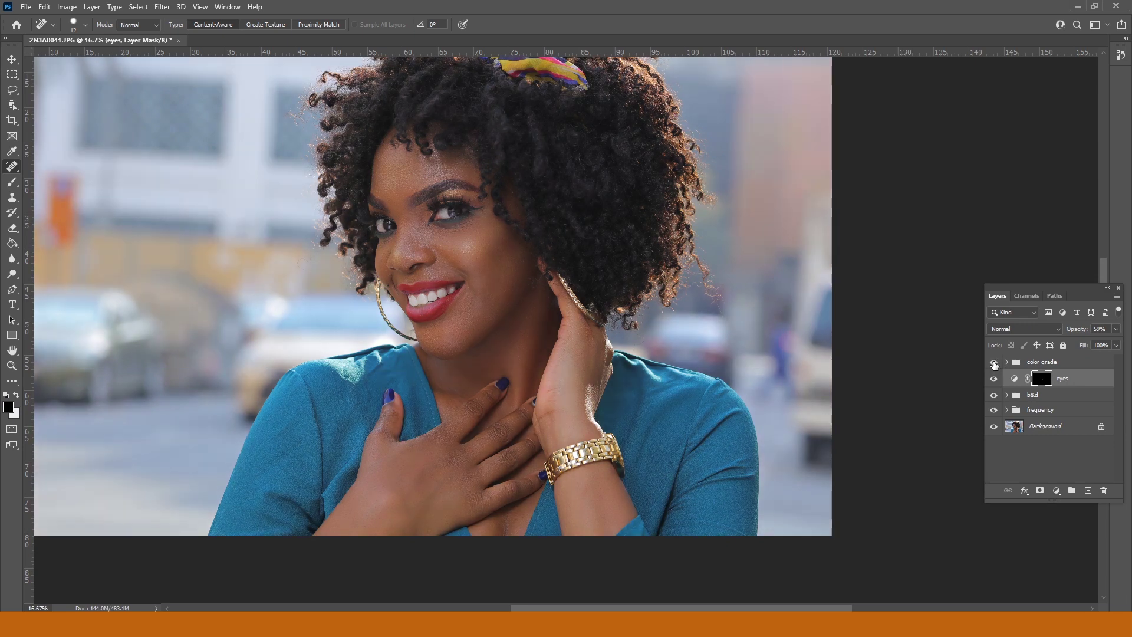
{"action": "left_click", "coordinate": [993, 364]}
{"action": "left_click", "coordinate": [994, 364]}
{"action": "left_click", "coordinate": [994, 364]}
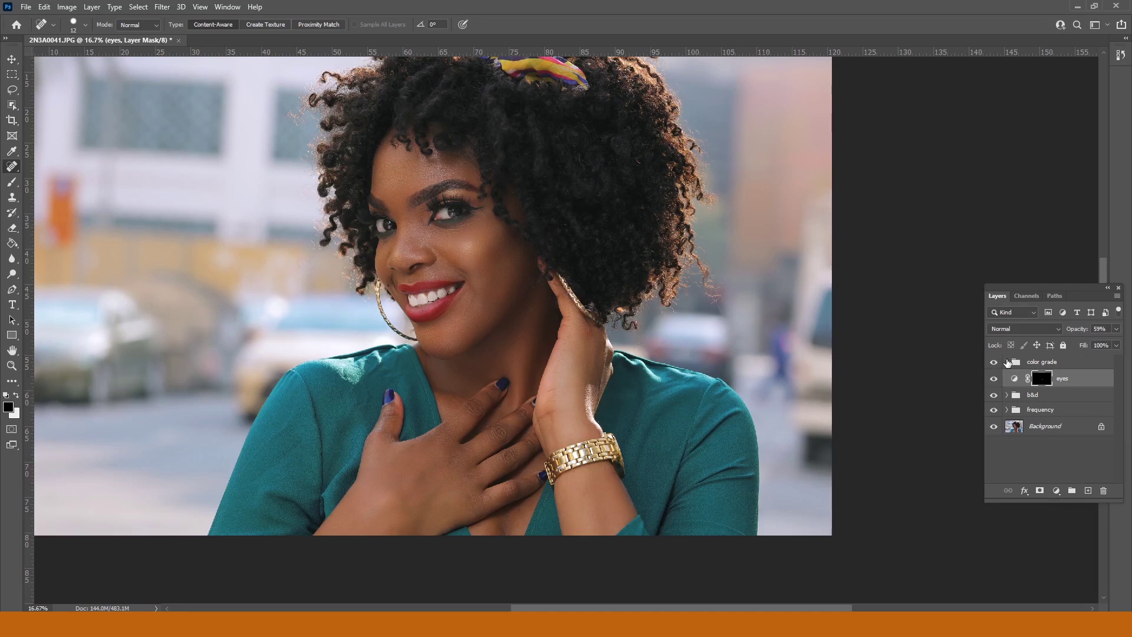
{"action": "left_click", "coordinate": [1007, 362]}
{"action": "left_click", "coordinate": [1076, 382]}
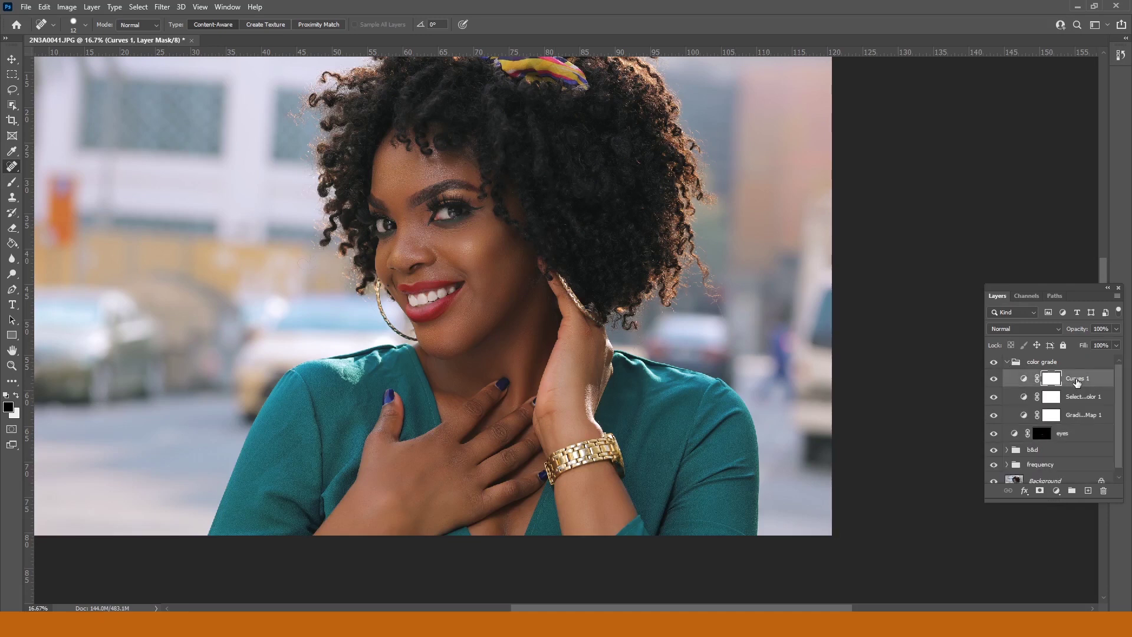
{"action": "left_click", "coordinate": [1116, 345]}
{"action": "left_click", "coordinate": [1008, 362]}
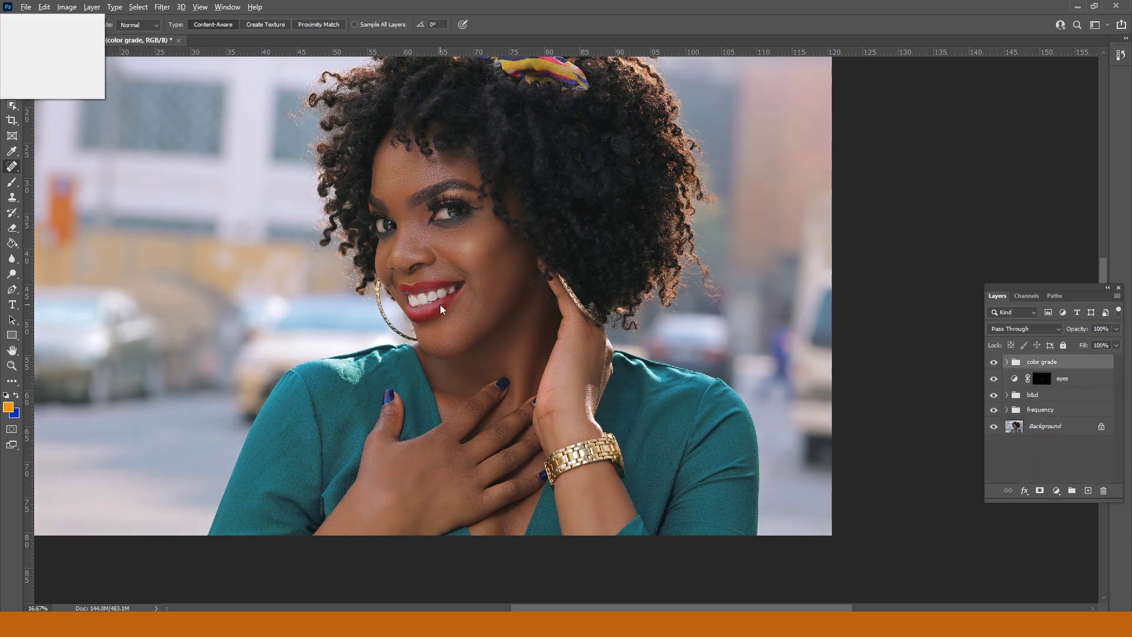
Add a Hue/Saturation adjustment layer above the color grade group
{"action": "key", "text": "ctrl+minus"}
{"action": "key", "text": "ctrl+minus"}
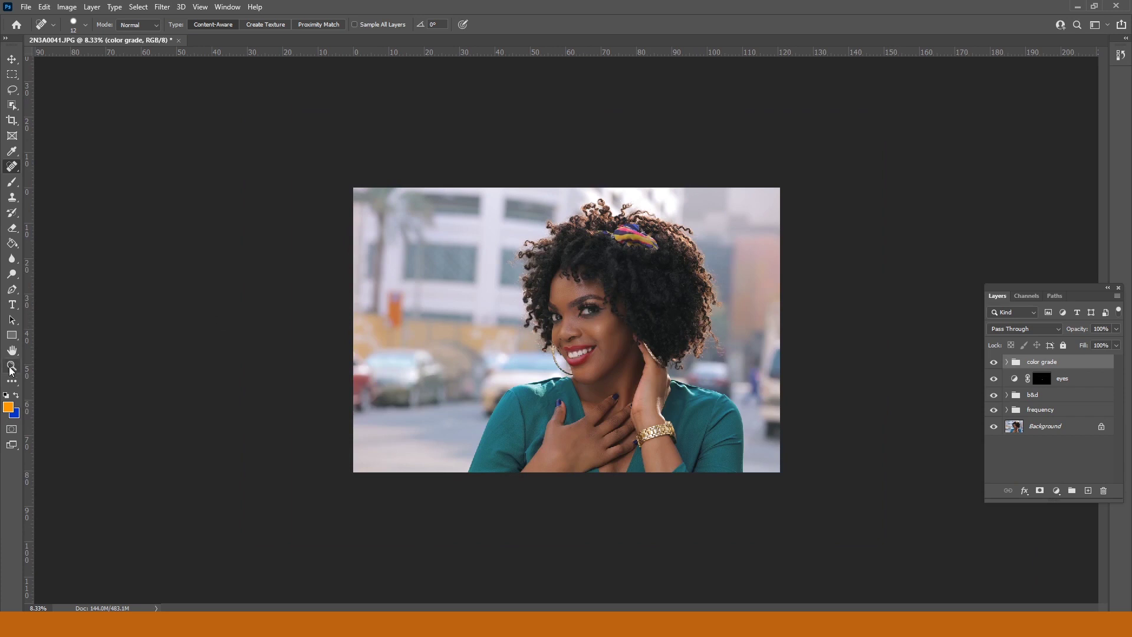
{"action": "left_click", "coordinate": [12, 366]}
{"action": "left_click", "coordinate": [661, 344]}
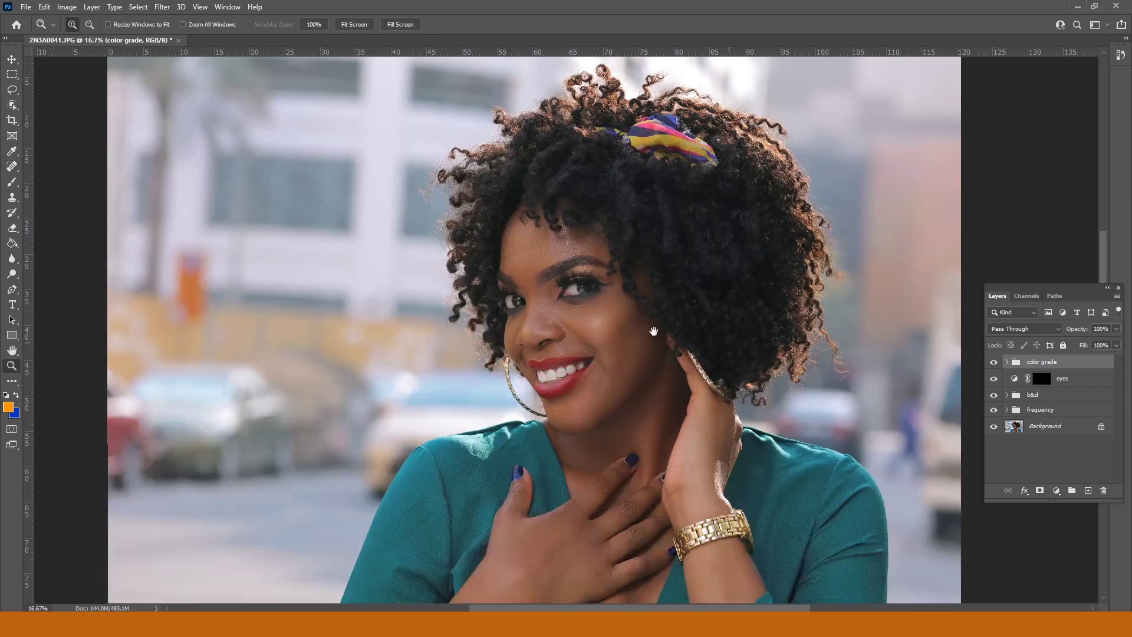
{"action": "left_click", "coordinate": [753, 343]}
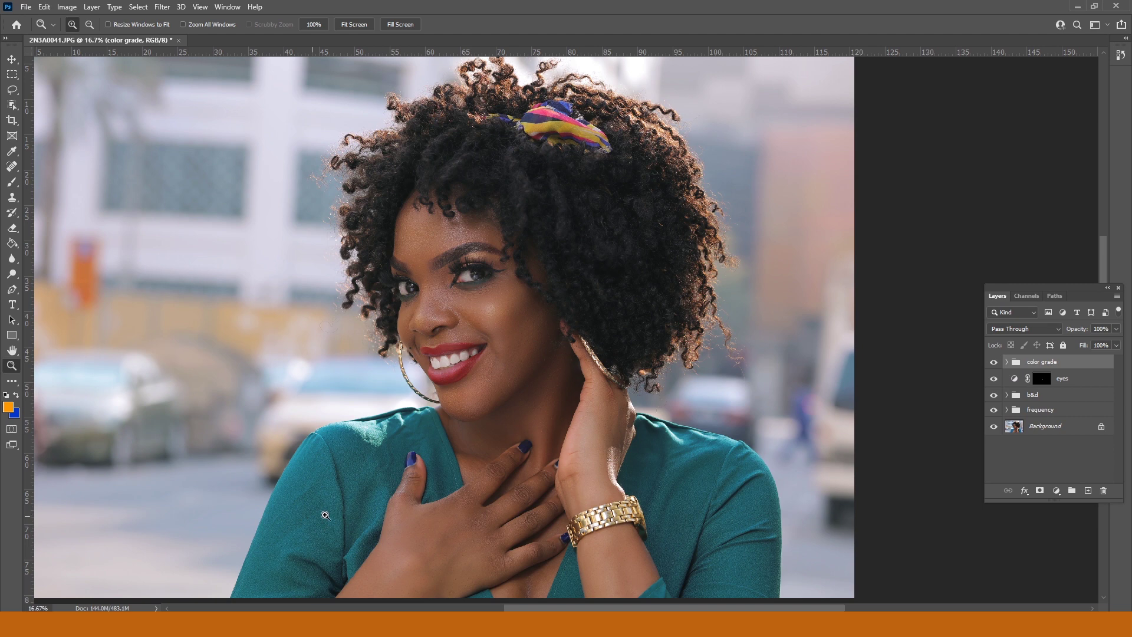
{"action": "left_click", "coordinate": [1058, 492]}
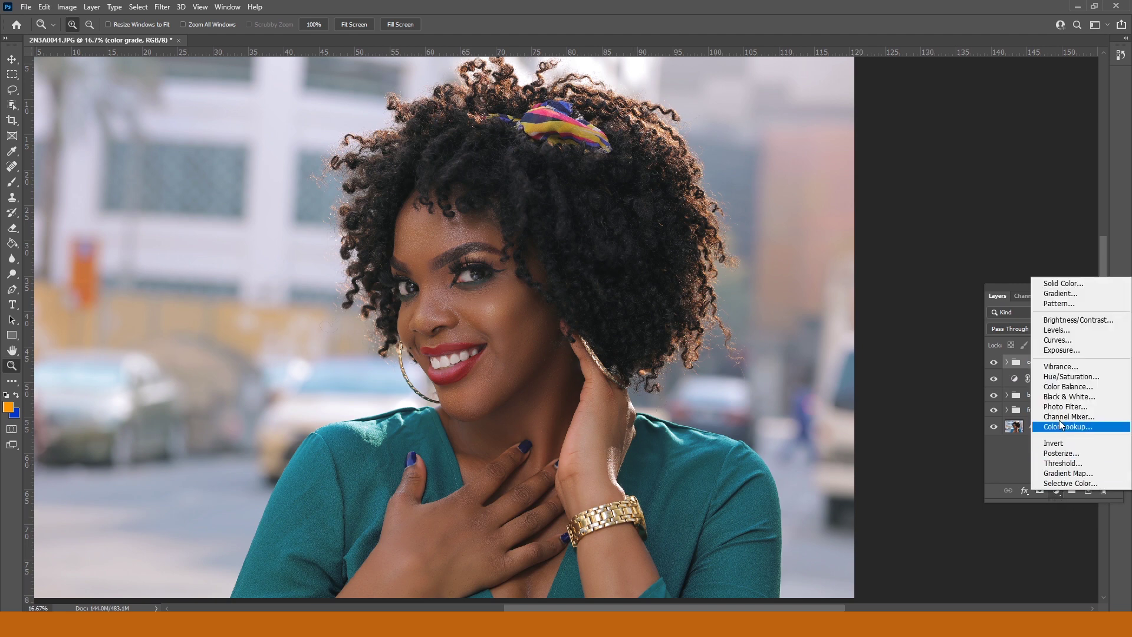
{"action": "left_click", "coordinate": [1064, 378]}
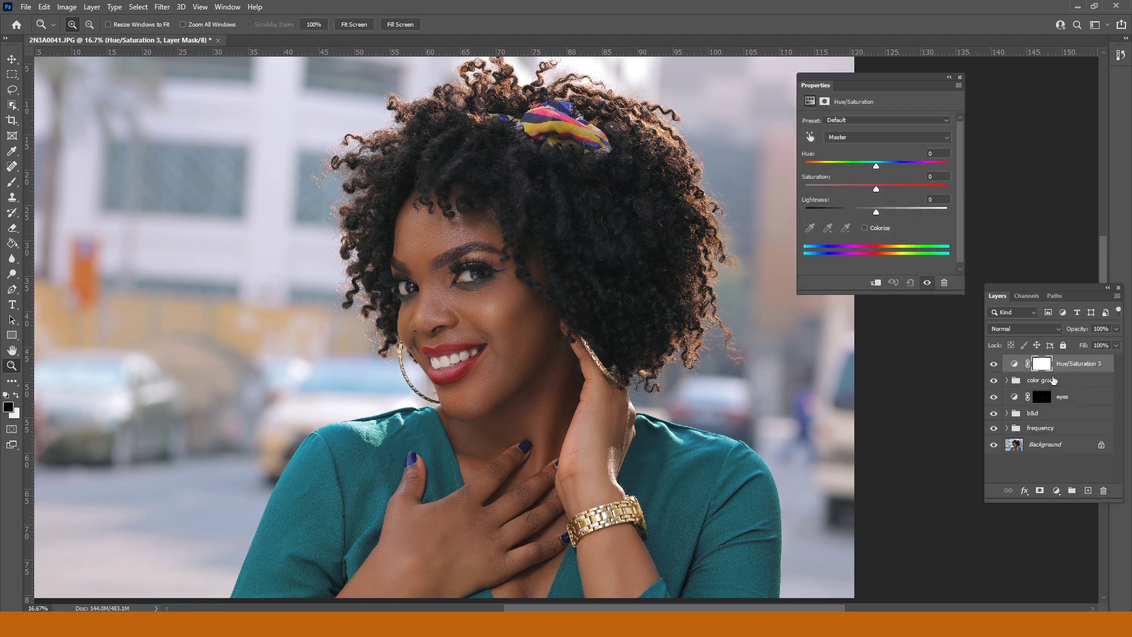
Sample the teal dress to target the Cyans in the Hue/Saturation layer and raise their Saturation to +48
{"action": "left_click", "coordinate": [810, 136]}
{"action": "left_click", "coordinate": [678, 495]}
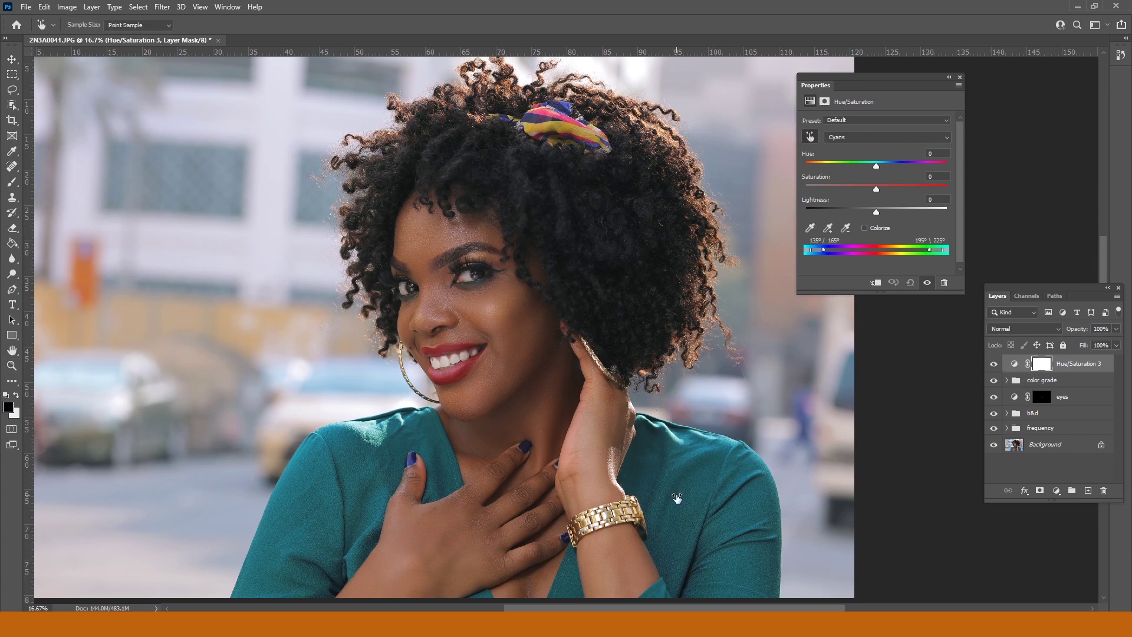
{"action": "left_click_drag", "start_coordinate": [677, 498], "coordinate": [705, 504]}
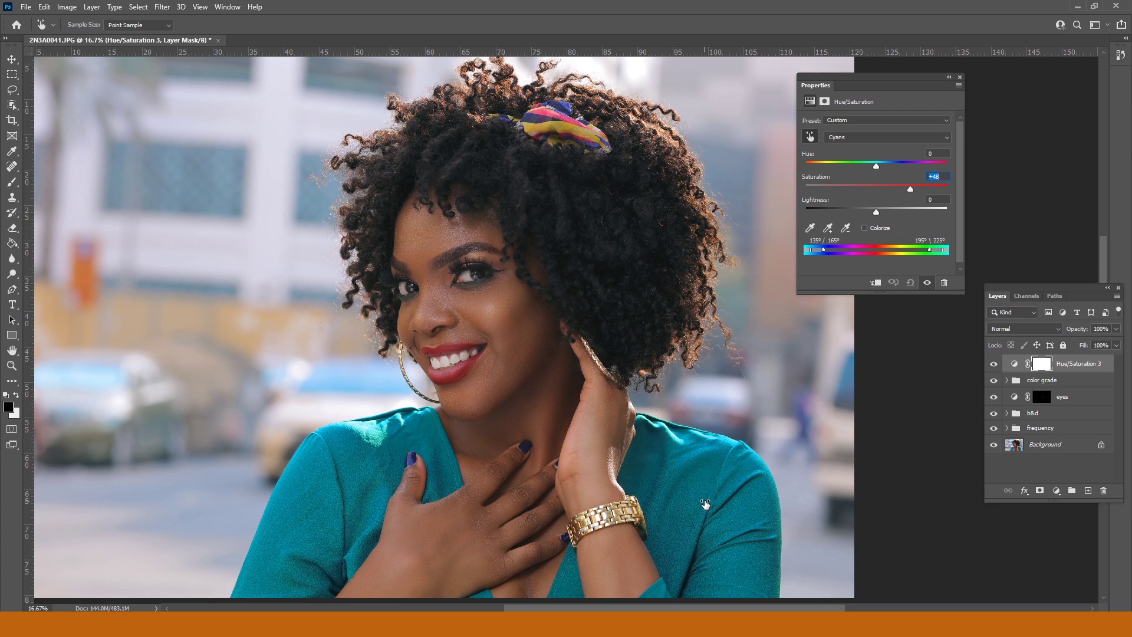
{"action": "left_click_drag", "start_coordinate": [705, 504], "coordinate": [705, 504]}
{"action": "left_click", "coordinate": [960, 78]}
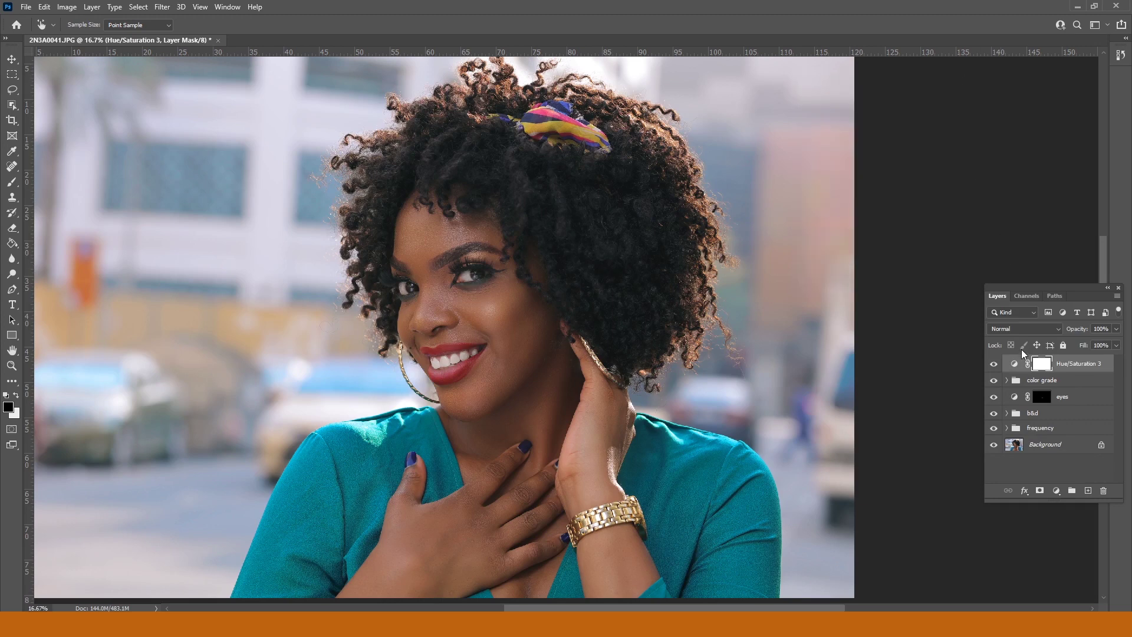
Rename the new Hue/Saturation layer as dress
{"action": "key", "text": "z"}
{"action": "double_click", "coordinate": [1077, 364]}
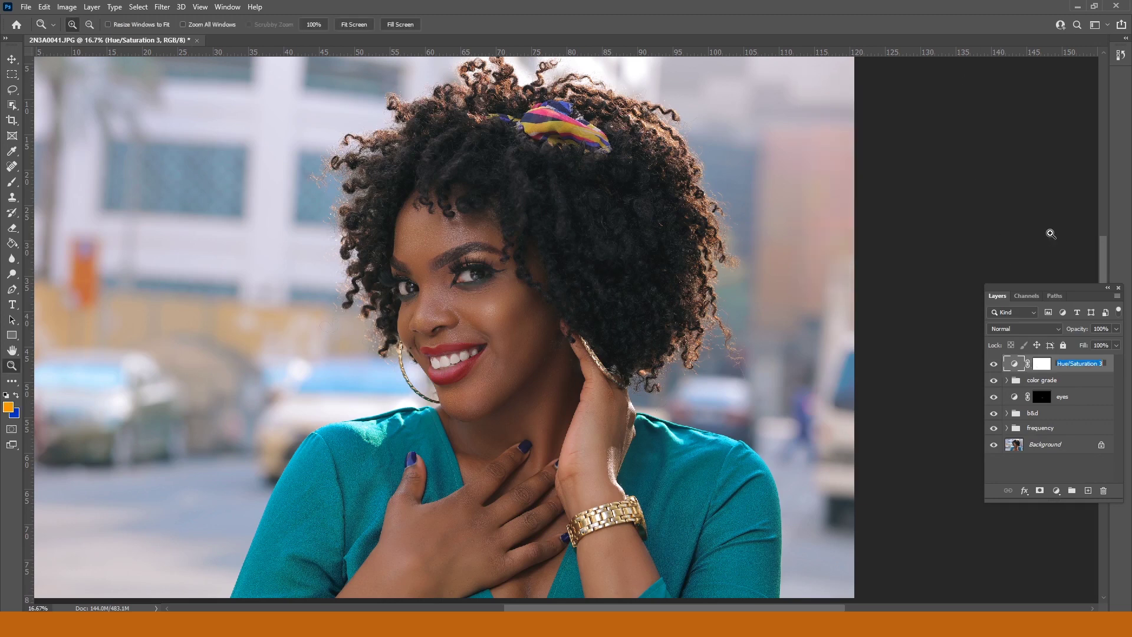
{"action": "type", "text": "dress"}
{"action": "key", "text": "Return"}
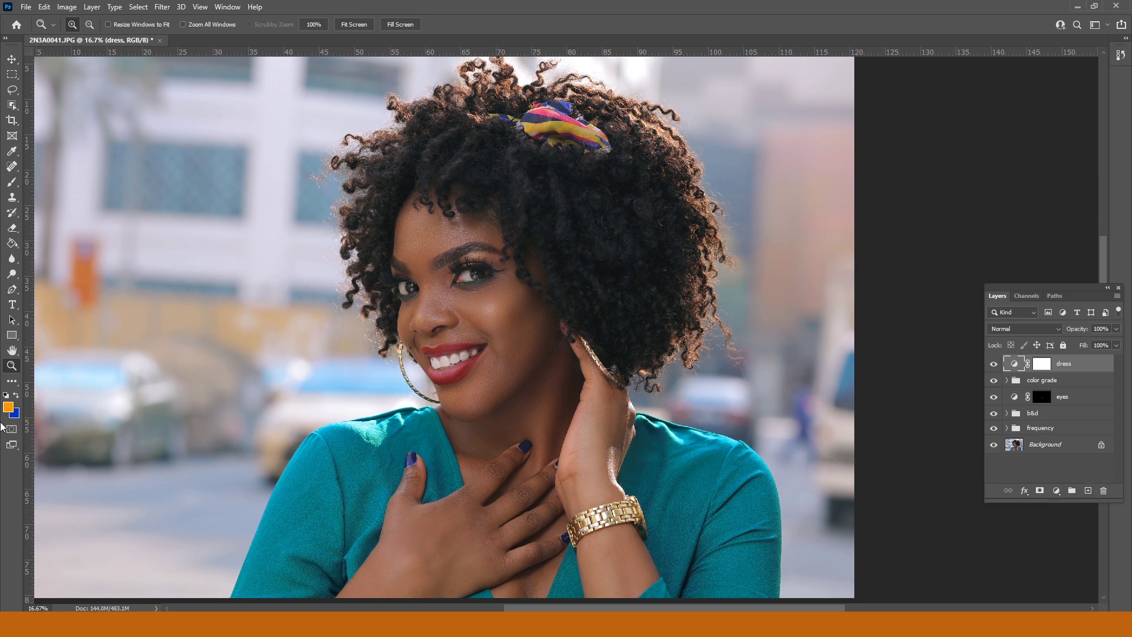
Outline the upper part of the lower lip with the Lasso tool, using a feather of 0 px
{"action": "left_click", "coordinate": [462, 361]}
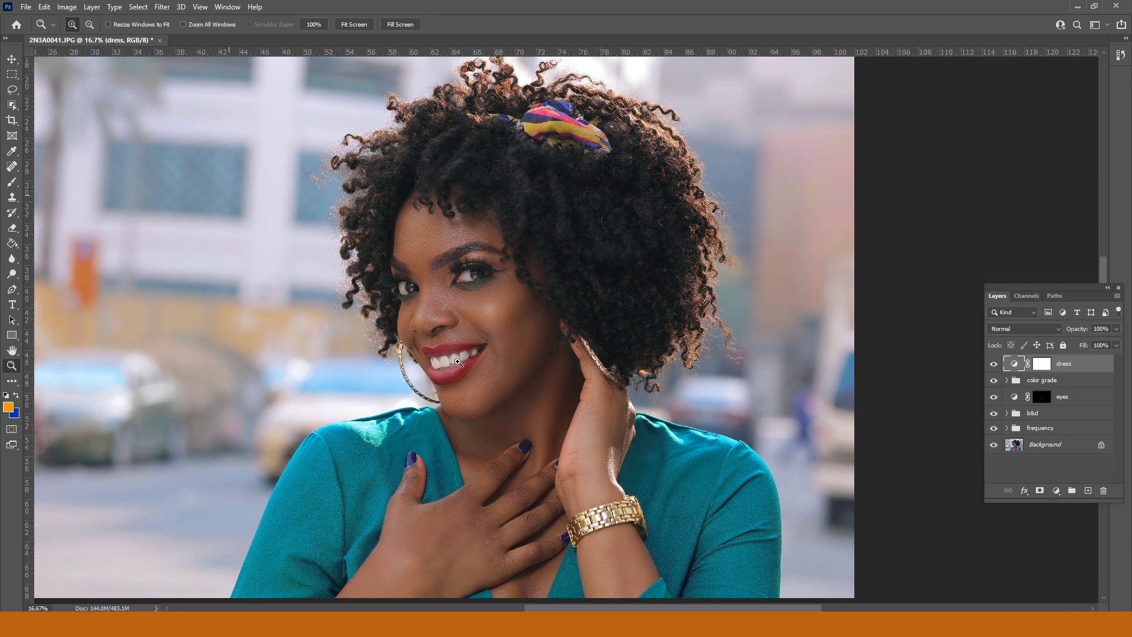
{"action": "left_click", "coordinate": [462, 361]}
{"action": "left_click", "coordinate": [462, 362]}
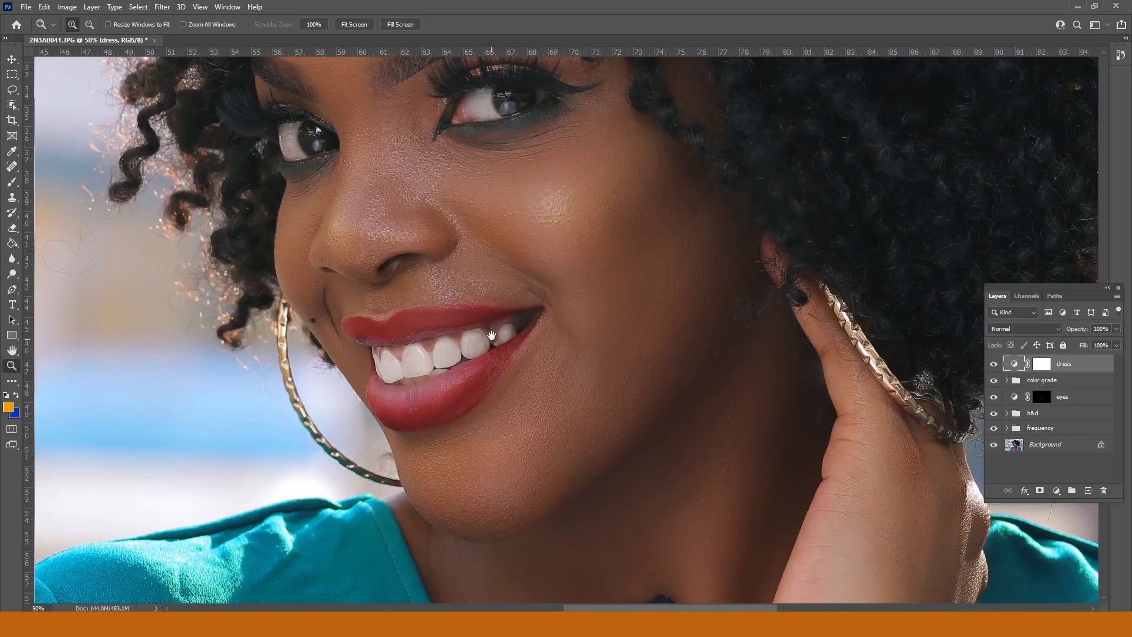
{"action": "left_click_drag", "start_coordinate": [493, 332], "coordinate": [493, 343]}
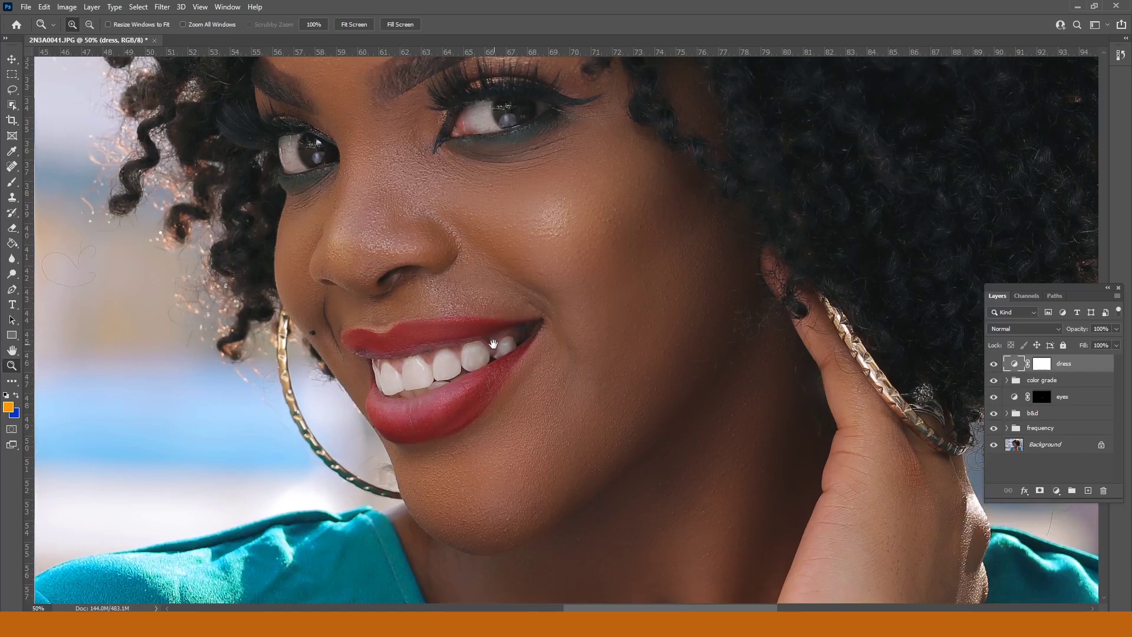
{"action": "left_click", "coordinate": [11, 90]}
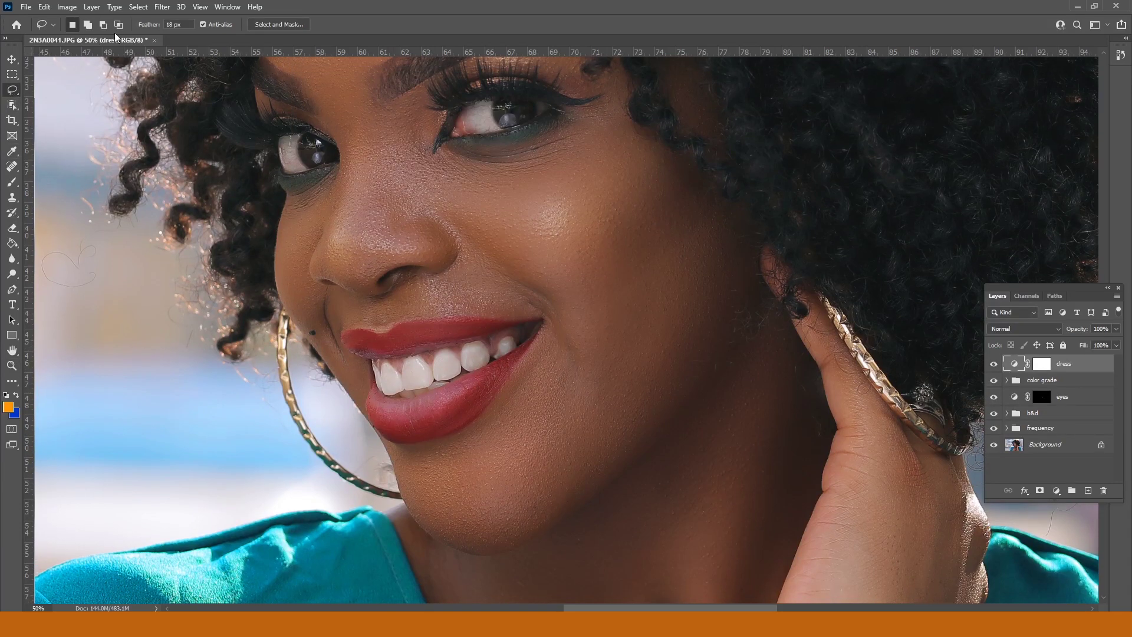
{"action": "left_click", "coordinate": [172, 24]}
{"action": "type", "text": "0"}
{"action": "key", "text": "Return"}
{"action": "mouse_move", "coordinate": [377, 407]}
{"action": "left_mouse_down"}
{"action": "mouse_move", "coordinate": [475, 391]}
{"action": "mouse_move", "coordinate": [412, 429]}
{"action": "mouse_move", "coordinate": [391, 426]}
{"action": "mouse_move", "coordinate": [380, 405]}
{"action": "left_mouse_up"}
Add a Curves adjustment layer from the lip selection and raise the RGB curve's midtones to brighten the lower lip
{"action": "left_click", "coordinate": [1057, 491]}
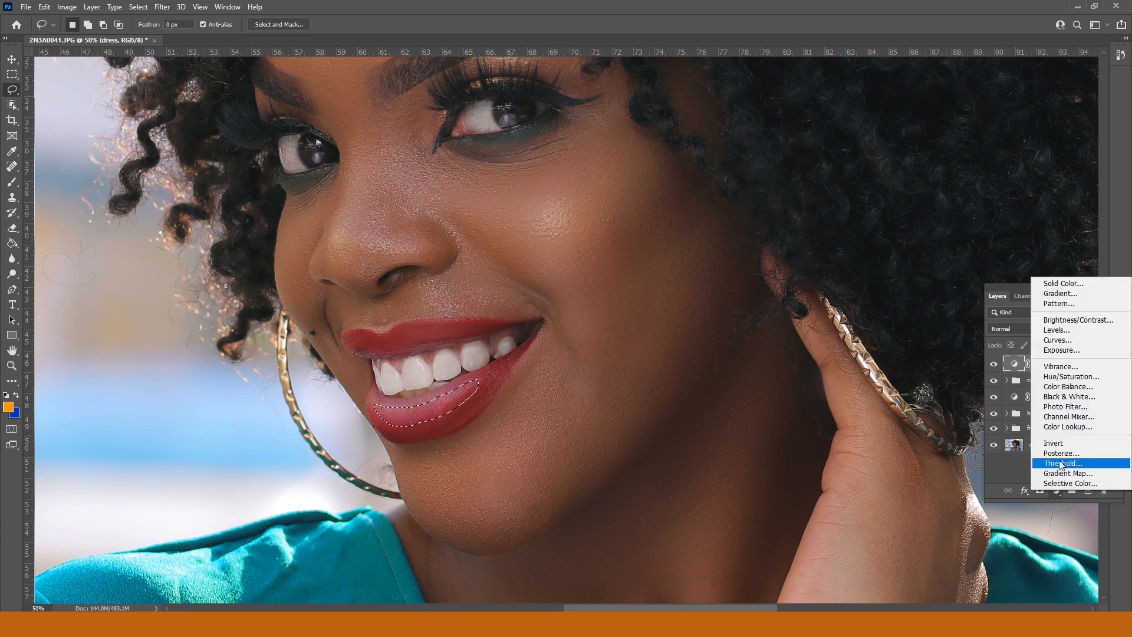
{"action": "left_click", "coordinate": [1058, 340]}
{"action": "left_click_drag", "start_coordinate": [888, 208], "coordinate": [877, 203]}
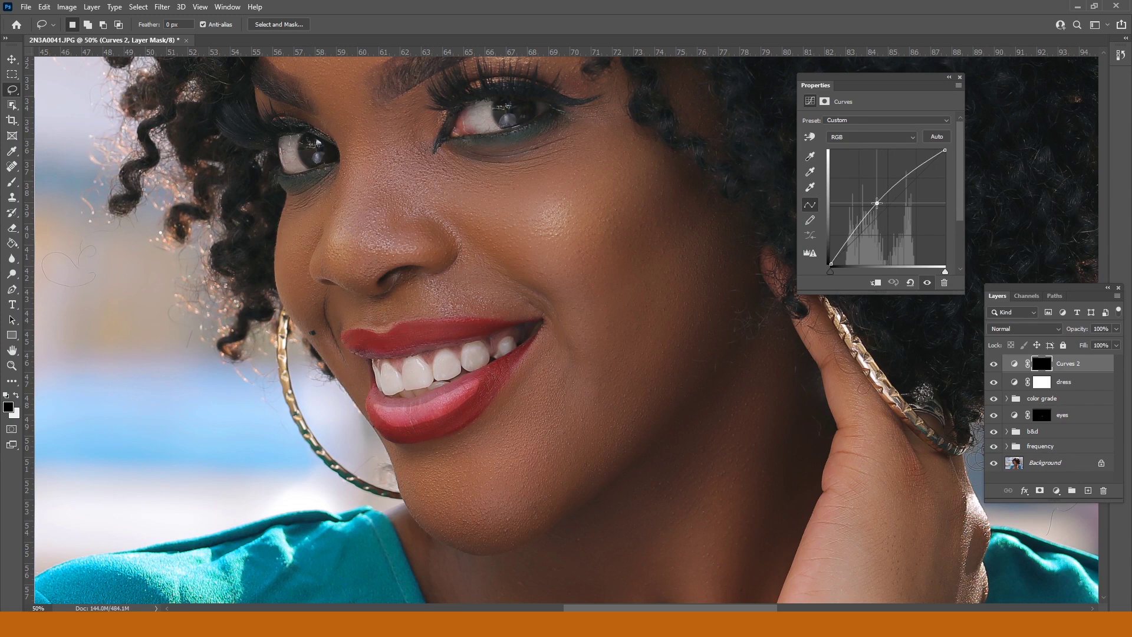
{"action": "left_click", "coordinate": [960, 79]}
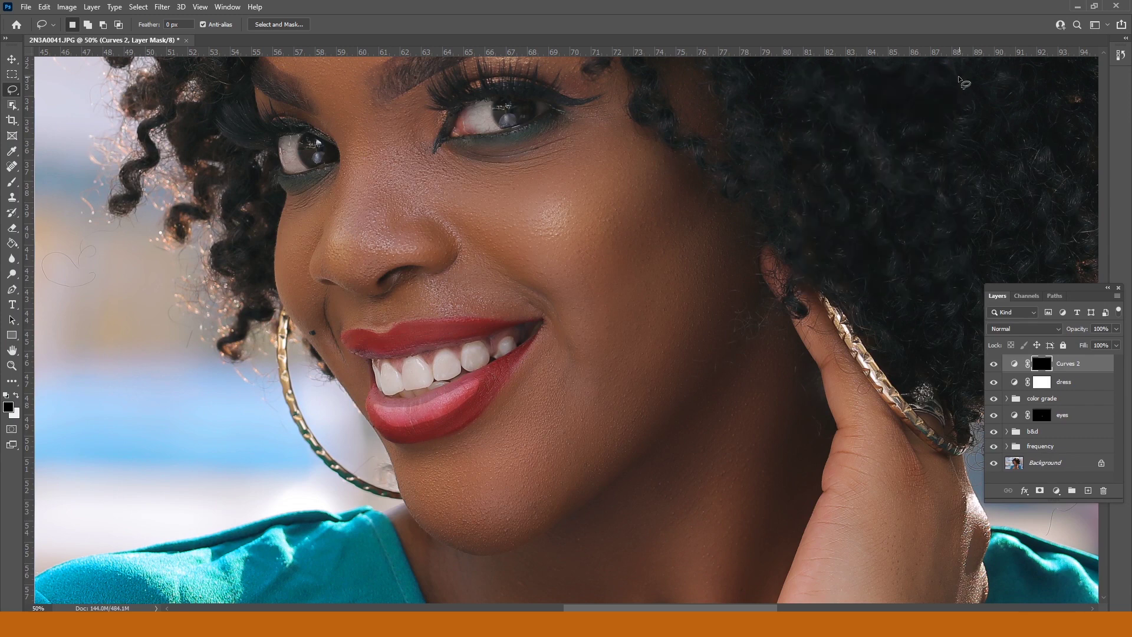
Soften the Curves 2 layer's mask with a Gaussian Blur of about 8.2 pixels radius
{"action": "left_click", "coordinate": [161, 9]}
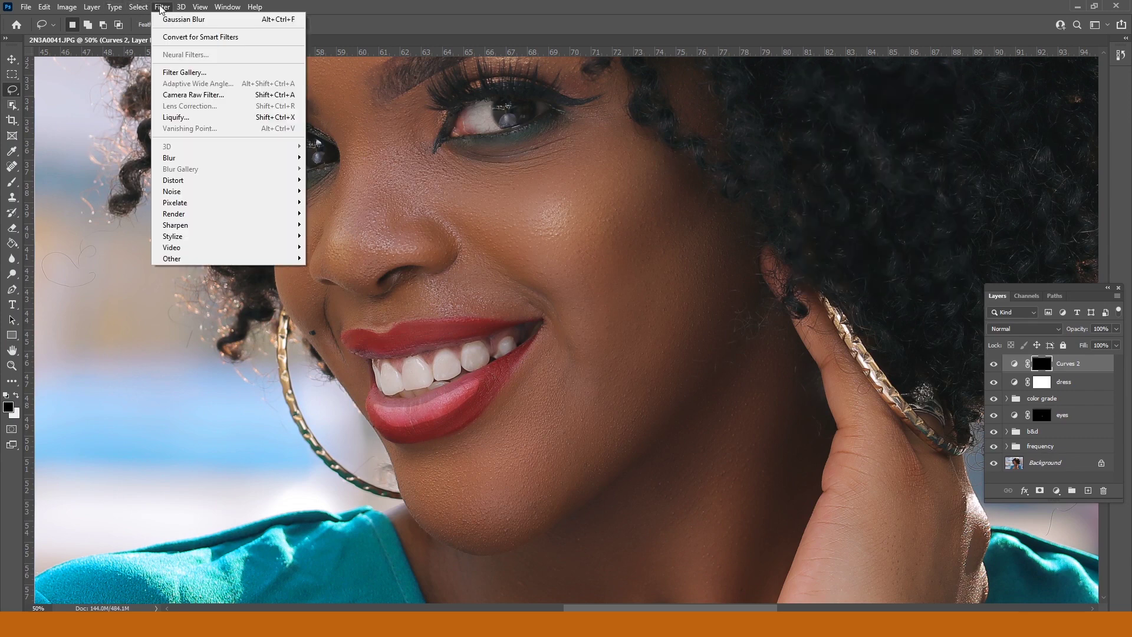
{"action": "mouse_move", "coordinate": [172, 159]}
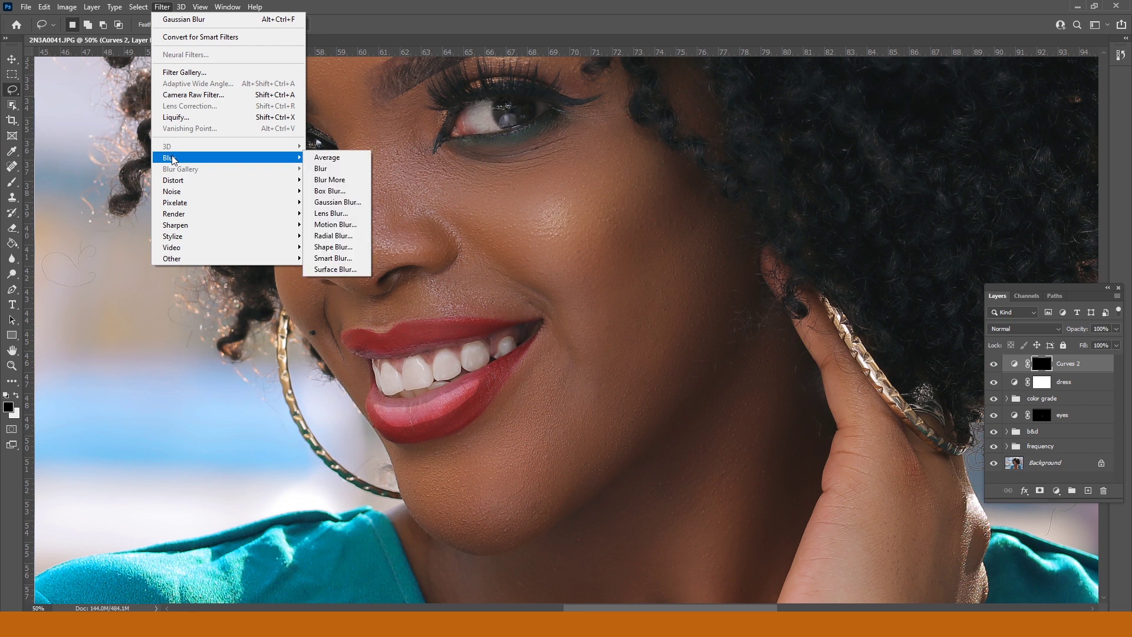
{"action": "left_click", "coordinate": [333, 202]}
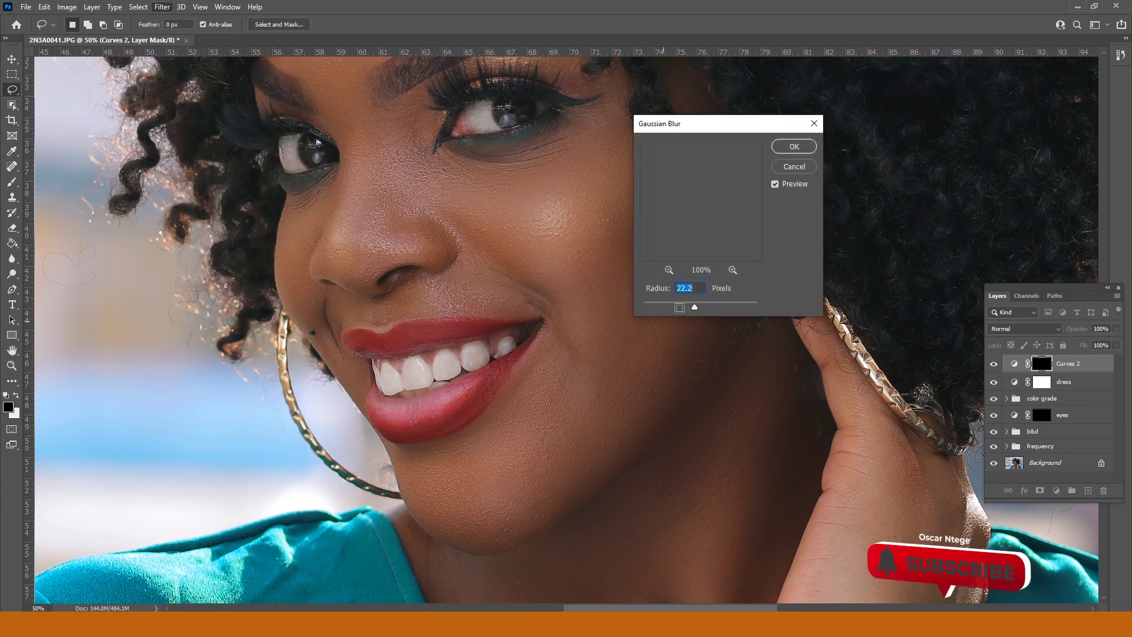
{"action": "left_click_drag", "start_coordinate": [694, 307], "coordinate": [674, 306]}
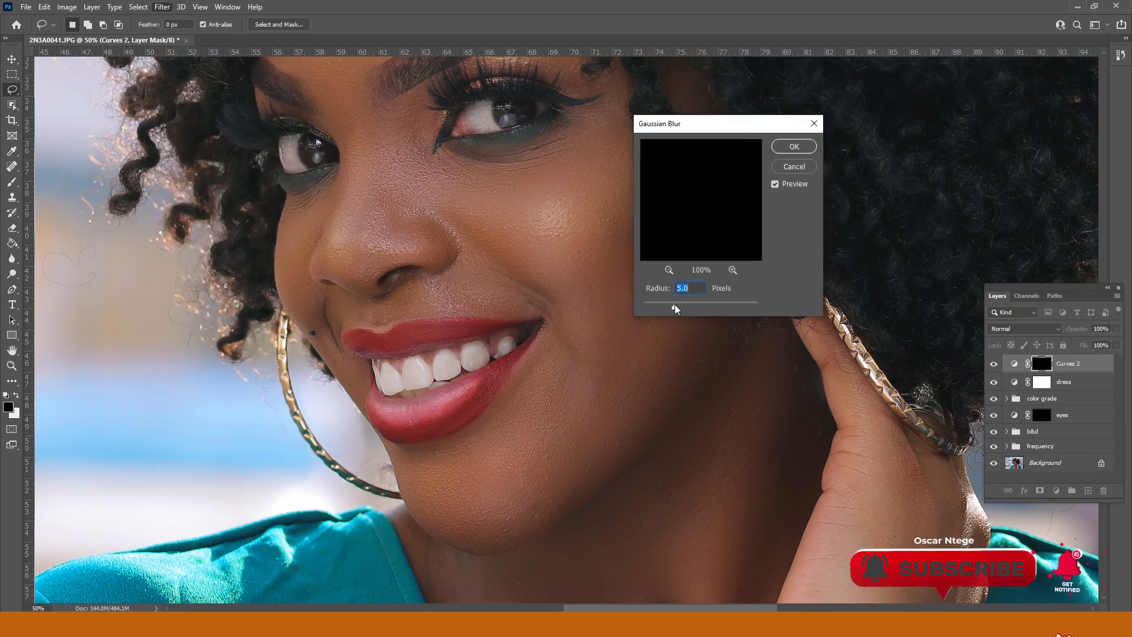
{"action": "left_click_drag", "start_coordinate": [676, 304], "coordinate": [672, 304]}
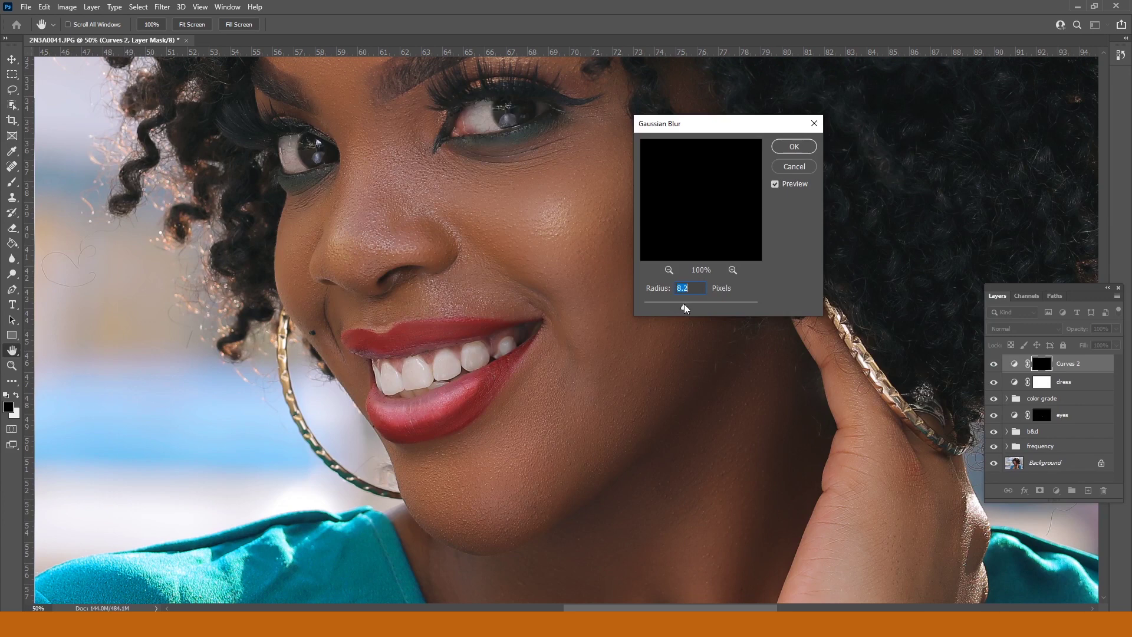
{"action": "left_click", "coordinate": [794, 167]}
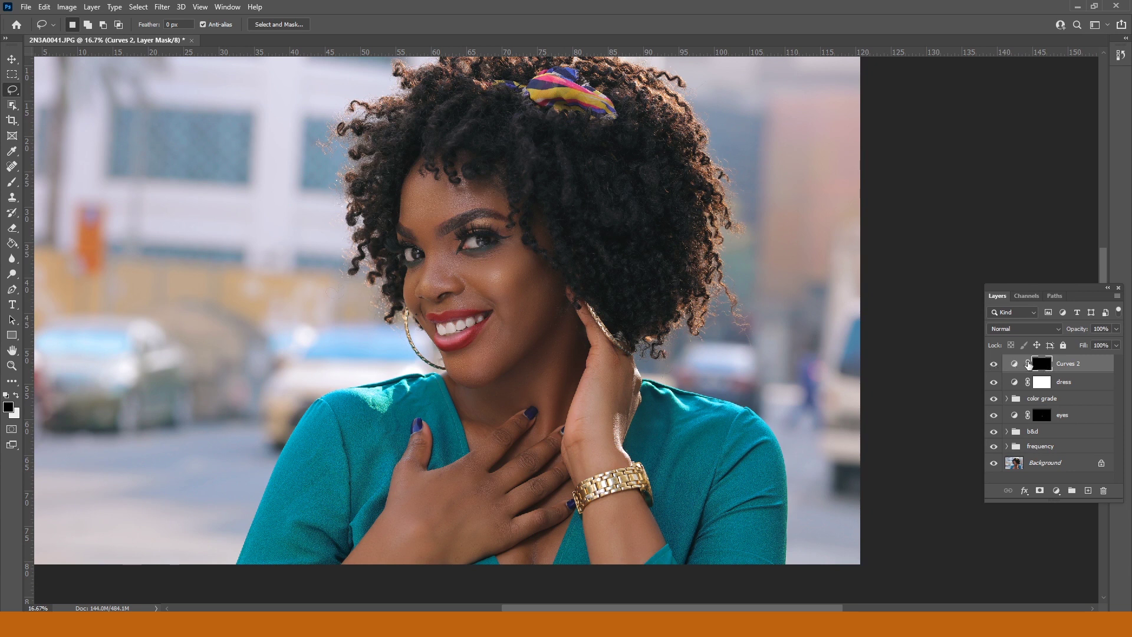
Switch to the Brush tool and set the soft brush's size to 89 px
{"action": "left_click", "coordinate": [12, 182]}
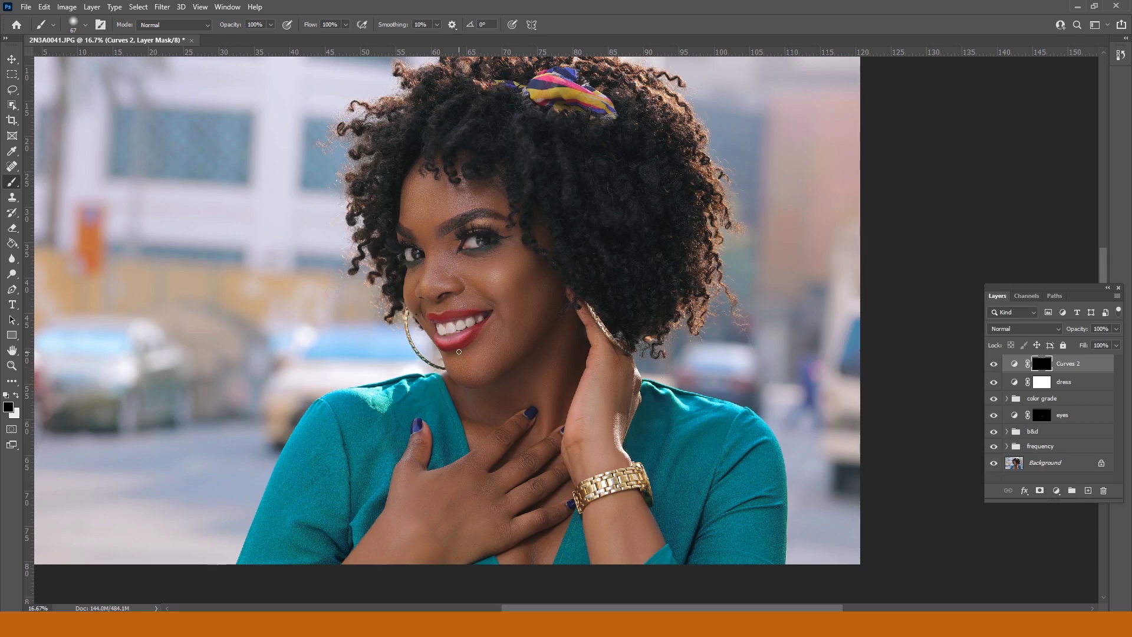
{"action": "right_click", "coordinate": [459, 352]}
{"action": "key", "text": "Up"}
{"action": "key", "text": "Up"}
{"action": "key", "text": "Up"}
{"action": "key", "text": "Up"}
{"action": "key", "text": "Up"}
{"action": "key", "text": "Up"}
{"action": "key", "text": "Up"}
{"action": "key", "text": "Up"}
{"action": "key", "text": "Up"}
{"action": "key", "text": "Up"}
{"action": "key", "text": "Up"}
{"action": "key", "text": "Up"}
{"action": "key", "text": "Up"}
{"action": "key", "text": "Up"}
{"action": "key", "text": "Up"}
{"action": "key", "text": "Up"}
{"action": "key", "text": "Up"}
{"action": "key", "text": "Up"}
{"action": "key", "text": "Up"}
{"action": "key", "text": "Up"}
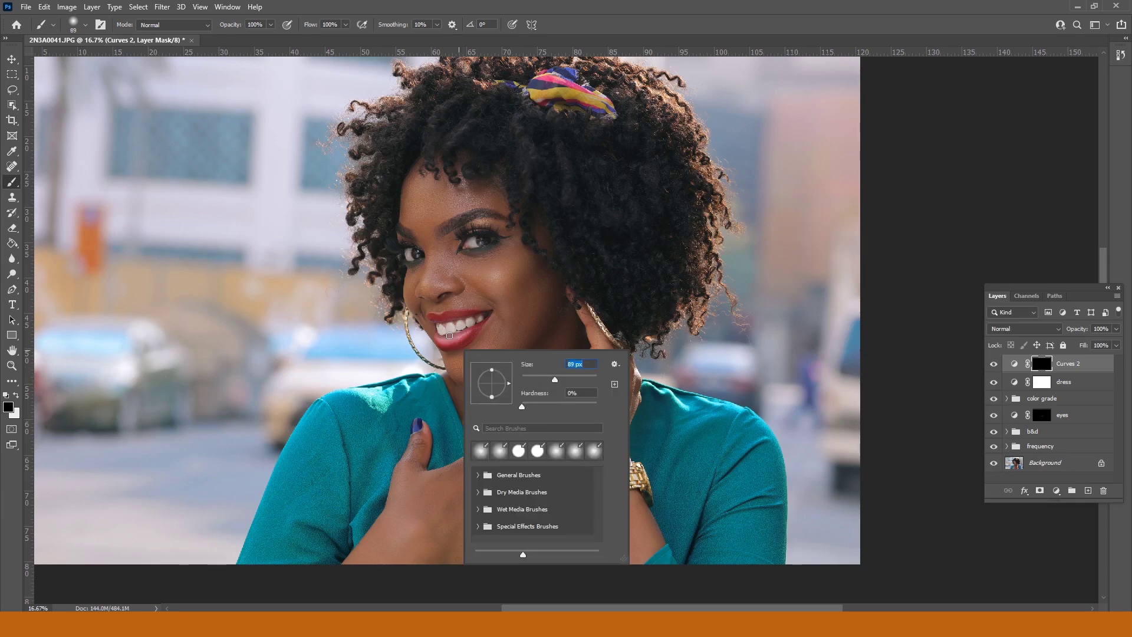
{"action": "key", "text": "Return"}
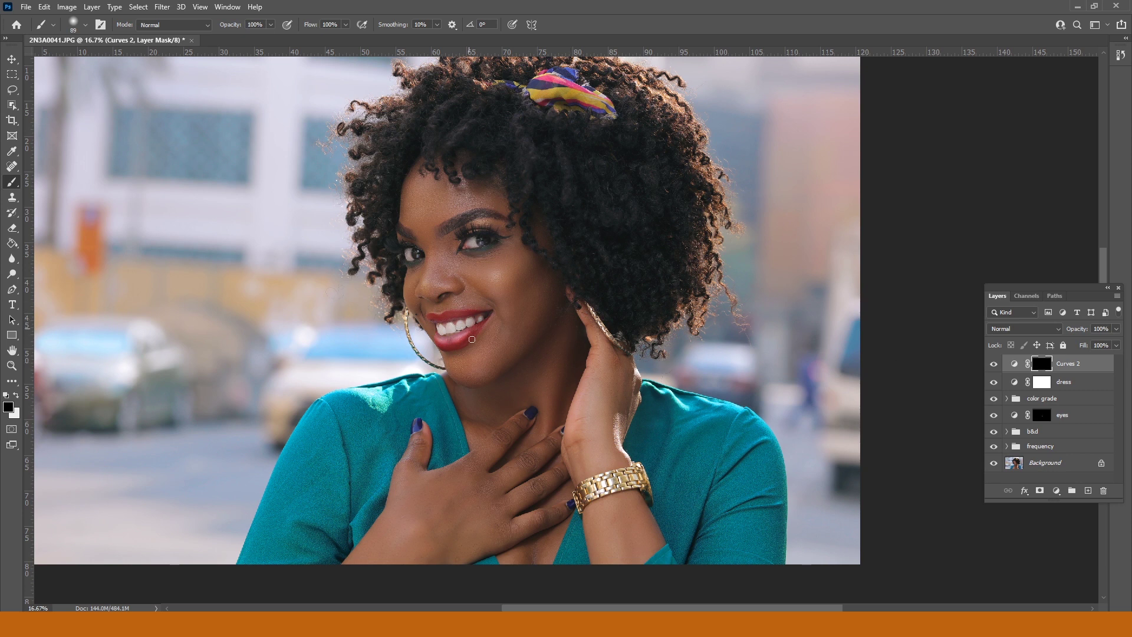
Lower the Curves 2 layer's opacity to 54%, comparing the lip highlight with and without the layer
{"action": "left_click", "coordinate": [1115, 329]}
{"action": "left_click", "coordinate": [994, 364]}
{"action": "left_click", "coordinate": [994, 366]}
{"action": "left_click", "coordinate": [995, 367]}
{"action": "left_click", "coordinate": [995, 367]}
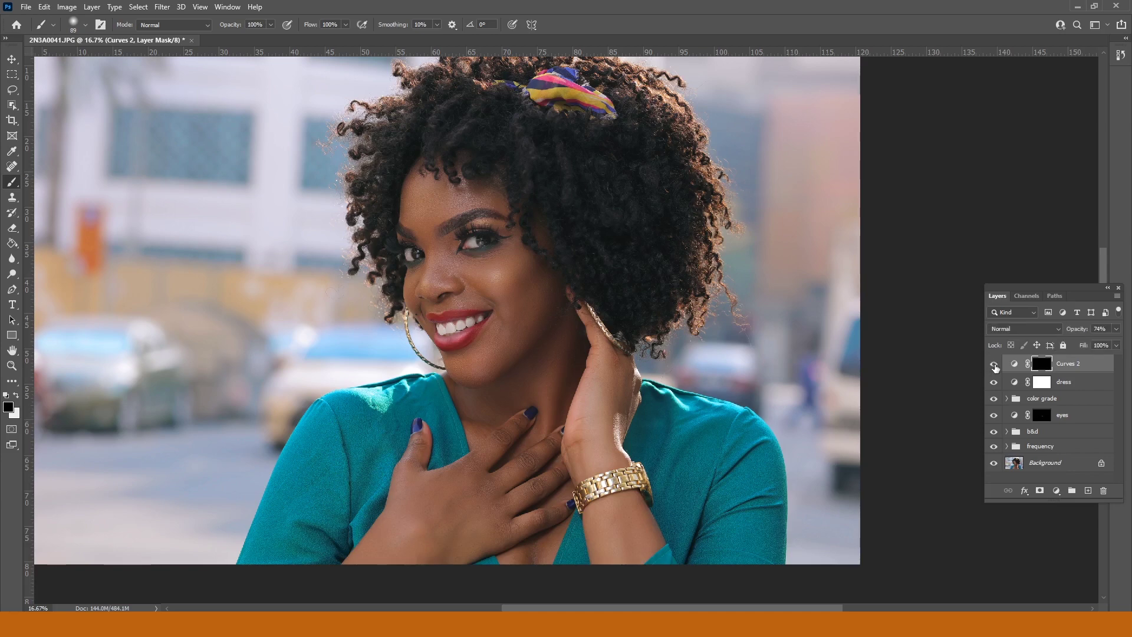
{"action": "left_click", "coordinate": [1116, 329]}
{"action": "left_click", "coordinate": [1100, 365]}
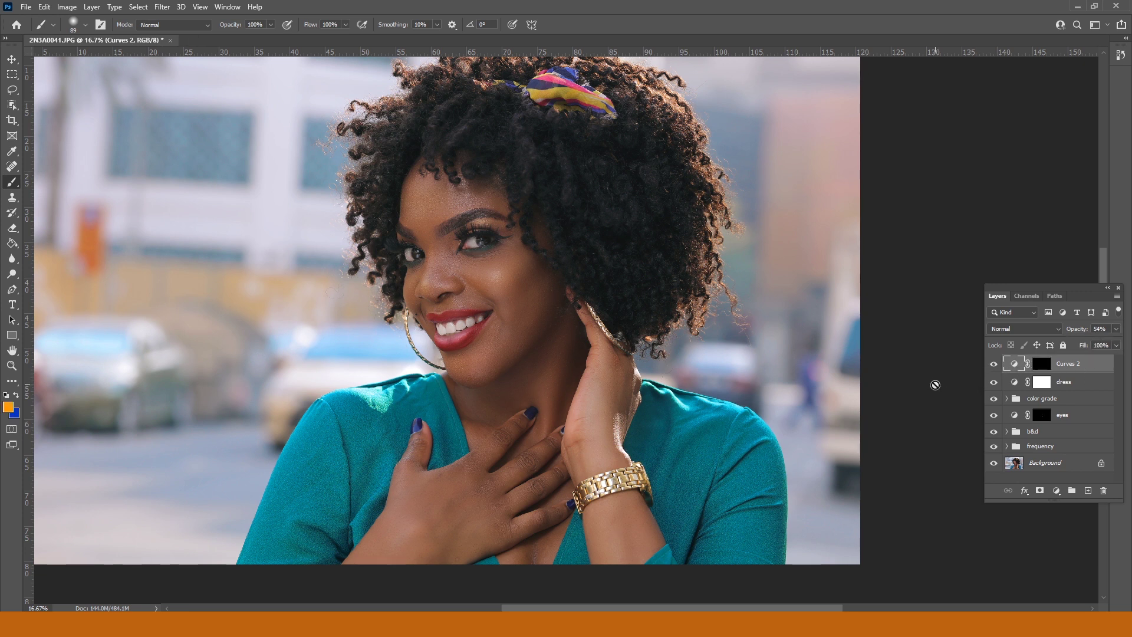
{"action": "scroll", "coordinate": [537, 271], "scroll_direction": "up", "scroll_amount": 2}
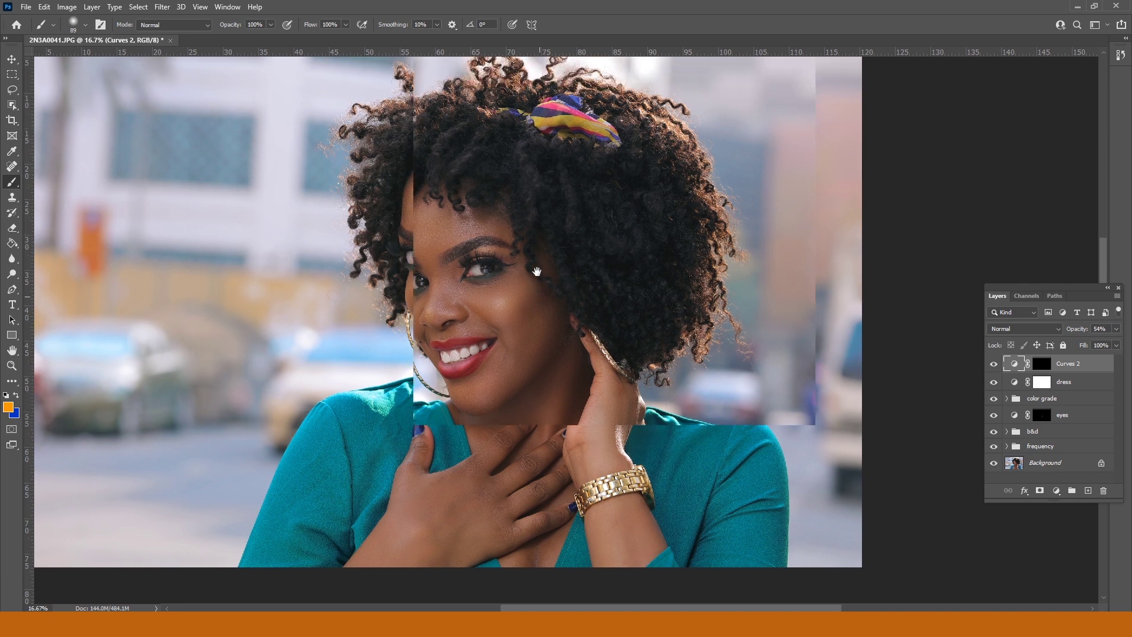